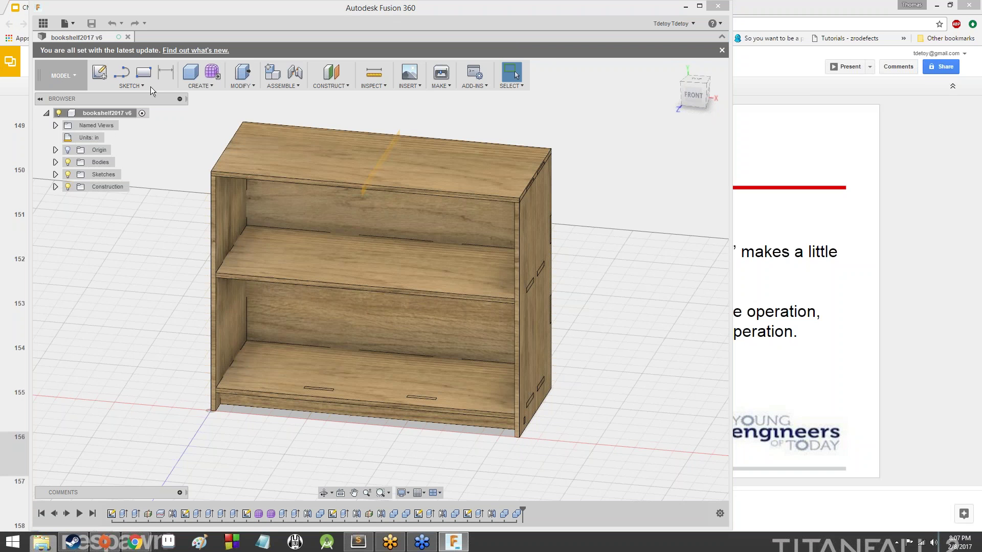
Step: Start a Combine with the bottom shelf as the target body and the kick board as the tool body
{"action": "left_click", "coordinate": [233, 88]}
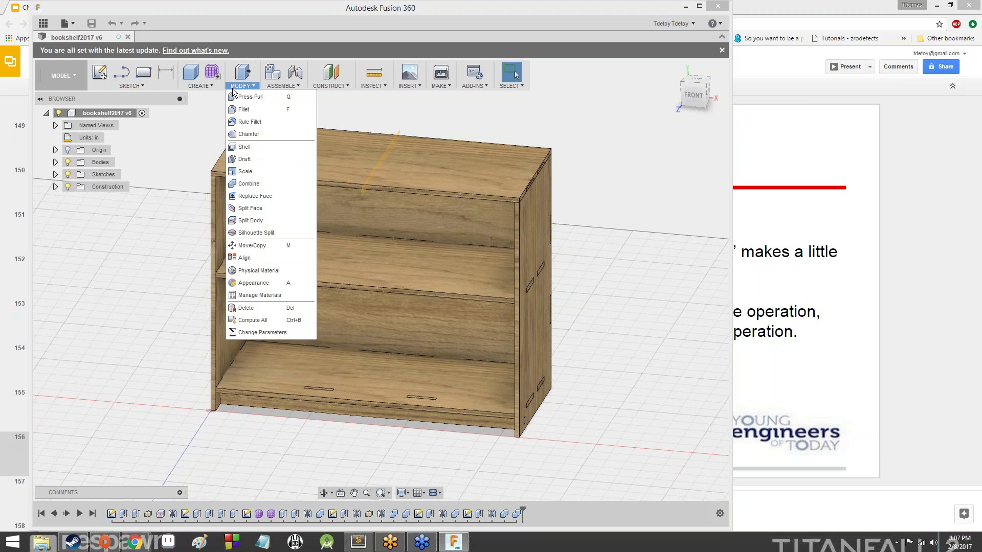
{"action": "left_click", "coordinate": [268, 182]}
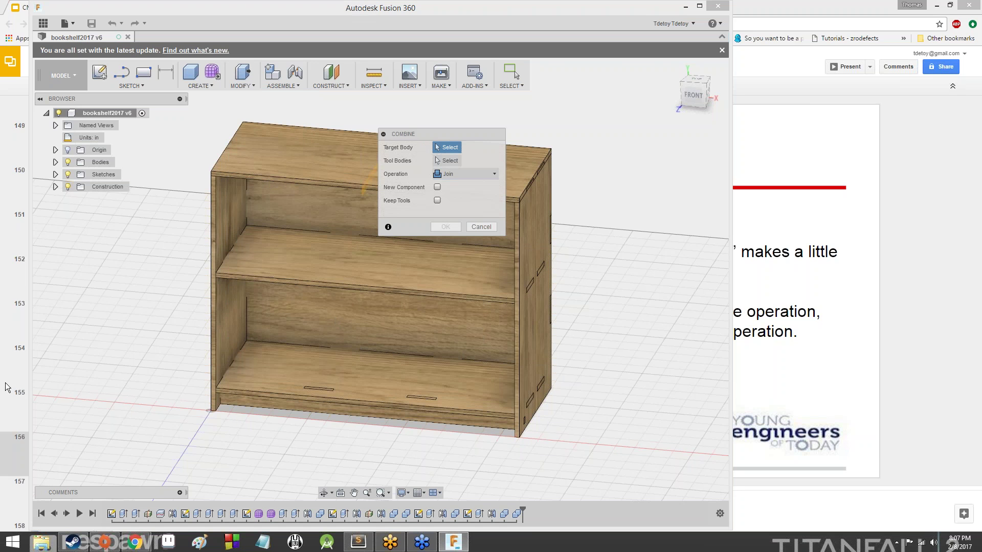
{"action": "scroll", "coordinate": [133, 323], "scroll_direction": "up", "scroll_amount": 5}
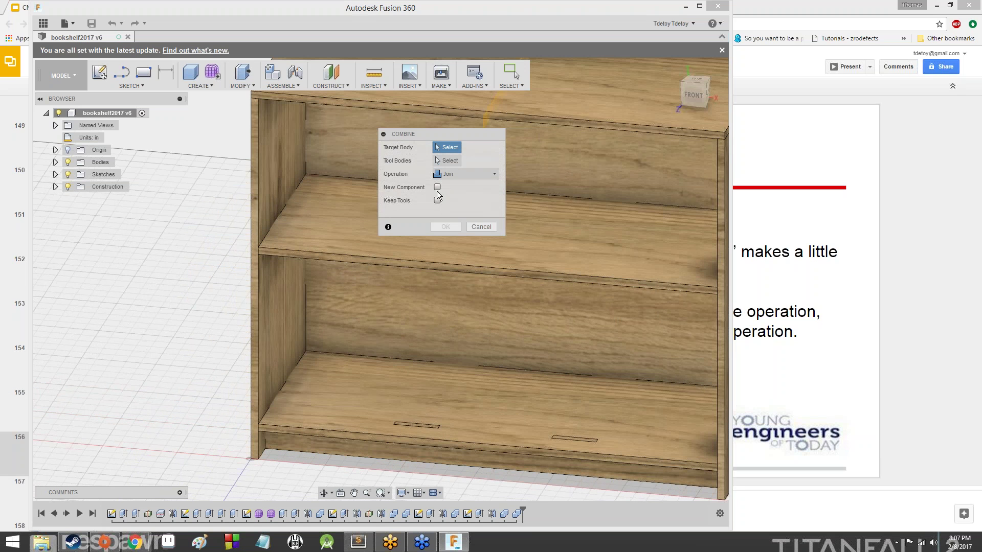
{"action": "left_click_drag", "start_coordinate": [428, 135], "coordinate": [91, 244]}
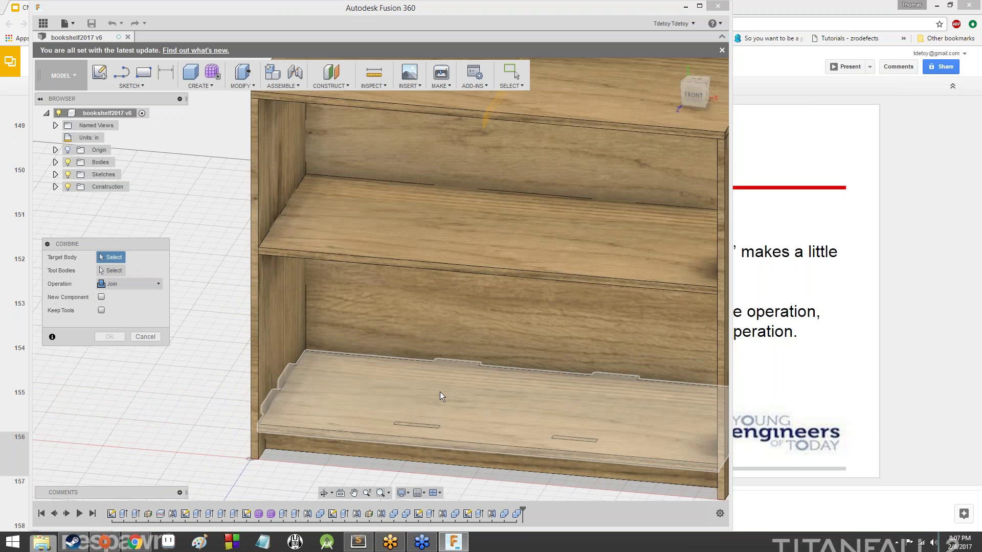
{"action": "scroll", "coordinate": [327, 355], "scroll_direction": "down", "scroll_amount": 5}
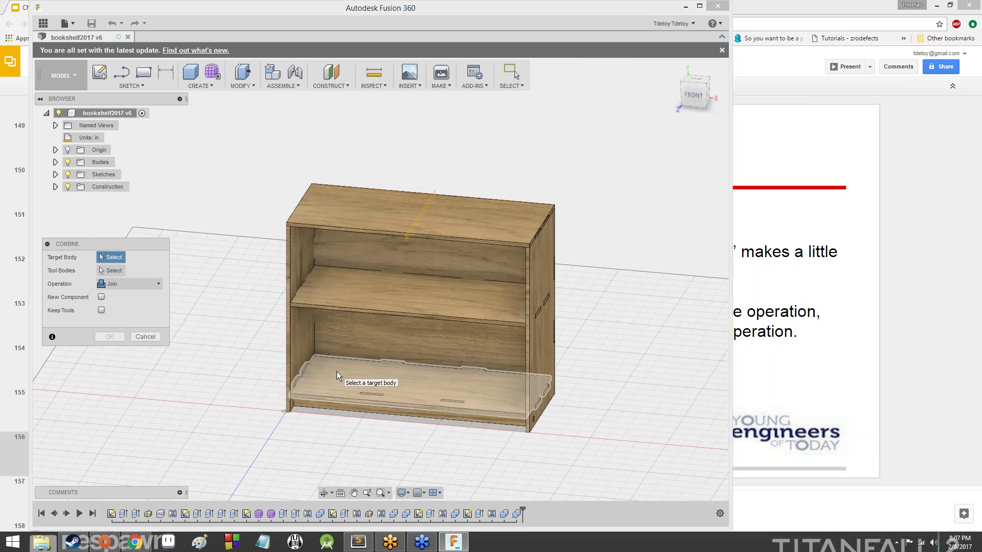
{"action": "scroll", "coordinate": [360, 364], "scroll_direction": "up", "scroll_amount": 5}
{"action": "scroll", "coordinate": [193, 394], "scroll_direction": "down", "scroll_amount": 2}
{"action": "middle_click_drag", "start_coordinate": [193, 395], "coordinate": [128, 347]}
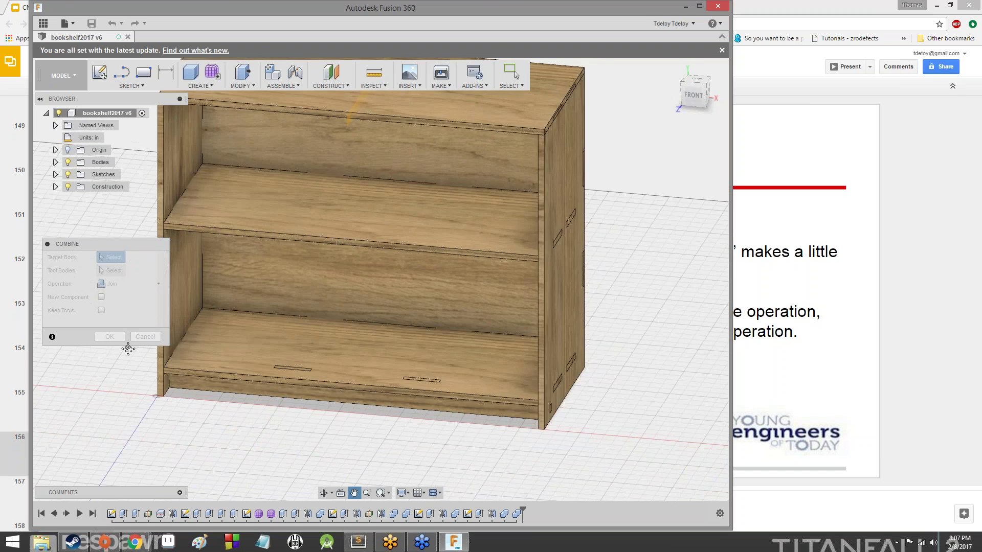
{"action": "scroll", "coordinate": [284, 366], "scroll_direction": "up", "scroll_amount": 3}
{"action": "scroll", "coordinate": [283, 366], "scroll_direction": "up", "scroll_amount": 1}
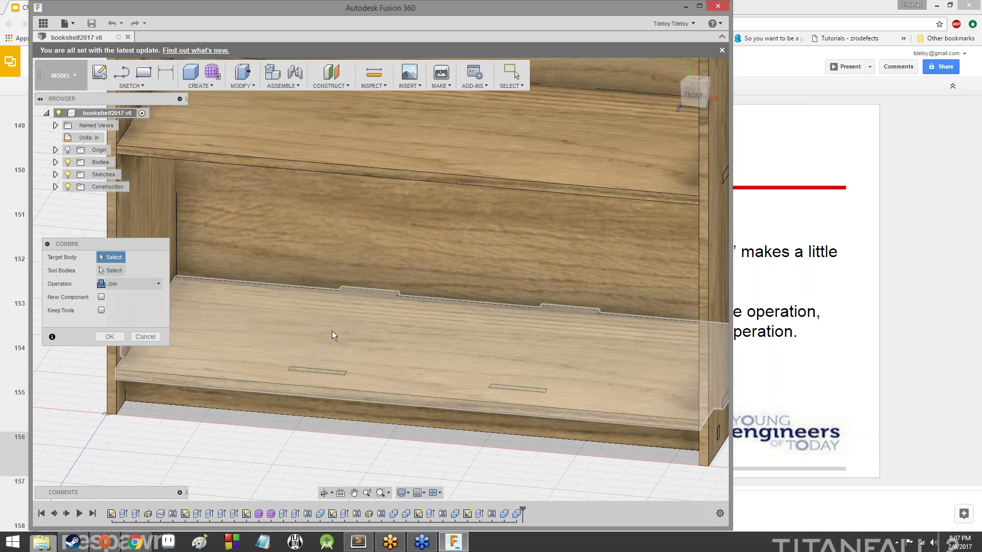
{"action": "left_click", "coordinate": [368, 321]}
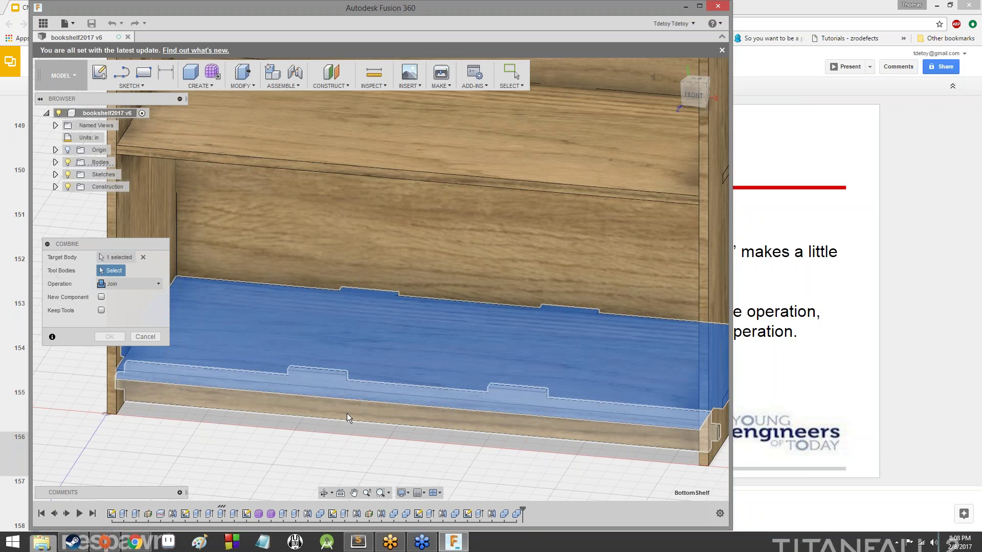
{"action": "left_click", "coordinate": [331, 419]}
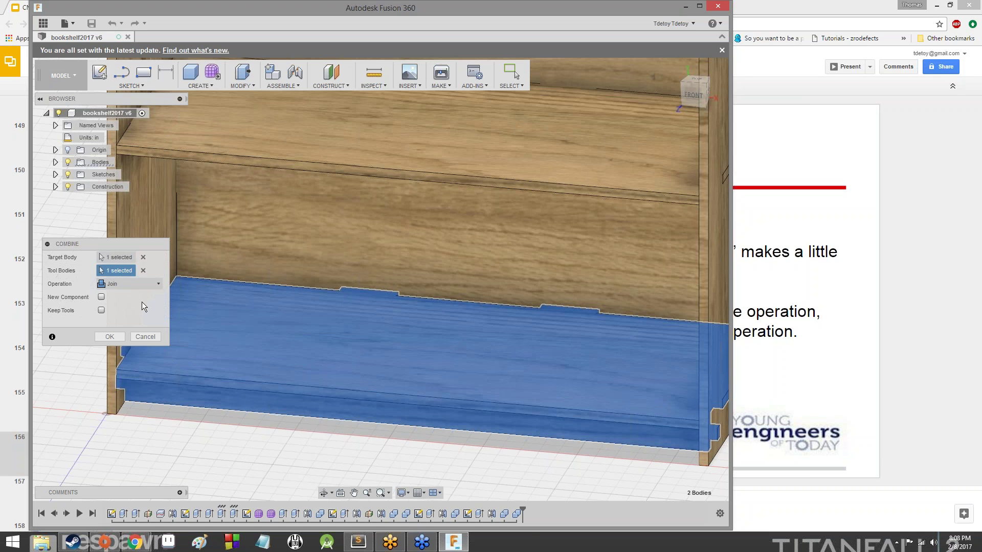
Step: Set the Combine operation to Cut with Keep Tools enabled and apply it to the bottom shelf
{"action": "left_click", "coordinate": [123, 287]}
{"action": "left_click", "coordinate": [121, 301]}
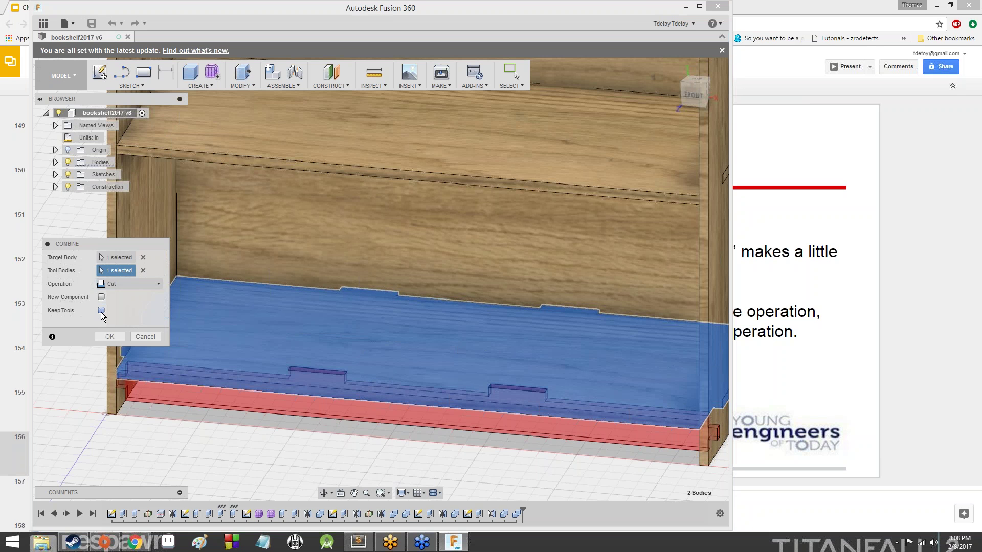
{"action": "left_click", "coordinate": [102, 311]}
{"action": "left_click", "coordinate": [115, 257]}
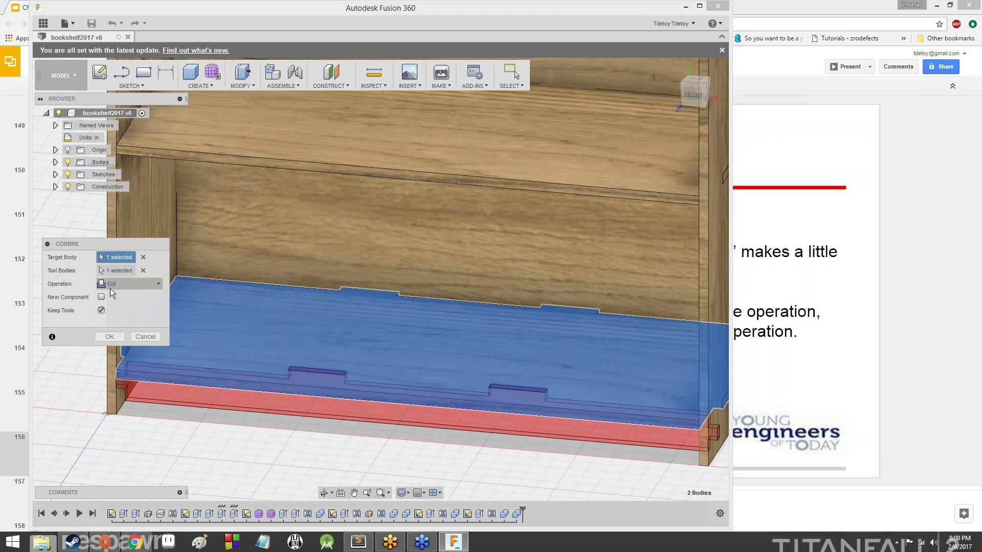
{"action": "left_click", "coordinate": [110, 288]}
{"action": "left_click", "coordinate": [109, 288]}
{"action": "left_click", "coordinate": [110, 337]}
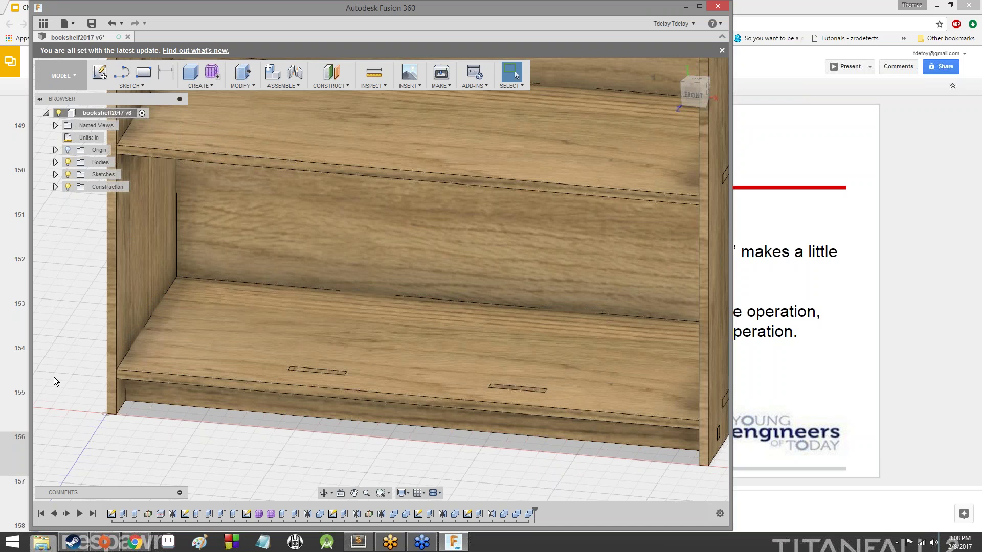
Step: Hide the Kick body to inspect the slots cut through the bottom shelf, and show it again
{"action": "scroll", "coordinate": [54, 377], "scroll_direction": "down", "scroll_amount": 5}
{"action": "middle_click_drag", "start_coordinate": [77, 387], "coordinate": [178, 406]}
{"action": "middle_click_drag", "start_coordinate": [115, 278], "coordinate": [131, 246]}
{"action": "scroll", "coordinate": [146, 259], "scroll_direction": "up", "scroll_amount": 6}
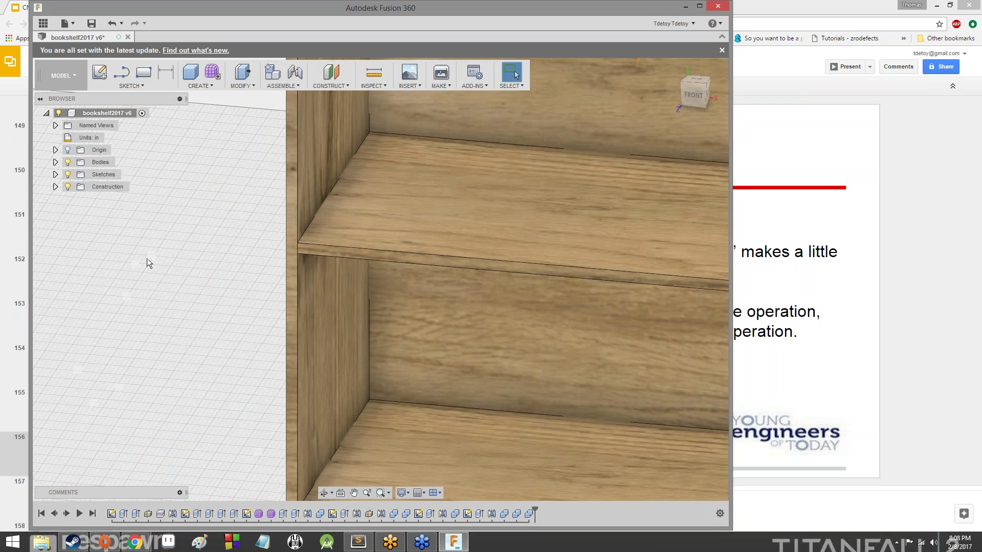
{"action": "scroll", "coordinate": [146, 258], "scroll_direction": "down", "scroll_amount": 1}
{"action": "middle_click_drag", "start_coordinate": [287, 394], "coordinate": [201, 228]}
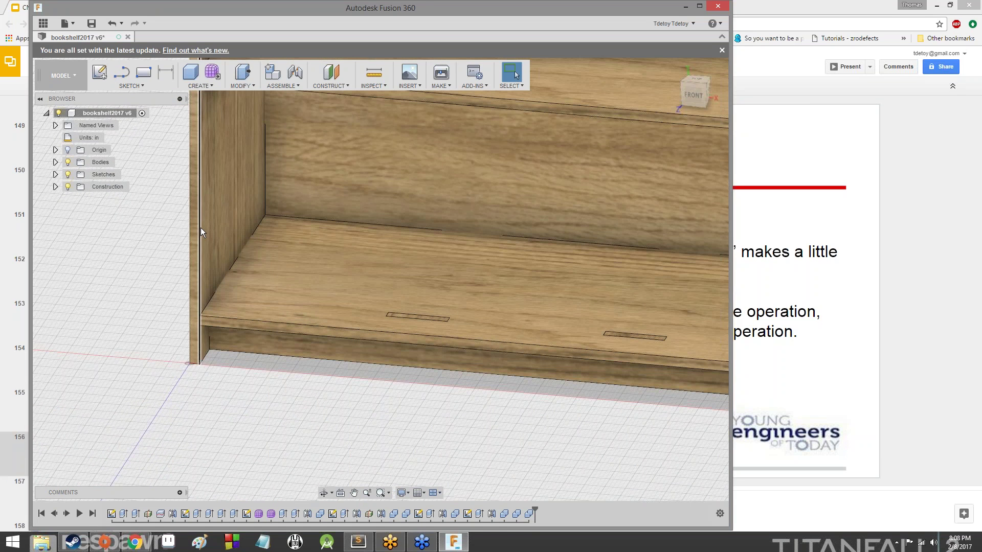
{"action": "left_click", "coordinate": [55, 162]}
{"action": "left_click", "coordinate": [77, 248]}
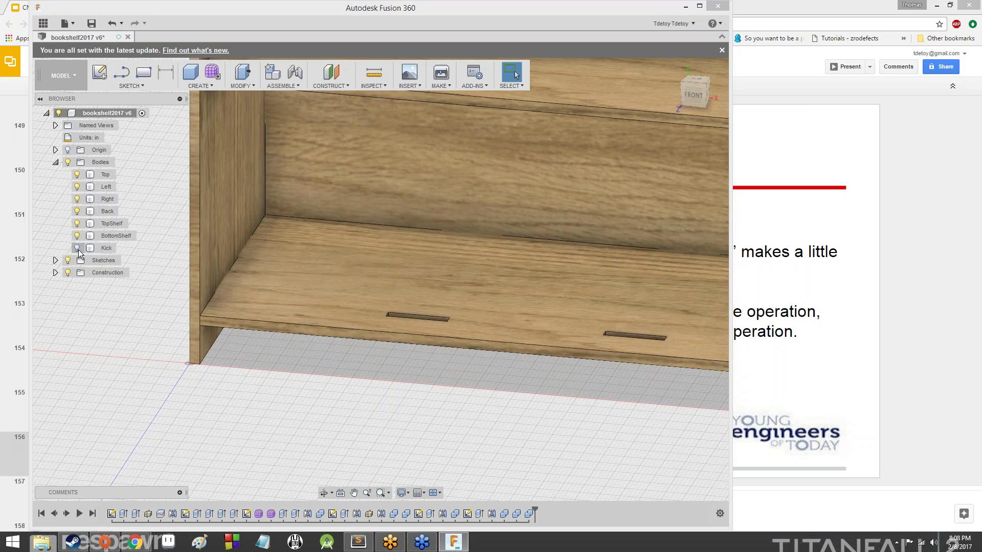
{"action": "left_click", "coordinate": [522, 259]}
{"action": "middle_click_drag", "start_coordinate": [378, 279], "coordinate": [381, 279], "text": "shift"}
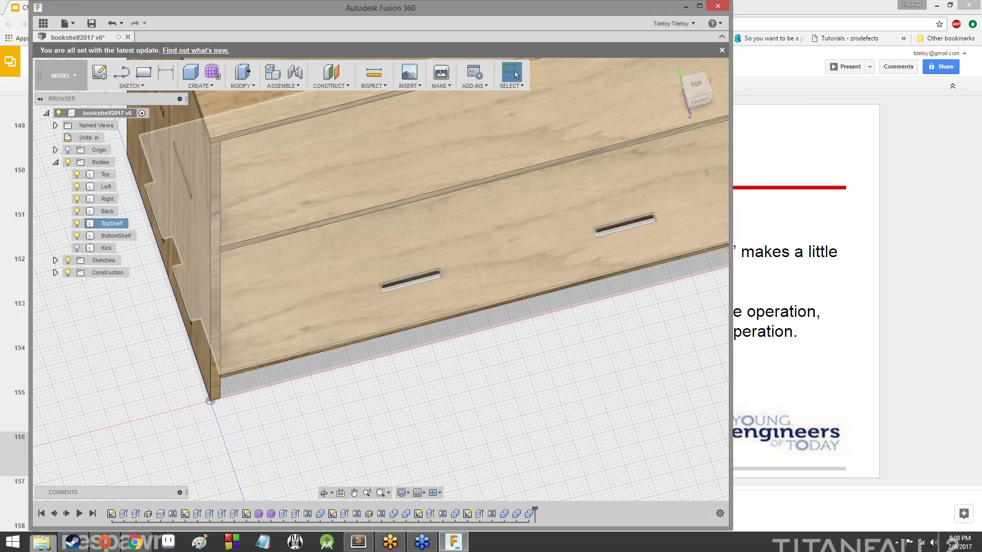
{"action": "left_click", "coordinate": [405, 298]}
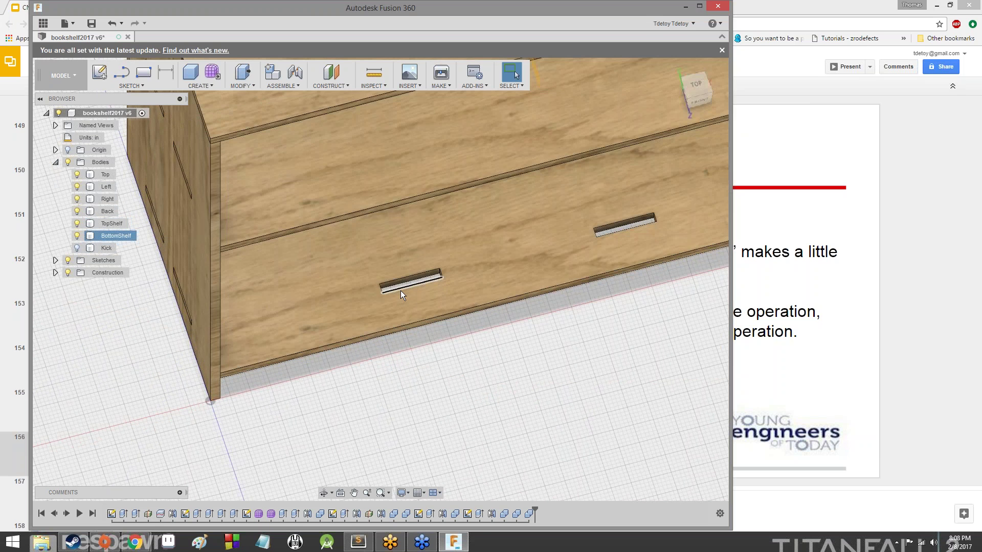
{"action": "left_click", "coordinate": [77, 248]}
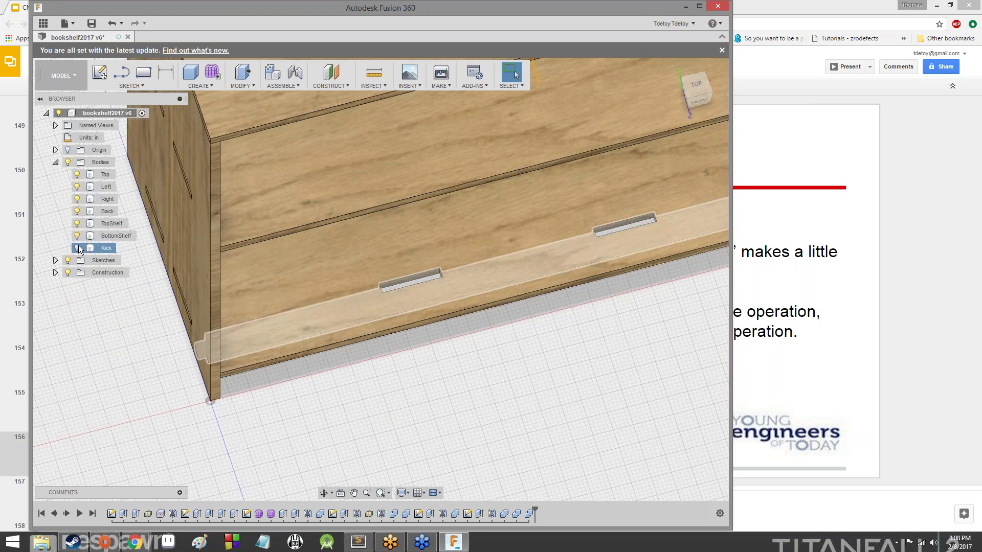
{"action": "left_click", "coordinate": [78, 249]}
Step: Examine closely how the kick board's tabs fit the slots in the bottom shelf
{"action": "scroll", "coordinate": [498, 297], "scroll_direction": "down", "scroll_amount": 3}
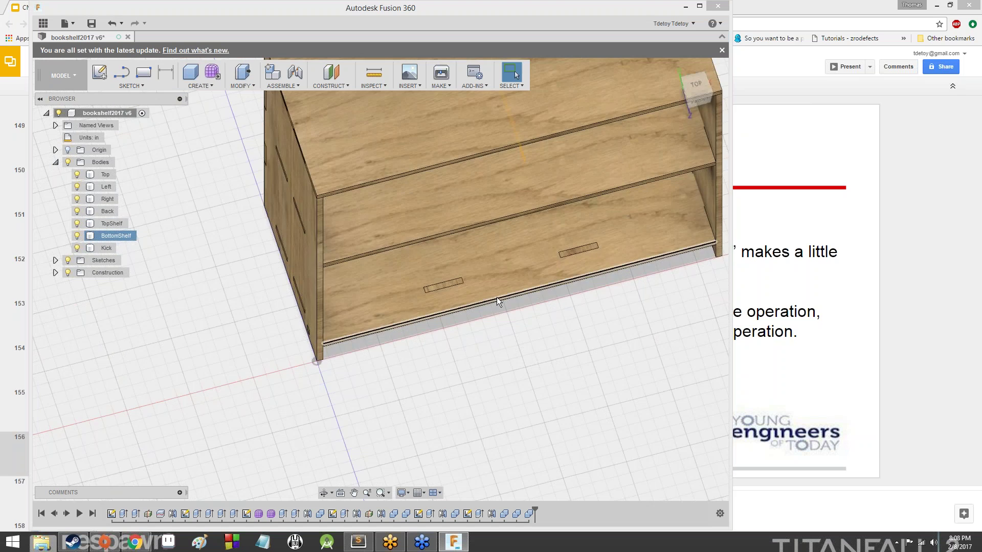
{"action": "scroll", "coordinate": [496, 297], "scroll_direction": "down", "scroll_amount": 2}
{"action": "scroll", "coordinate": [459, 262], "scroll_direction": "up", "scroll_amount": 10}
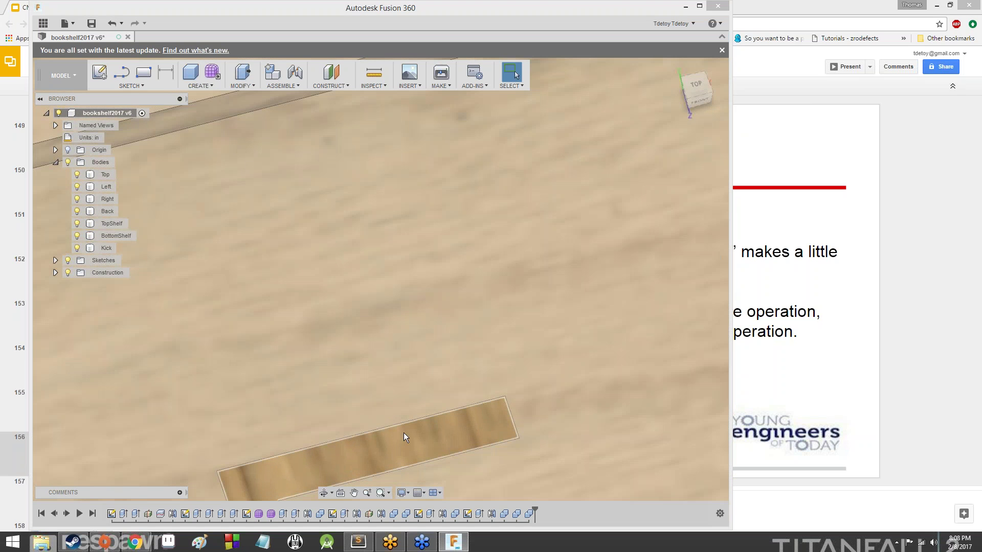
{"action": "left_click", "coordinate": [404, 433]}
{"action": "left_click_drag", "start_coordinate": [701, 110], "coordinate": [704, 90]}
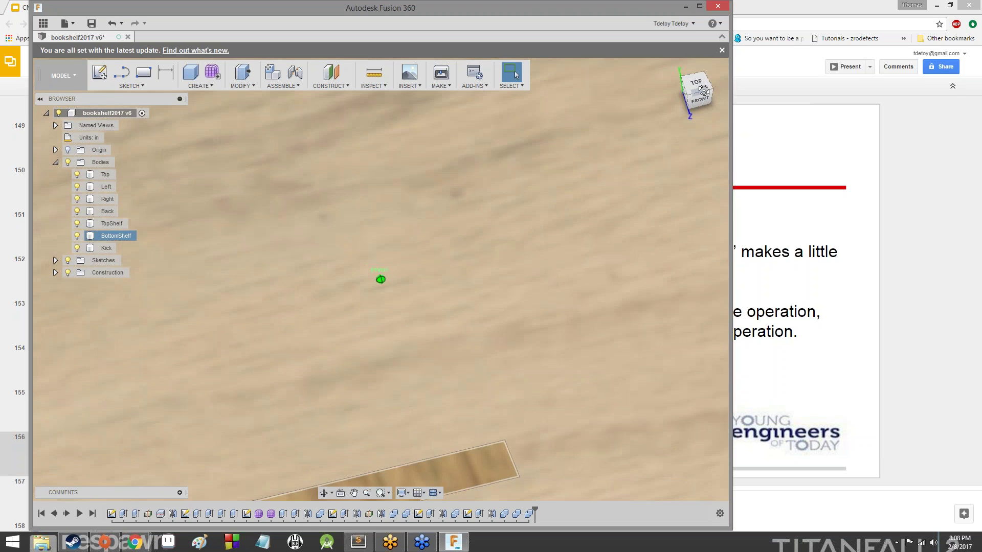
{"action": "scroll", "coordinate": [486, 246], "scroll_direction": "down", "scroll_amount": 3}
{"action": "middle_click_drag", "start_coordinate": [440, 358], "coordinate": [491, 246]}
{"action": "mouse_move", "coordinate": [694, 91]}
{"action": "left_mouse_down"}
{"action": "mouse_move", "coordinate": [706, 82]}
{"action": "mouse_move", "coordinate": [701, 99]}
{"action": "left_mouse_up"}
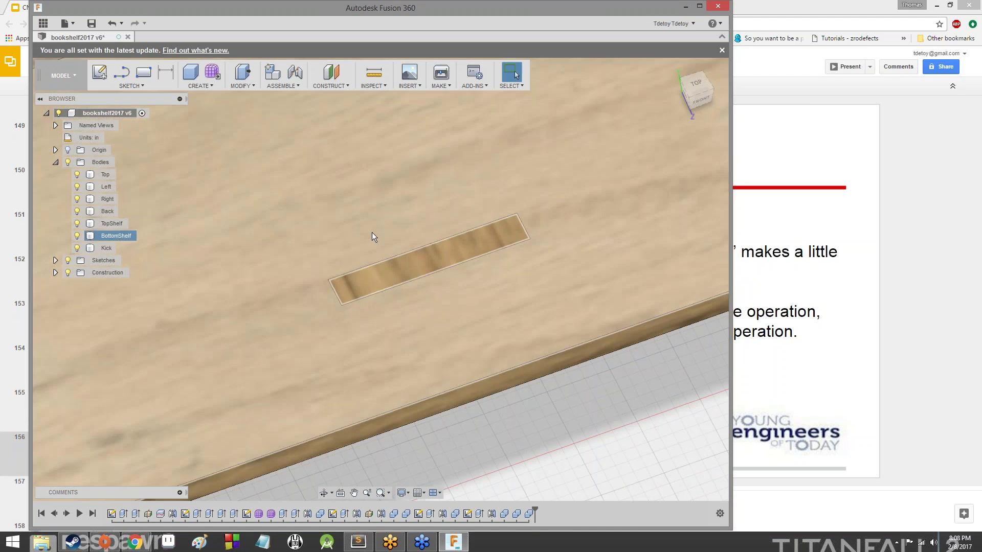
{"action": "scroll", "coordinate": [402, 220], "scroll_direction": "down", "scroll_amount": 5}
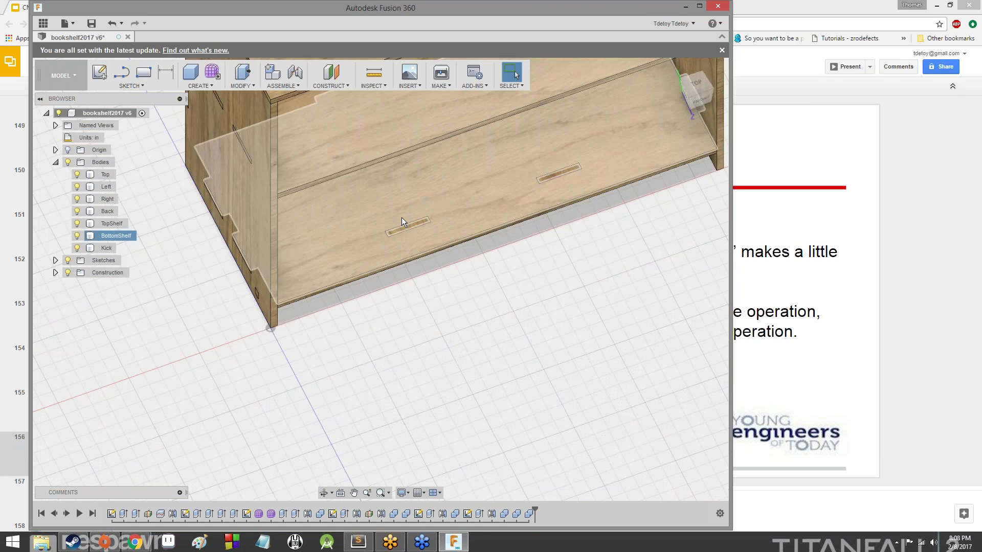
{"action": "scroll", "coordinate": [429, 268], "scroll_direction": "up", "scroll_amount": 4}
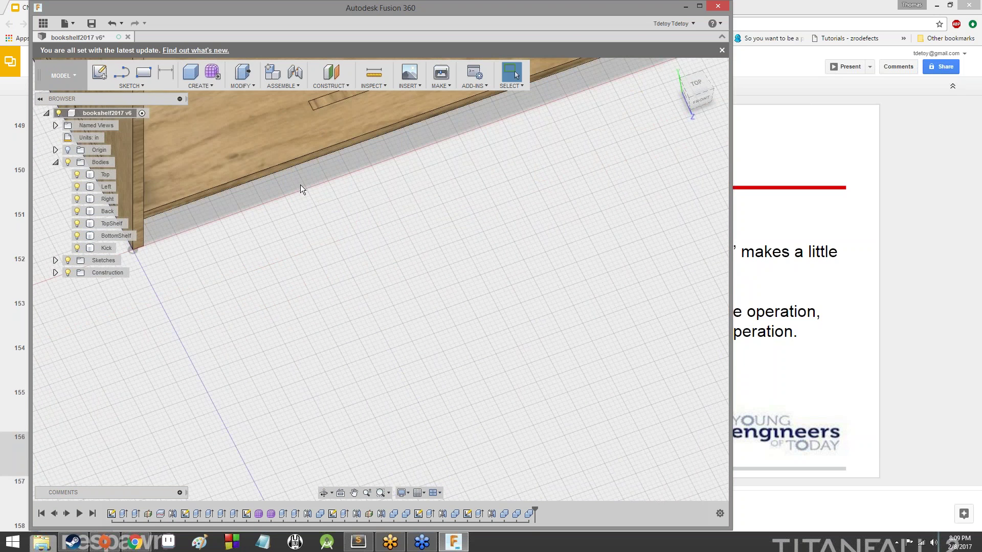
{"action": "left_click", "coordinate": [231, 85]}
{"action": "left_click", "coordinate": [251, 185]}
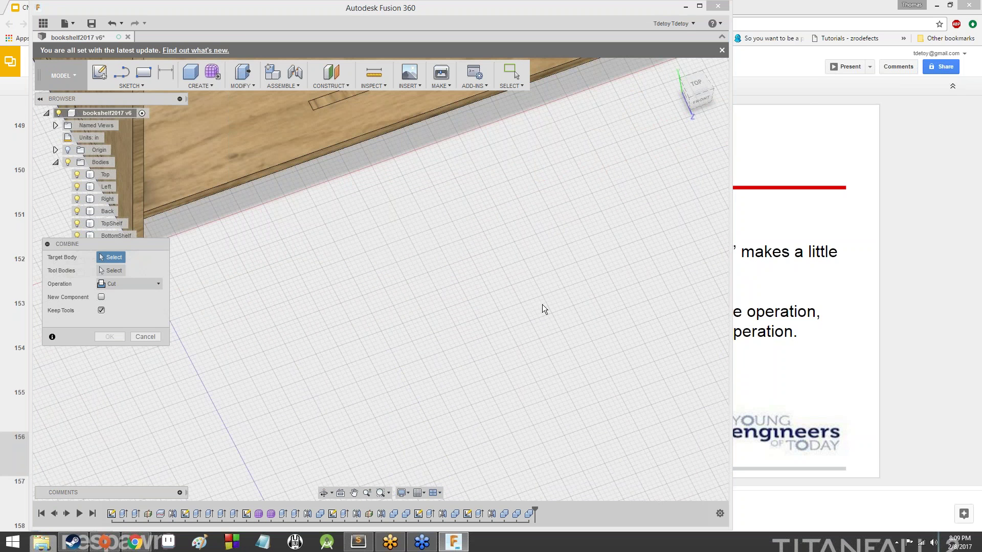
{"action": "middle_click_drag", "start_coordinate": [542, 306], "coordinate": [418, 223]}
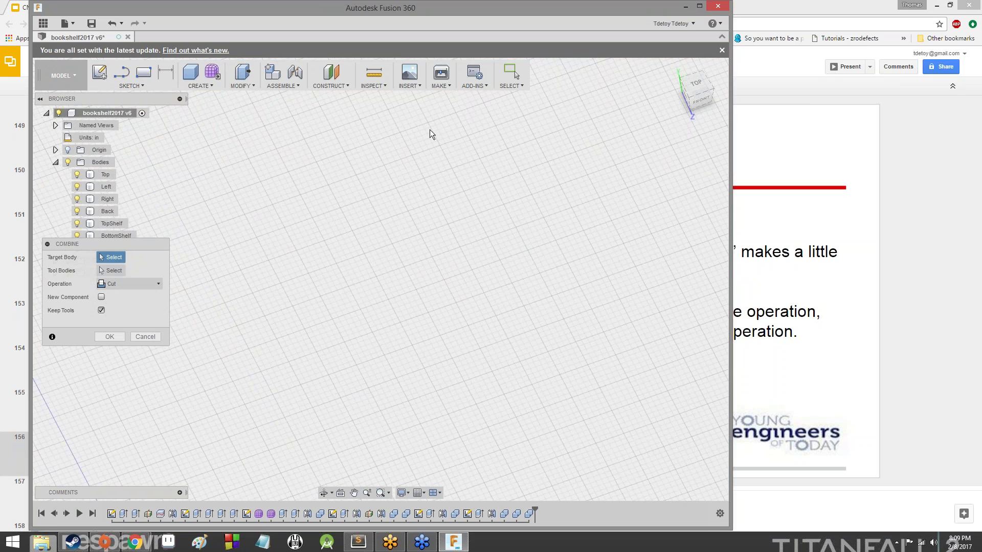
{"action": "middle_click_drag", "start_coordinate": [429, 130], "coordinate": [472, 377]}
{"action": "scroll", "coordinate": [473, 378], "scroll_direction": "down", "scroll_amount": 3}
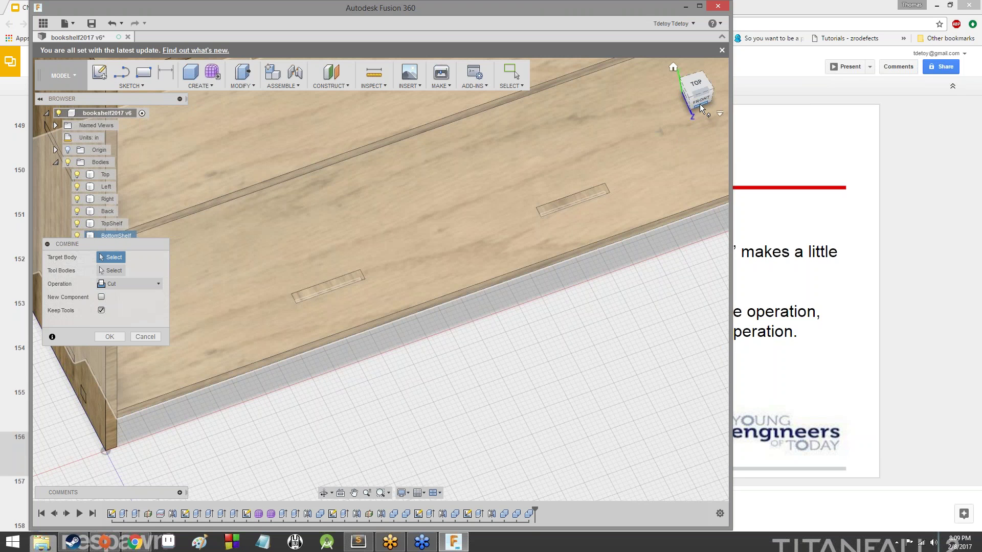
{"action": "left_click", "coordinate": [699, 103]}
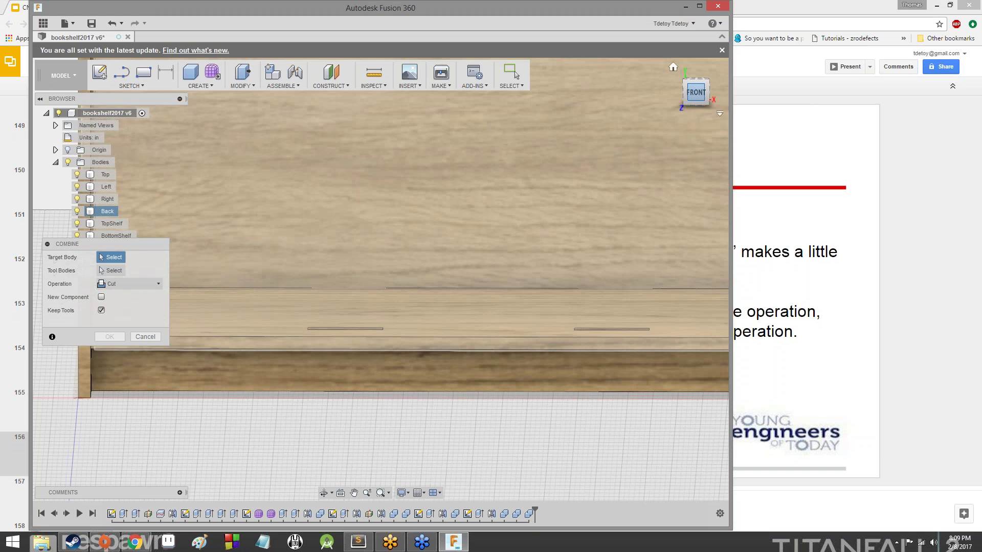
{"action": "left_click_drag", "start_coordinate": [698, 99], "coordinate": [692, 111]}
{"action": "middle_click_drag", "start_coordinate": [381, 279], "coordinate": [372, 281], "text": "shift"}
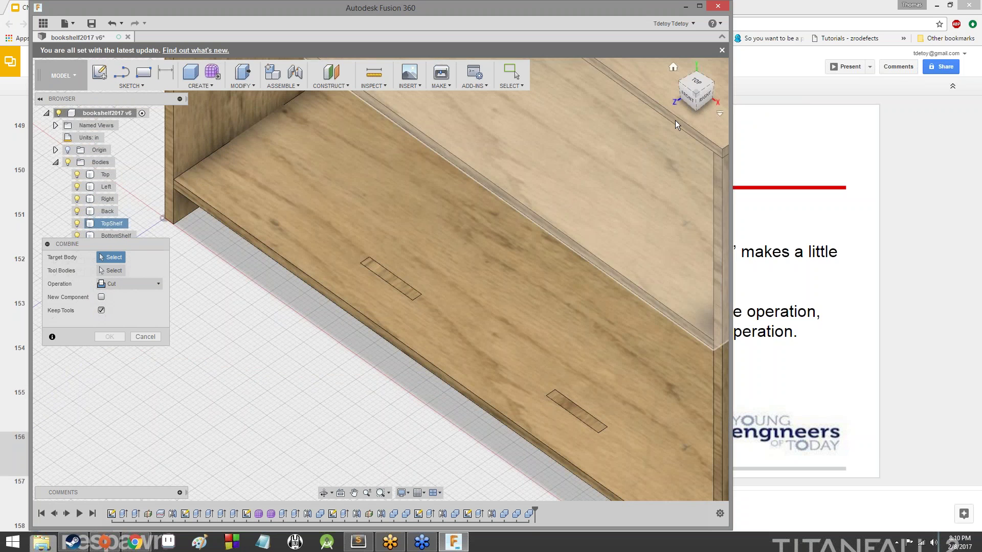
{"action": "left_click", "coordinate": [675, 121]}
{"action": "left_click_drag", "start_coordinate": [696, 99], "coordinate": [708, 71]}
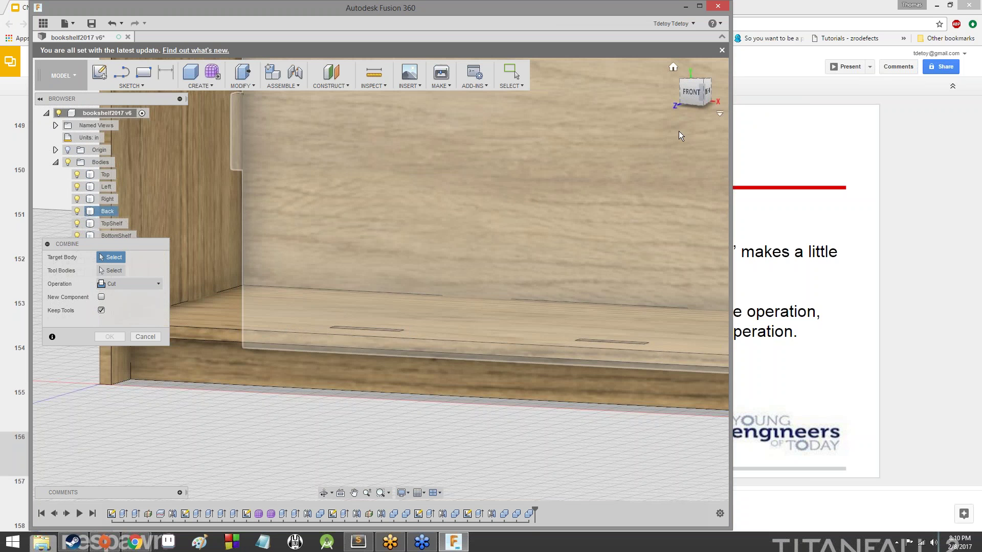
{"action": "scroll", "coordinate": [547, 216], "scroll_direction": "up", "scroll_amount": 2}
{"action": "scroll", "coordinate": [537, 218], "scroll_direction": "down", "scroll_amount": 4}
{"action": "scroll", "coordinate": [534, 216], "scroll_direction": "down", "scroll_amount": 4}
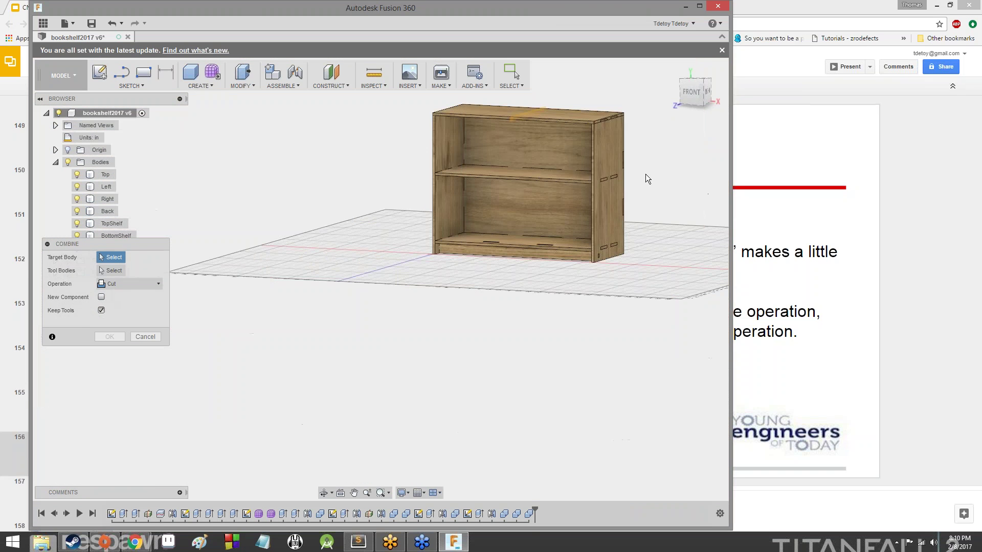
{"action": "scroll", "coordinate": [664, 174], "scroll_direction": "down", "scroll_amount": 1}
{"action": "middle_click_drag", "start_coordinate": [663, 175], "coordinate": [613, 228]}
{"action": "scroll", "coordinate": [594, 224], "scroll_direction": "up", "scroll_amount": 3}
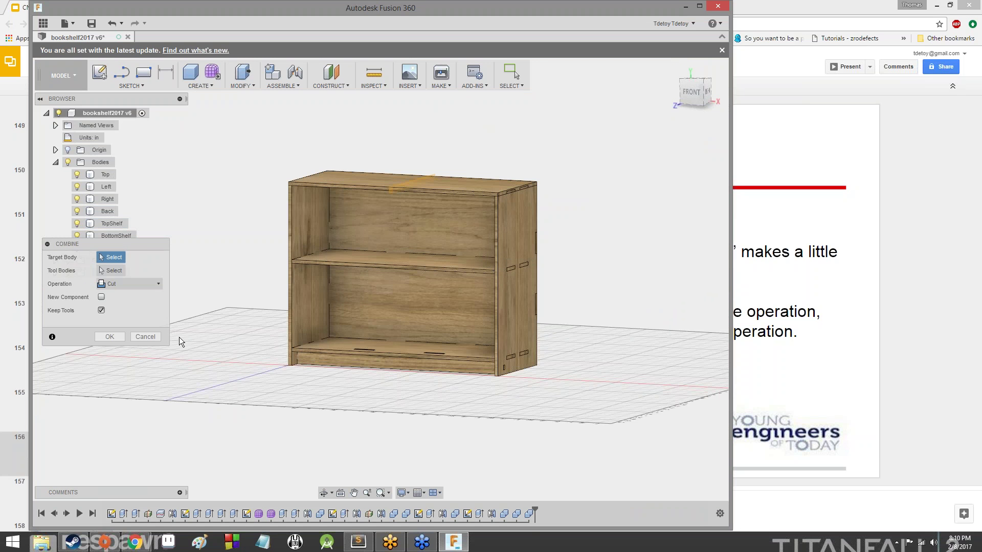
{"action": "scroll", "coordinate": [195, 280], "scroll_direction": "up", "scroll_amount": 1}
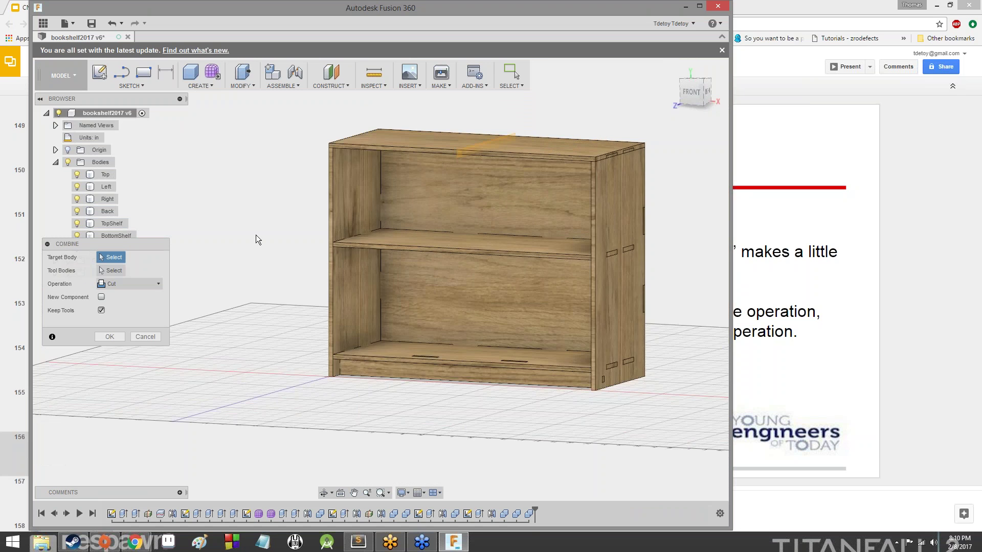
{"action": "scroll", "coordinate": [255, 234], "scroll_direction": "up", "scroll_amount": 1}
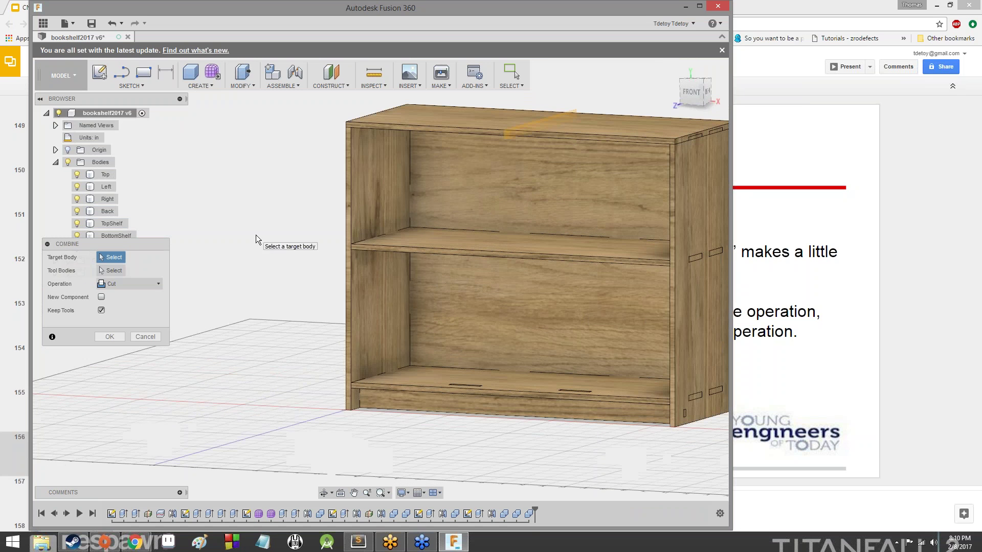
{"action": "left_click", "coordinate": [377, 188]}
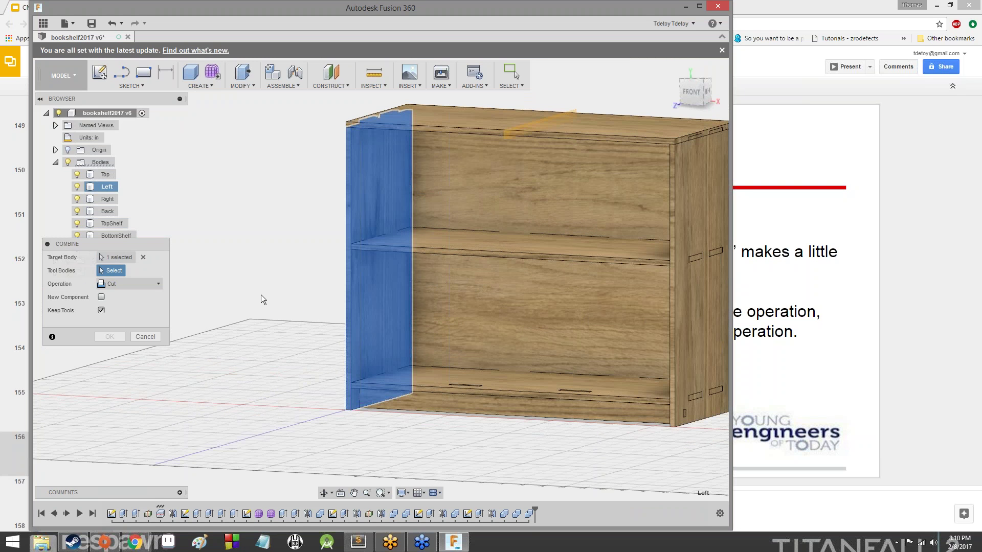
{"action": "mouse_move", "coordinate": [693, 91]}
{"action": "left_mouse_down"}
{"action": "mouse_move", "coordinate": [732, 103]}
{"action": "mouse_move", "coordinate": [710, 106]}
{"action": "left_mouse_up"}
{"action": "mouse_move", "coordinate": [691, 91]}
{"action": "left_mouse_down"}
{"action": "mouse_move", "coordinate": [647, 53]}
{"action": "mouse_move", "coordinate": [598, 87]}
{"action": "mouse_move", "coordinate": [553, 87]}
{"action": "mouse_move", "coordinate": [529, 74]}
{"action": "mouse_move", "coordinate": [514, 46]}
{"action": "mouse_move", "coordinate": [522, 33]}
{"action": "mouse_move", "coordinate": [575, 44]}
{"action": "mouse_move", "coordinate": [542, 92]}
{"action": "mouse_move", "coordinate": [524, 84]}
{"action": "mouse_move", "coordinate": [516, 61]}
{"action": "mouse_move", "coordinate": [593, 97]}
{"action": "left_mouse_up"}
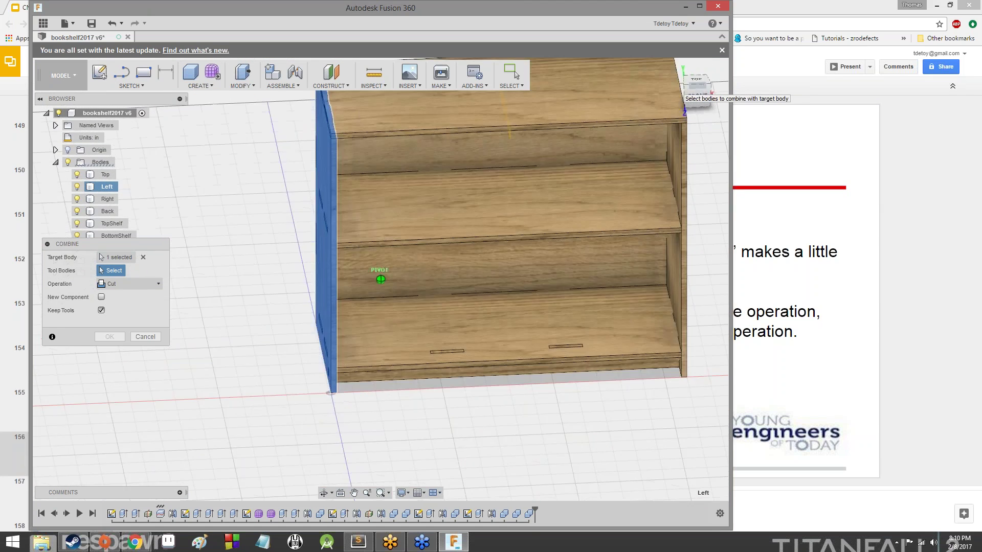
{"action": "left_click", "coordinate": [151, 334]}
Step: Start an Extrude with the back edge faces of the right, top and left panels as profiles
{"action": "mouse_move", "coordinate": [697, 86]}
{"action": "left_mouse_down"}
{"action": "mouse_move", "coordinate": [783, 66]}
{"action": "mouse_move", "coordinate": [823, 87]}
{"action": "mouse_move", "coordinate": [810, 97]}
{"action": "mouse_move", "coordinate": [790, 77]}
{"action": "mouse_move", "coordinate": [796, 67]}
{"action": "left_mouse_up"}
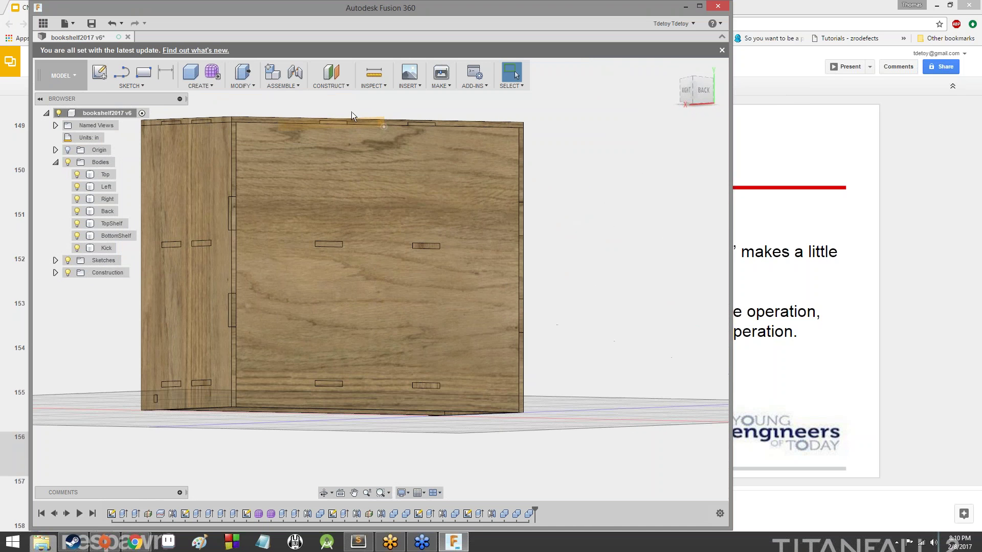
{"action": "left_click", "coordinate": [204, 84]}
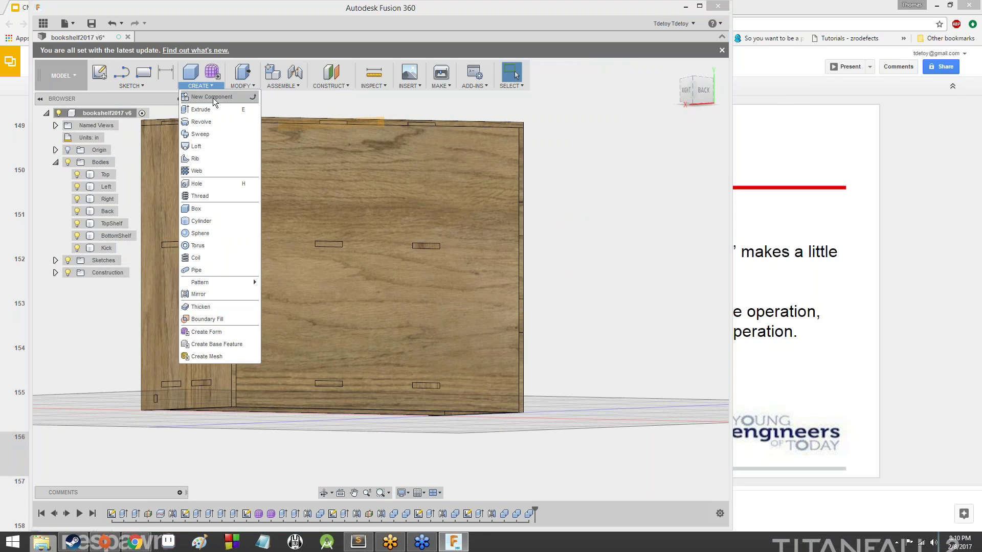
{"action": "left_click", "coordinate": [220, 111]}
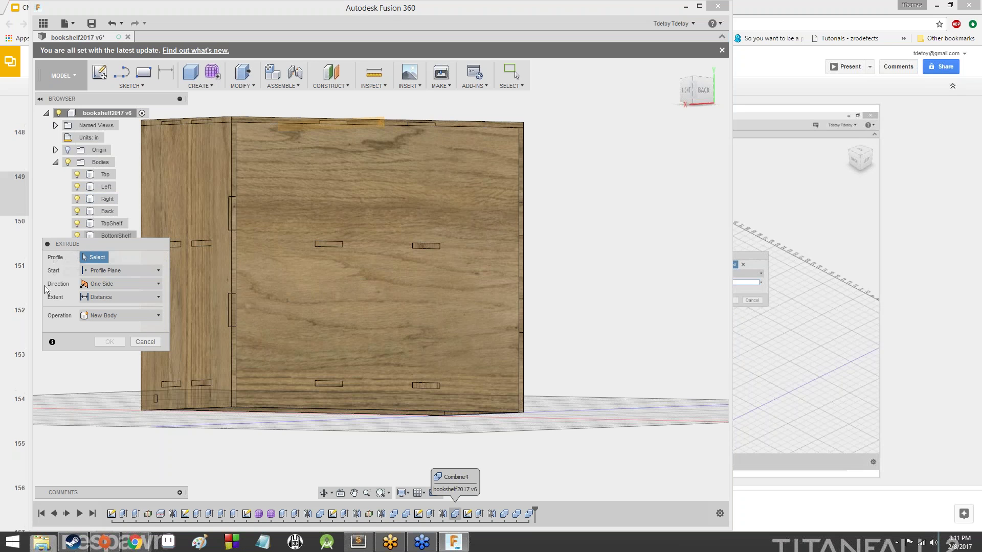
{"action": "left_click", "coordinate": [234, 252]}
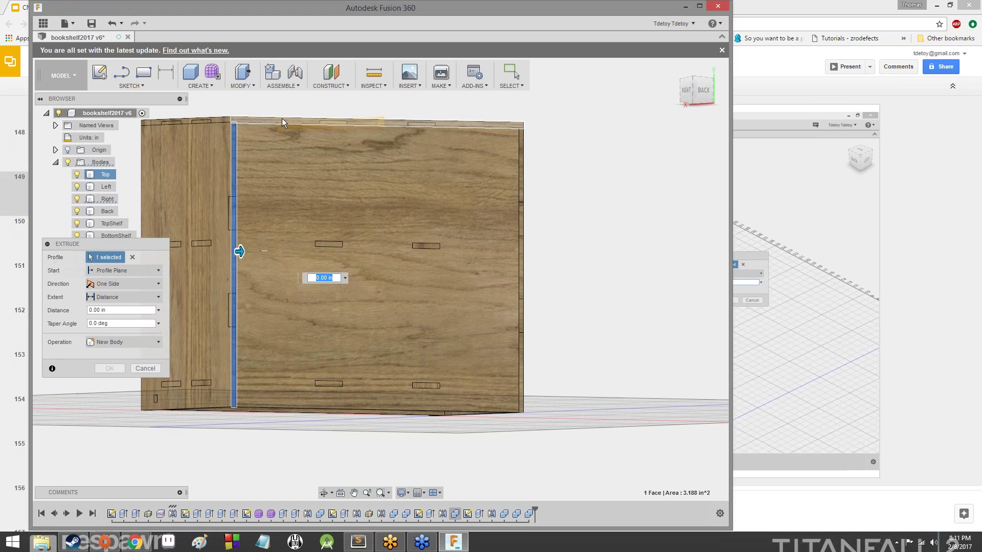
{"action": "left_click", "coordinate": [282, 119]}
{"action": "left_click", "coordinate": [522, 167]}
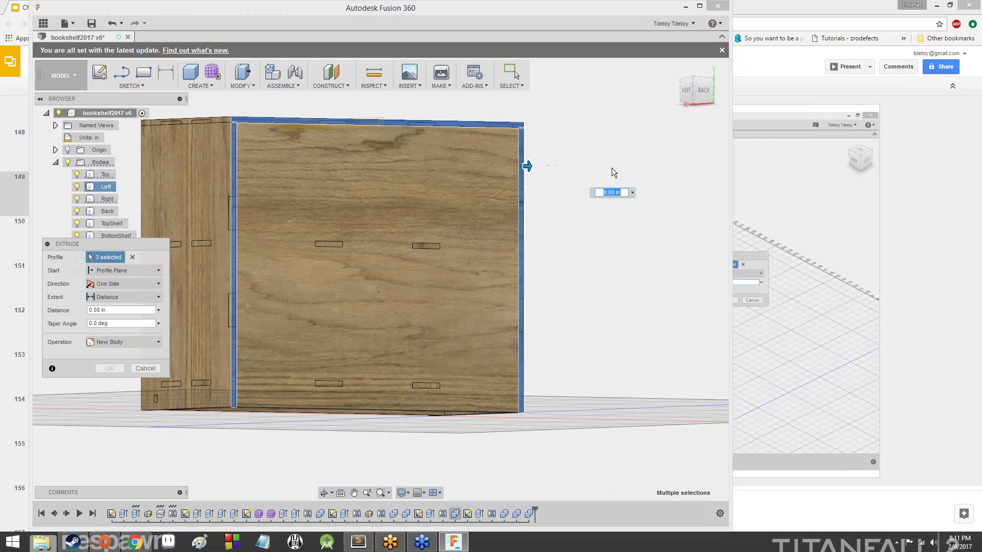
{"action": "left_click", "coordinate": [698, 81]}
{"action": "scroll", "coordinate": [309, 344], "scroll_direction": "up", "scroll_amount": 5}
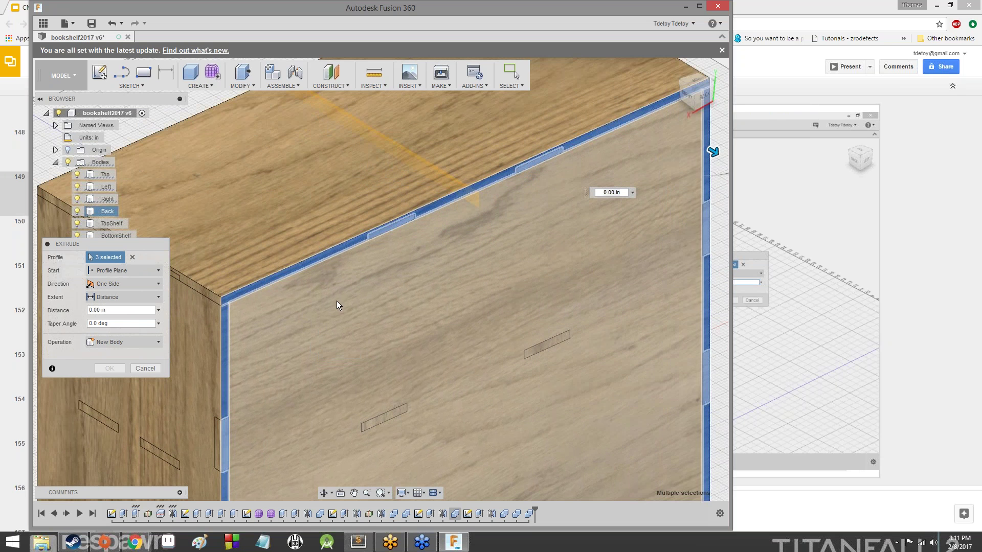
{"action": "scroll", "coordinate": [336, 291], "scroll_direction": "up", "scroll_amount": 2}
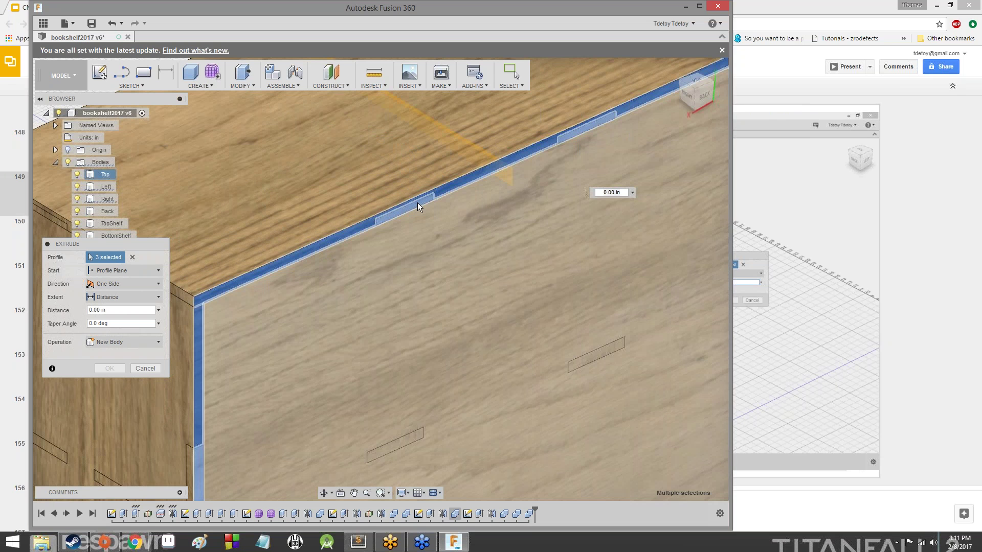
{"action": "mouse_move", "coordinate": [695, 99]}
{"action": "left_mouse_down"}
{"action": "mouse_move", "coordinate": [717, 86]}
{"action": "mouse_move", "coordinate": [686, 90]}
{"action": "left_mouse_up"}
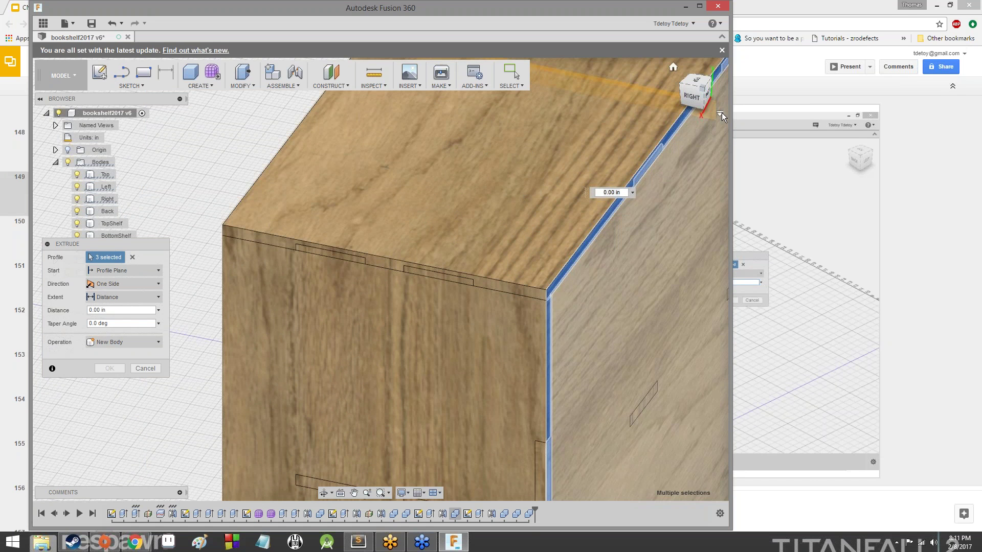
{"action": "left_click_drag", "start_coordinate": [692, 97], "coordinate": [672, 95]}
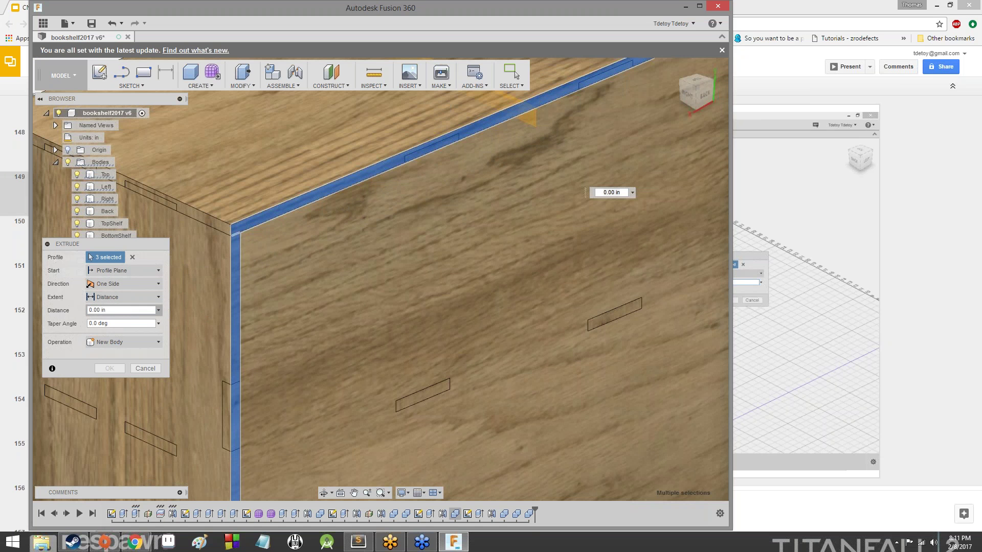
Step: Try to extrude the three selected back edge faces by 0.5 in with the Join operation
{"action": "left_click_drag", "start_coordinate": [101, 311], "coordinate": [96, 311]}
{"action": "type", "text": "5"}
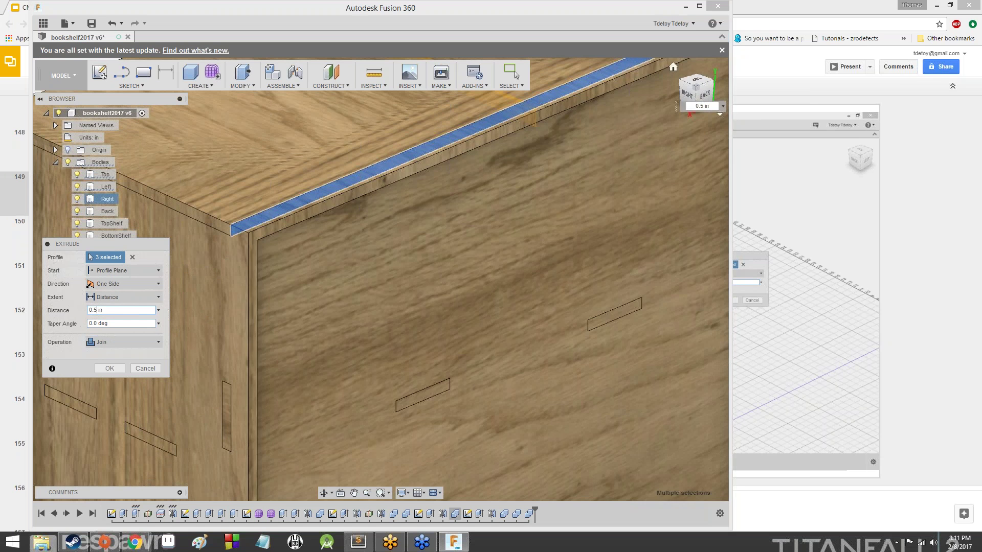
{"action": "mouse_move", "coordinate": [694, 97]}
{"action": "left_mouse_down"}
{"action": "mouse_move", "coordinate": [705, 104]}
{"action": "mouse_move", "coordinate": [423, 219]}
{"action": "mouse_move", "coordinate": [324, 246]}
{"action": "mouse_move", "coordinate": [596, 208]}
{"action": "mouse_move", "coordinate": [450, 262]}
{"action": "mouse_move", "coordinate": [240, 164]}
{"action": "mouse_move", "coordinate": [694, 95]}
{"action": "left_mouse_up"}
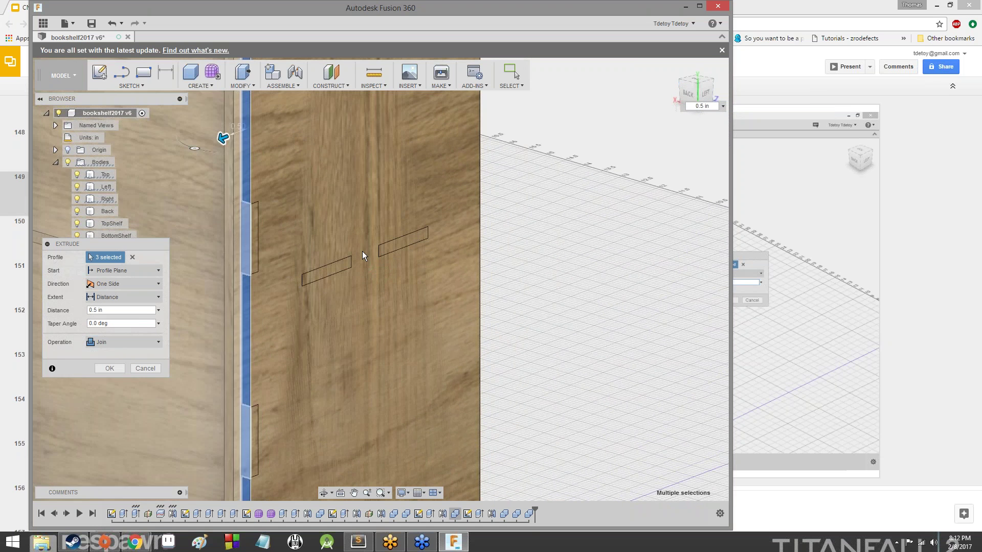
{"action": "scroll", "coordinate": [363, 251], "scroll_direction": "down", "scroll_amount": 5}
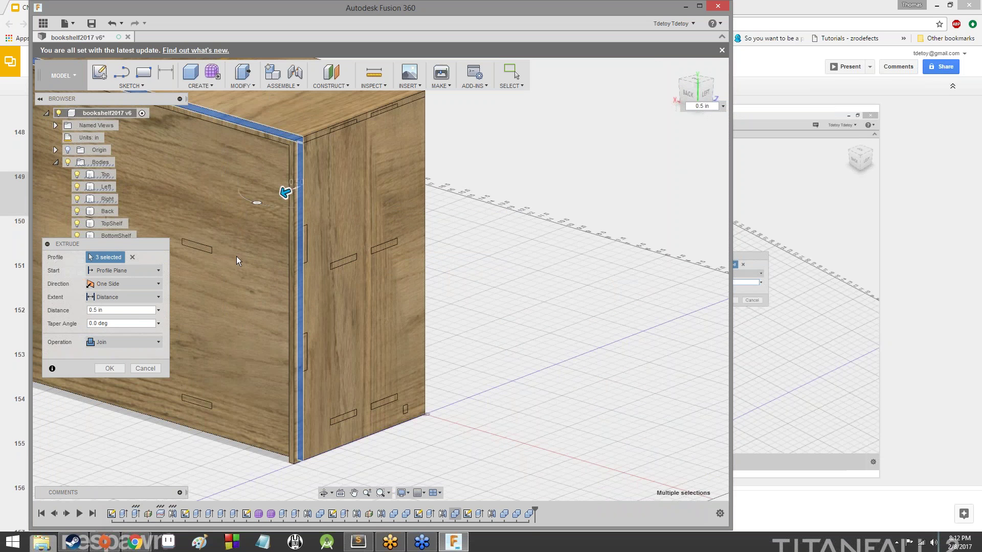
{"action": "left_click", "coordinate": [117, 367]}
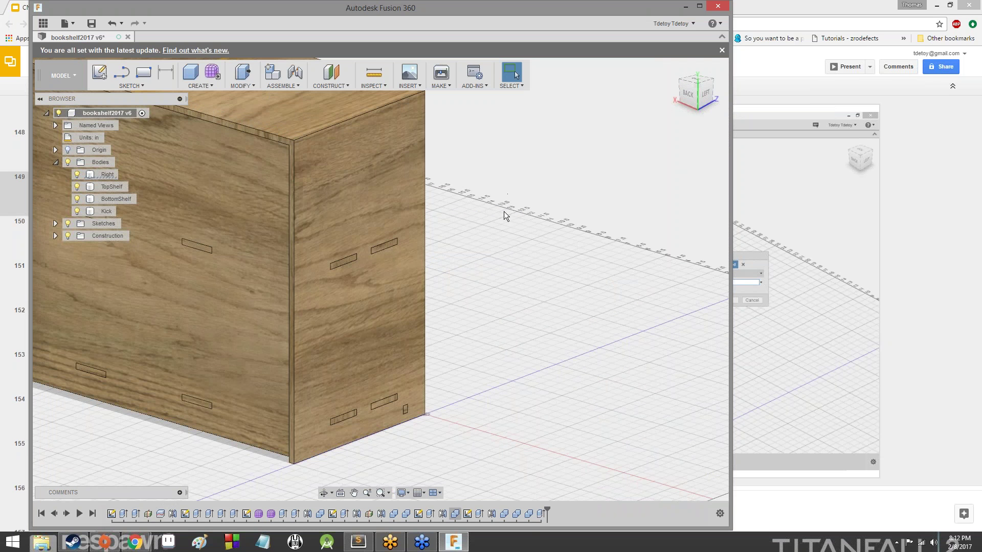
Step: Try extruding only the left panel's back edge face by 0.5 in with the Join operation, and undo the extrusion
{"action": "left_click", "coordinate": [200, 86]}
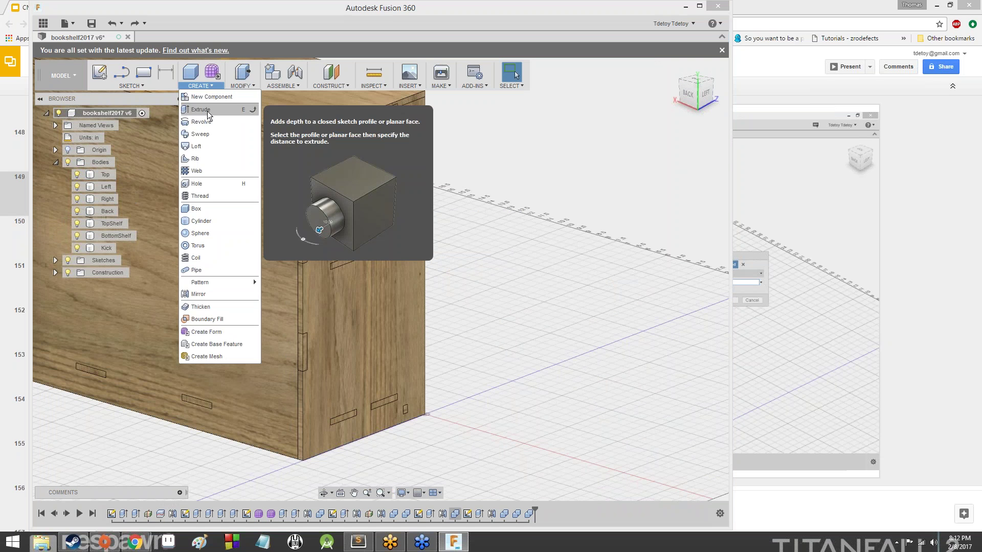
{"action": "left_click", "coordinate": [200, 109]}
{"action": "left_click", "coordinate": [301, 179]}
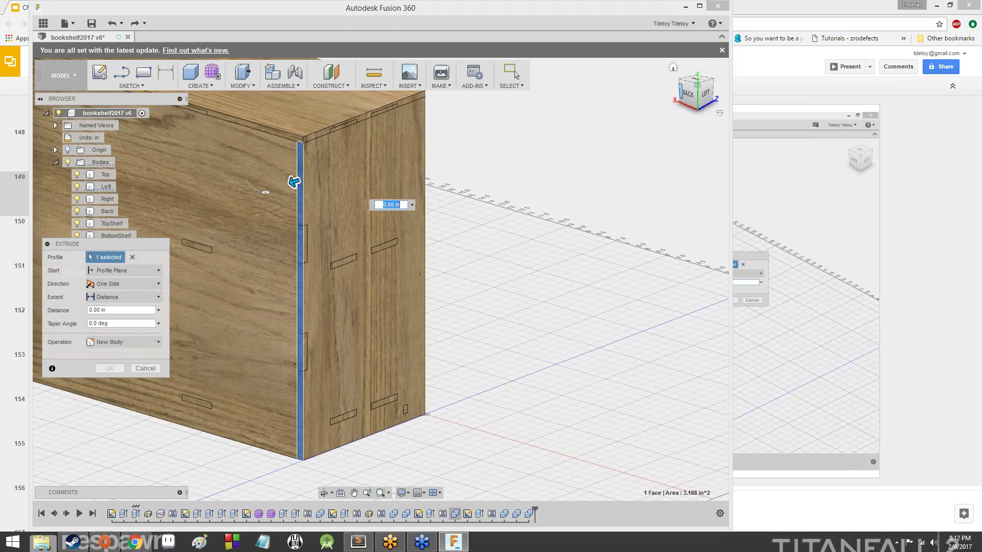
{"action": "left_click_drag", "start_coordinate": [697, 95], "coordinate": [714, 95]}
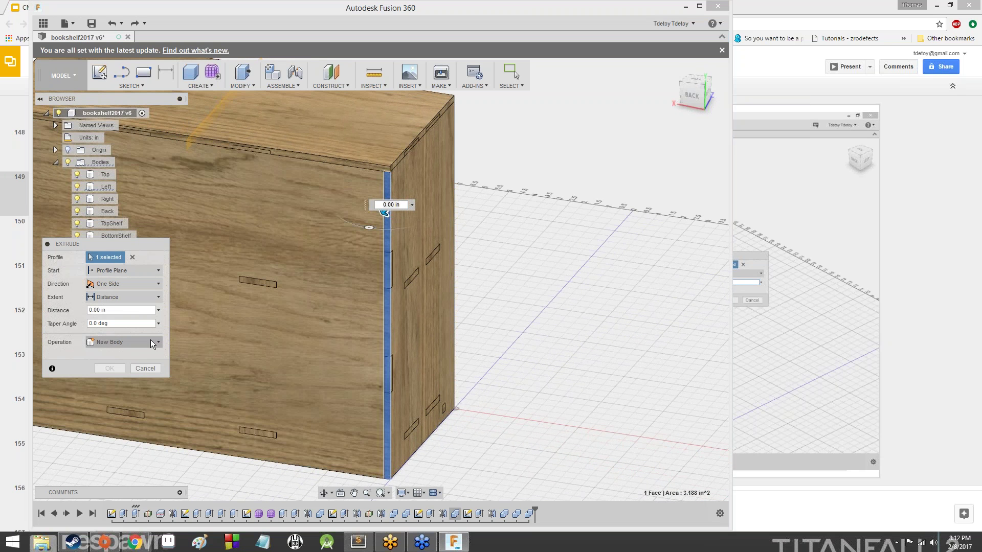
{"action": "left_click", "coordinate": [150, 342]}
{"action": "left_click", "coordinate": [128, 358]}
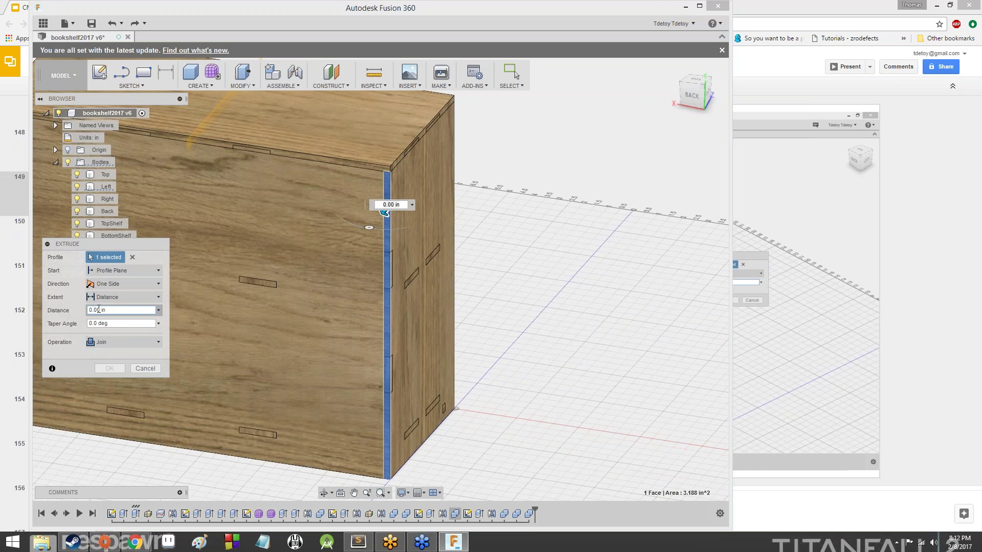
{"action": "key", "text": "BackSpace"}
{"action": "type", "text": "5"}
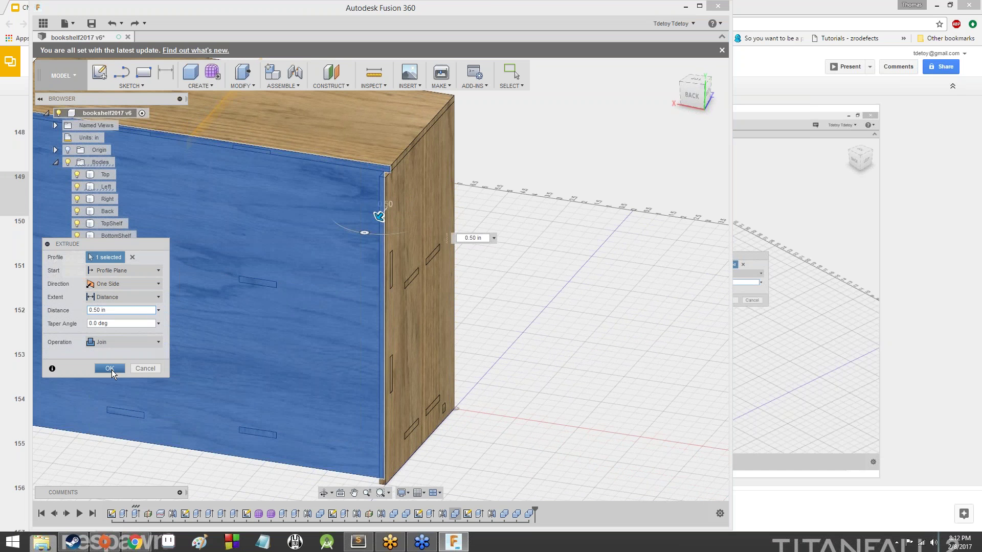
{"action": "left_click", "coordinate": [110, 369]}
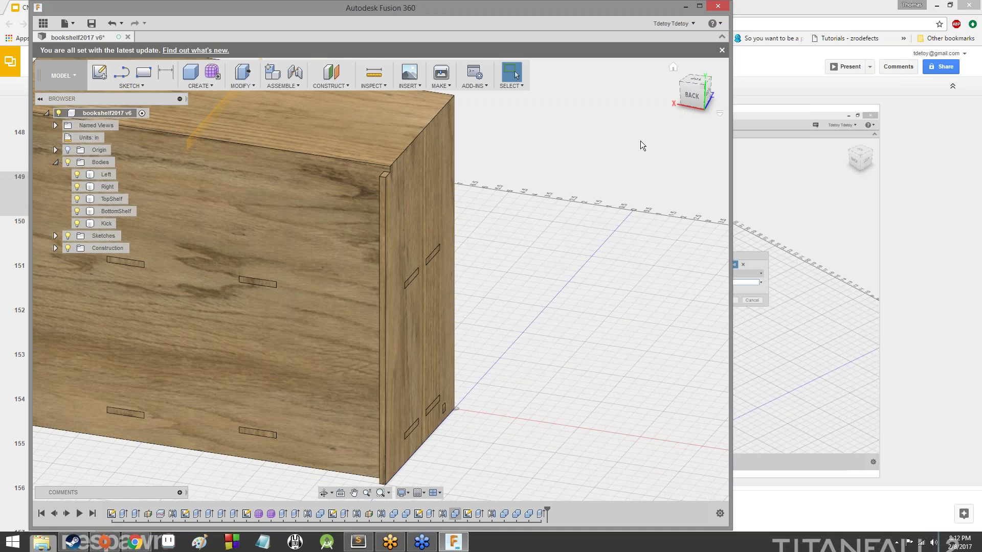
{"action": "key", "text": "ctrl+z"}
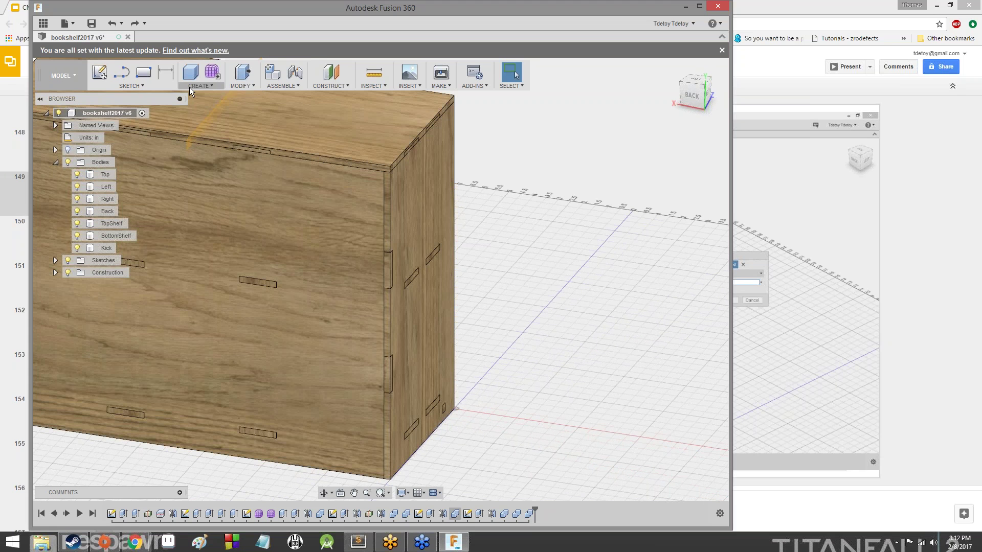
Step: Switch to the Google Slides presentation and consult slide 148 for the command that extends parts of the bookcase
{"action": "left_click", "coordinate": [189, 86]}
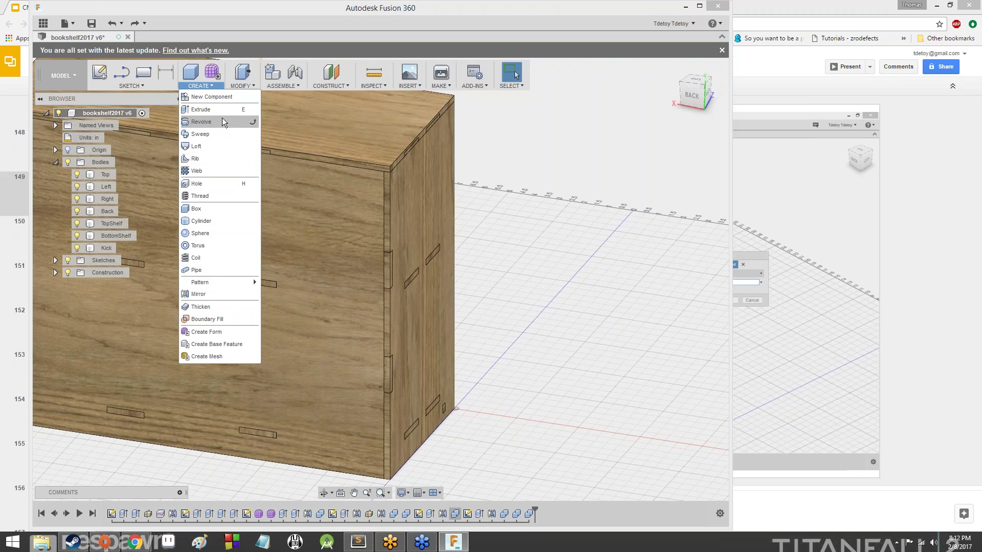
{"action": "key", "text": "alt+Tab"}
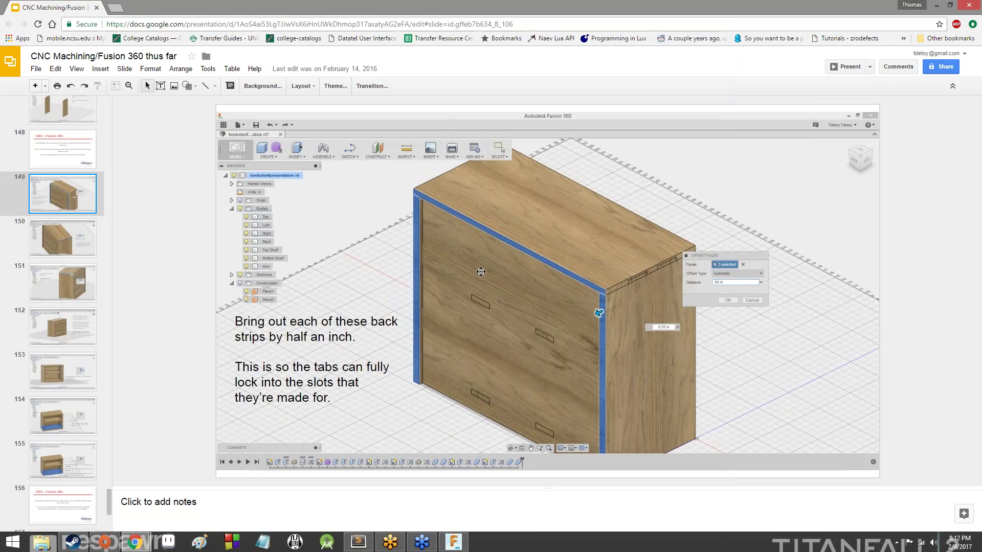
{"action": "left_click", "coordinate": [51, 156]}
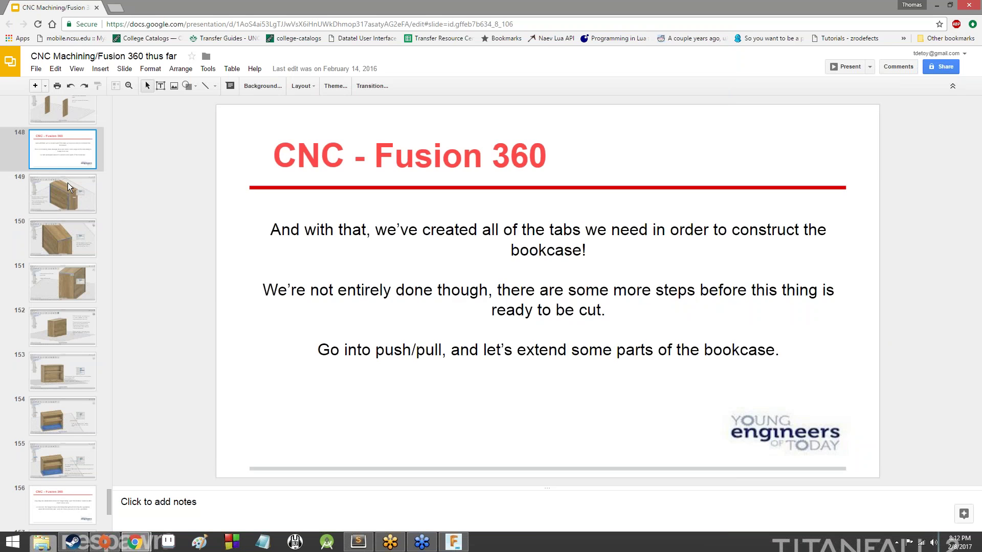
Step: Consult slide 149 for which back strips to extend, switch back to Fusion 360 and look for the push/pull command
{"action": "left_click", "coordinate": [68, 184]}
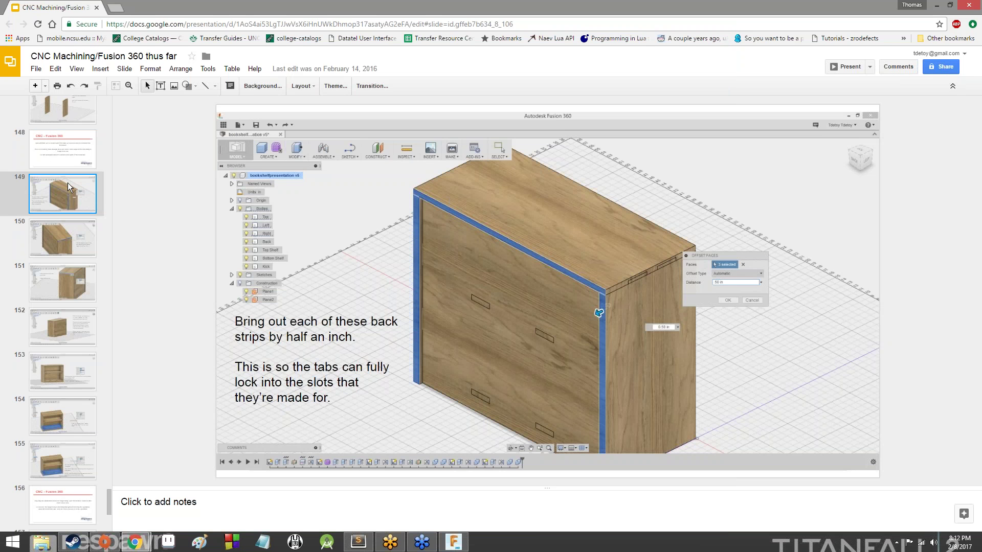
{"action": "key", "text": "alt+Tab"}
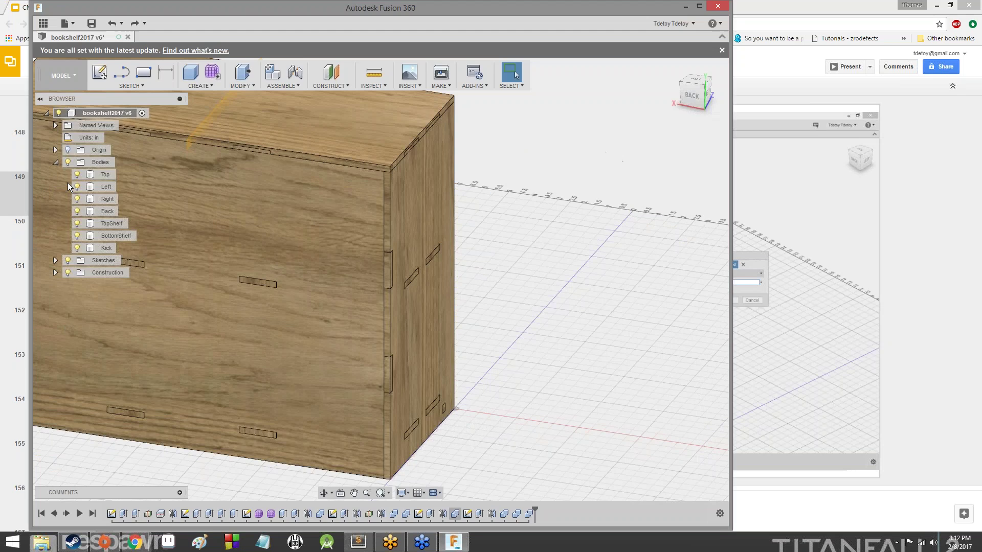
{"action": "left_click", "coordinate": [220, 87]}
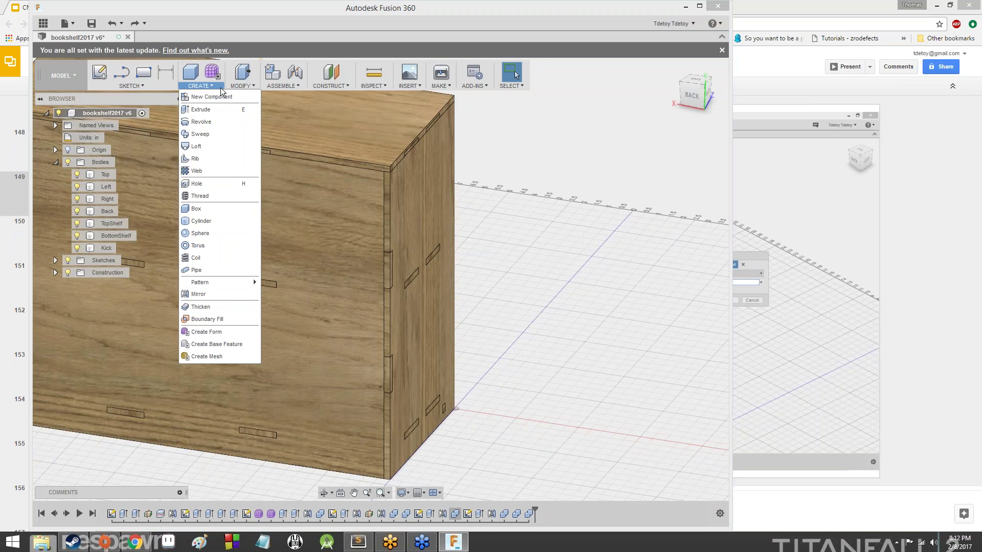
{"action": "left_click", "coordinate": [240, 86]}
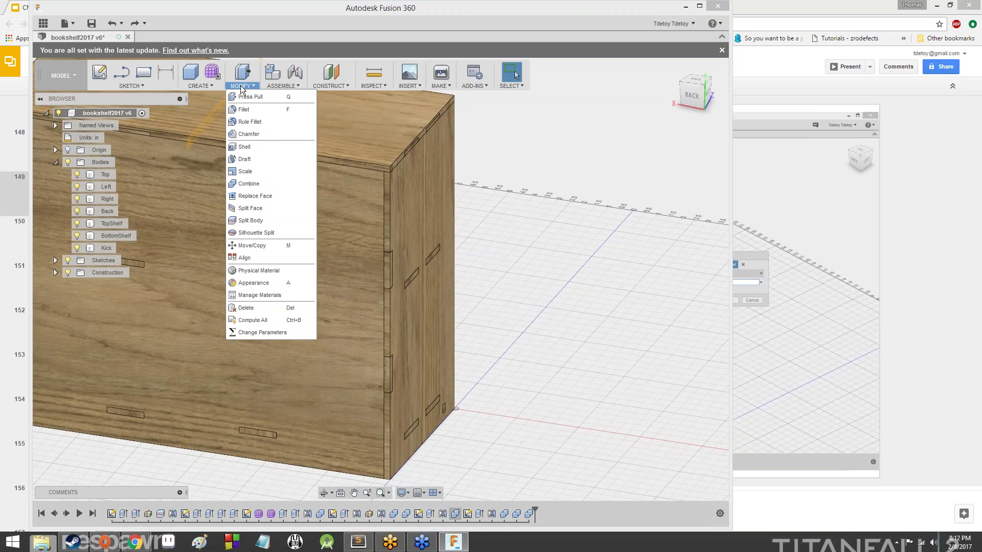
{"action": "left_click", "coordinate": [207, 86]}
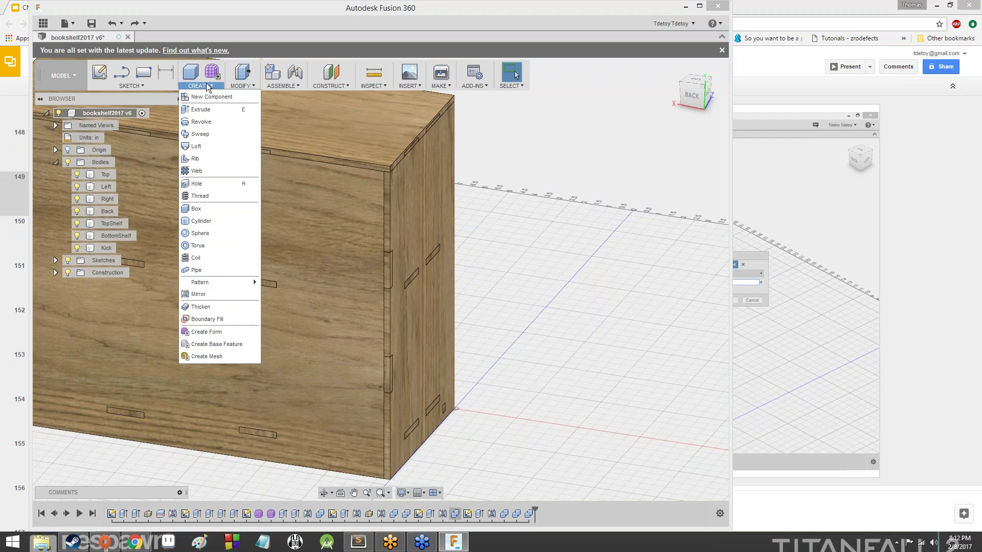
Step: Start a Press Pull on the back edge face of the left panel
{"action": "left_click", "coordinate": [629, 173]}
{"action": "scroll", "coordinate": [549, 225], "scroll_direction": "down", "scroll_amount": 3}
{"action": "scroll", "coordinate": [468, 293], "scroll_direction": "up", "scroll_amount": 10}
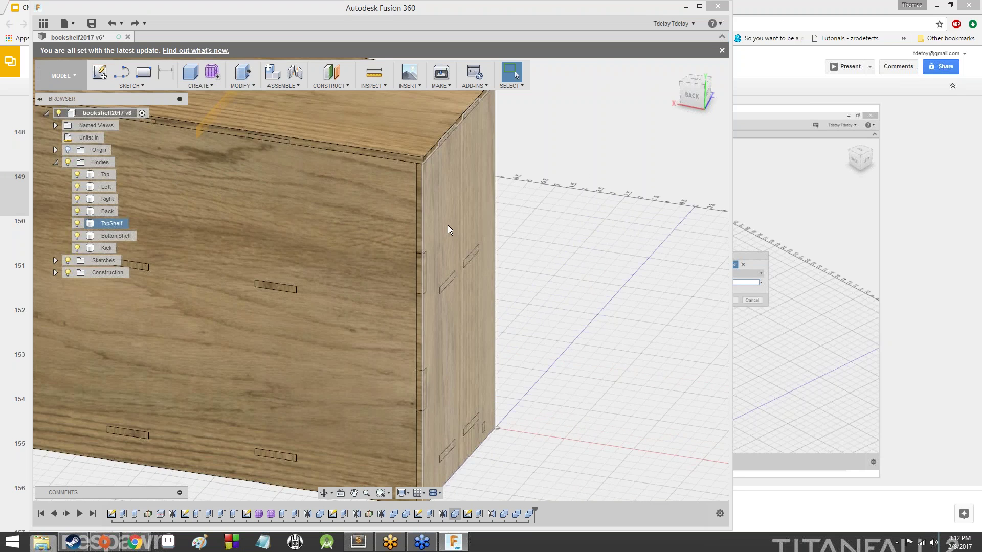
{"action": "left_click_drag", "start_coordinate": [702, 86], "coordinate": [695, 88]}
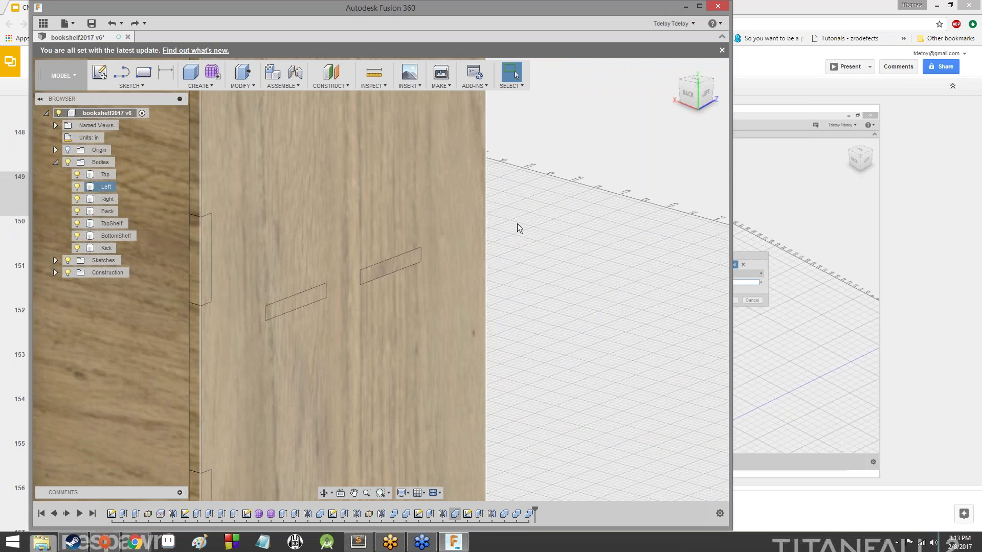
{"action": "scroll", "coordinate": [523, 224], "scroll_direction": "down", "scroll_amount": 10}
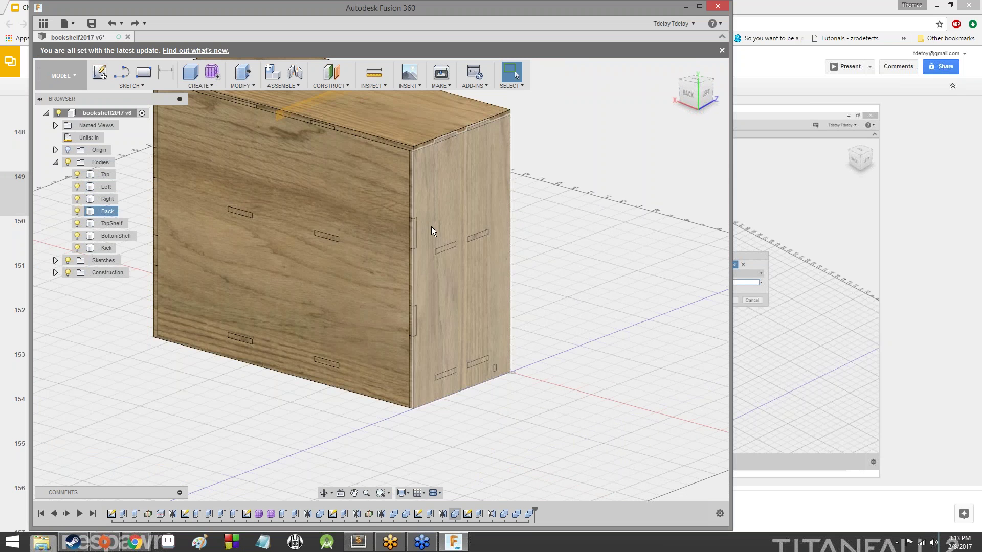
{"action": "left_click", "coordinate": [213, 86]}
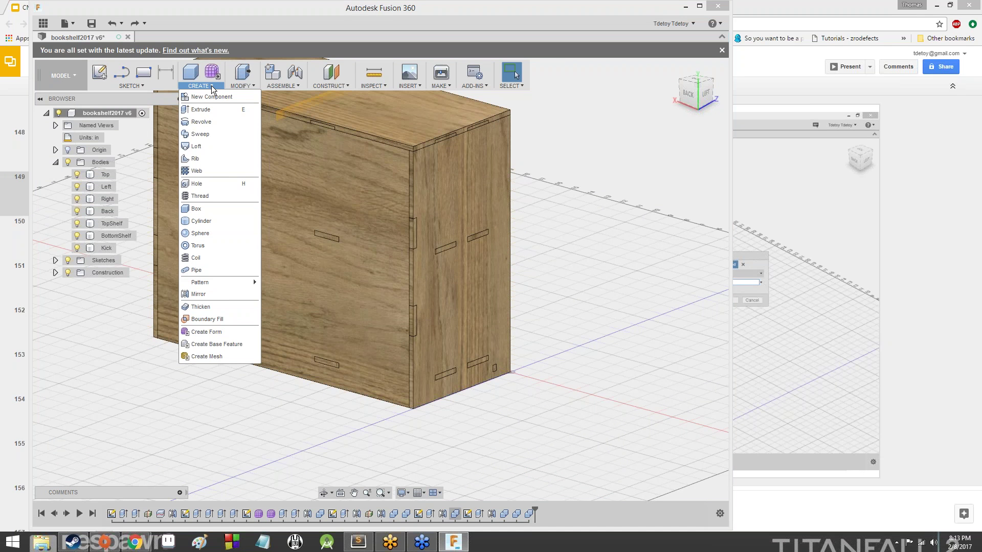
{"action": "left_click", "coordinate": [236, 87]}
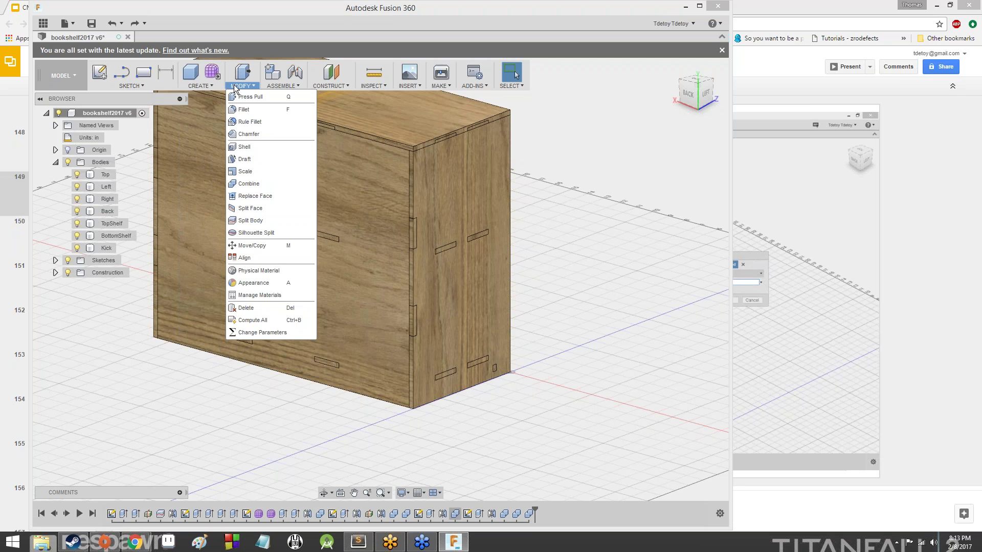
{"action": "left_click", "coordinate": [242, 95]}
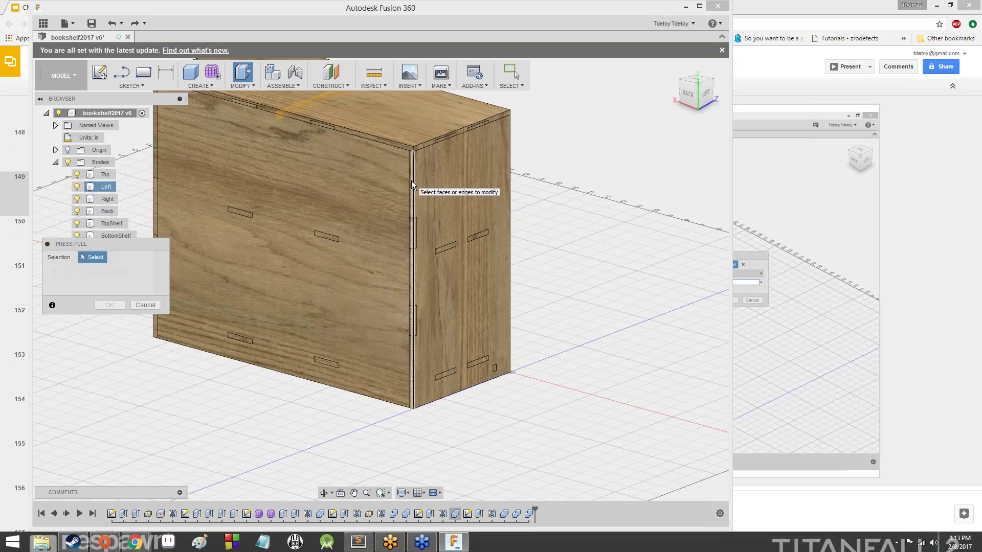
{"action": "scroll", "coordinate": [413, 174], "scroll_direction": "down", "scroll_amount": 3}
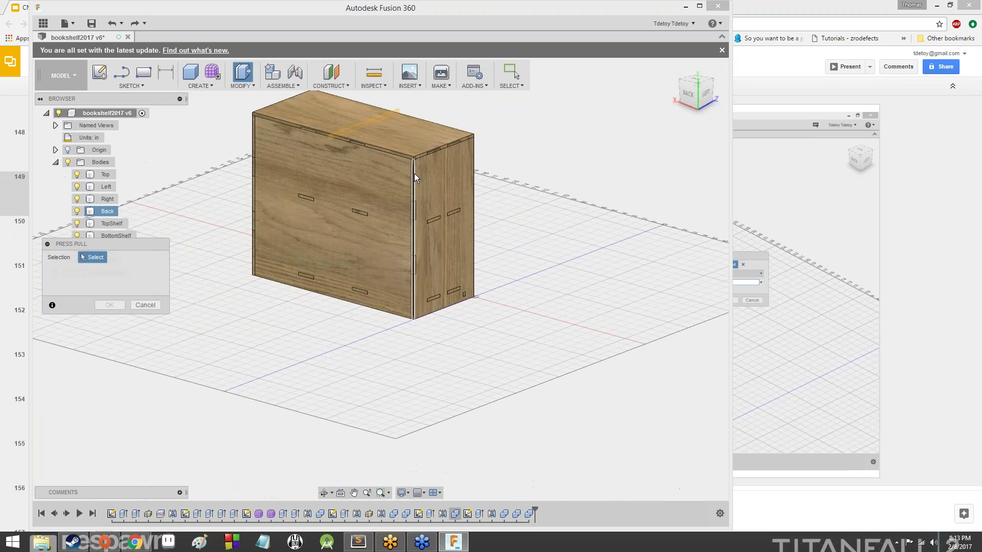
{"action": "scroll", "coordinate": [414, 173], "scroll_direction": "up", "scroll_amount": 8}
{"action": "left_click", "coordinate": [412, 176]}
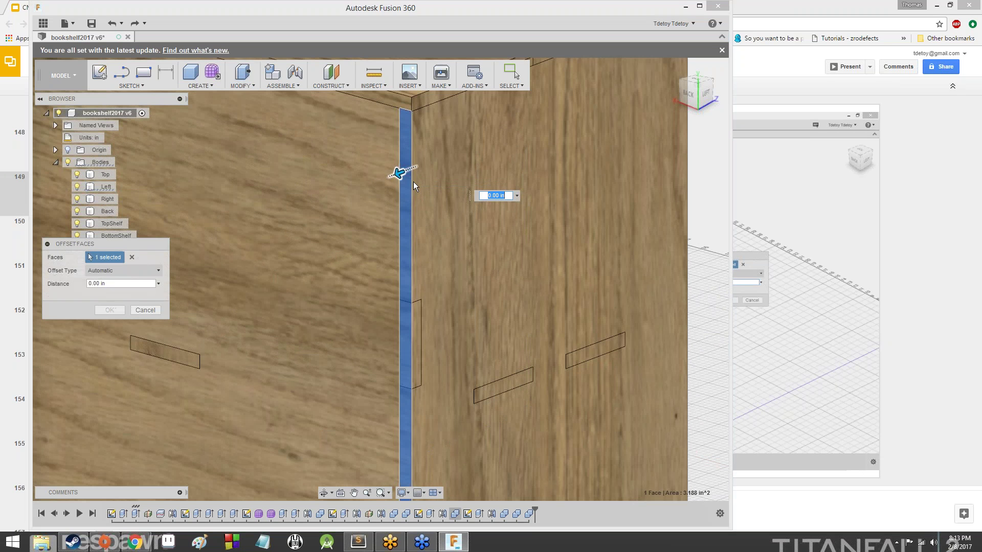
Step: Add the back edge faces of the top and right panels to the selection and offset all three by 0.5 in
{"action": "scroll", "coordinate": [317, 217], "scroll_direction": "down", "scroll_amount": 5}
{"action": "scroll", "coordinate": [311, 217], "scroll_direction": "down", "scroll_amount": 4}
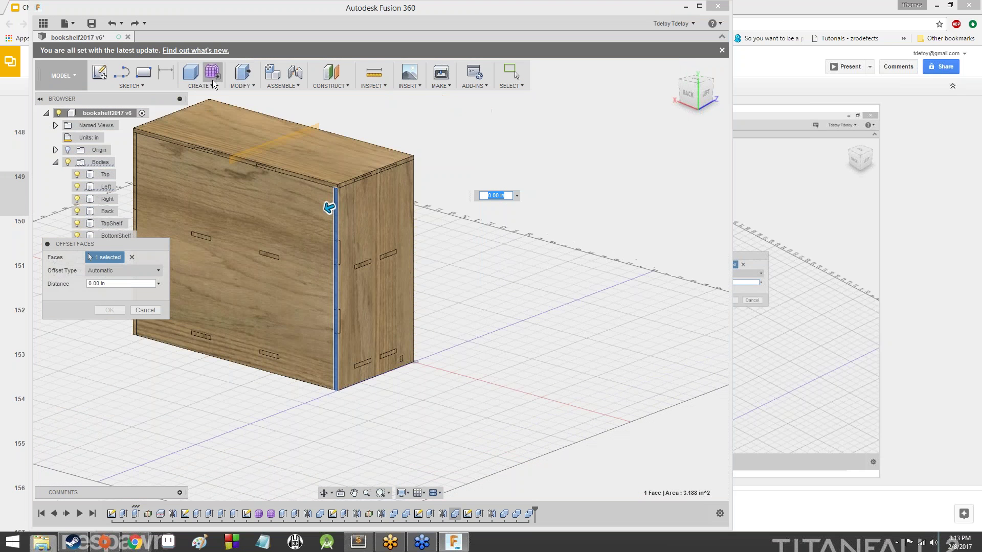
{"action": "left_click", "coordinate": [246, 84]}
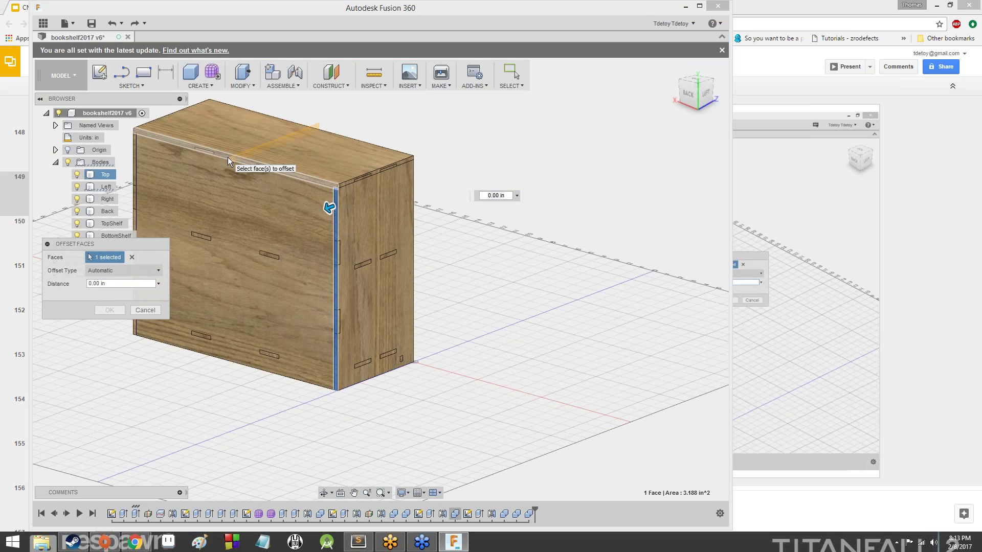
{"action": "left_click", "coordinate": [228, 157]}
{"action": "left_click", "coordinate": [136, 174]}
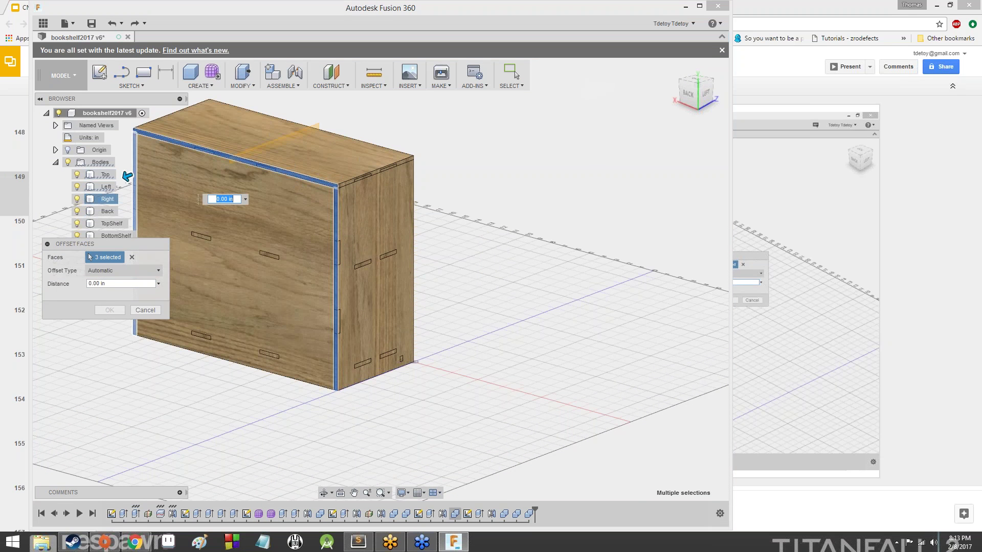
{"action": "left_click", "coordinate": [97, 283]}
{"action": "key", "text": "BackSpace"}
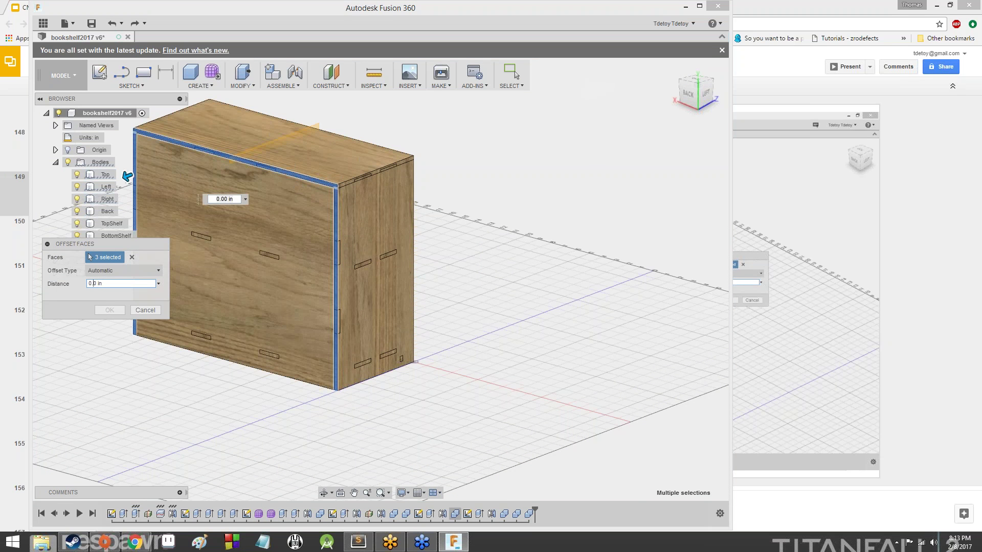
{"action": "type", "text": "5"}
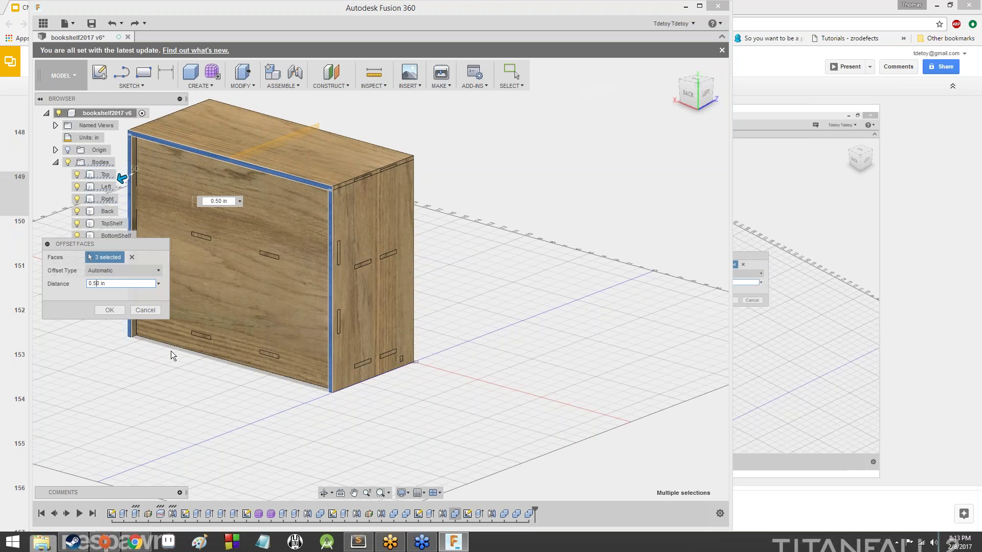
{"action": "left_click", "coordinate": [115, 309]}
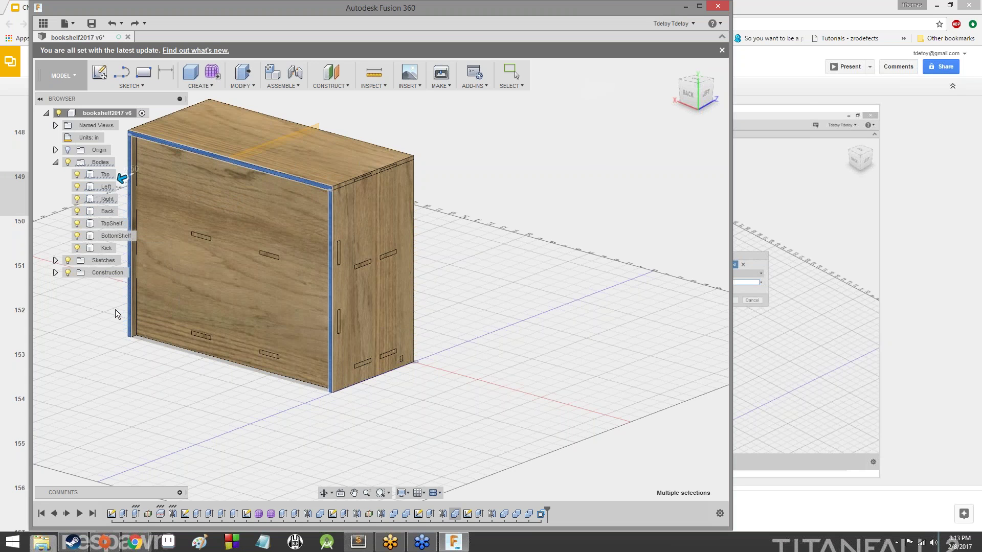
Step: Examine the extended back edges and the open front of the bookshelf from several sides
{"action": "scroll", "coordinate": [407, 161], "scroll_direction": "down", "scroll_amount": 5}
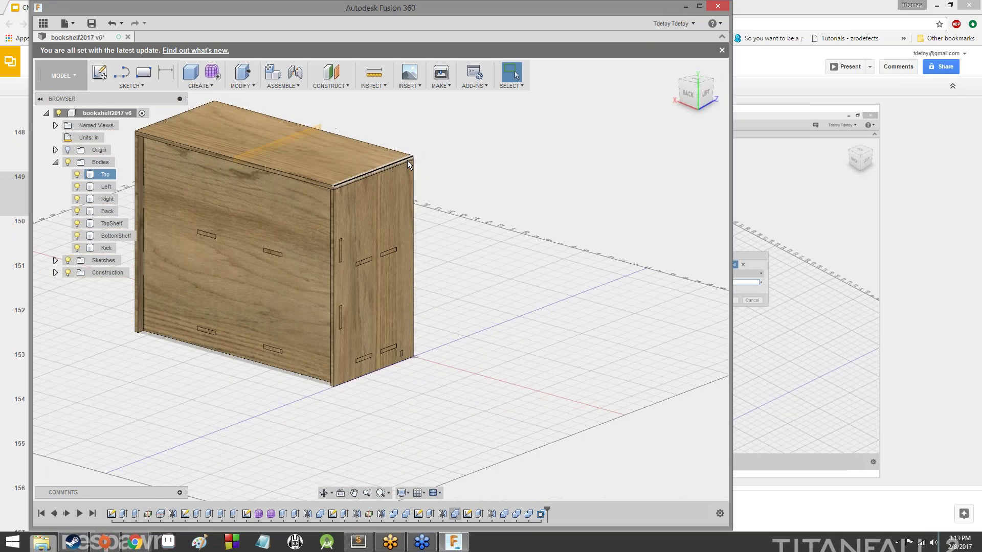
{"action": "scroll", "coordinate": [409, 161], "scroll_direction": "up", "scroll_amount": 3}
{"action": "scroll", "coordinate": [572, 139], "scroll_direction": "down", "scroll_amount": 3}
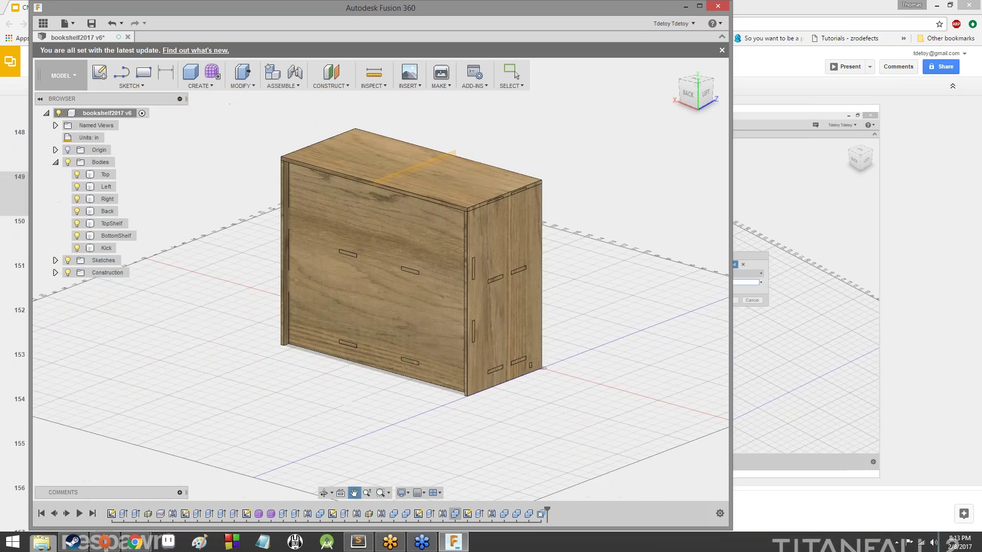
{"action": "scroll", "coordinate": [653, 98], "scroll_direction": "up", "scroll_amount": 5}
{"action": "mouse_move", "coordinate": [697, 102]}
{"action": "left_mouse_down"}
{"action": "mouse_move", "coordinate": [670, 123]}
{"action": "mouse_move", "coordinate": [678, 128]}
{"action": "mouse_move", "coordinate": [652, 110]}
{"action": "left_mouse_up"}
{"action": "scroll", "coordinate": [422, 219], "scroll_direction": "down", "scroll_amount": 5}
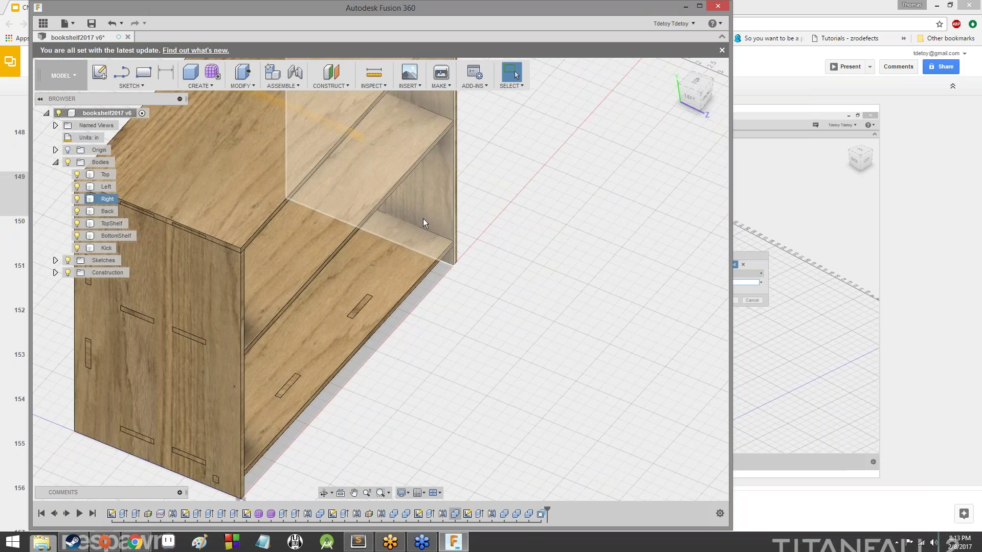
{"action": "scroll", "coordinate": [658, 300], "scroll_direction": "up", "scroll_amount": 5}
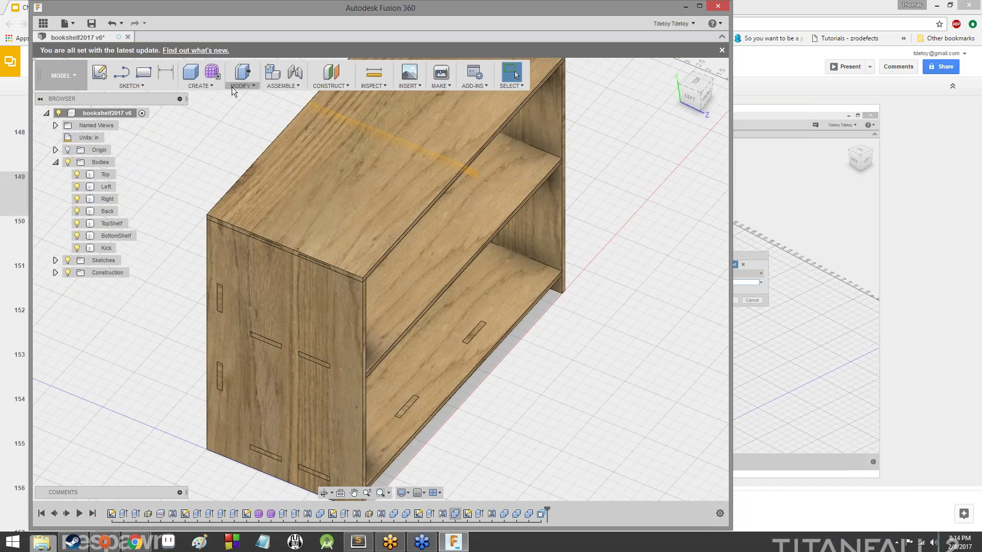
{"action": "scroll", "coordinate": [192, 203], "scroll_direction": "down", "scroll_amount": 2}
{"action": "middle_click_drag", "start_coordinate": [192, 203], "coordinate": [473, 246]}
{"action": "scroll", "coordinate": [490, 249], "scroll_direction": "up", "scroll_amount": 5}
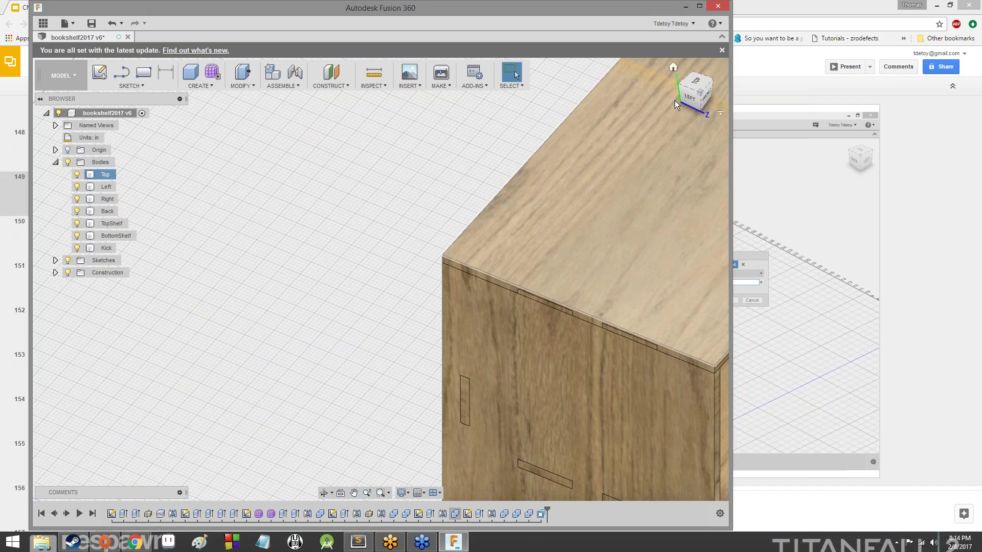
Step: Examine the slots in the left panel and the tab joints where it meets the top panel
{"action": "left_click", "coordinate": [689, 100]}
{"action": "middle_click_drag", "start_coordinate": [379, 278], "coordinate": [389, 266], "text": "shift"}
{"action": "left_click", "coordinate": [242, 85]}
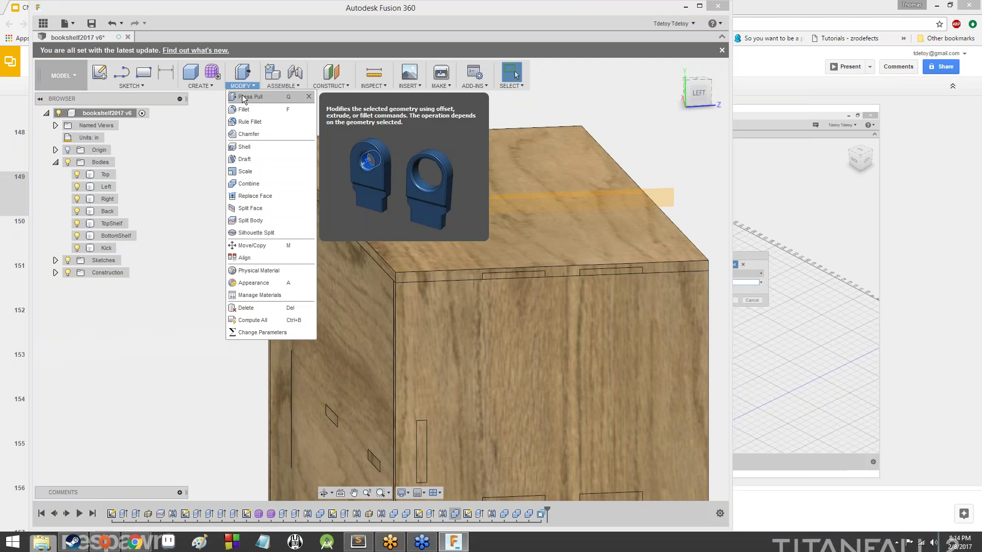
{"action": "left_click", "coordinate": [104, 315]}
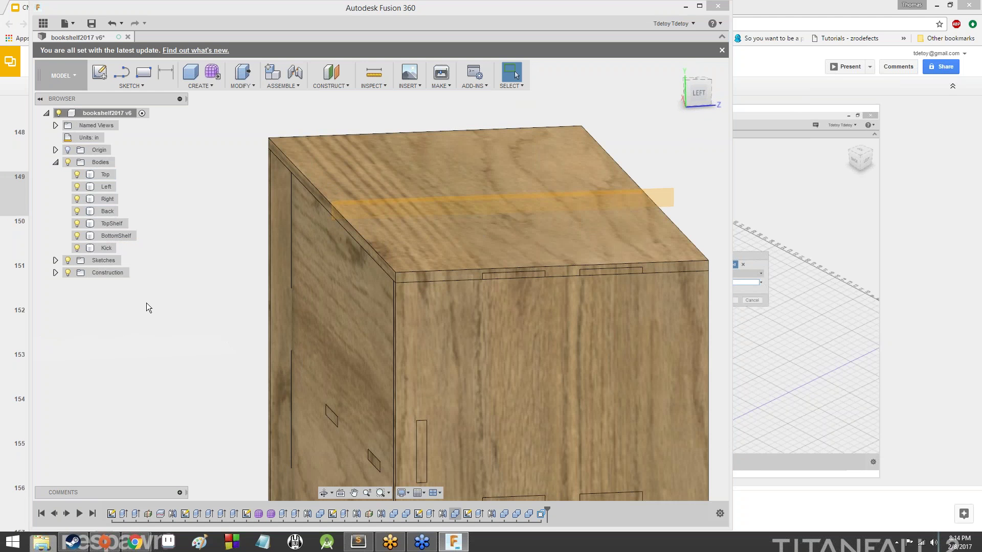
{"action": "scroll", "coordinate": [543, 392], "scroll_direction": "up", "scroll_amount": 3}
{"action": "scroll", "coordinate": [465, 423], "scroll_direction": "down", "scroll_amount": 5}
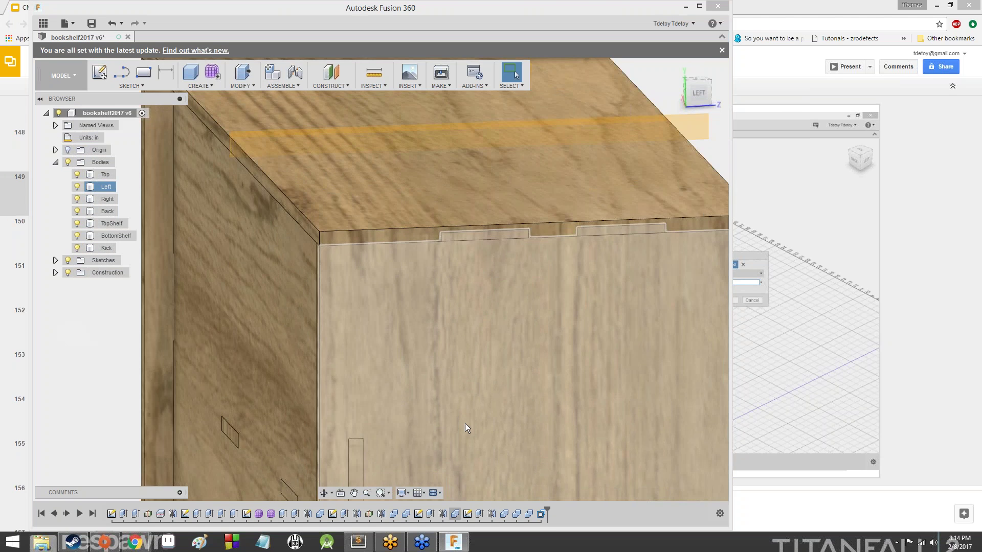
{"action": "middle_click_drag", "start_coordinate": [466, 429], "coordinate": [491, 302]}
{"action": "scroll", "coordinate": [434, 246], "scroll_direction": "up", "scroll_amount": 3}
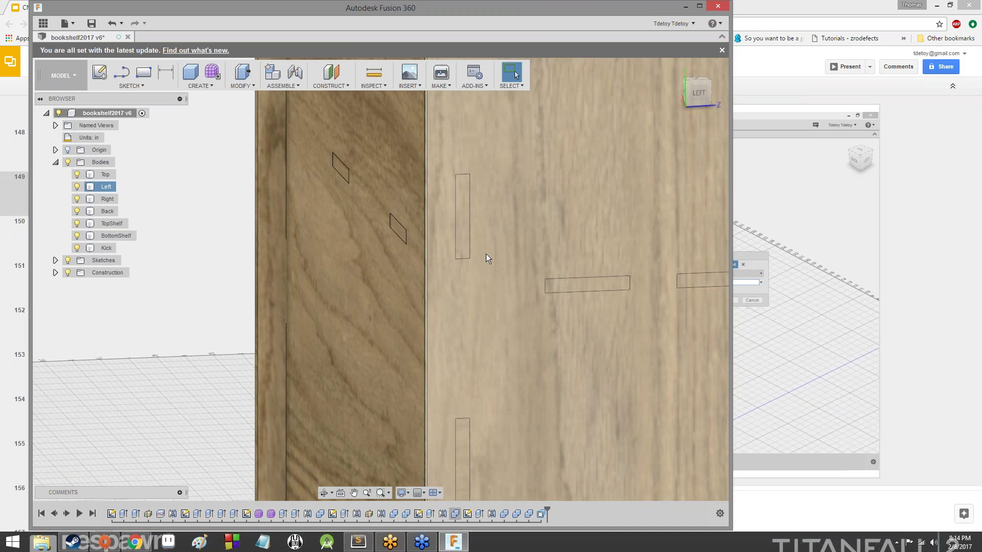
{"action": "scroll", "coordinate": [514, 251], "scroll_direction": "up", "scroll_amount": 3}
{"action": "scroll", "coordinate": [514, 249], "scroll_direction": "down", "scroll_amount": 5}
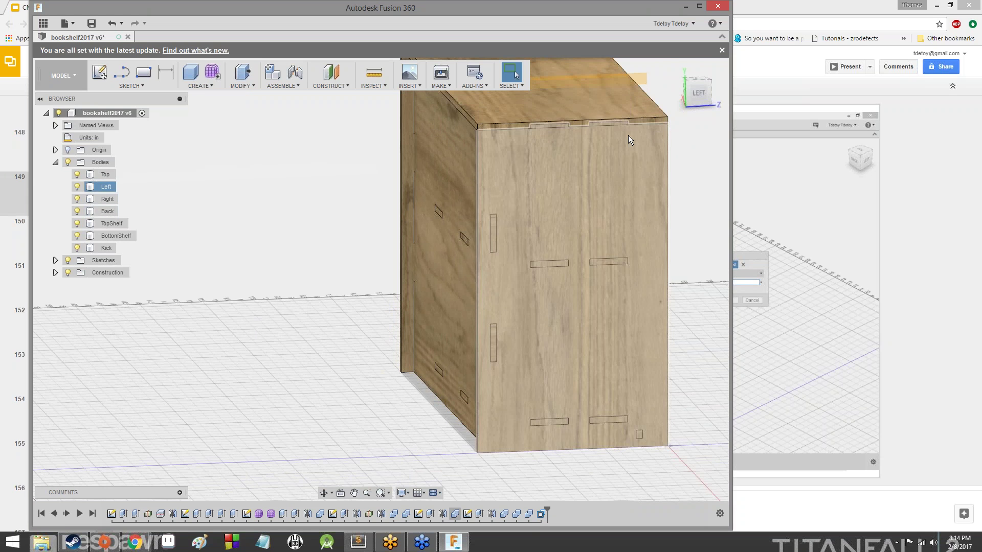
Step: Offset the top panel's end face above the right panel outward by 0.2 in with Press Pull
{"action": "middle_click_drag", "start_coordinate": [380, 279], "coordinate": [246, 273], "text": "shift"}
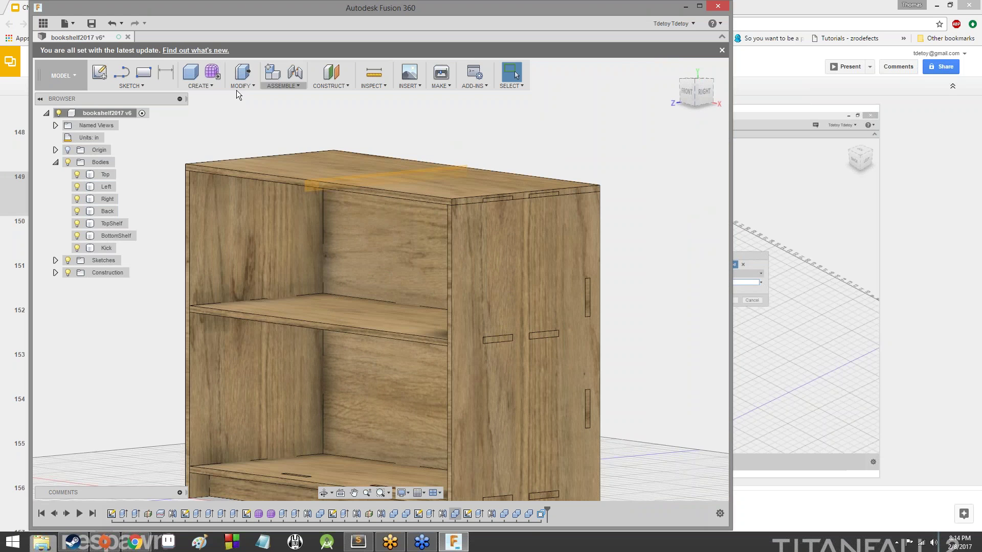
{"action": "left_click", "coordinate": [242, 86]}
{"action": "left_click", "coordinate": [251, 96]}
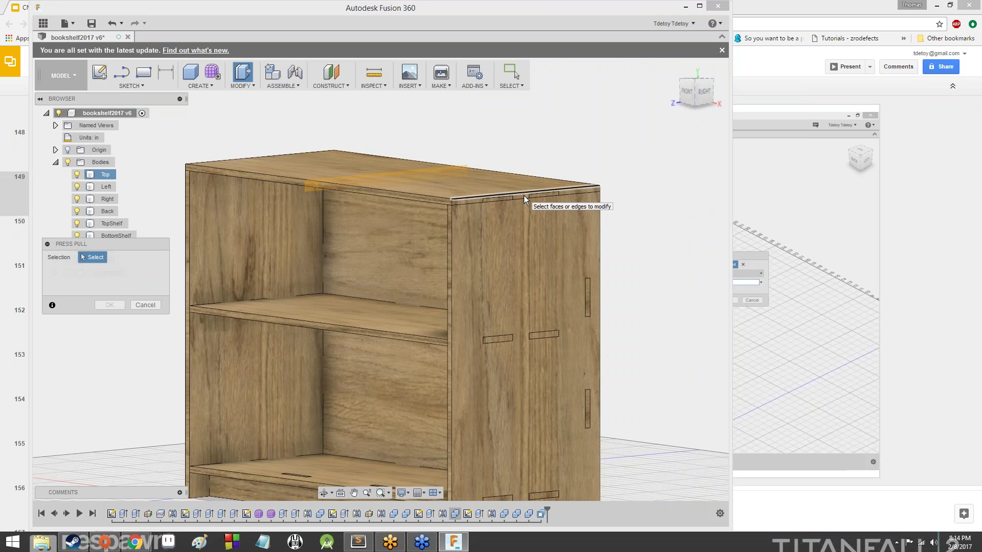
{"action": "left_click", "coordinate": [523, 195]}
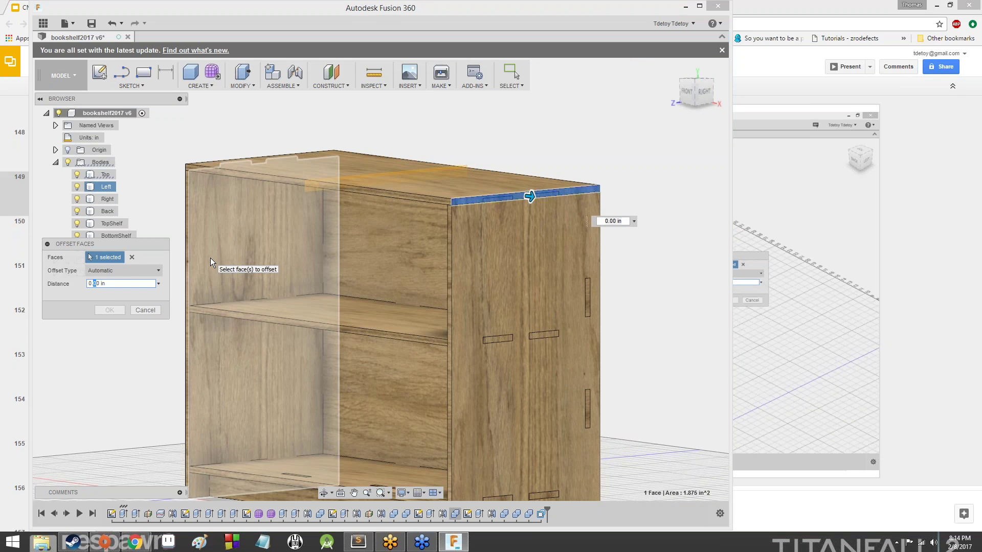
{"action": "type", "text": "2"}
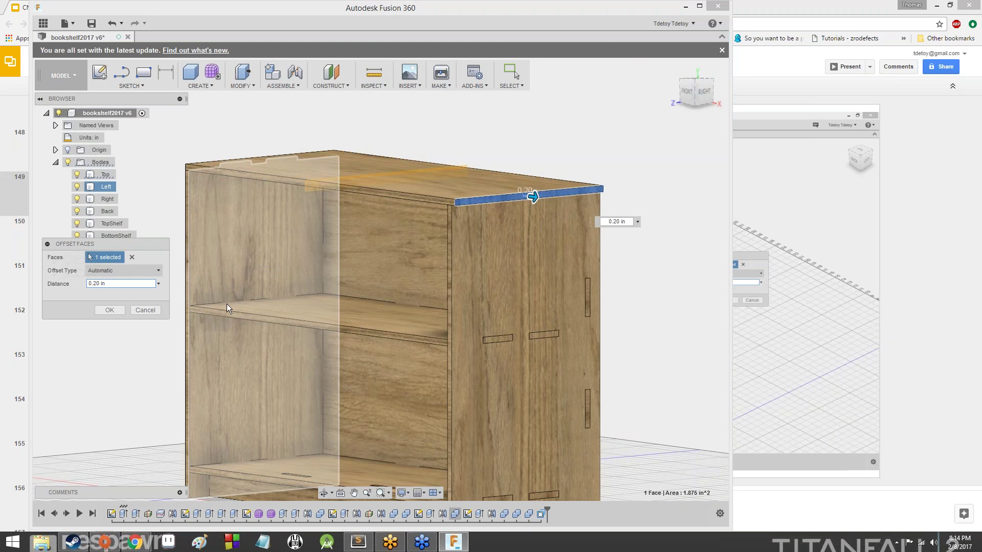
{"action": "left_click", "coordinate": [120, 311]}
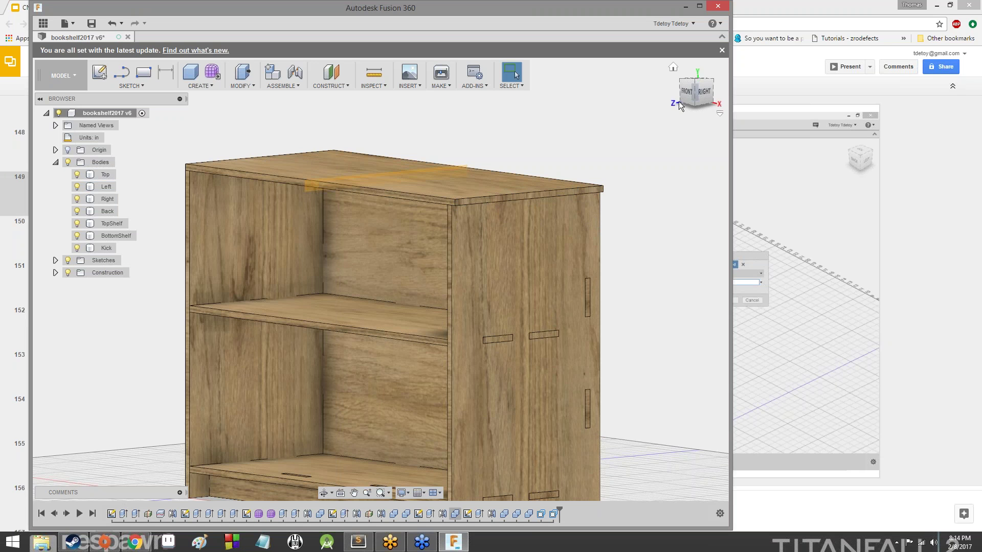
Step: Offset the top panel's end face above the left panel outward by 0.5 in with Press Pull
{"action": "middle_click_drag", "start_coordinate": [680, 101], "coordinate": [516, 74], "text": "shift"}
{"action": "mouse_move", "coordinate": [113, 97]}
{"action": "middle_mouse_down", "text": "shift"}
{"action": "mouse_move", "coordinate": [194, 110]}
{"action": "mouse_move", "coordinate": [219, 127]}
{"action": "middle_mouse_up", "text": "shift"}
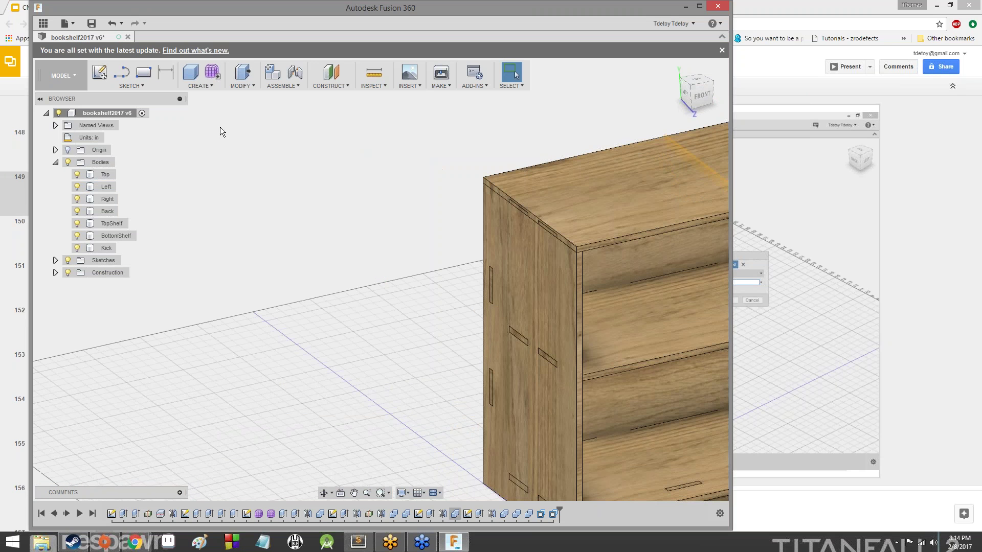
{"action": "left_click", "coordinate": [238, 86]}
{"action": "left_click", "coordinate": [258, 95]}
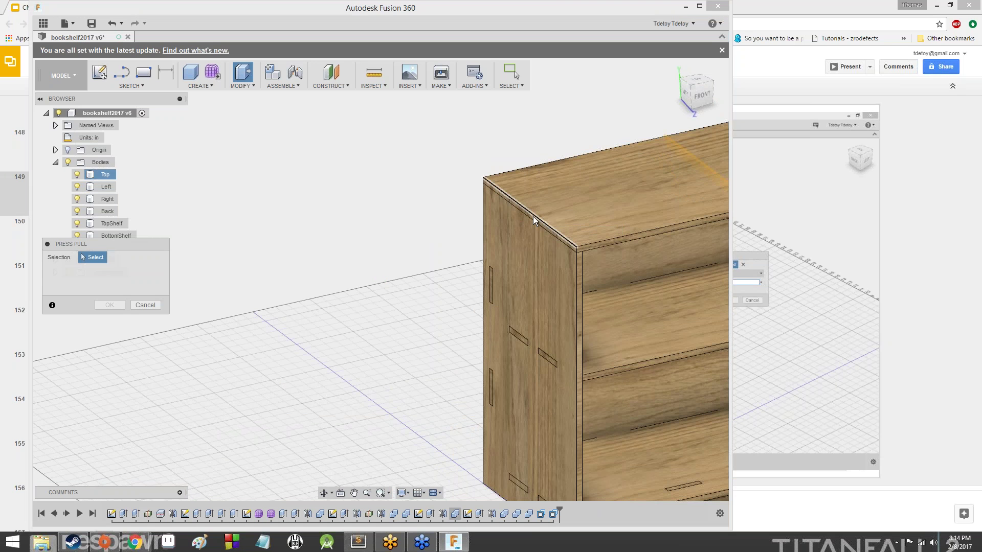
{"action": "scroll", "coordinate": [530, 218], "scroll_direction": "up", "scroll_amount": 2}
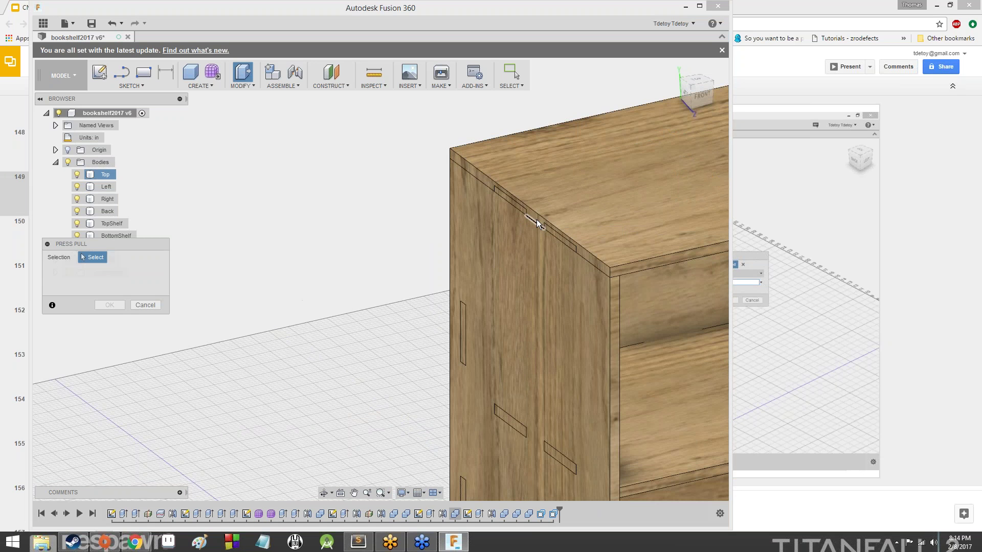
{"action": "left_click", "coordinate": [538, 219]}
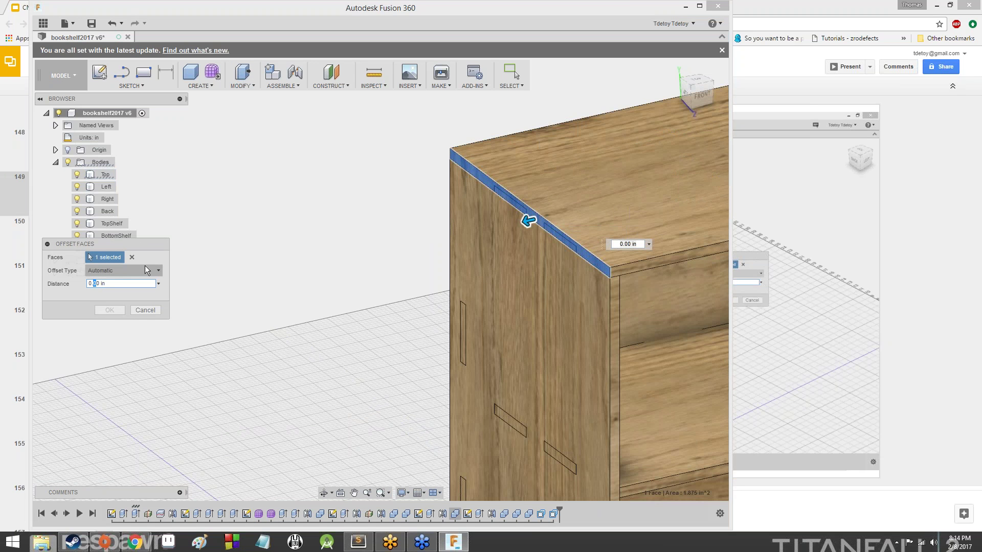
{"action": "type", "text": "5"}
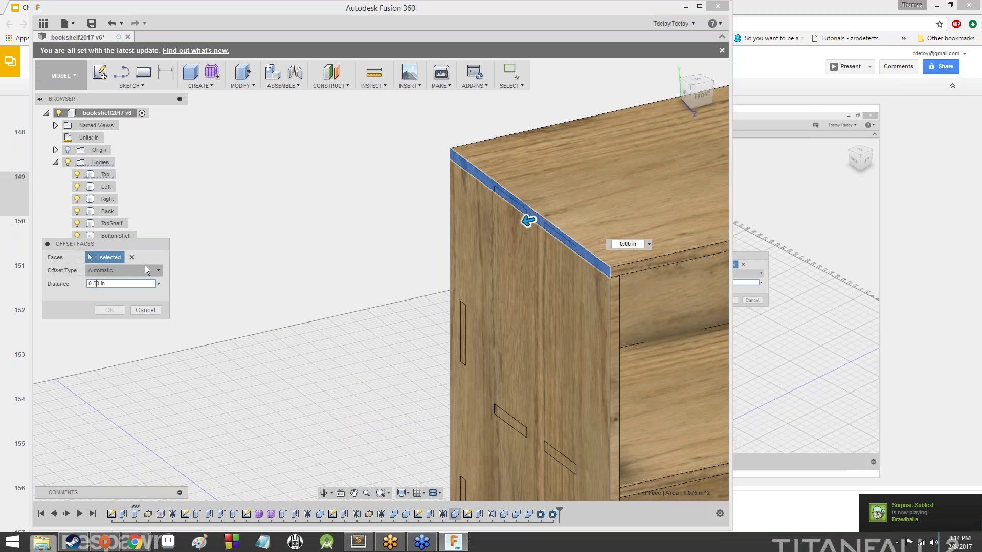
{"action": "key", "text": "Return"}
{"action": "scroll", "coordinate": [386, 297], "scroll_direction": "up", "scroll_amount": 3}
{"action": "scroll", "coordinate": [453, 238], "scroll_direction": "down", "scroll_amount": 5}
{"action": "scroll", "coordinate": [470, 237], "scroll_direction": "down", "scroll_amount": 5}
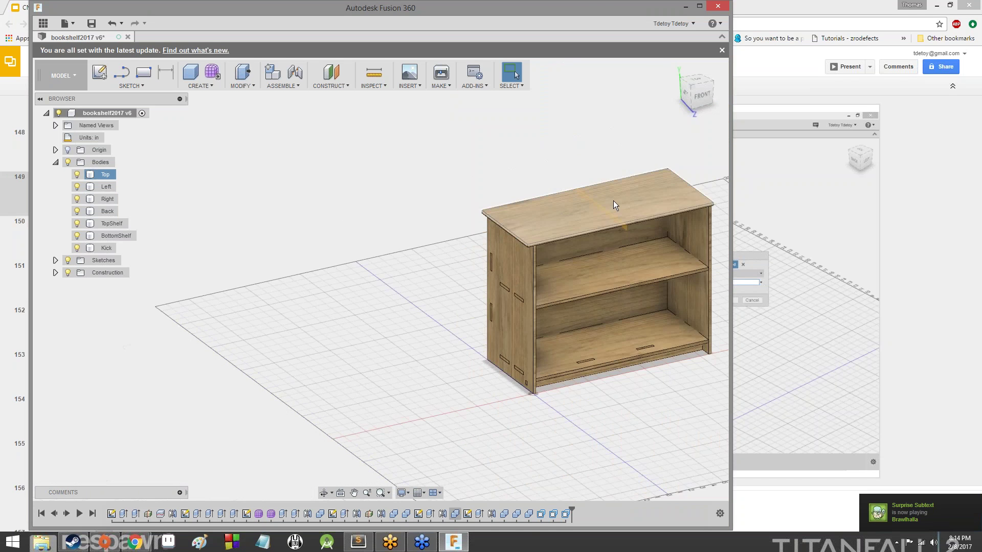
Step: Change the offset of the top panel's end face above the right panel to 0.5 in
{"action": "middle_click_drag", "start_coordinate": [613, 201], "coordinate": [416, 213]}
{"action": "scroll", "coordinate": [416, 213], "scroll_direction": "down", "scroll_amount": 1}
{"action": "left_click_drag", "start_coordinate": [692, 86], "coordinate": [691, 87]}
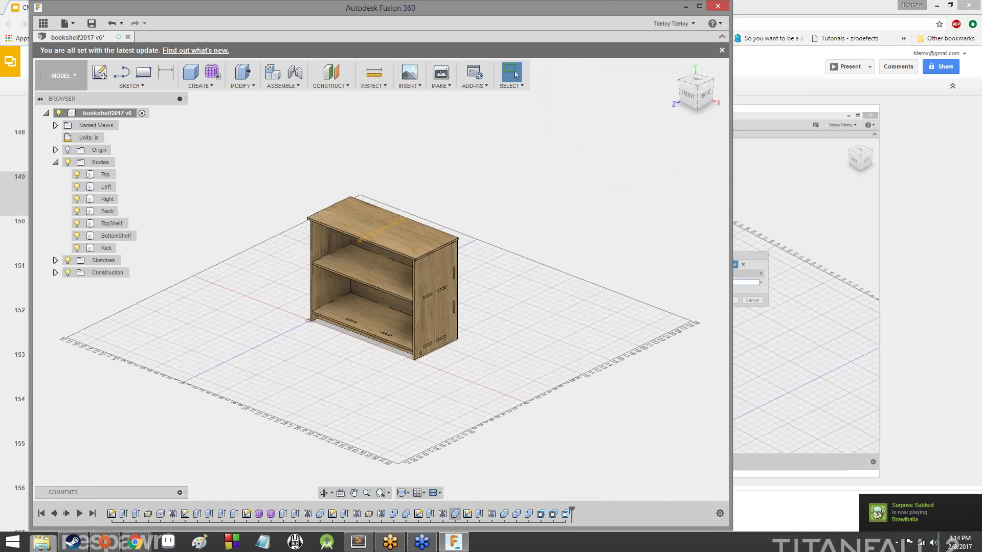
{"action": "scroll", "coordinate": [398, 153], "scroll_direction": "up", "scroll_amount": 4}
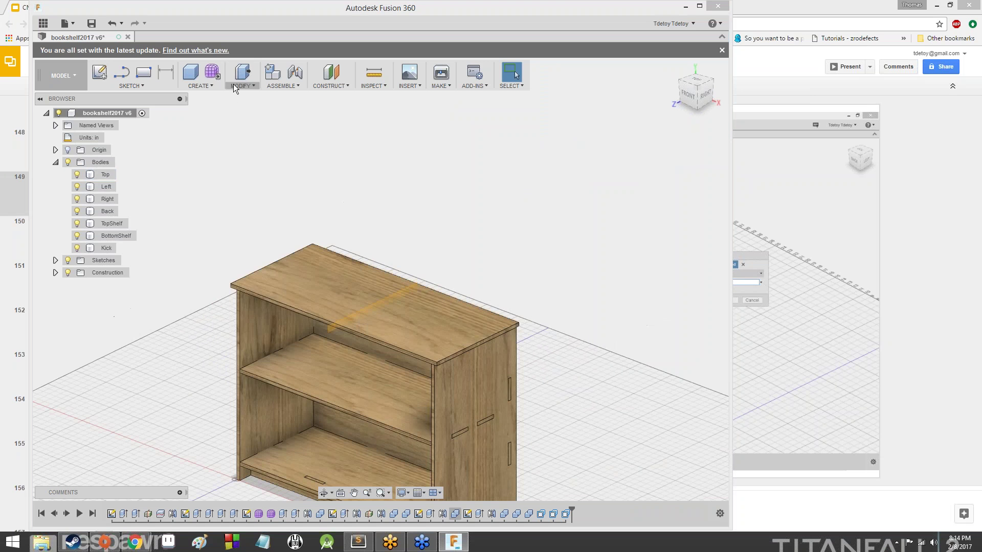
{"action": "left_click", "coordinate": [240, 81]}
{"action": "left_click", "coordinate": [240, 97]}
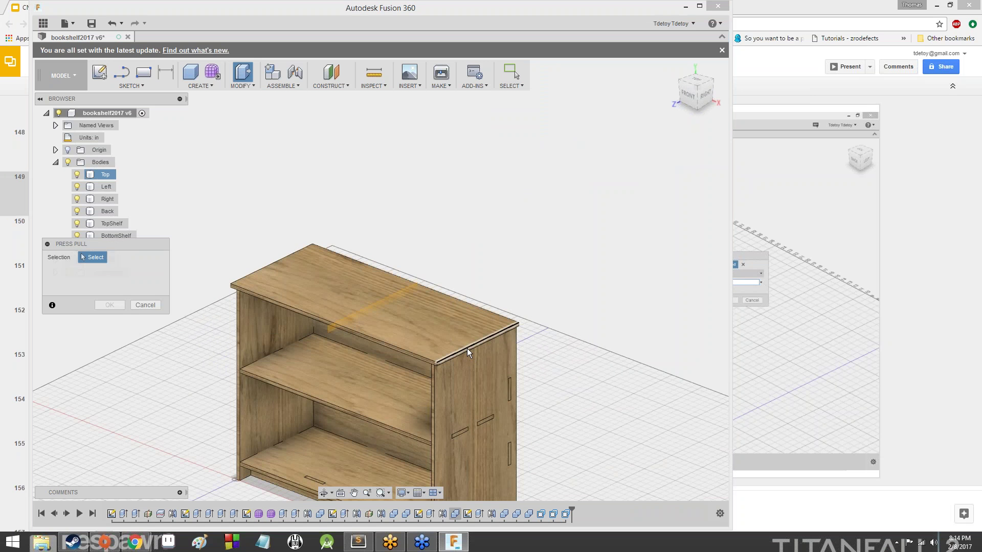
{"action": "scroll", "coordinate": [472, 348], "scroll_direction": "up", "scroll_amount": 5}
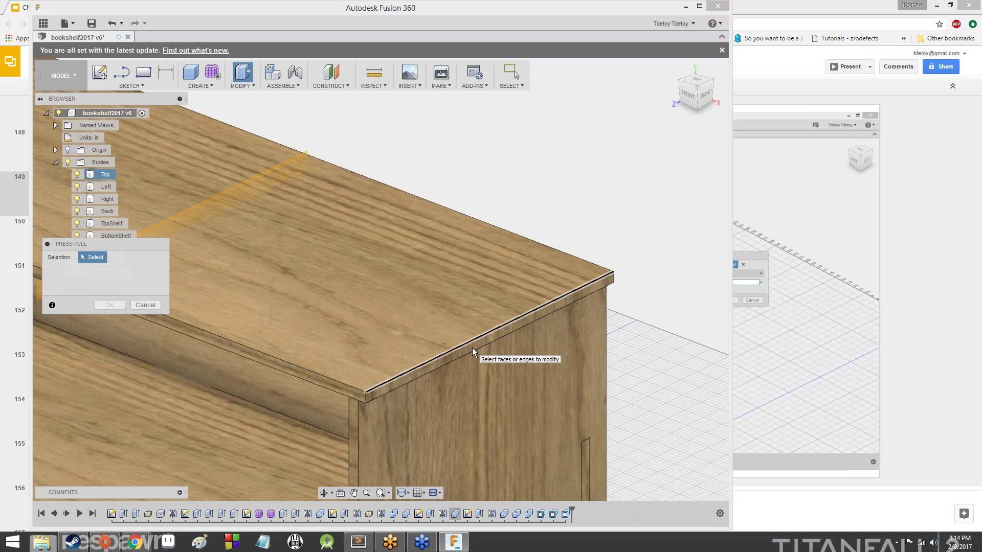
{"action": "left_click", "coordinate": [472, 342]}
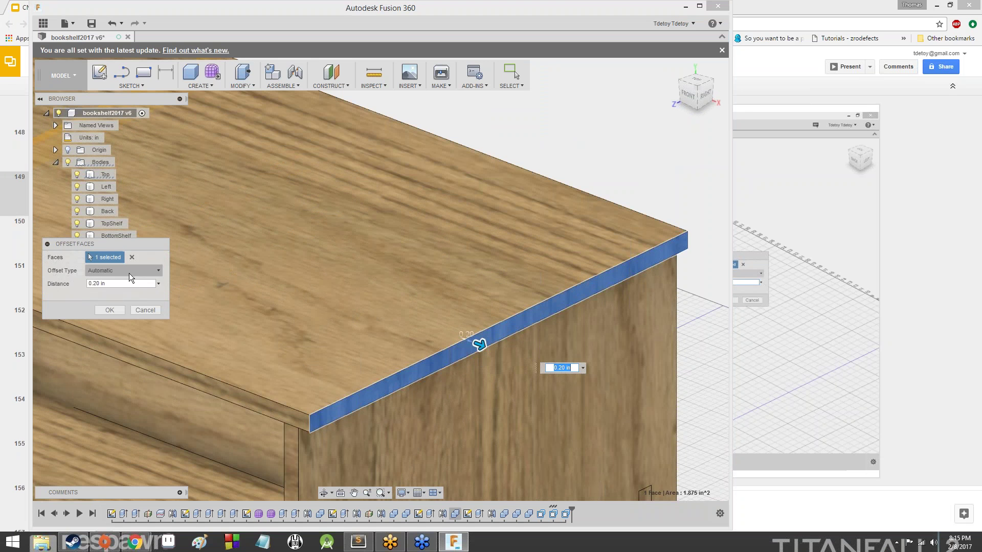
{"action": "left_click", "coordinate": [96, 284]}
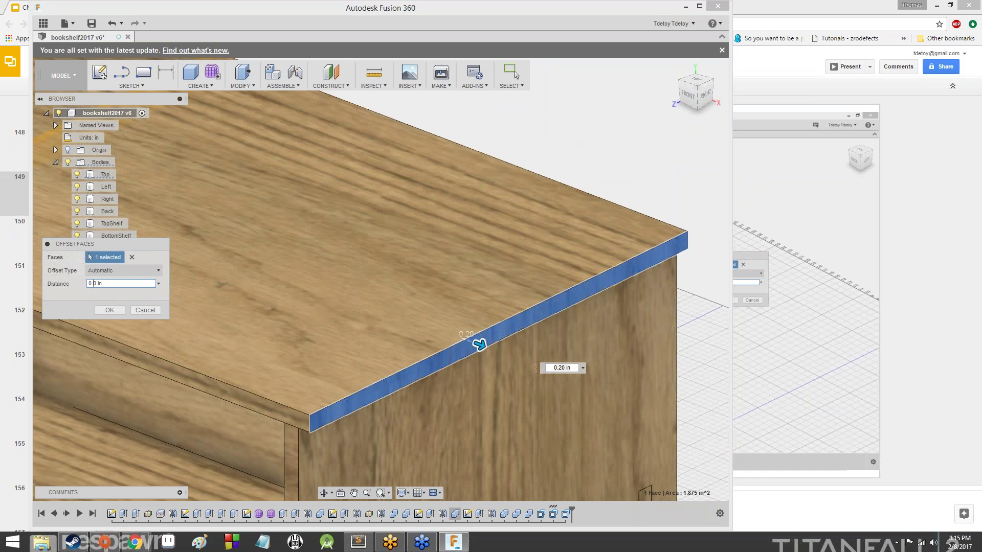
{"action": "type", "text": "5"}
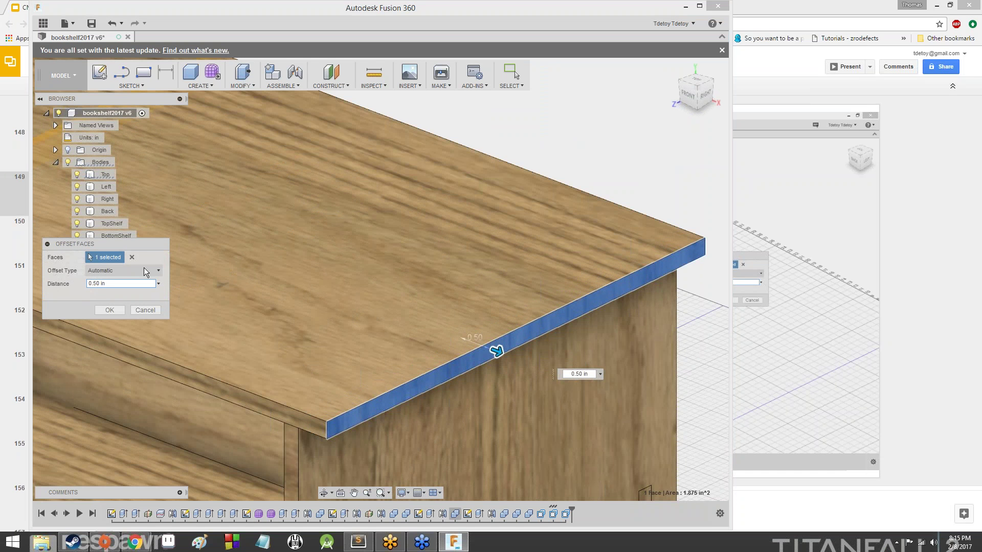
{"action": "left_click", "coordinate": [110, 310]}
Step: Examine the top panel's overhang at both ends and the bookshelf's back and sides
{"action": "scroll", "coordinate": [476, 342], "scroll_direction": "down", "scroll_amount": 5}
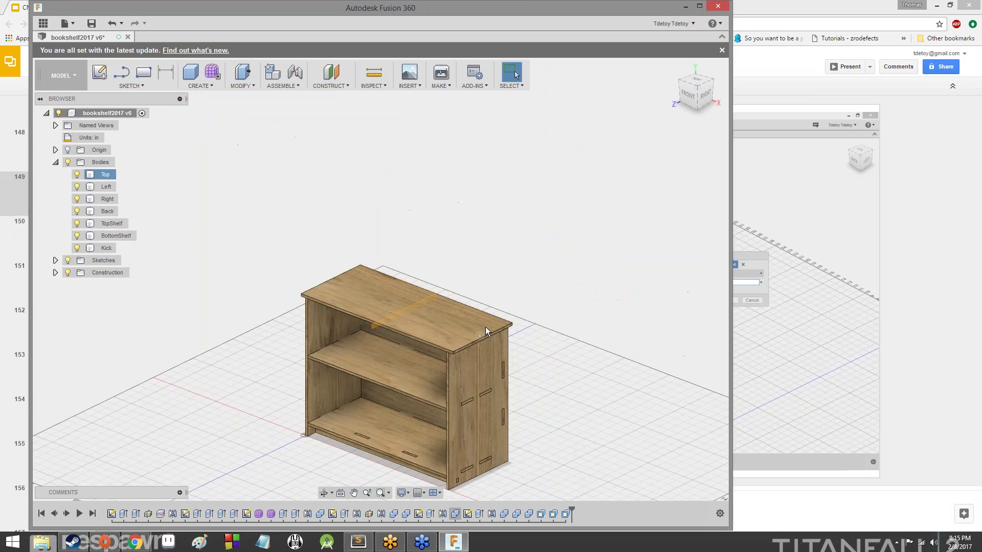
{"action": "scroll", "coordinate": [545, 345], "scroll_direction": "up", "scroll_amount": 5}
{"action": "scroll", "coordinate": [546, 344], "scroll_direction": "down", "scroll_amount": 2}
{"action": "middle_click_drag", "start_coordinate": [575, 335], "coordinate": [717, 217]}
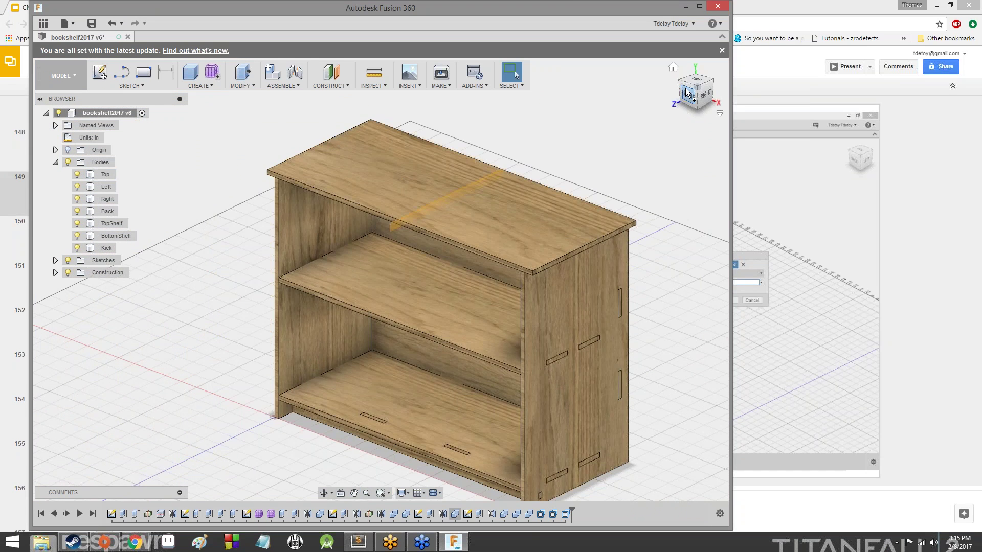
{"action": "mouse_move", "coordinate": [691, 95]}
{"action": "left_mouse_down"}
{"action": "mouse_move", "coordinate": [722, 62]}
{"action": "mouse_move", "coordinate": [734, 97]}
{"action": "mouse_move", "coordinate": [504, 105]}
{"action": "mouse_move", "coordinate": [486, 115]}
{"action": "left_mouse_up"}
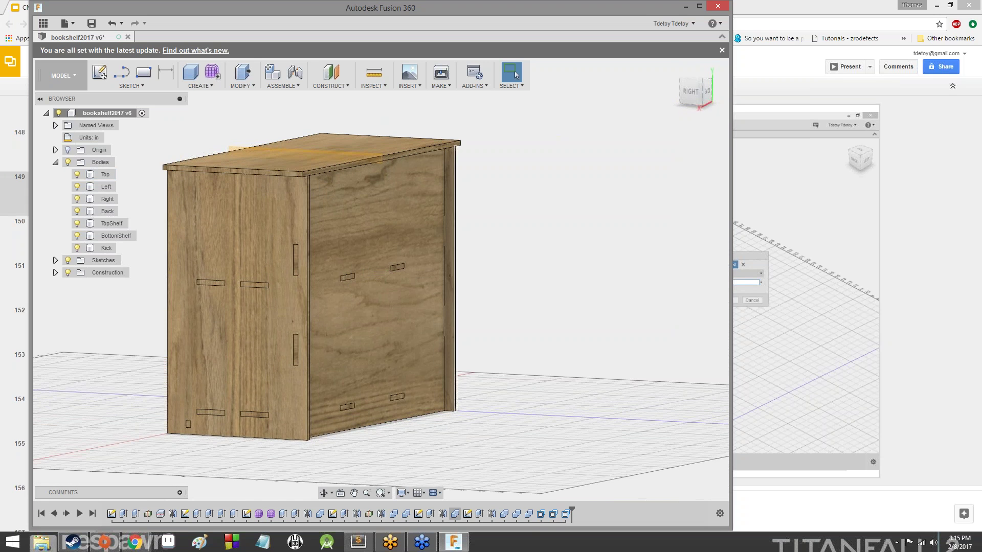
{"action": "mouse_move", "coordinate": [691, 94]}
{"action": "left_mouse_down"}
{"action": "mouse_move", "coordinate": [726, 91]}
{"action": "mouse_move", "coordinate": [687, 90]}
{"action": "left_mouse_up"}
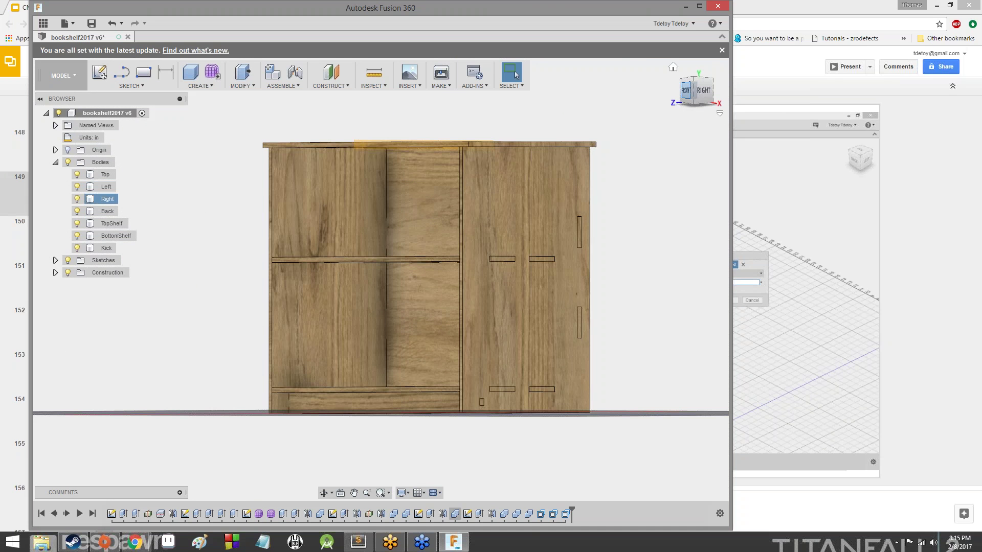
{"action": "left_click_drag", "start_coordinate": [692, 93], "coordinate": [724, 108]}
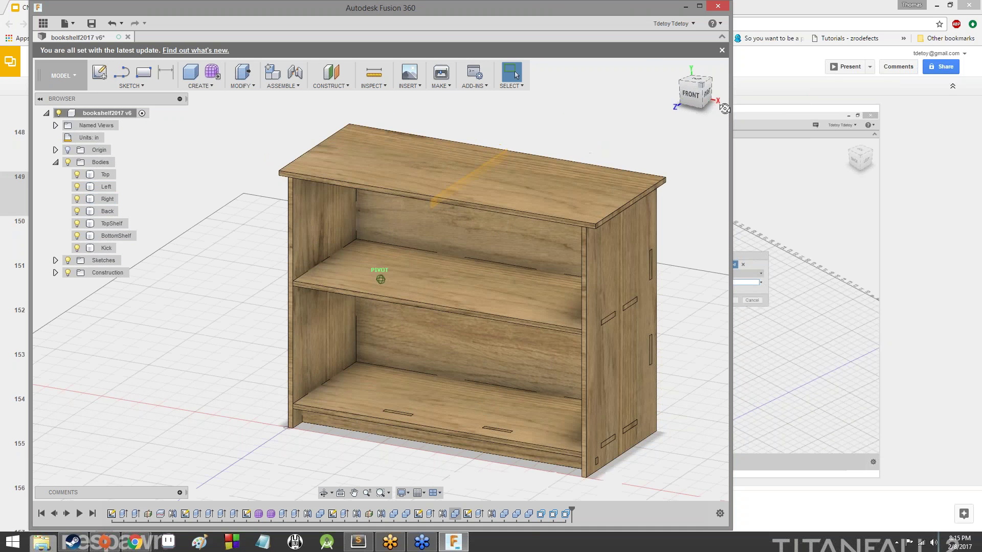
Step: Start a Combine cut with the left side panel as the target body
{"action": "left_click", "coordinate": [242, 85]}
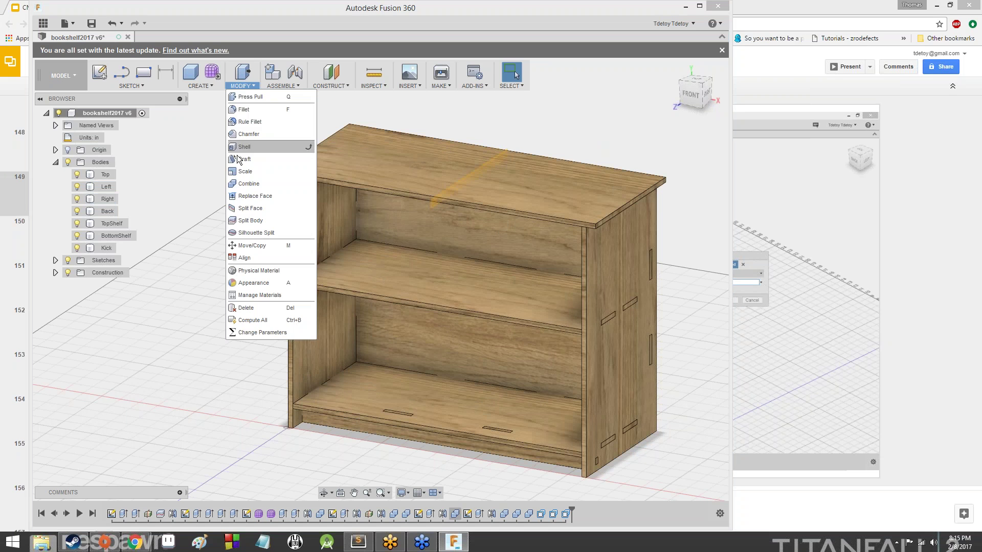
{"action": "left_click", "coordinate": [247, 185]}
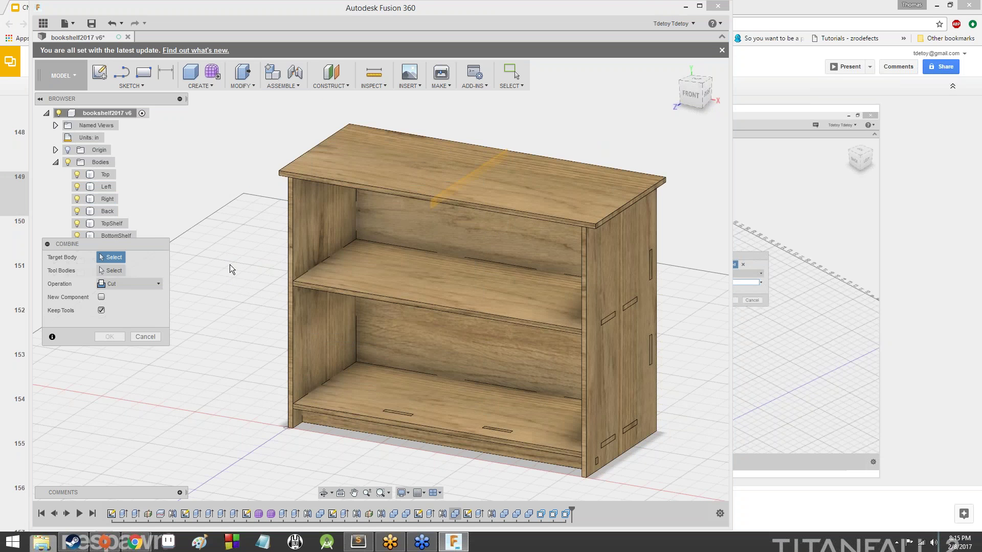
{"action": "scroll", "coordinate": [233, 269], "scroll_direction": "up", "scroll_amount": 5}
{"action": "scroll", "coordinate": [395, 219], "scroll_direction": "down", "scroll_amount": 5}
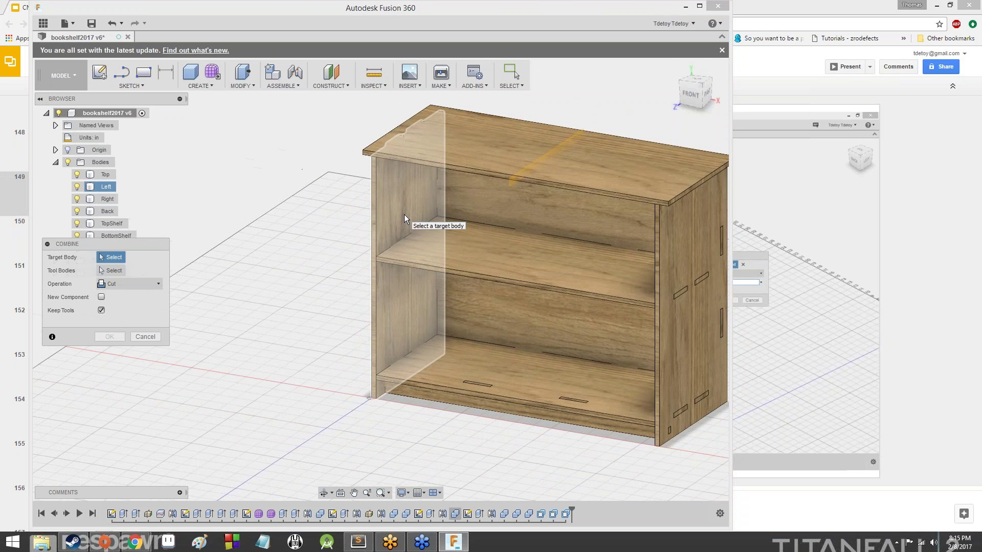
{"action": "left_click", "coordinate": [404, 214]}
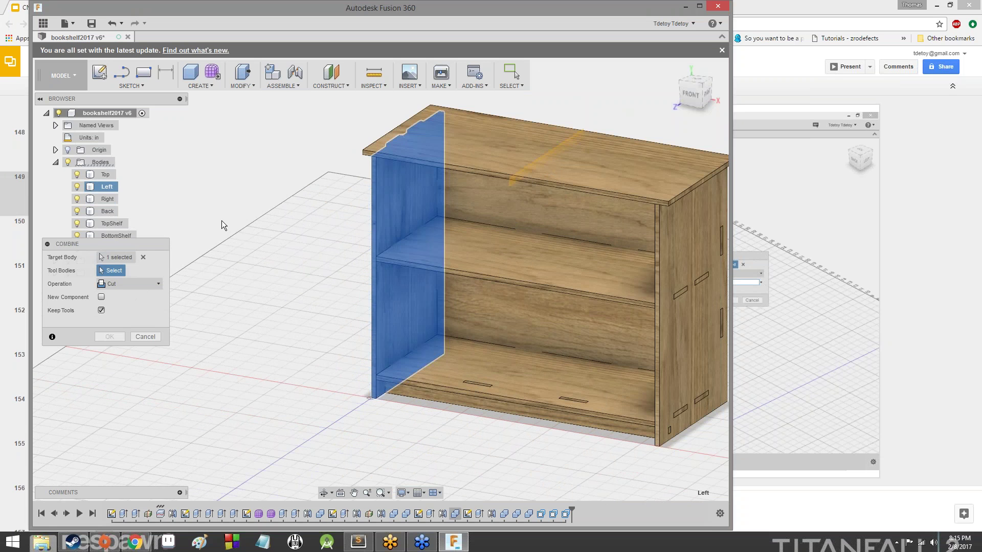
Step: Choose the back, top shelf, bottom shelf and kick as the tool bodies for the cut
{"action": "scroll", "coordinate": [620, 189], "scroll_direction": "up", "scroll_amount": 4}
{"action": "left_click", "coordinate": [617, 188]}
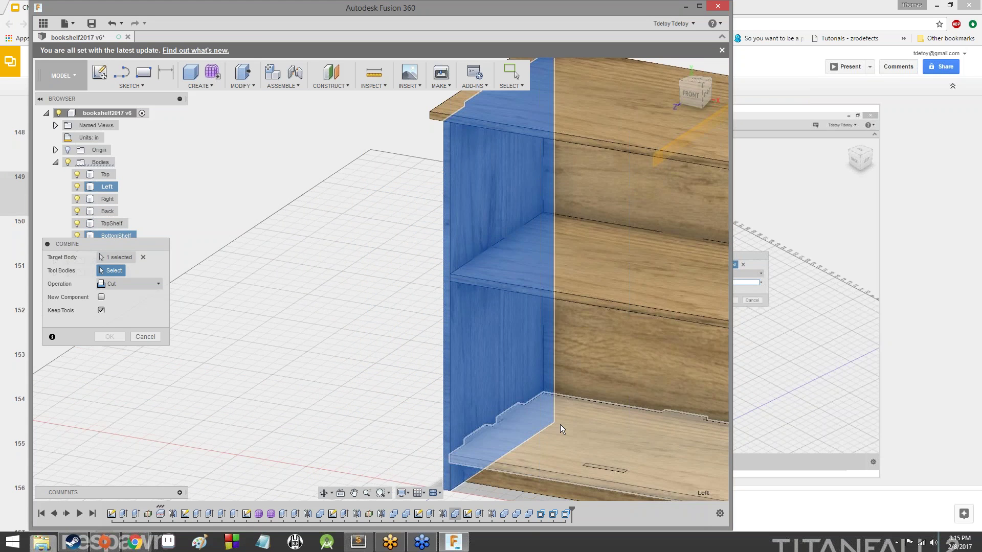
{"action": "scroll", "coordinate": [502, 305], "scroll_direction": "down", "scroll_amount": 4}
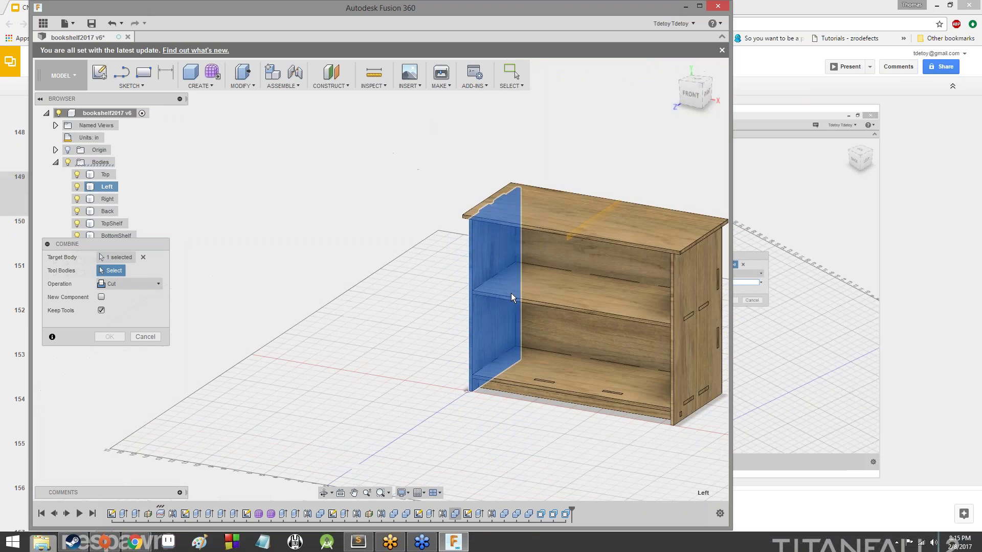
{"action": "left_click", "coordinate": [573, 263]}
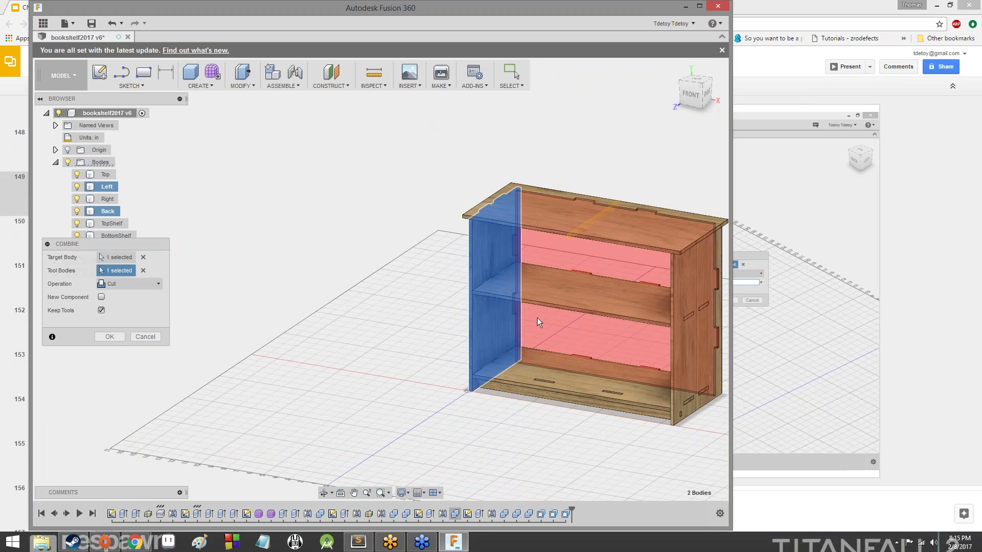
{"action": "left_click", "coordinate": [492, 290]}
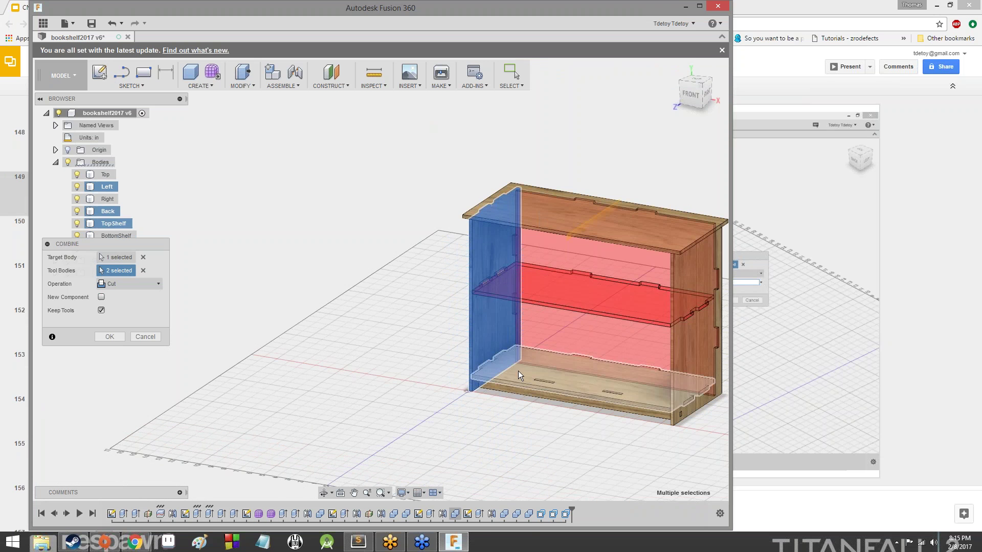
{"action": "left_click", "coordinate": [507, 376]}
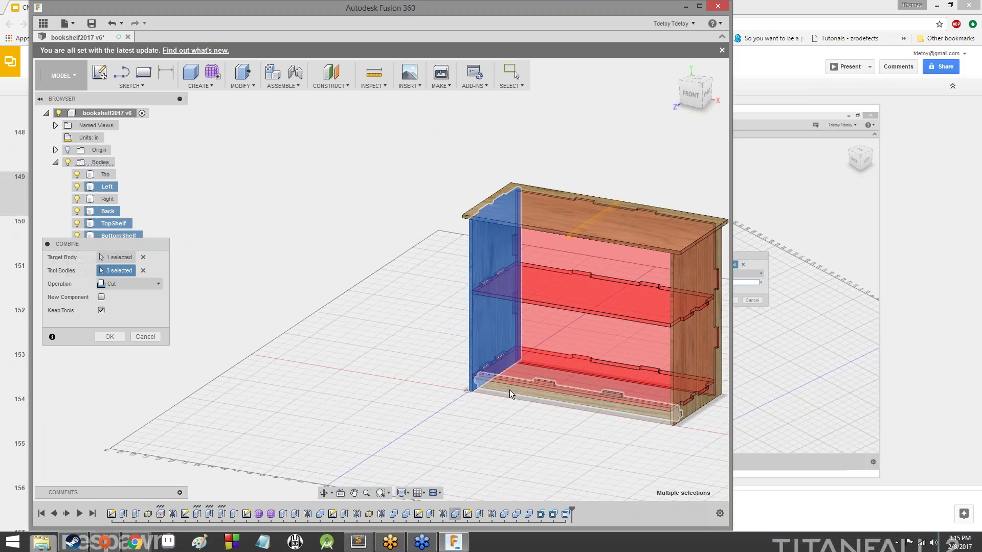
{"action": "left_click", "coordinate": [510, 390]}
Step: Examine where the tabs of the selected tool bodies pass through the left panel, from outside and from the front
{"action": "mouse_move", "coordinate": [693, 90]}
{"action": "left_mouse_down"}
{"action": "mouse_move", "coordinate": [683, 98]}
{"action": "mouse_move", "coordinate": [707, 95]}
{"action": "left_mouse_up"}
{"action": "scroll", "coordinate": [277, 275], "scroll_direction": "down", "scroll_amount": 3}
{"action": "scroll", "coordinate": [279, 276], "scroll_direction": "up", "scroll_amount": 3}
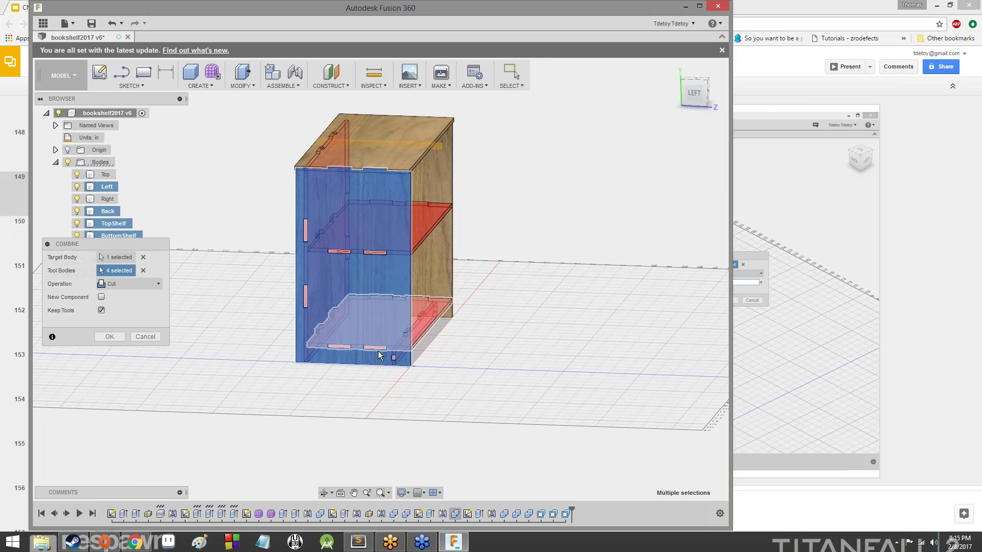
{"action": "scroll", "coordinate": [352, 273], "scroll_direction": "up", "scroll_amount": 5}
{"action": "scroll", "coordinate": [290, 254], "scroll_direction": "down", "scroll_amount": 5}
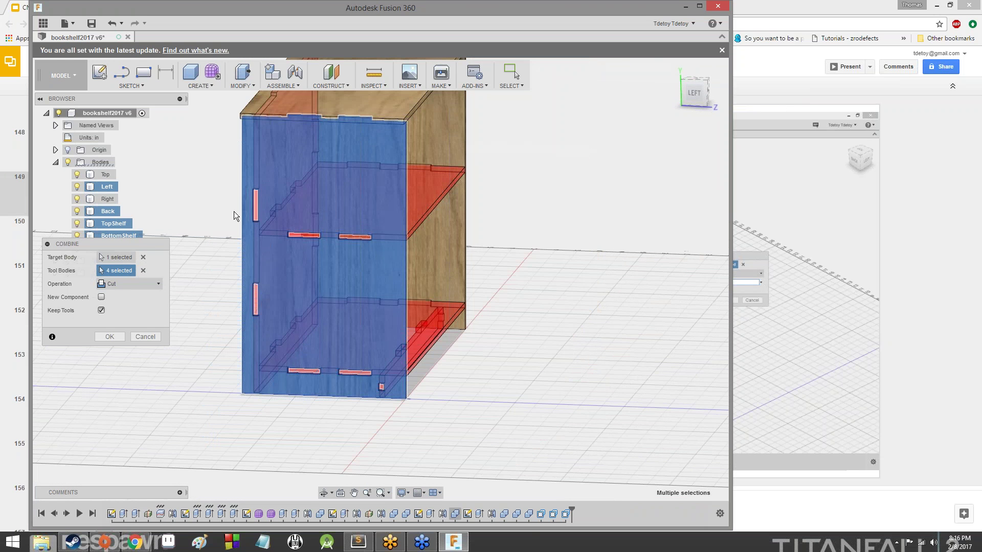
{"action": "scroll", "coordinate": [235, 210], "scroll_direction": "up", "scroll_amount": 3}
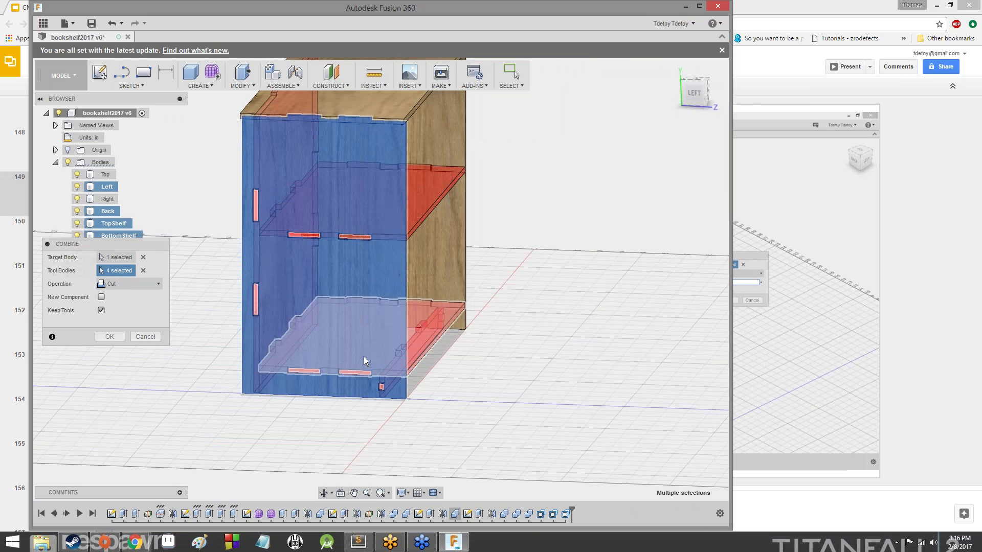
{"action": "left_click_drag", "start_coordinate": [694, 102], "coordinate": [611, 122]}
{"action": "scroll", "coordinate": [484, 308], "scroll_direction": "down", "scroll_amount": 3}
{"action": "scroll", "coordinate": [480, 303], "scroll_direction": "down", "scroll_amount": 3}
{"action": "scroll", "coordinate": [481, 302], "scroll_direction": "up", "scroll_amount": 4}
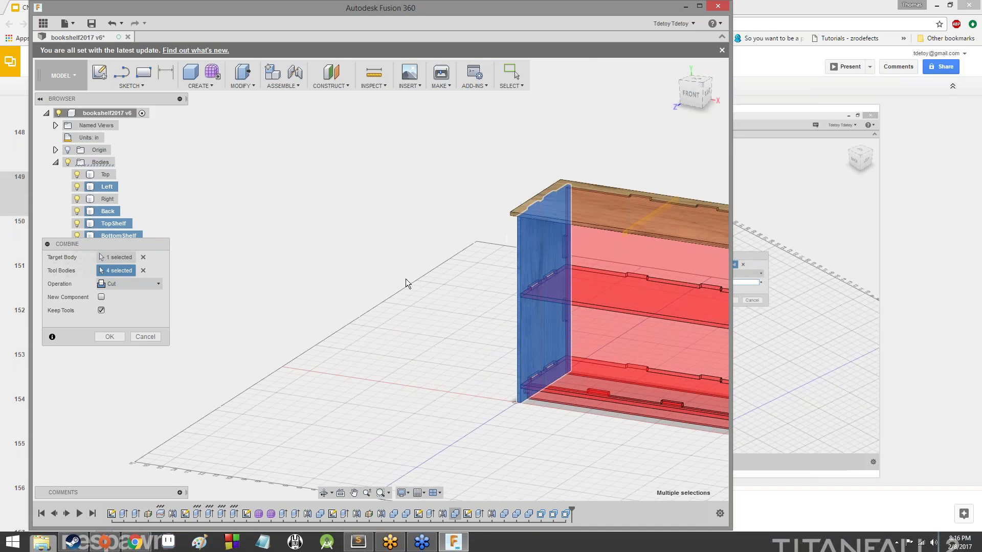
{"action": "scroll", "coordinate": [404, 278], "scroll_direction": "down", "scroll_amount": 1}
{"action": "middle_click_drag", "start_coordinate": [366, 264], "coordinate": [210, 203]}
{"action": "scroll", "coordinate": [209, 202], "scroll_direction": "down", "scroll_amount": 1}
{"action": "scroll", "coordinate": [434, 222], "scroll_direction": "up", "scroll_amount": 4}
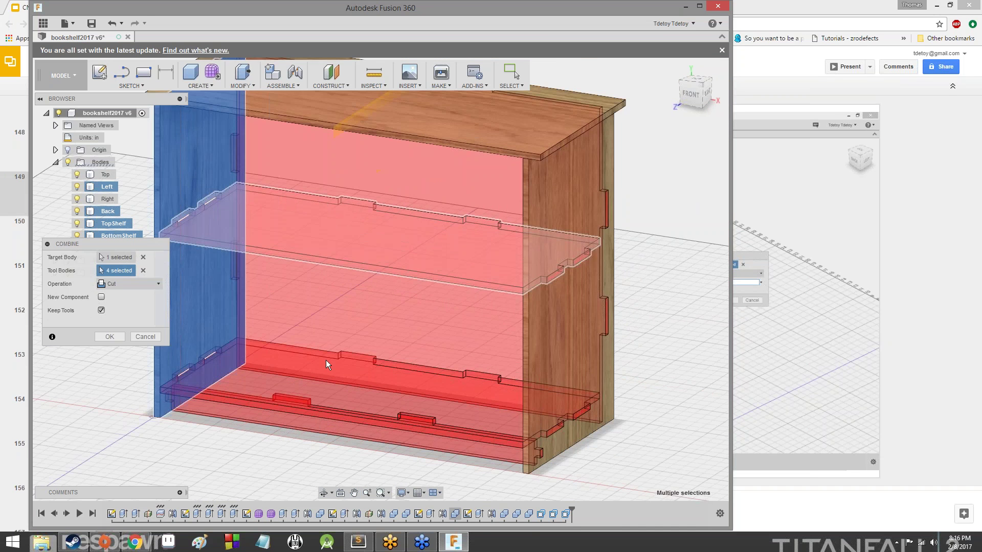
{"action": "scroll", "coordinate": [358, 338], "scroll_direction": "down", "scroll_amount": 1}
{"action": "scroll", "coordinate": [392, 333], "scroll_direction": "down", "scroll_amount": 2}
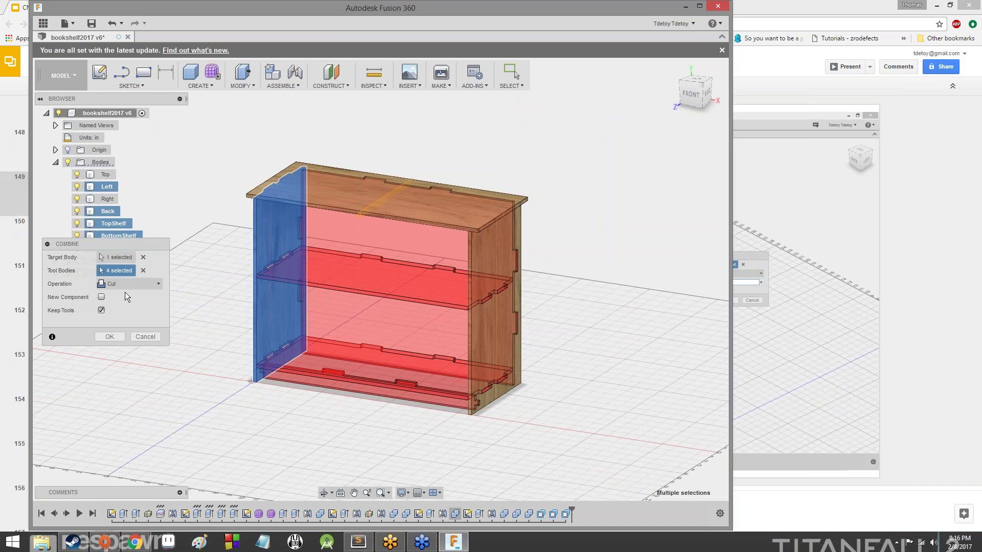
Step: Apply the cut to the left side panel and hide every body except the left panel
{"action": "left_click", "coordinate": [109, 336]}
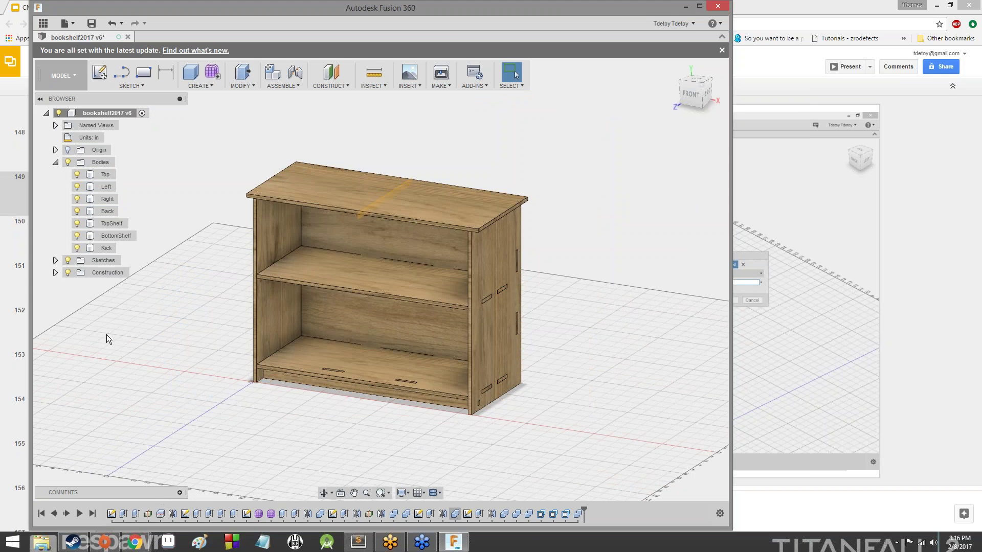
{"action": "left_click", "coordinate": [77, 248]}
{"action": "left_click", "coordinate": [77, 236]}
{"action": "left_click", "coordinate": [77, 224]}
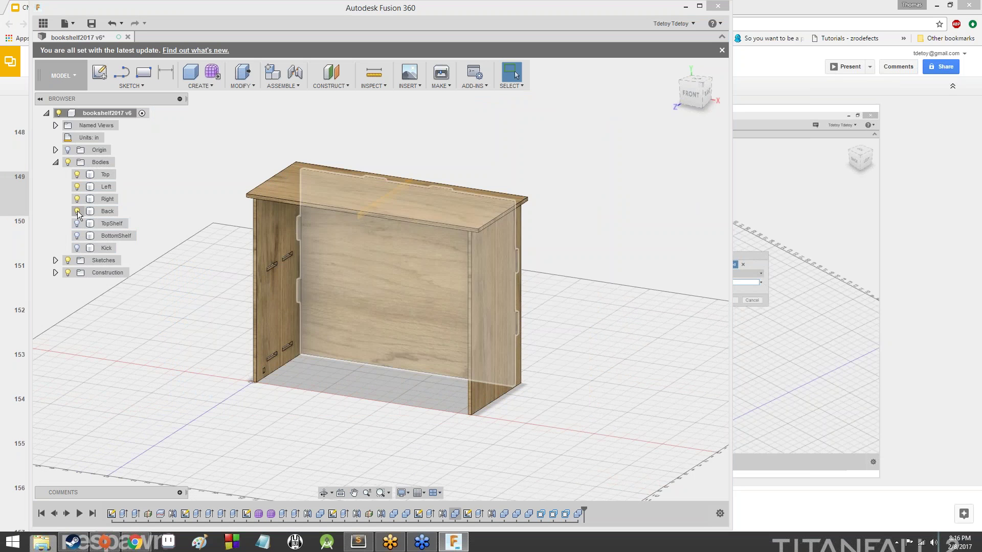
{"action": "left_click", "coordinate": [78, 211]}
{"action": "left_click", "coordinate": [77, 198]}
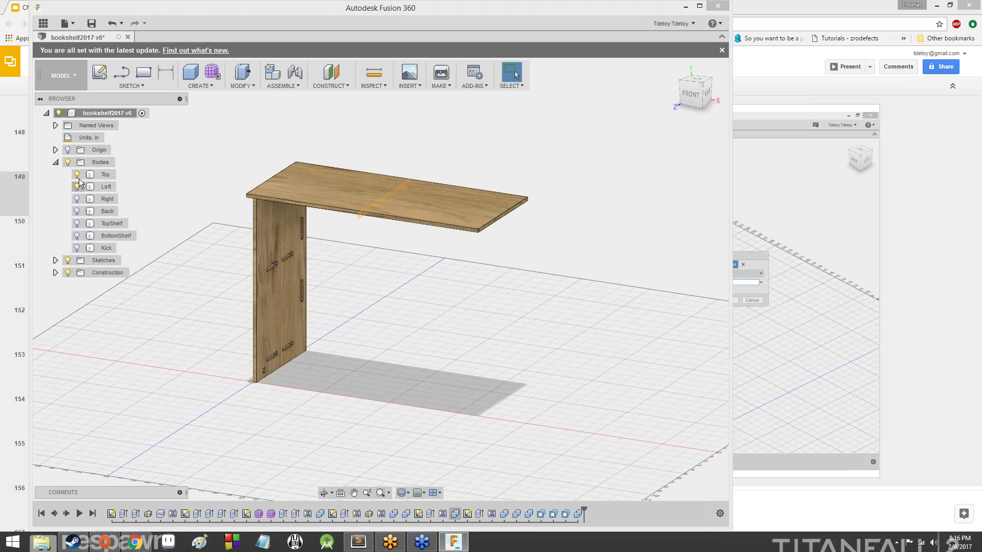
{"action": "left_click", "coordinate": [78, 174]}
Step: Examine the slots cut through the left panel from its outer face
{"action": "scroll", "coordinate": [236, 188], "scroll_direction": "down", "scroll_amount": 1}
{"action": "middle_click_drag", "start_coordinate": [238, 188], "coordinate": [377, 188]}
{"action": "left_click_drag", "start_coordinate": [701, 85], "coordinate": [759, 80]}
{"action": "scroll", "coordinate": [355, 254], "scroll_direction": "up", "scroll_amount": 6}
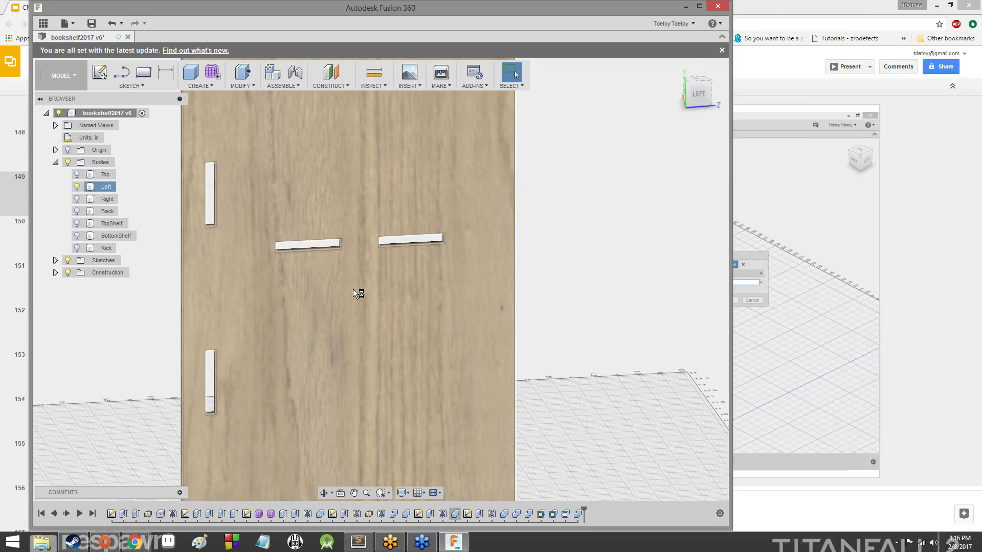
{"action": "scroll", "coordinate": [353, 289], "scroll_direction": "down", "scroll_amount": 5}
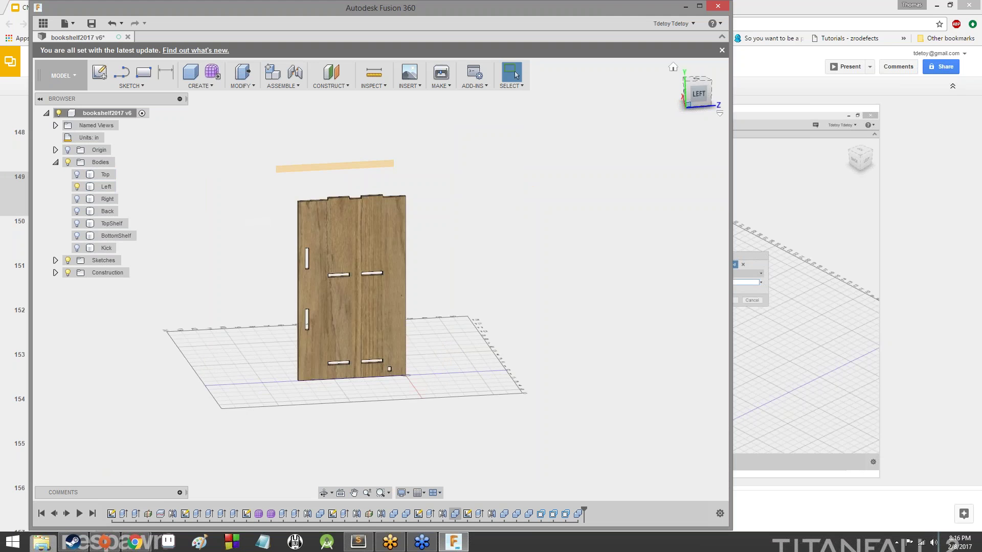
Step: Show the top, right, back, both shelves and kick bodies again
{"action": "left_click", "coordinate": [77, 175]}
{"action": "left_click", "coordinate": [77, 199]}
{"action": "left_click", "coordinate": [77, 211]}
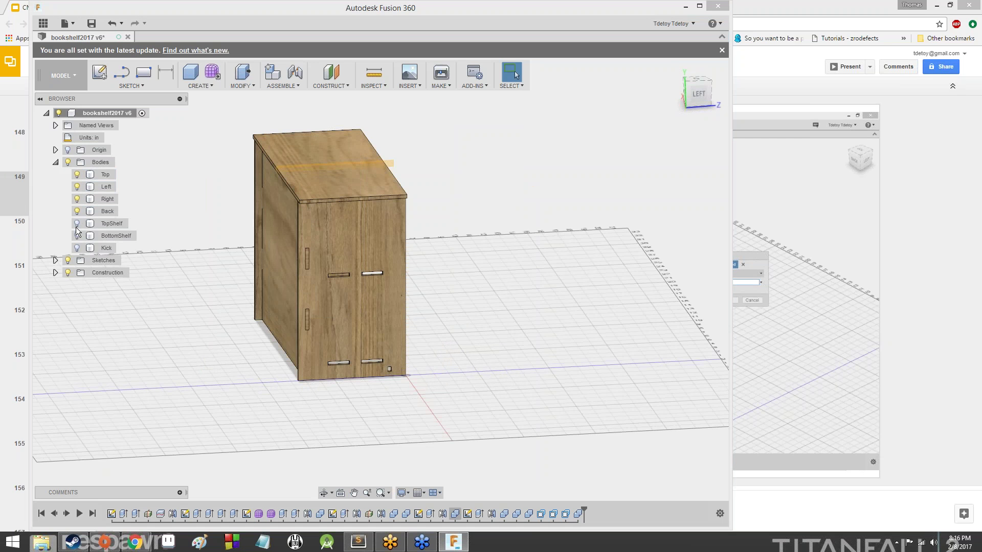
{"action": "left_click", "coordinate": [77, 224]}
{"action": "left_click", "coordinate": [78, 236]}
{"action": "left_click", "coordinate": [77, 248]}
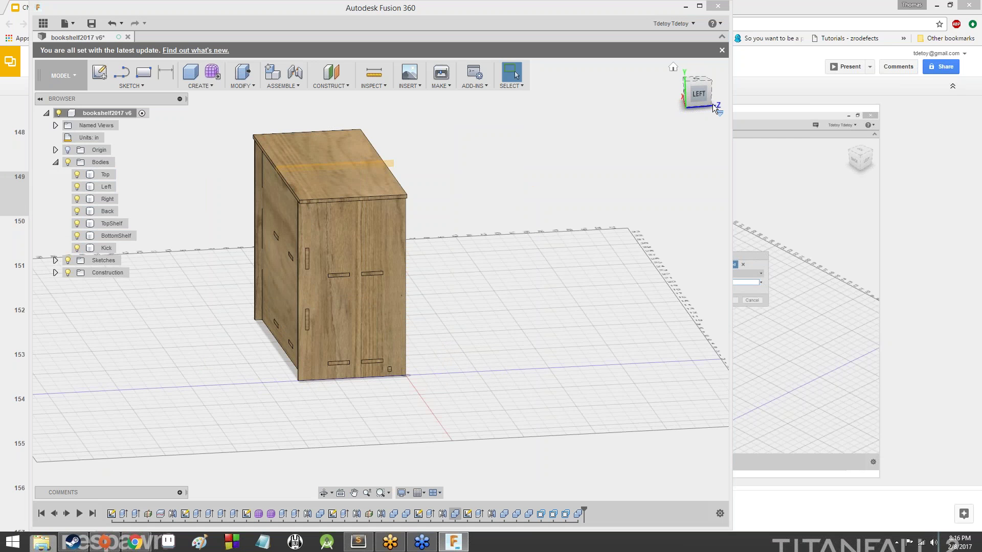
Step: Start a Combine cut with the right side panel as the target body
{"action": "mouse_move", "coordinate": [706, 98]}
{"action": "left_mouse_down"}
{"action": "mouse_move", "coordinate": [665, 133]}
{"action": "mouse_move", "coordinate": [645, 125]}
{"action": "mouse_move", "coordinate": [658, 138]}
{"action": "left_mouse_up"}
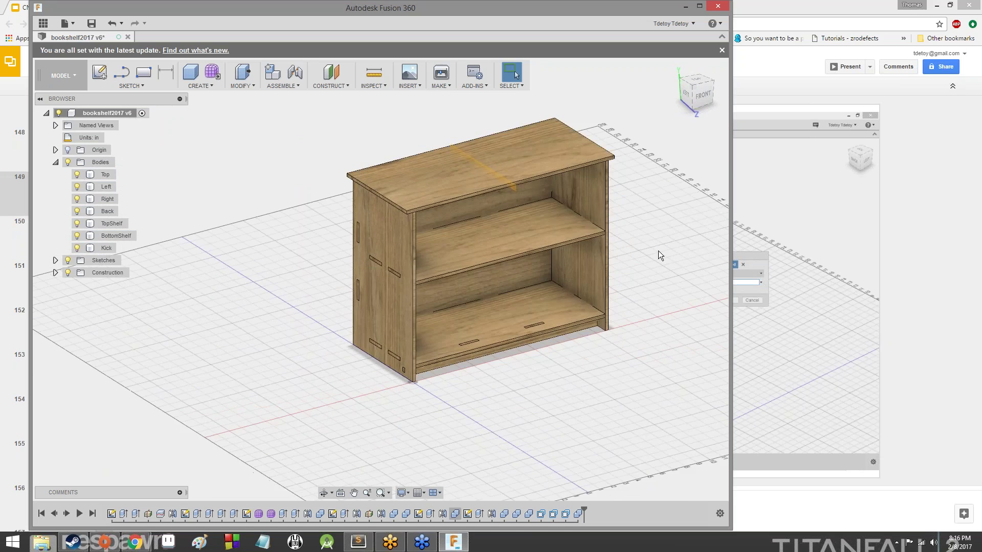
{"action": "scroll", "coordinate": [658, 251], "scroll_direction": "down", "scroll_amount": 3}
{"action": "middle_click_drag", "start_coordinate": [647, 246], "coordinate": [526, 223]}
{"action": "scroll", "coordinate": [537, 218], "scroll_direction": "up", "scroll_amount": 5}
{"action": "scroll", "coordinate": [563, 205], "scroll_direction": "down", "scroll_amount": 1}
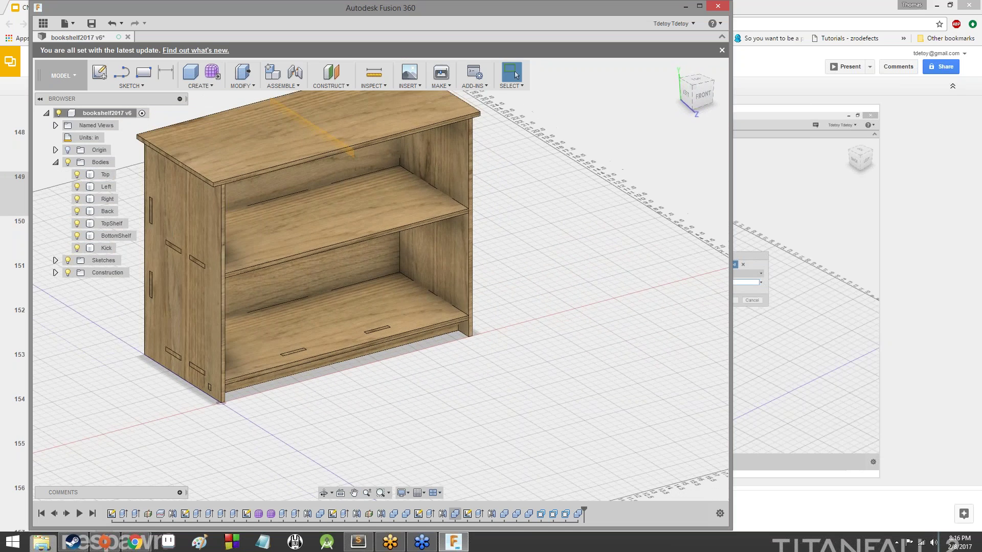
{"action": "scroll", "coordinate": [527, 223], "scroll_direction": "down", "scroll_amount": 2}
{"action": "scroll", "coordinate": [527, 224], "scroll_direction": "up", "scroll_amount": 4}
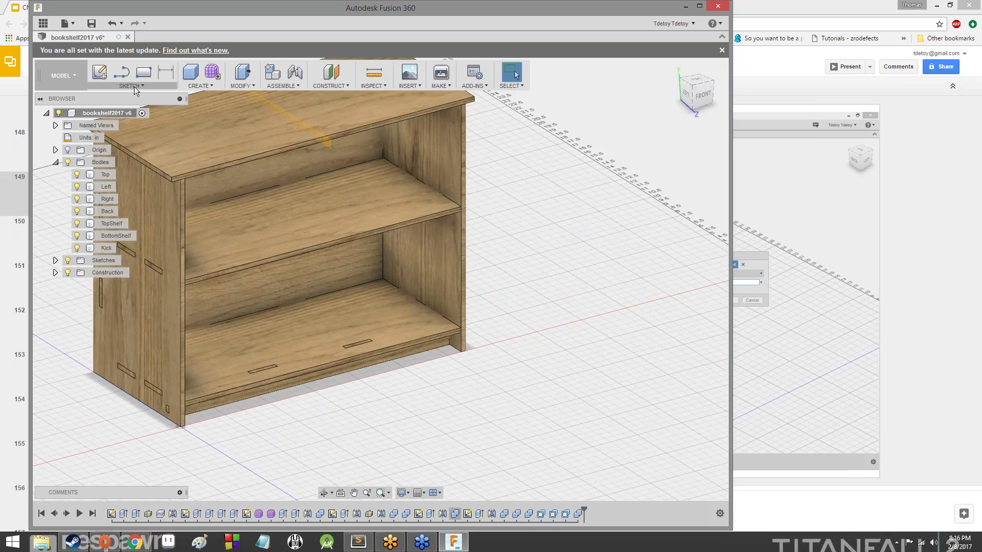
{"action": "left_click", "coordinate": [236, 84]}
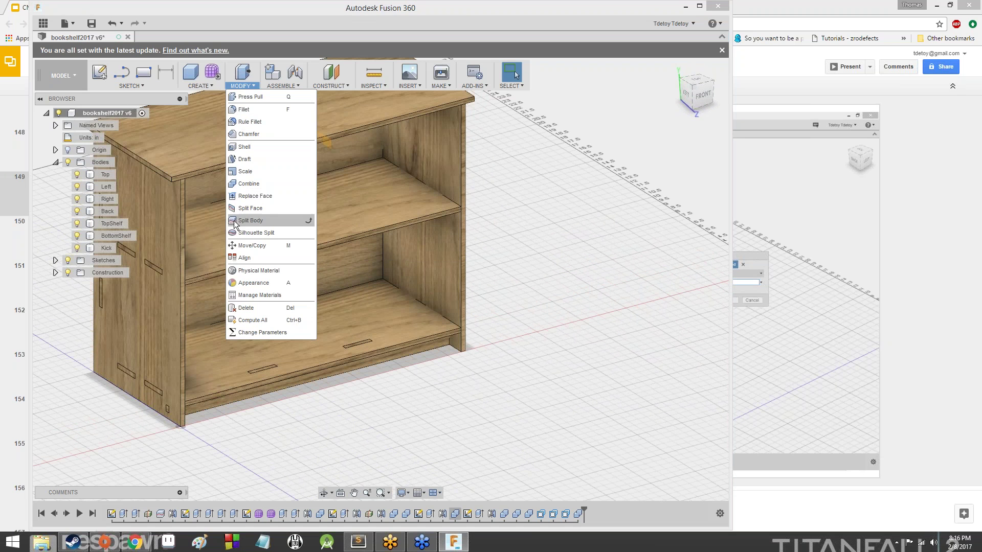
{"action": "left_click", "coordinate": [246, 185]}
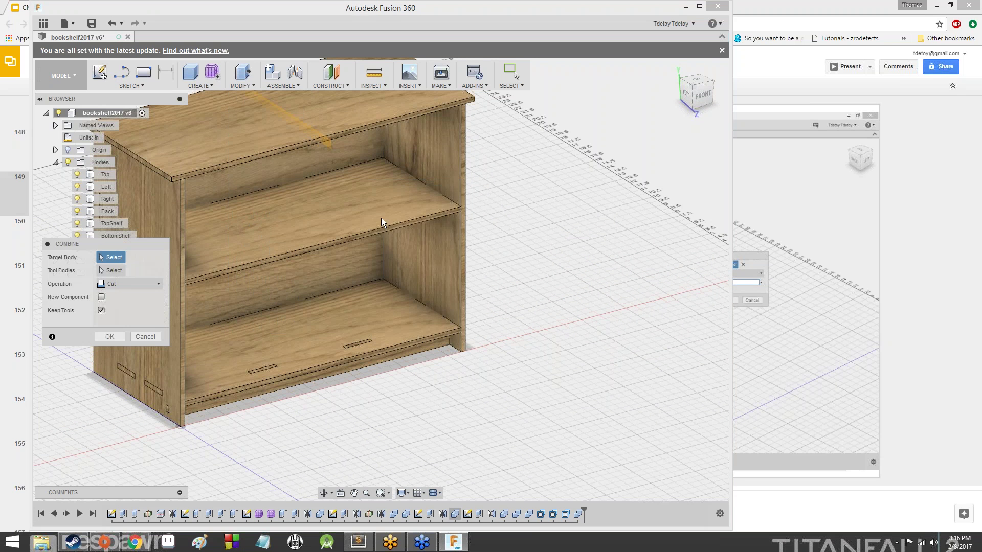
{"action": "left_click", "coordinate": [451, 164]}
{"action": "scroll", "coordinate": [397, 159], "scroll_direction": "down", "scroll_amount": 3}
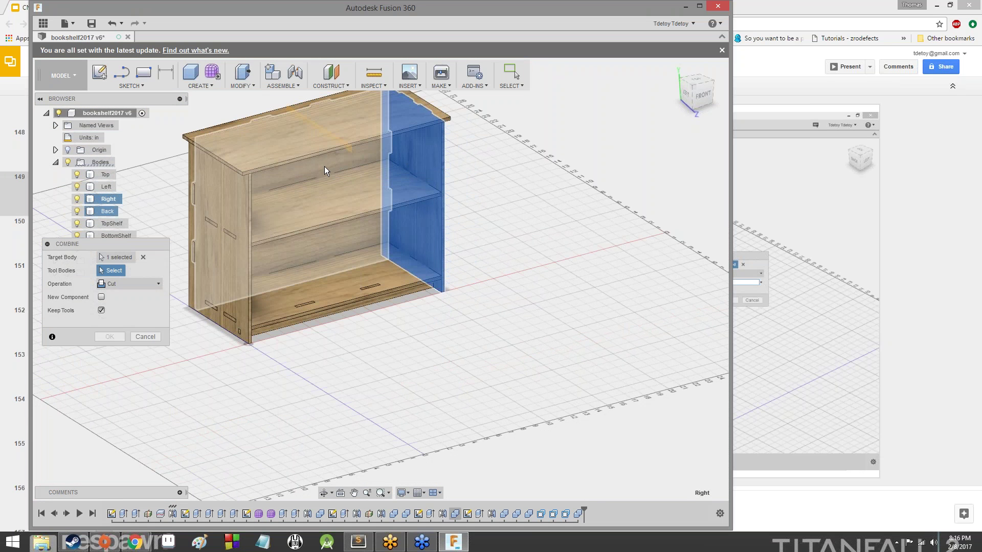
Step: Cut the right panel using the back, top shelf, bottom shelf and kick as tool bodies, keeping the tools
{"action": "left_click", "coordinate": [326, 179]}
{"action": "left_click", "coordinate": [332, 203]}
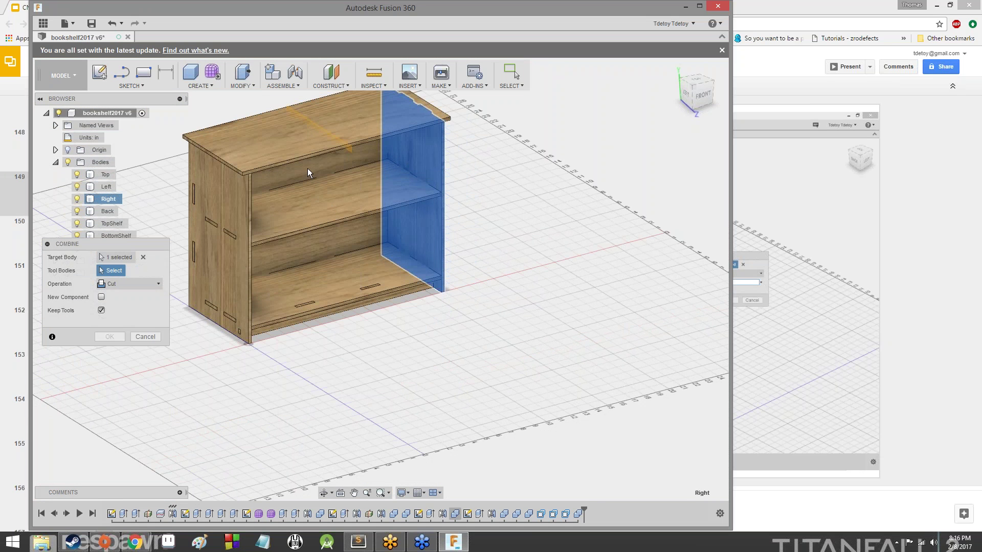
{"action": "left_click", "coordinate": [268, 158]}
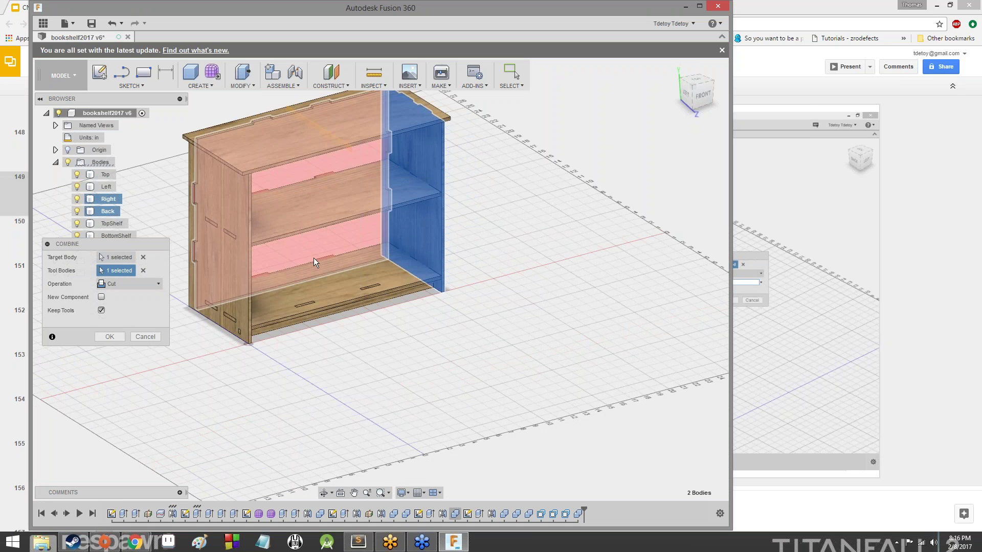
{"action": "left_click", "coordinate": [421, 205]}
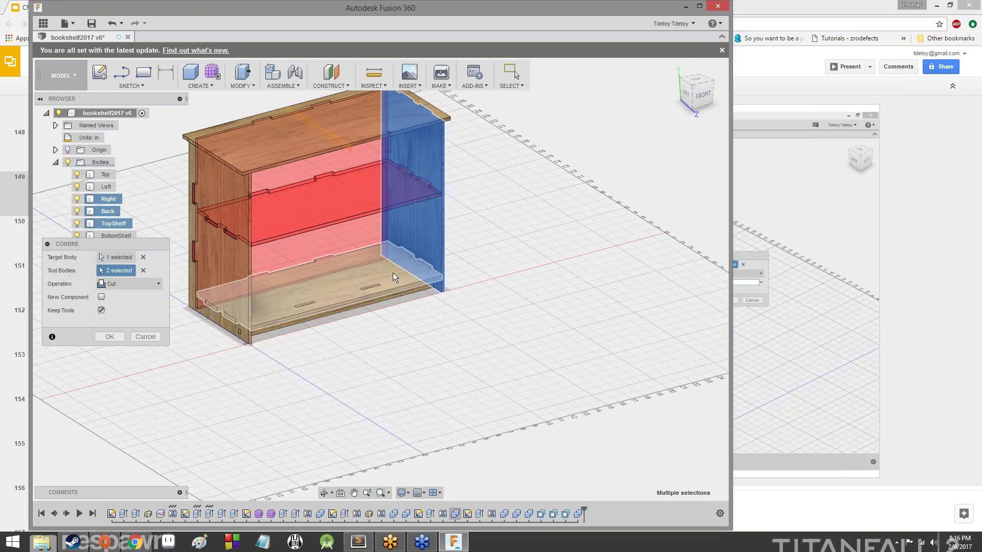
{"action": "left_click", "coordinate": [392, 299]}
{"action": "left_click", "coordinate": [391, 301]}
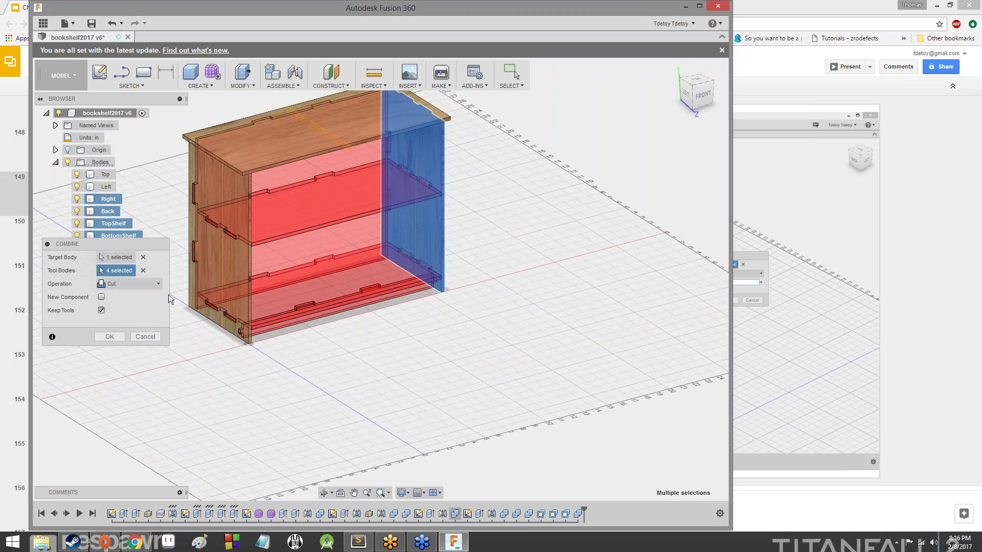
{"action": "left_click", "coordinate": [107, 338]}
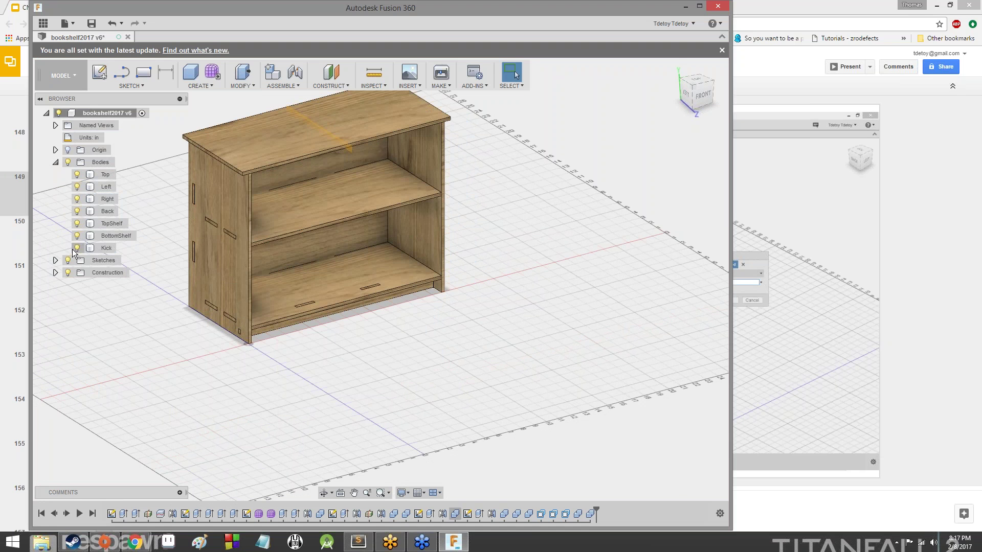
Step: Hide the kick, both shelves and the back to inspect the slots in the right panel, and show them again
{"action": "left_click", "coordinate": [76, 248]}
{"action": "left_click", "coordinate": [76, 236]}
{"action": "left_click", "coordinate": [77, 224]}
{"action": "left_click", "coordinate": [77, 211]}
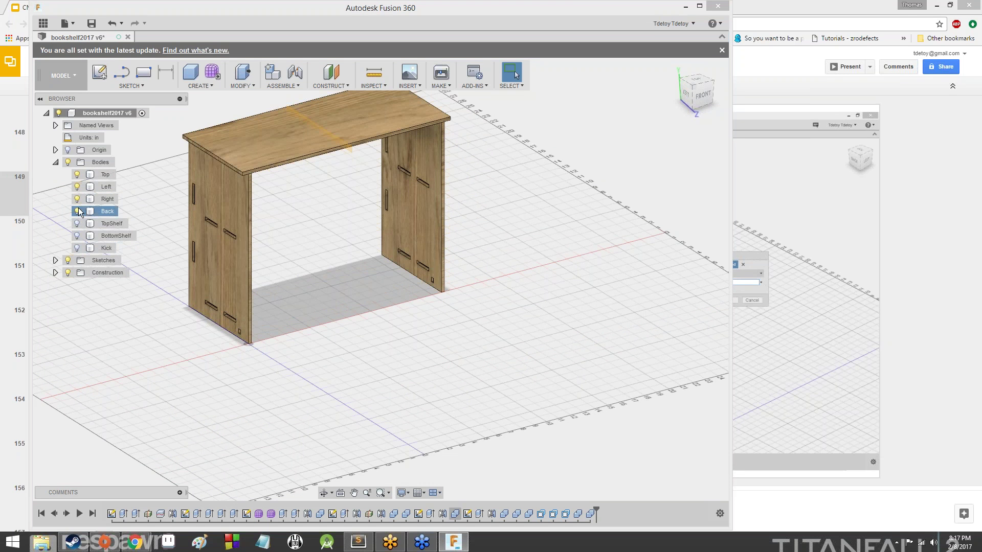
{"action": "left_click", "coordinate": [77, 187]}
{"action": "left_click", "coordinate": [77, 175]}
{"action": "left_click", "coordinate": [77, 174]}
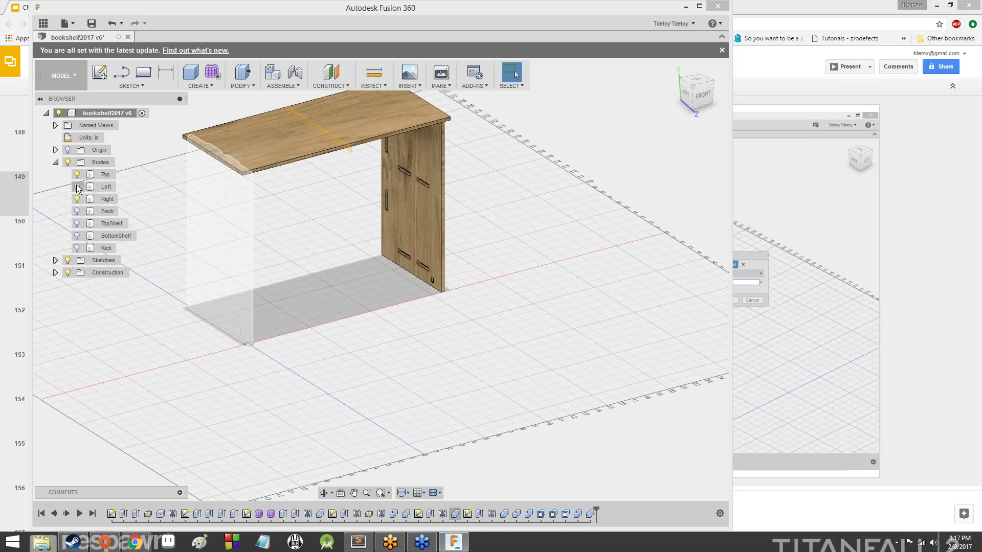
{"action": "left_click", "coordinate": [81, 186]}
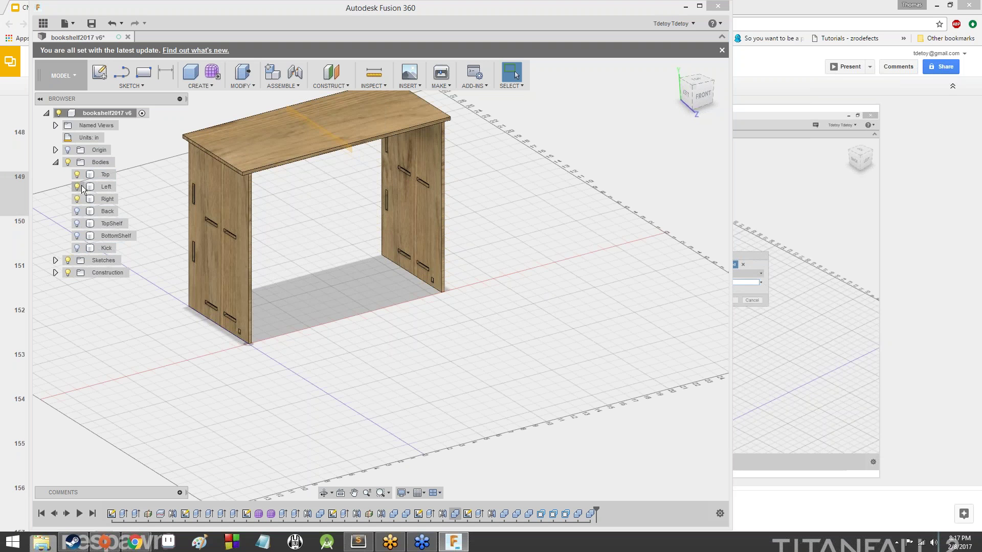
{"action": "left_click", "coordinate": [76, 211]}
{"action": "left_click", "coordinate": [76, 223]}
{"action": "left_click", "coordinate": [77, 236]}
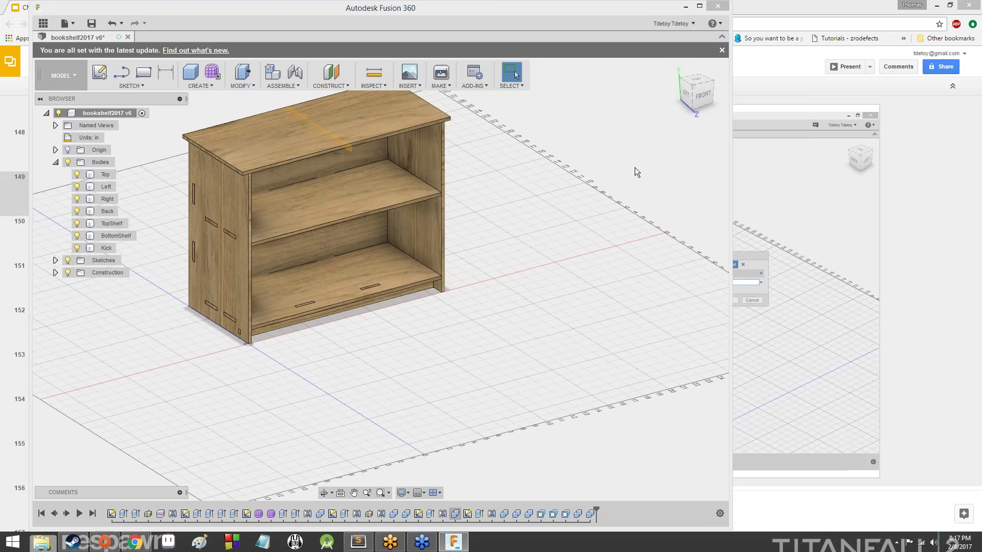
Step: Examine the bookshelf from the front and behind for tabs passing through the back panel, toggling the kick's visibility
{"action": "mouse_move", "coordinate": [709, 95]}
{"action": "left_mouse_down"}
{"action": "mouse_move", "coordinate": [659, 78]}
{"action": "mouse_move", "coordinate": [608, 92]}
{"action": "mouse_move", "coordinate": [626, 126]}
{"action": "mouse_move", "coordinate": [672, 80]}
{"action": "mouse_move", "coordinate": [692, 103]}
{"action": "left_mouse_up"}
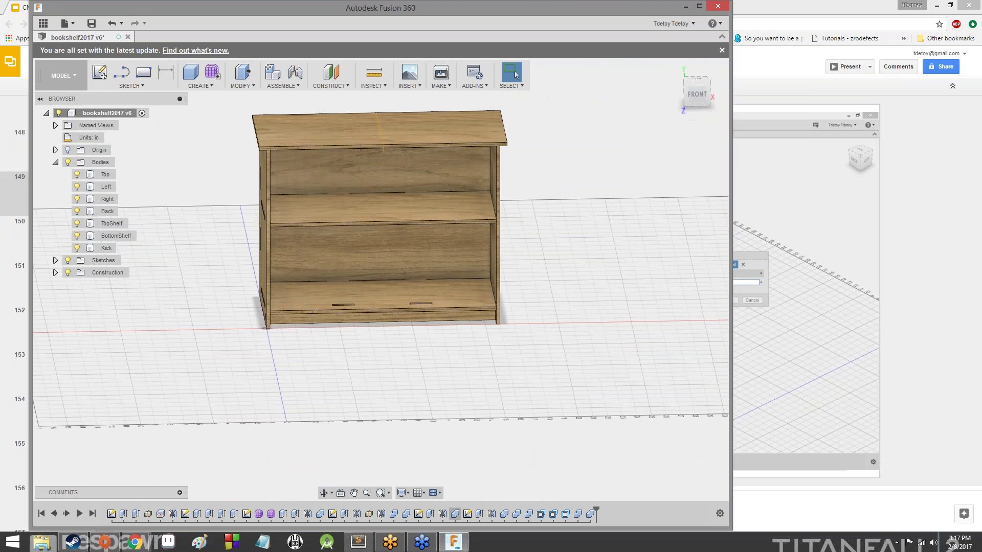
{"action": "left_click", "coordinate": [79, 214]}
{"action": "left_click", "coordinate": [78, 215]}
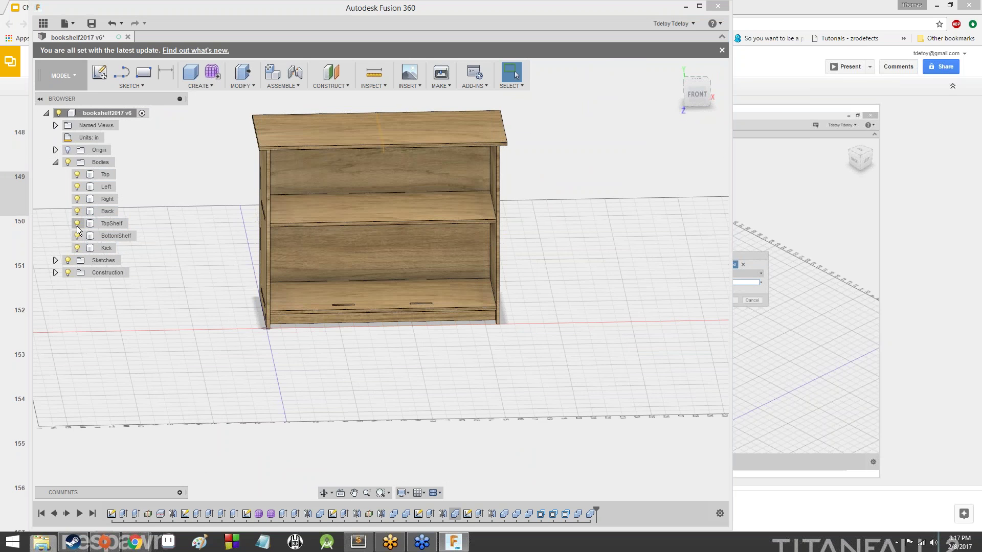
{"action": "left_click", "coordinate": [77, 248]}
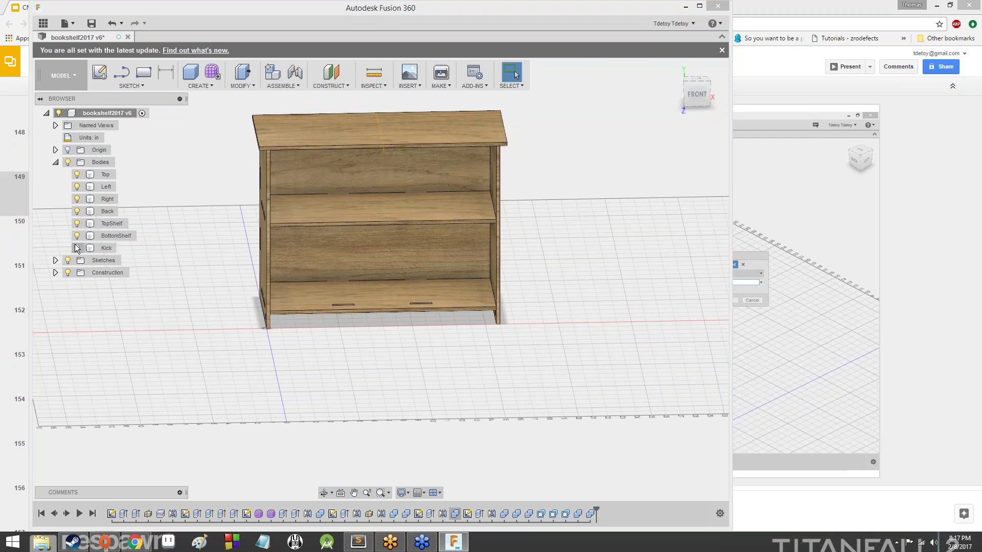
{"action": "left_click", "coordinate": [77, 248]}
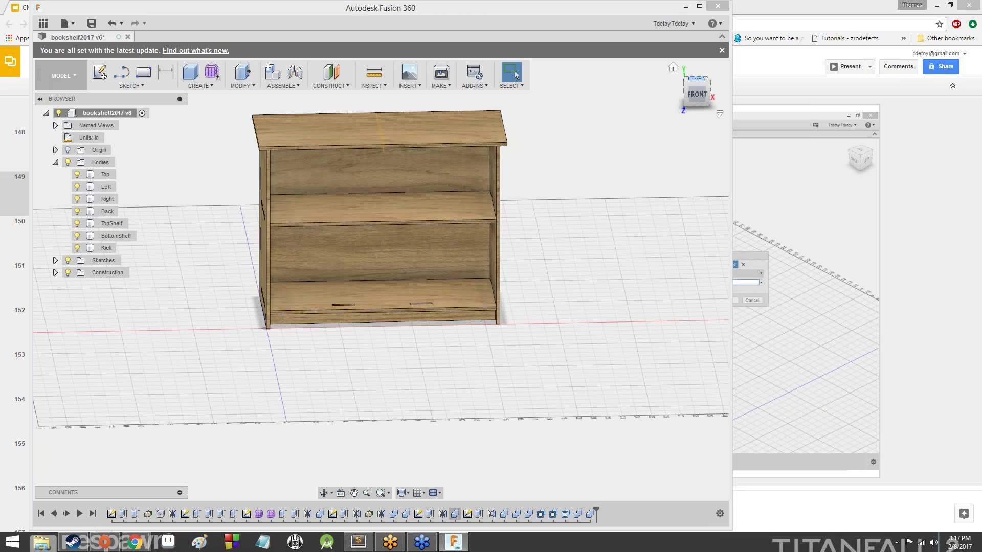
{"action": "mouse_move", "coordinate": [698, 96]}
{"action": "left_mouse_down"}
{"action": "mouse_move", "coordinate": [537, 97]}
{"action": "mouse_move", "coordinate": [562, 103]}
{"action": "mouse_move", "coordinate": [564, 73]}
{"action": "left_mouse_up"}
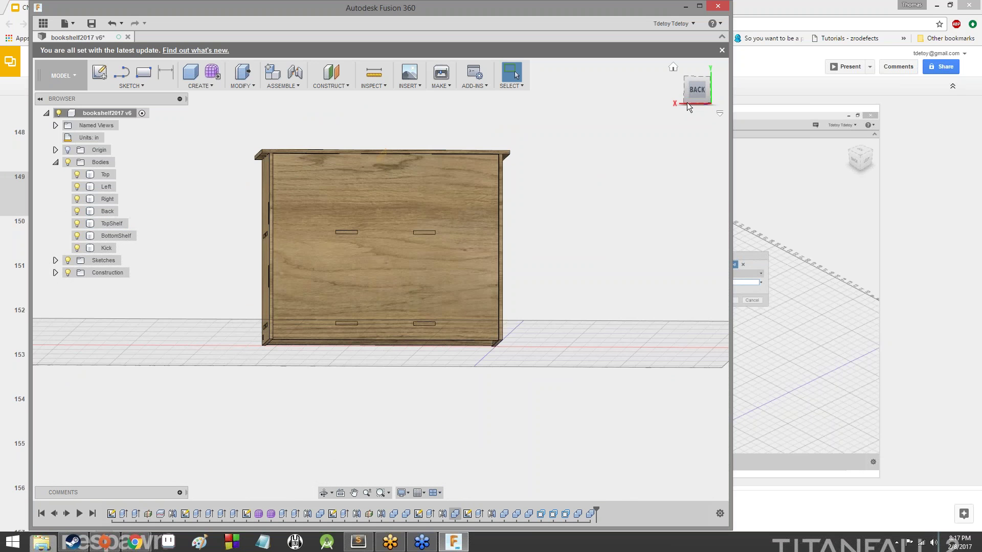
Step: Combine-cut the back panel using the top shelf and bottom shelf as tool bodies, keeping the tools
{"action": "mouse_move", "coordinate": [696, 91]}
{"action": "left_mouse_down"}
{"action": "mouse_move", "coordinate": [736, 113]}
{"action": "mouse_move", "coordinate": [803, 124]}
{"action": "mouse_move", "coordinate": [814, 99]}
{"action": "left_mouse_up"}
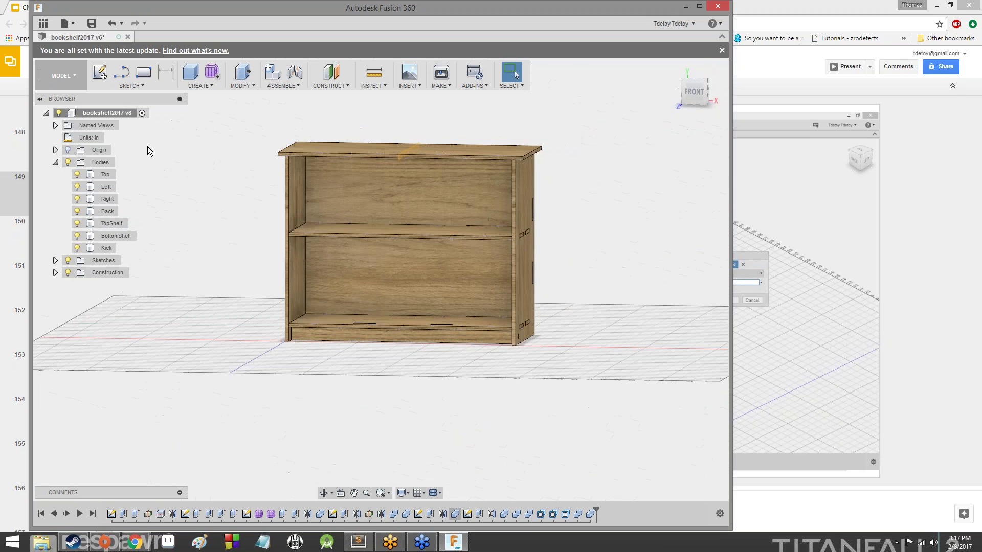
{"action": "left_click", "coordinate": [242, 87]}
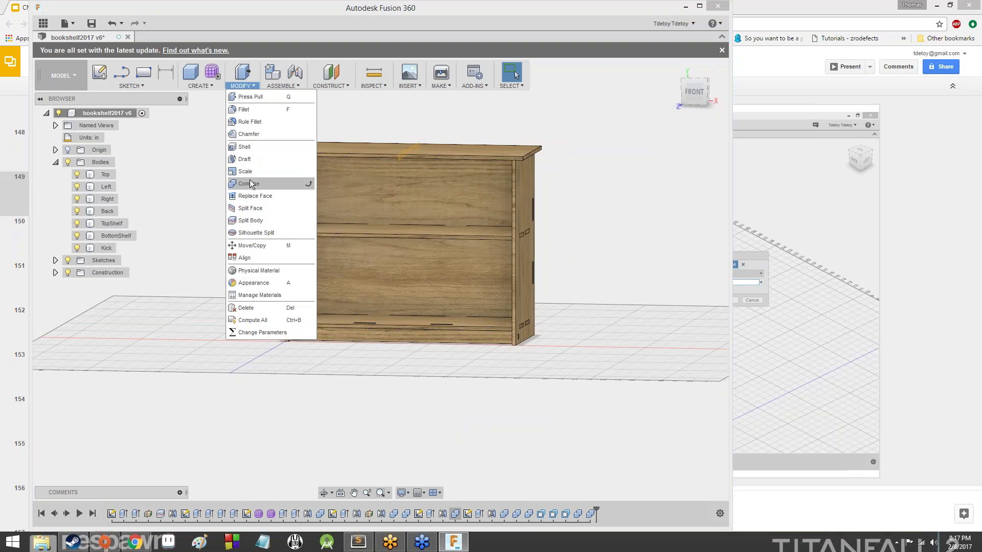
{"action": "left_click", "coordinate": [249, 183]}
{"action": "left_click", "coordinate": [412, 197]}
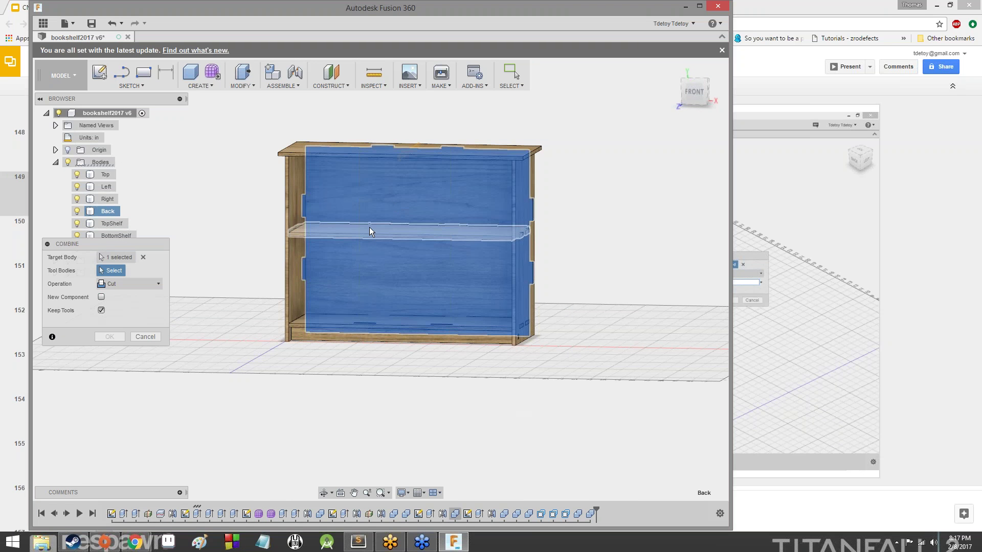
{"action": "left_click", "coordinate": [369, 229]}
{"action": "left_click", "coordinate": [320, 318]}
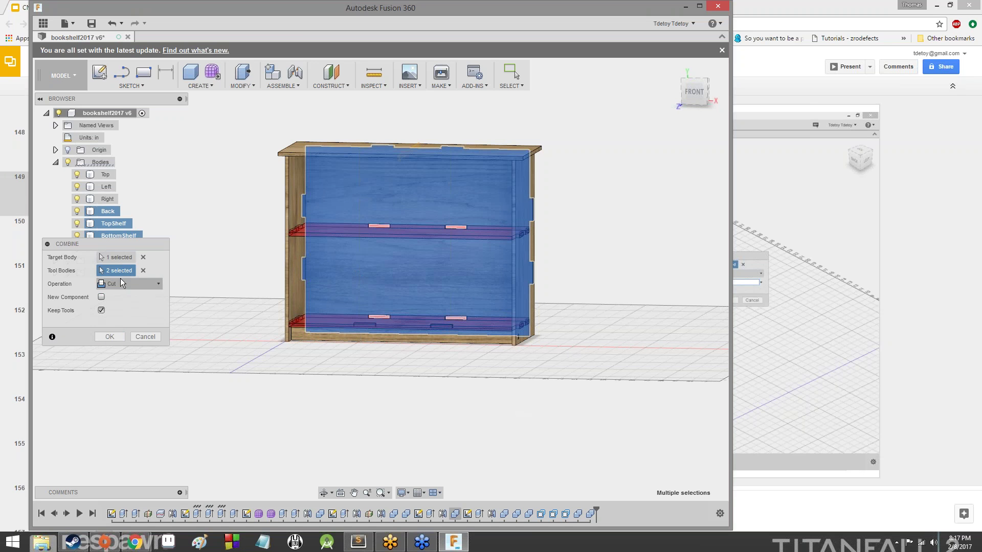
{"action": "left_click", "coordinate": [110, 337]}
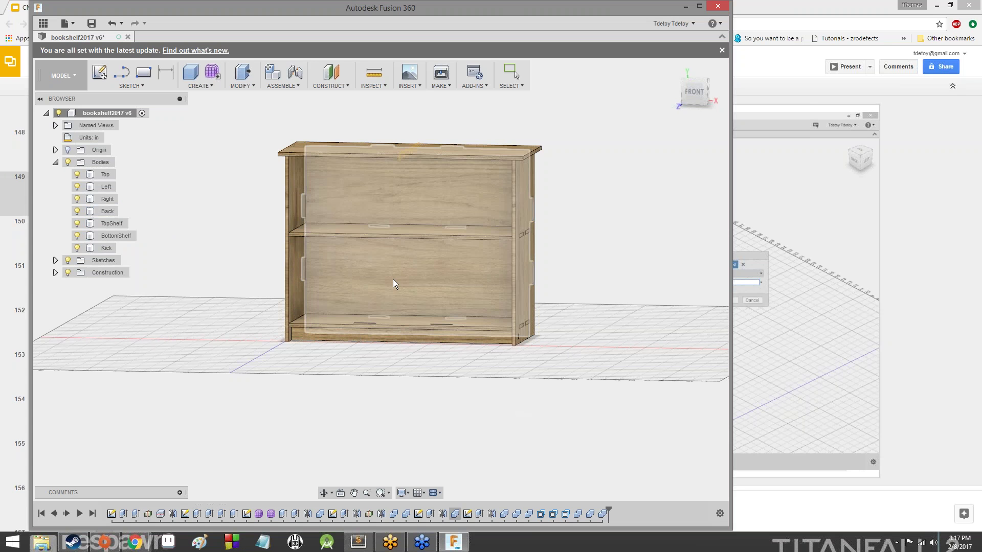
Step: Hide the right panel and top shelf and toggle the bottom shelf's visibility to inspect the back panel's slots
{"action": "left_click", "coordinate": [76, 199]}
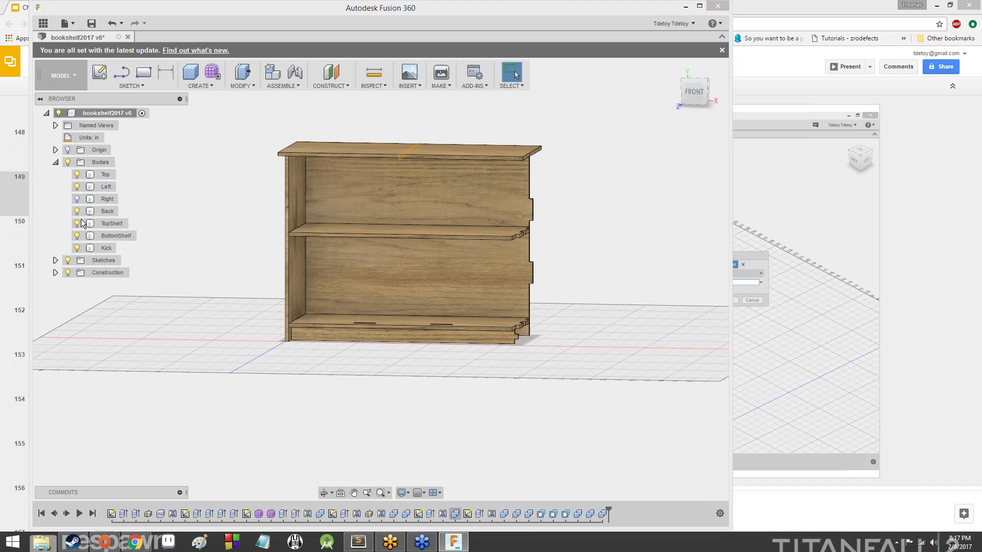
{"action": "left_click", "coordinate": [77, 223]}
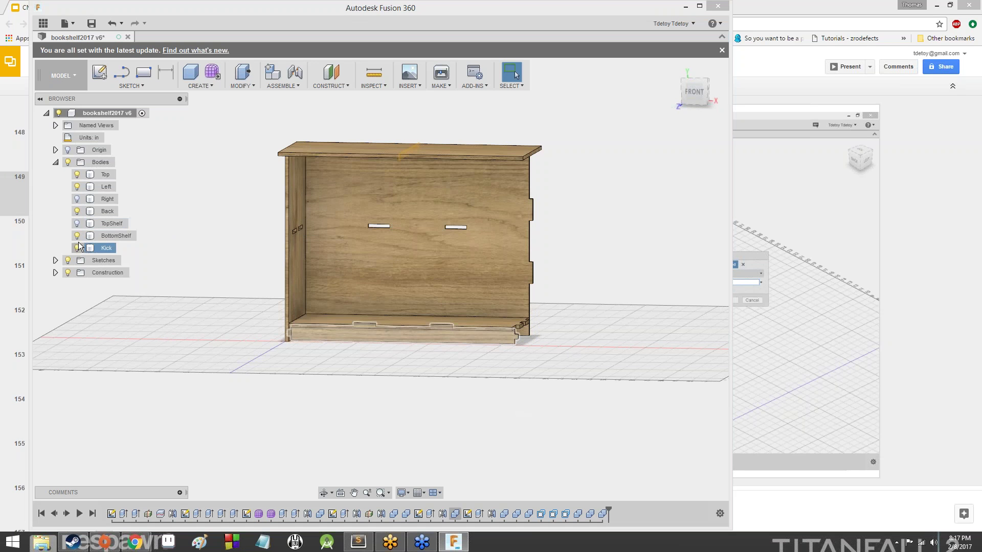
{"action": "left_click", "coordinate": [77, 237]}
{"action": "left_click", "coordinate": [77, 236]}
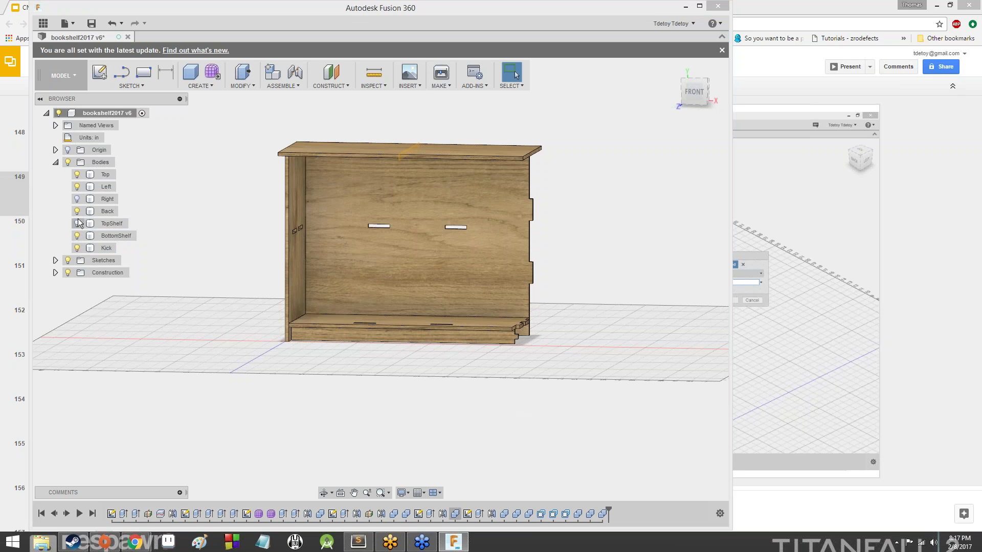
Step: Show the top shelf and right panel again, and Combine-cut the top panel using the right, back and left panels, keeping the tools
{"action": "left_click", "coordinate": [77, 223]}
{"action": "left_click", "coordinate": [76, 199]}
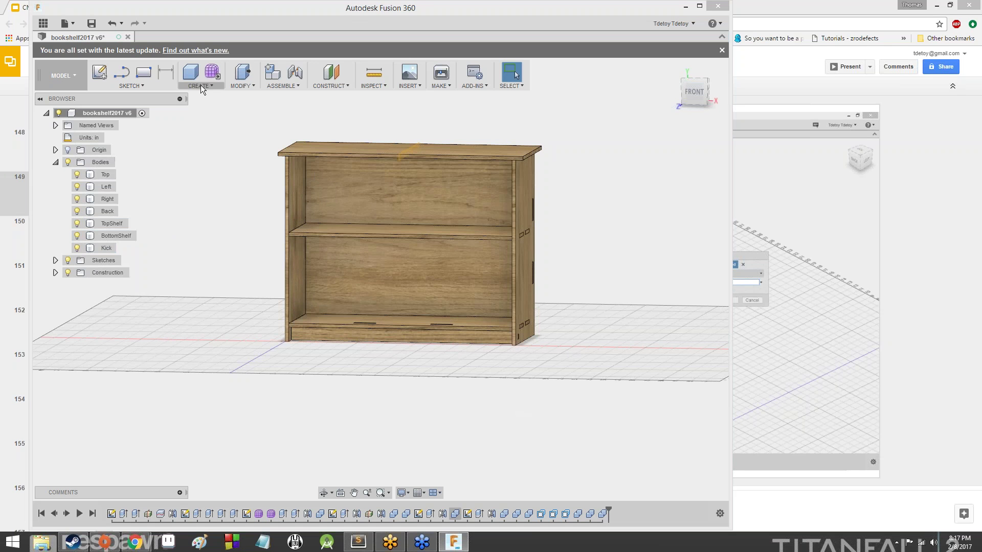
{"action": "left_click", "coordinate": [243, 86]}
{"action": "left_click", "coordinate": [247, 172]}
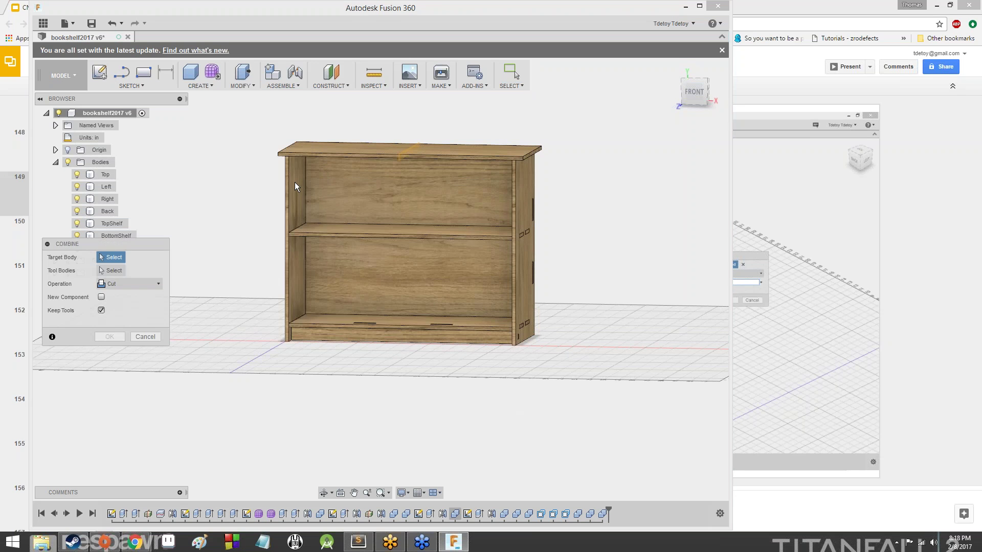
{"action": "left_click", "coordinate": [453, 153]}
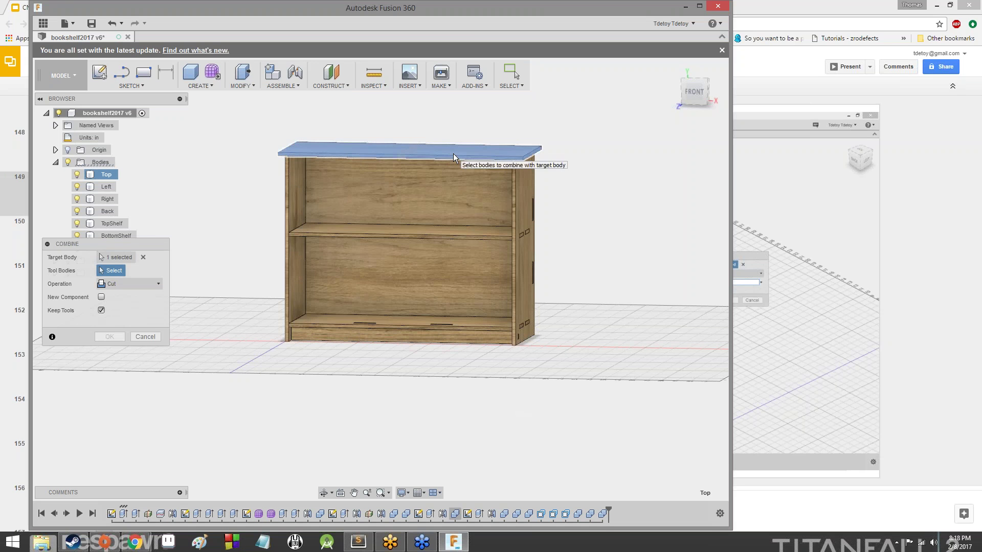
{"action": "left_click", "coordinate": [520, 191]}
{"action": "left_click", "coordinate": [455, 187]}
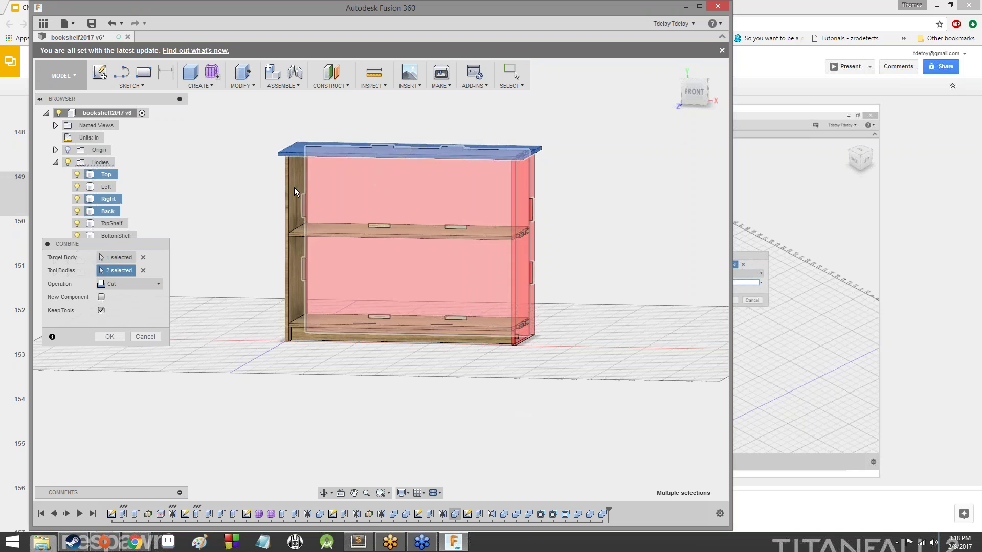
{"action": "left_click", "coordinate": [290, 187]}
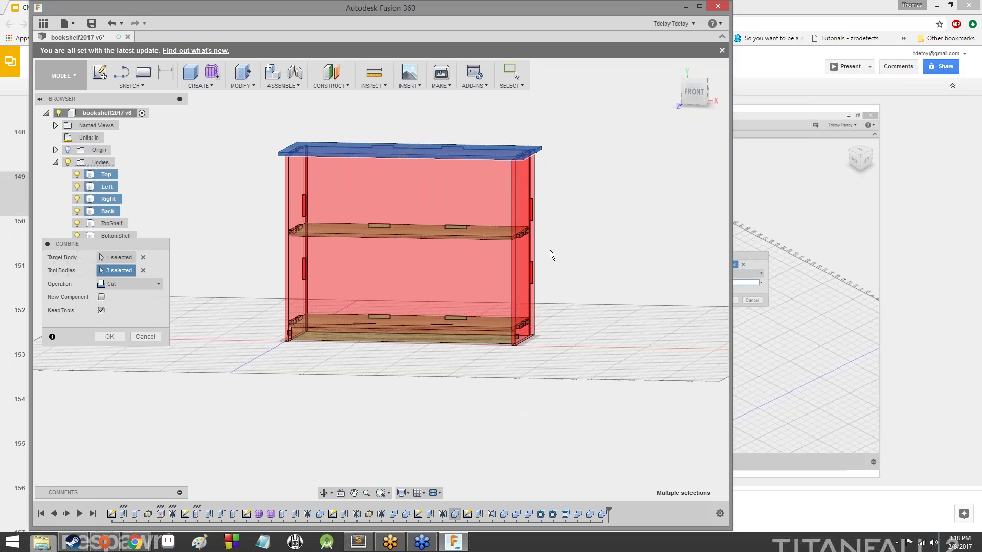
{"action": "left_click", "coordinate": [105, 337]}
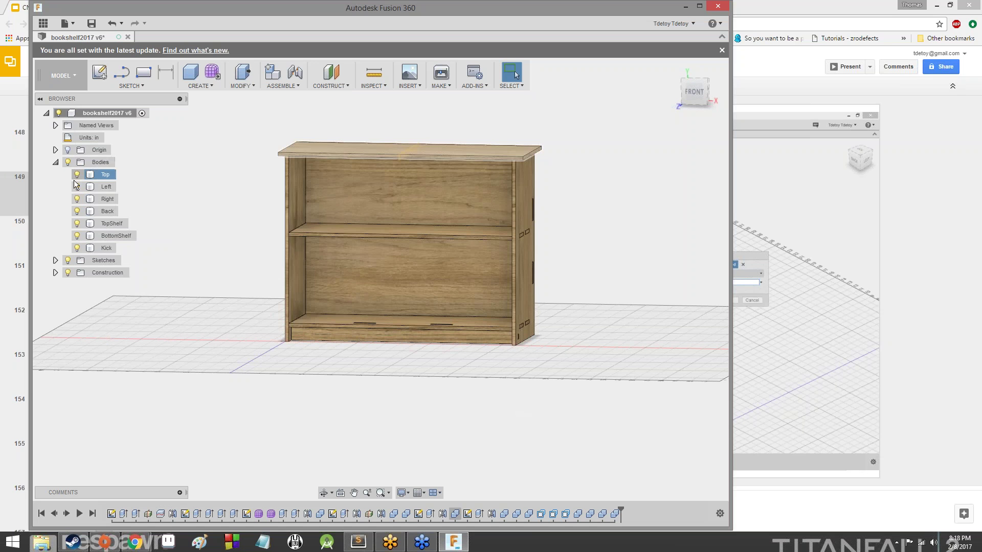
Step: Hide the left, right and back panels and top shelf to inspect the slots under the top panel, and show them again
{"action": "left_click", "coordinate": [77, 199]}
{"action": "left_click", "coordinate": [77, 211]}
{"action": "left_click", "coordinate": [77, 224]}
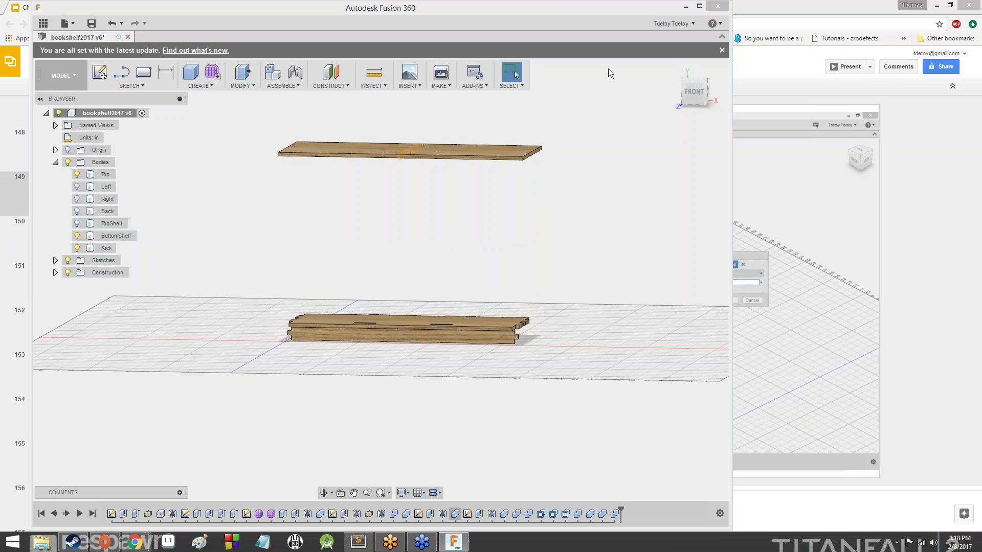
{"action": "left_click_drag", "start_coordinate": [700, 97], "coordinate": [698, 31]}
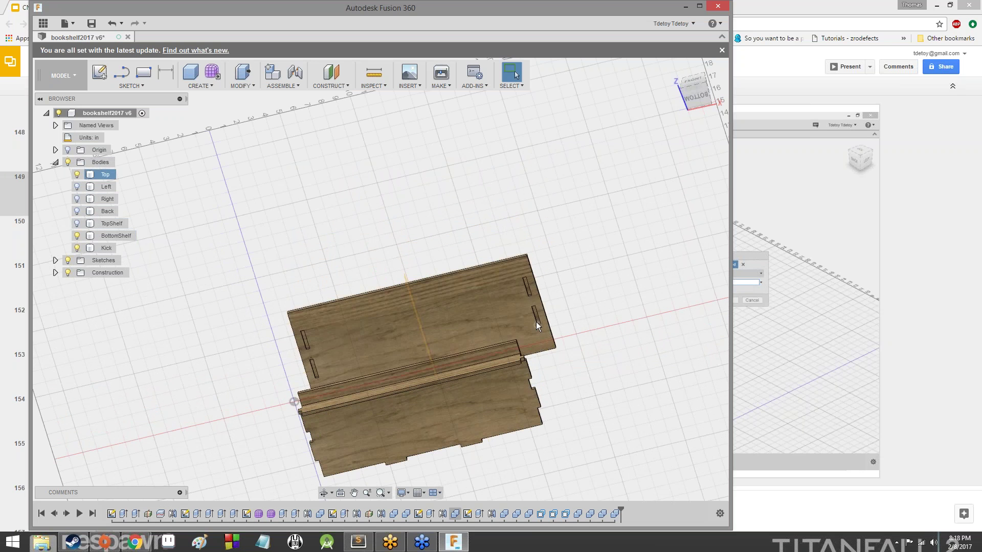
{"action": "left_click", "coordinate": [317, 360]}
{"action": "left_click_drag", "start_coordinate": [698, 96], "coordinate": [793, 169]}
{"action": "left_click", "coordinate": [79, 188]}
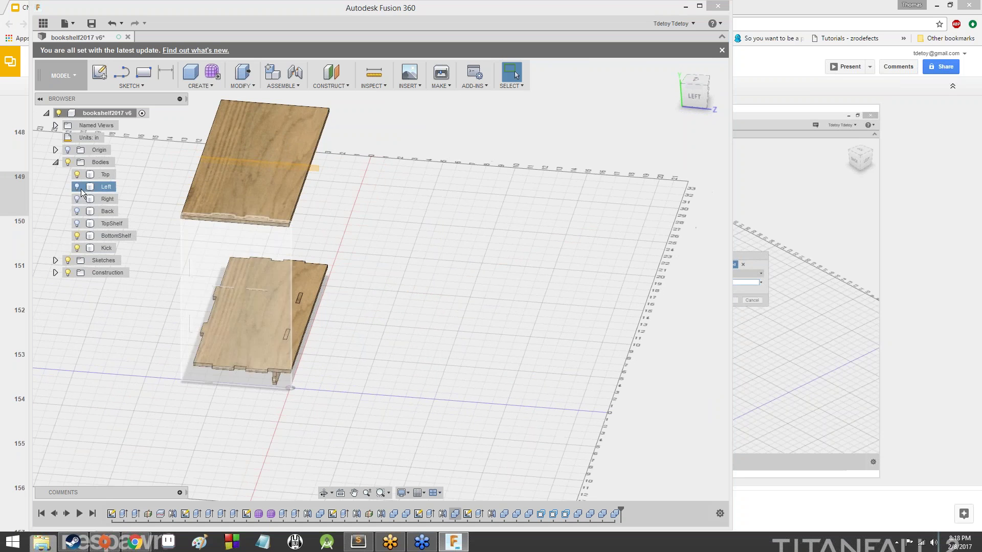
{"action": "left_click", "coordinate": [77, 199]}
{"action": "left_click", "coordinate": [77, 211]}
{"action": "left_click", "coordinate": [77, 224]}
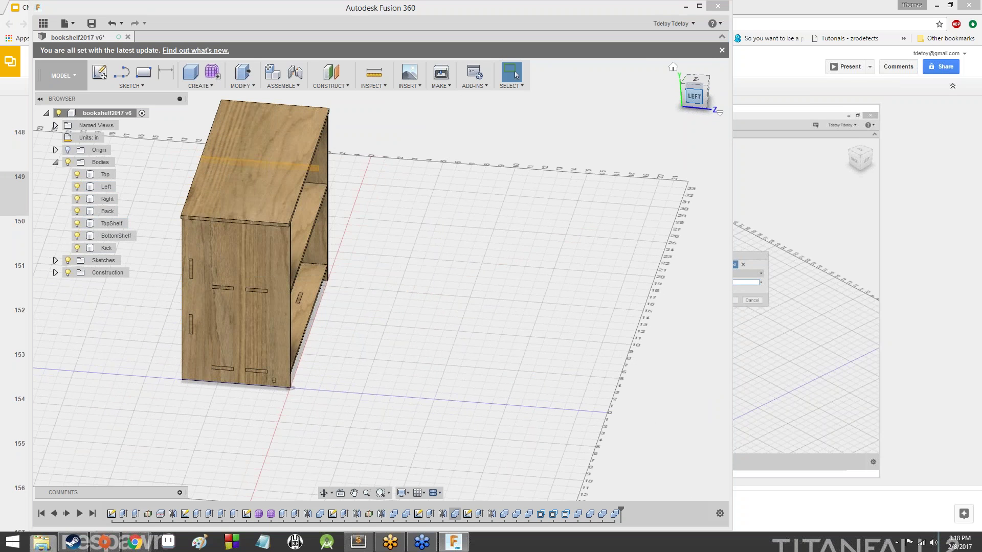
{"action": "mouse_move", "coordinate": [696, 99]}
{"action": "left_mouse_down"}
{"action": "mouse_move", "coordinate": [641, 92]}
{"action": "mouse_move", "coordinate": [540, 146]}
{"action": "mouse_move", "coordinate": [476, 161]}
{"action": "mouse_move", "coordinate": [409, 156]}
{"action": "mouse_move", "coordinate": [381, 140]}
{"action": "mouse_move", "coordinate": [616, 148]}
{"action": "mouse_move", "coordinate": [667, 138]}
{"action": "left_mouse_up"}
{"action": "left_click", "coordinate": [828, 69]}
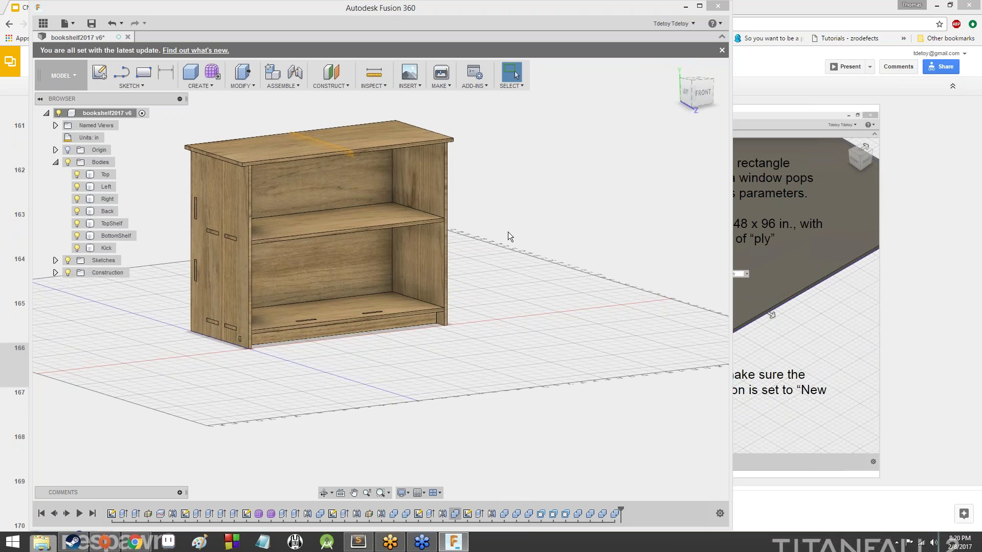
{"action": "scroll", "coordinate": [506, 231], "scroll_direction": "up", "scroll_amount": 3}
{"action": "scroll", "coordinate": [505, 230], "scroll_direction": "down", "scroll_amount": 6}
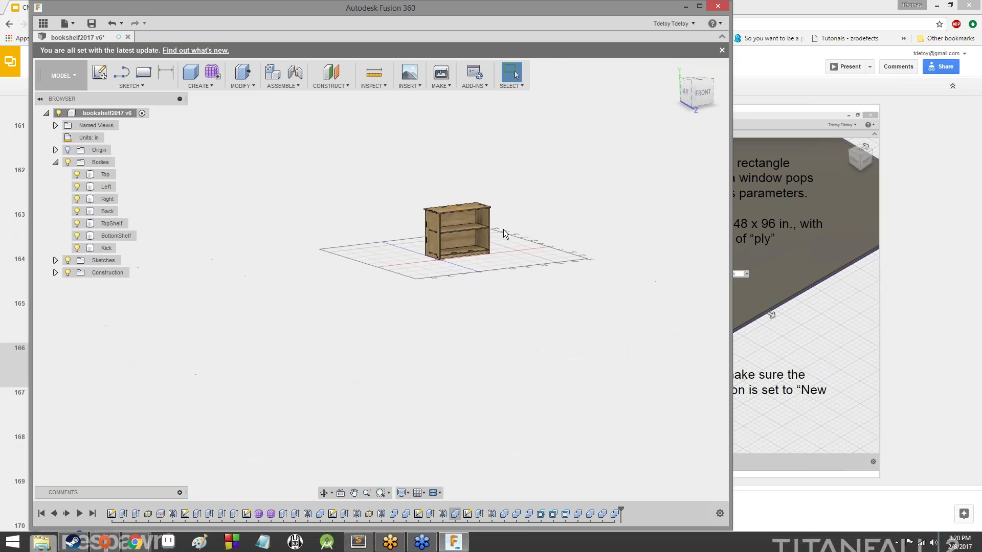
{"action": "scroll", "coordinate": [503, 229], "scroll_direction": "up", "scroll_amount": 8}
{"action": "scroll", "coordinate": [551, 181], "scroll_direction": "down", "scroll_amount": 2}
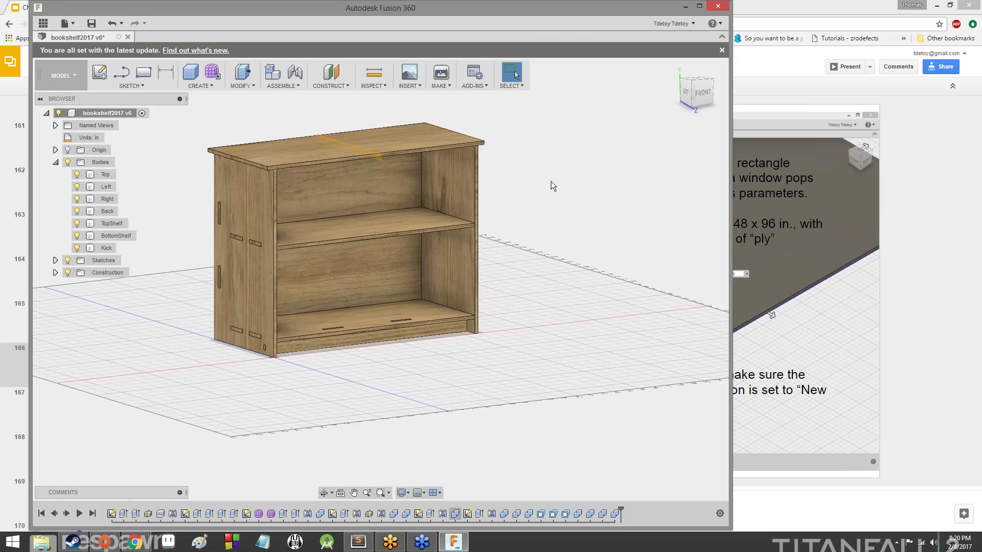
Step: Save the design with the version description "bookshelf standing" and show the list of recent designs
{"action": "left_click", "coordinate": [90, 23]}
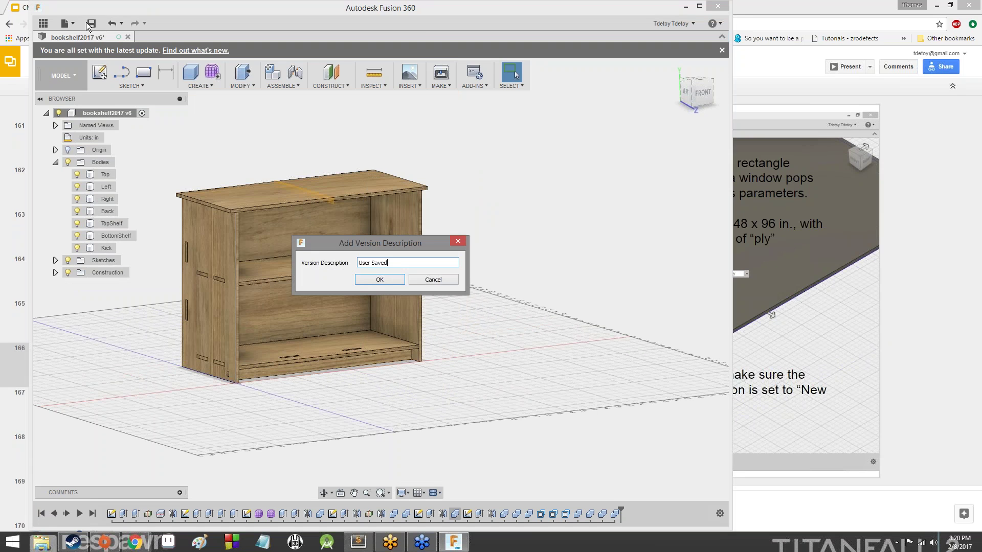
{"action": "left_click_drag", "start_coordinate": [393, 263], "coordinate": [357, 263]}
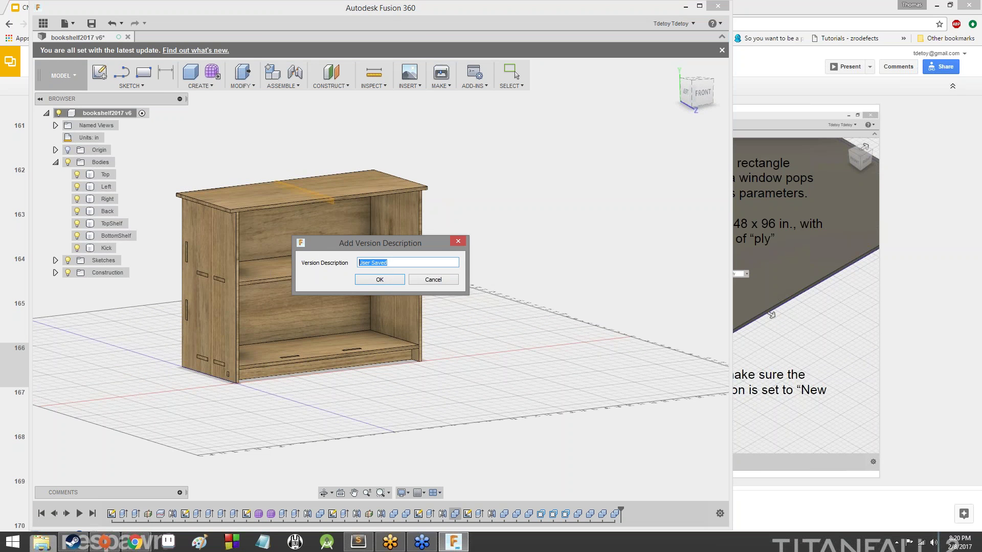
{"action": "type", "text": "bookshelf standing"}
{"action": "key", "text": "Return"}
{"action": "left_click", "coordinate": [41, 26]}
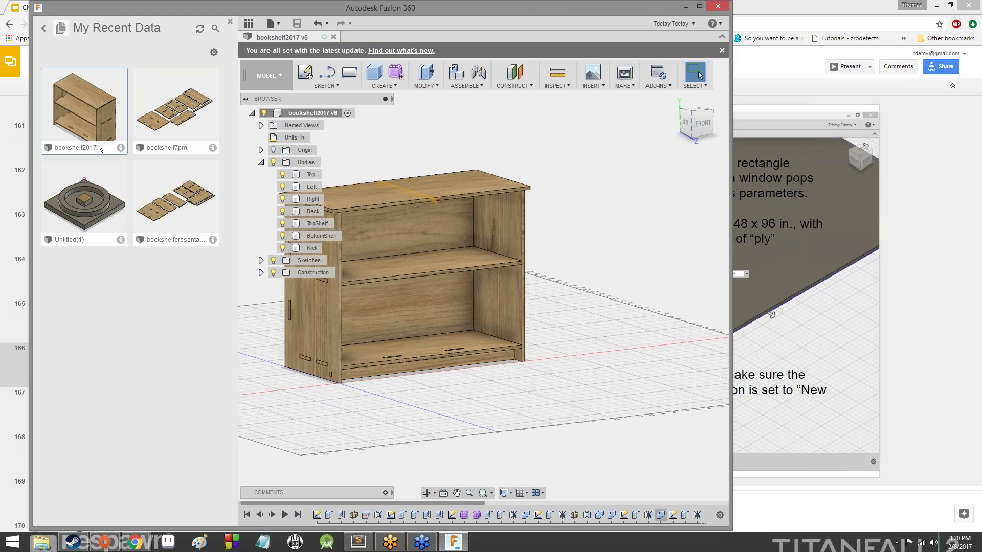
{"action": "right_click", "coordinate": [79, 125]}
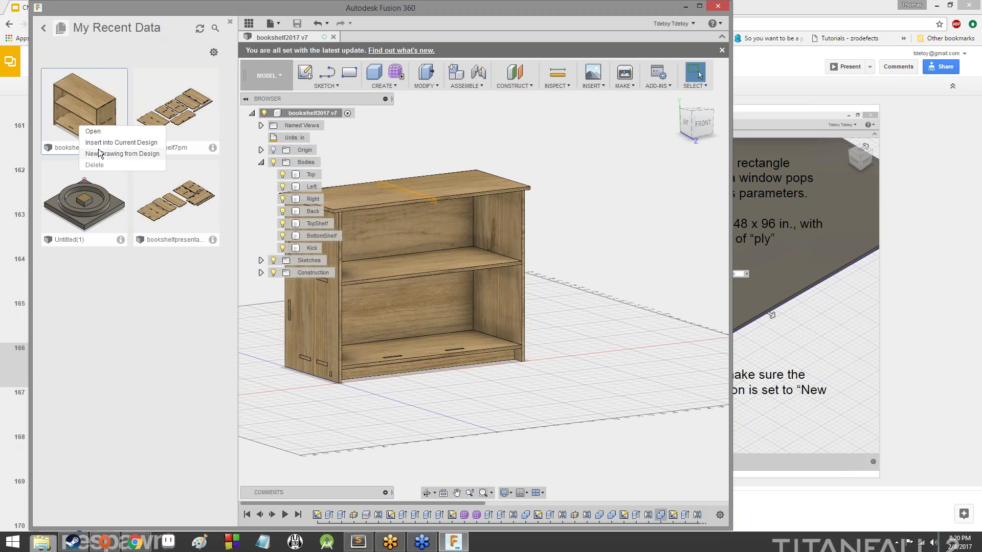
{"action": "left_click", "coordinate": [99, 153]}
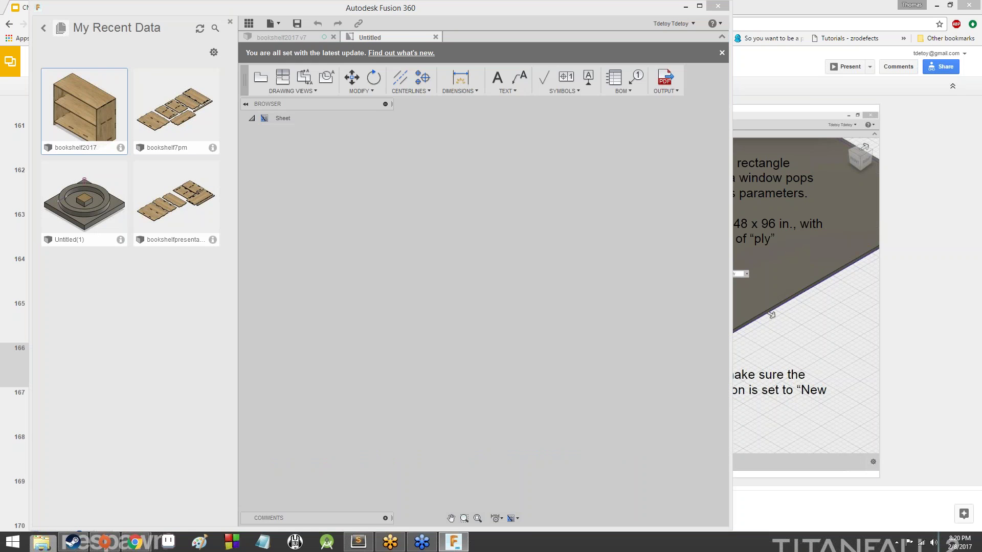
{"action": "left_click", "coordinate": [435, 38]}
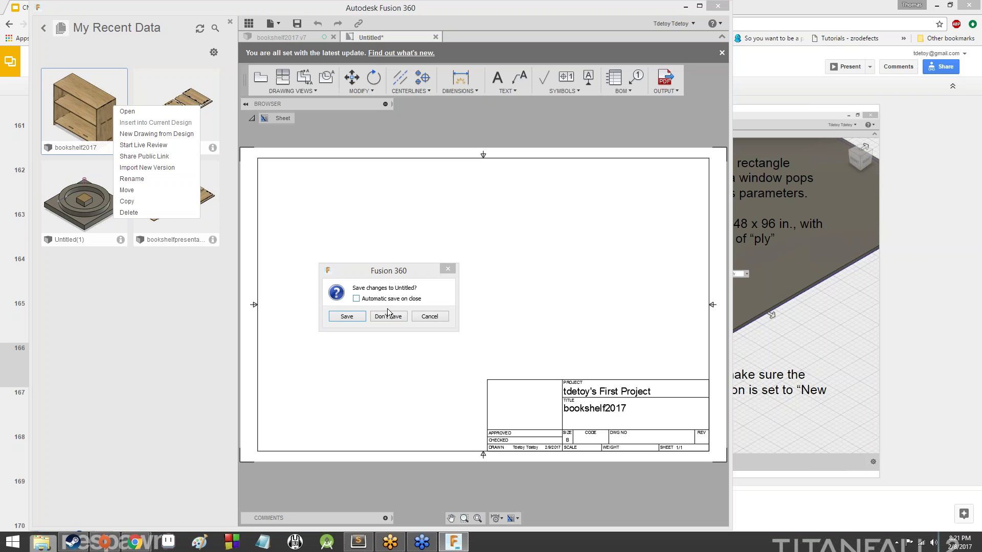
{"action": "left_click", "coordinate": [389, 315]}
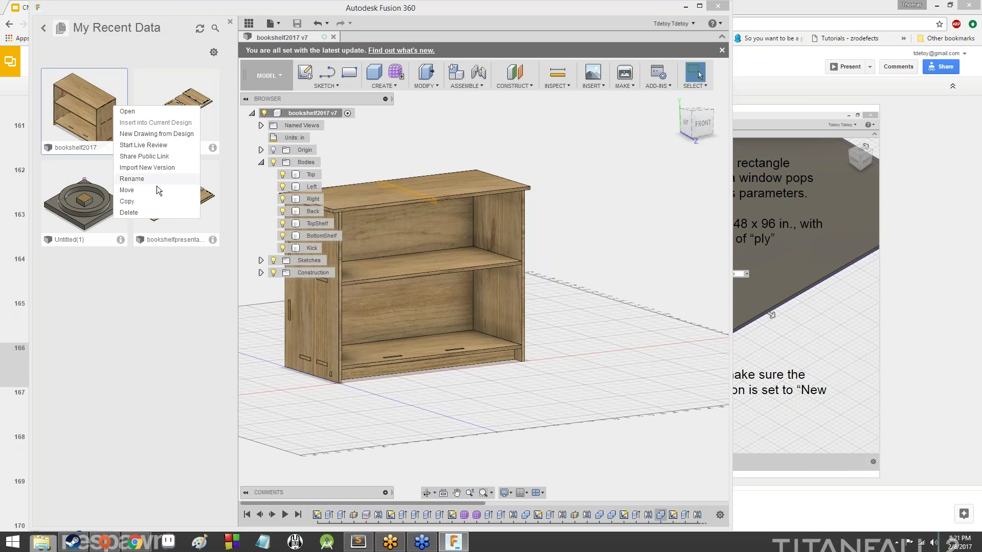
Step: Copy the bookshelf2017 design to the master branch of Demo Project and refresh the recent designs
{"action": "left_click", "coordinate": [134, 201]}
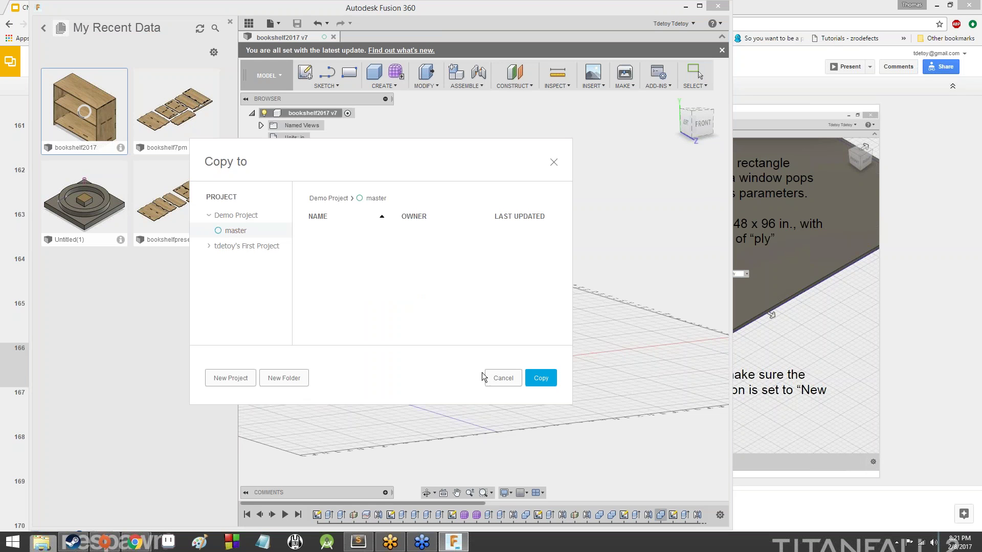
{"action": "left_click", "coordinate": [543, 378]}
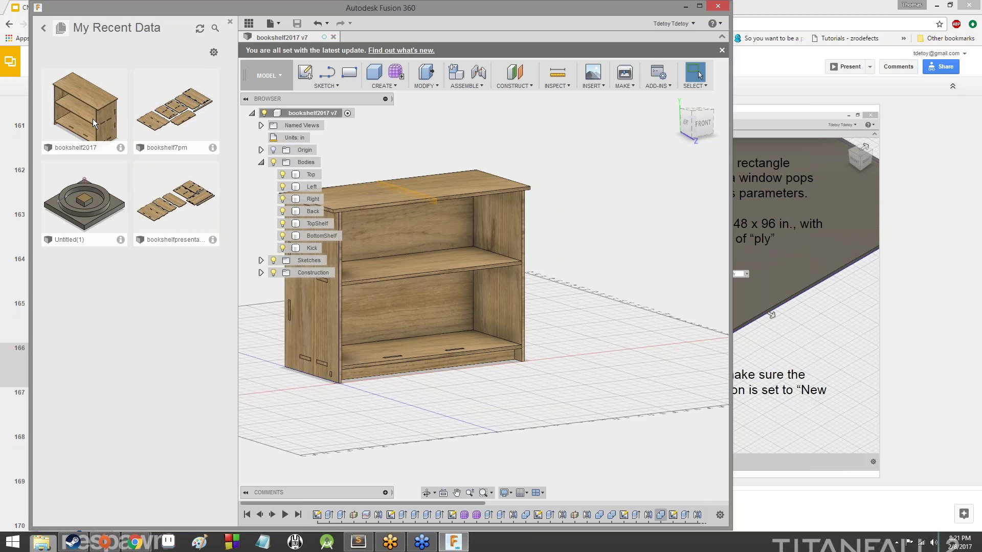
{"action": "left_click", "coordinate": [199, 29]}
{"action": "left_click", "coordinate": [196, 31]}
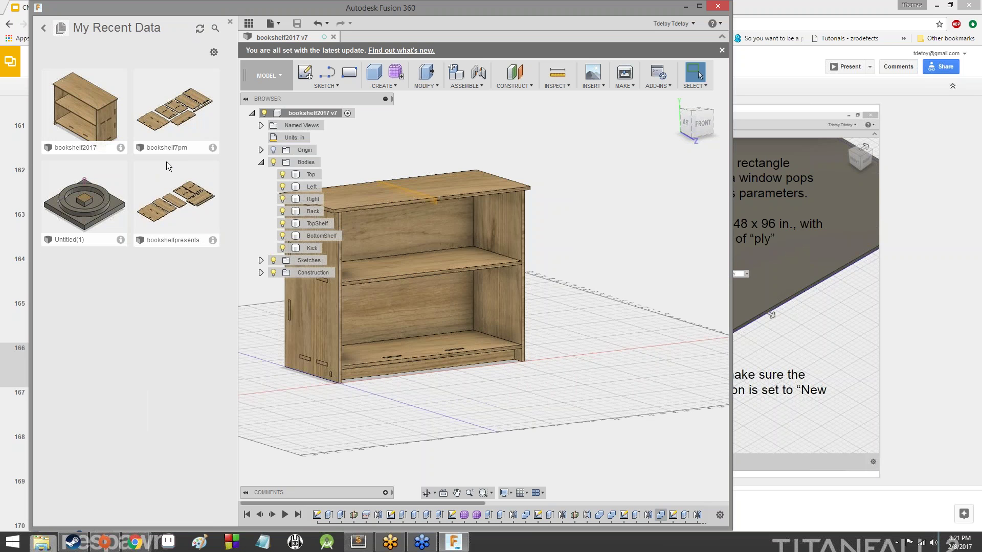
Step: Copy the bookshelf2017 design to the master branch of the First Project and open that project's file list
{"action": "right_click", "coordinate": [99, 121]}
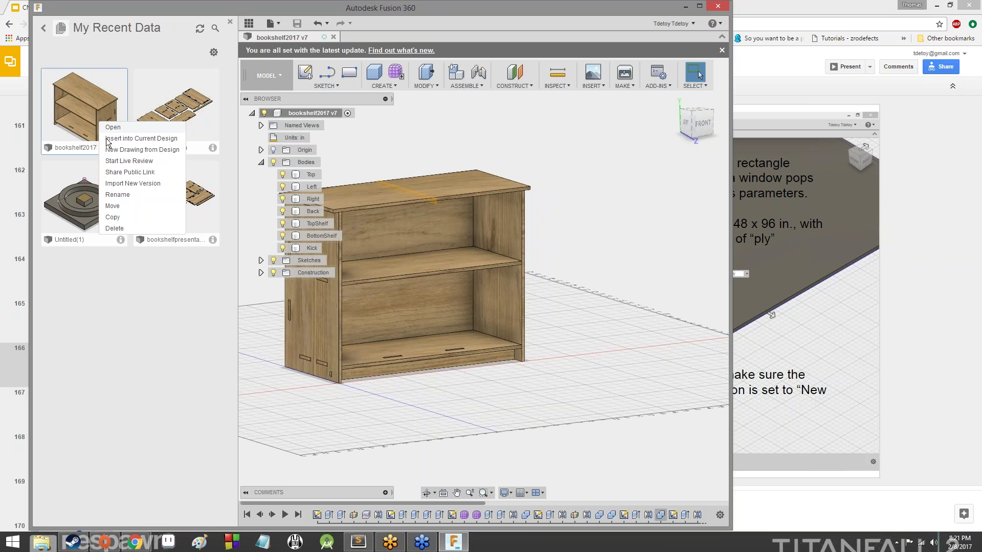
{"action": "left_click", "coordinate": [113, 216]}
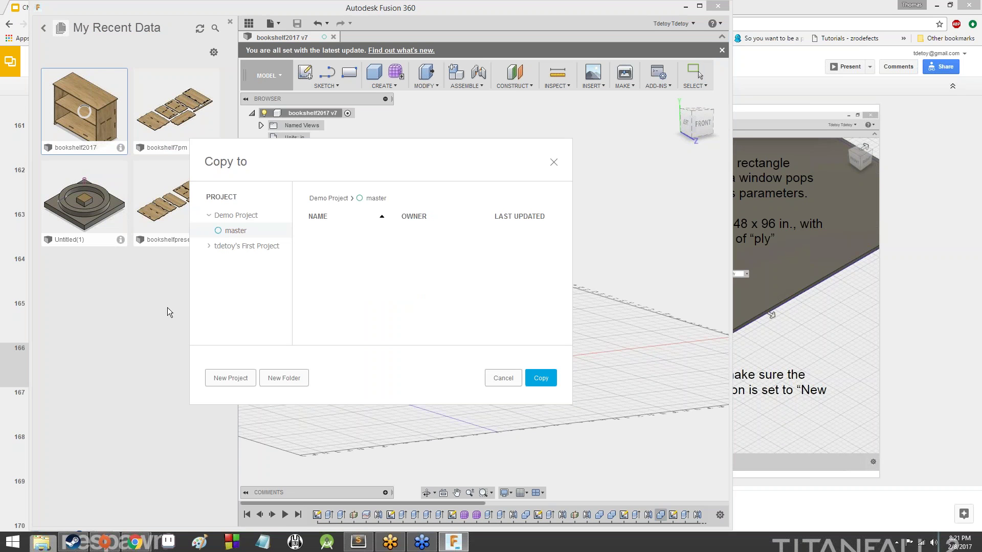
{"action": "left_click", "coordinate": [210, 250]}
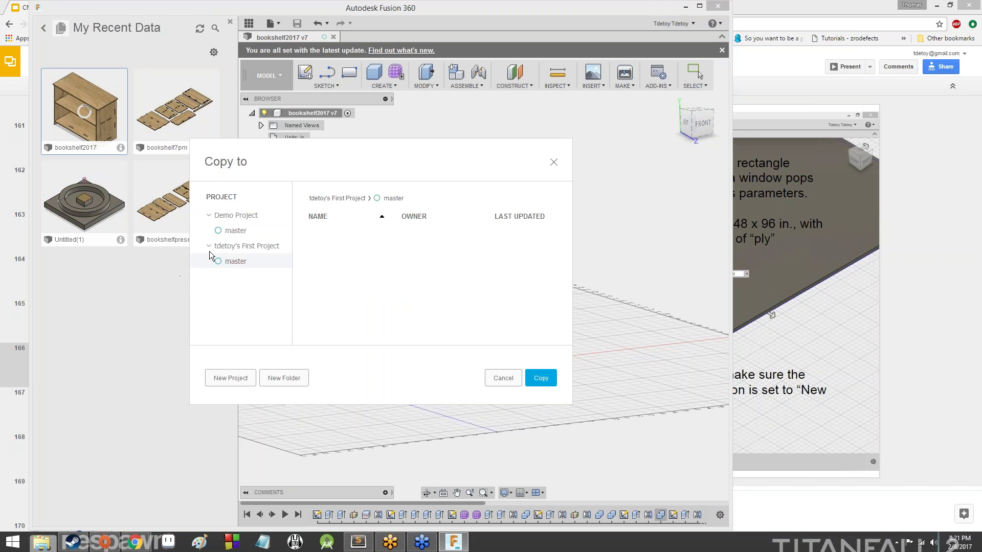
{"action": "left_click", "coordinate": [539, 379]}
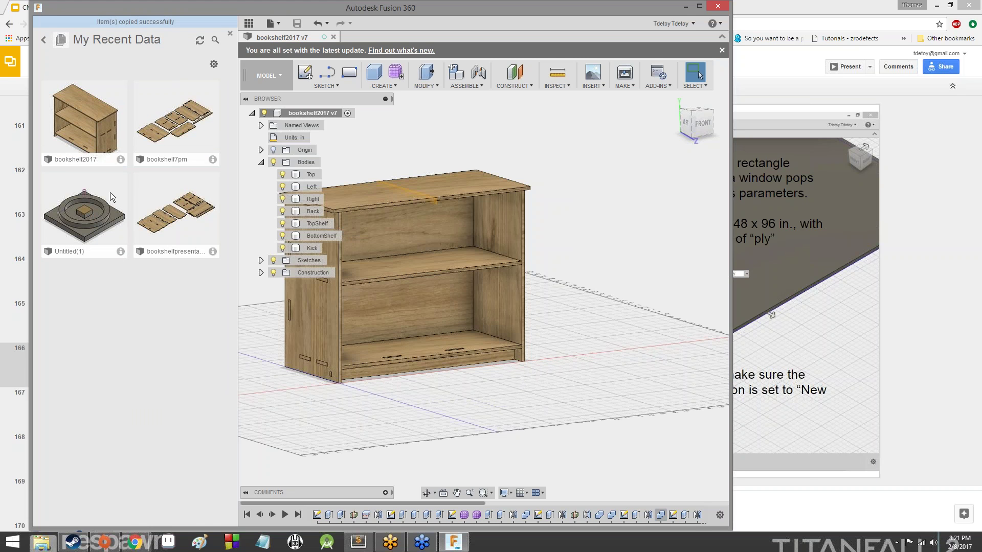
{"action": "left_click", "coordinate": [43, 39]}
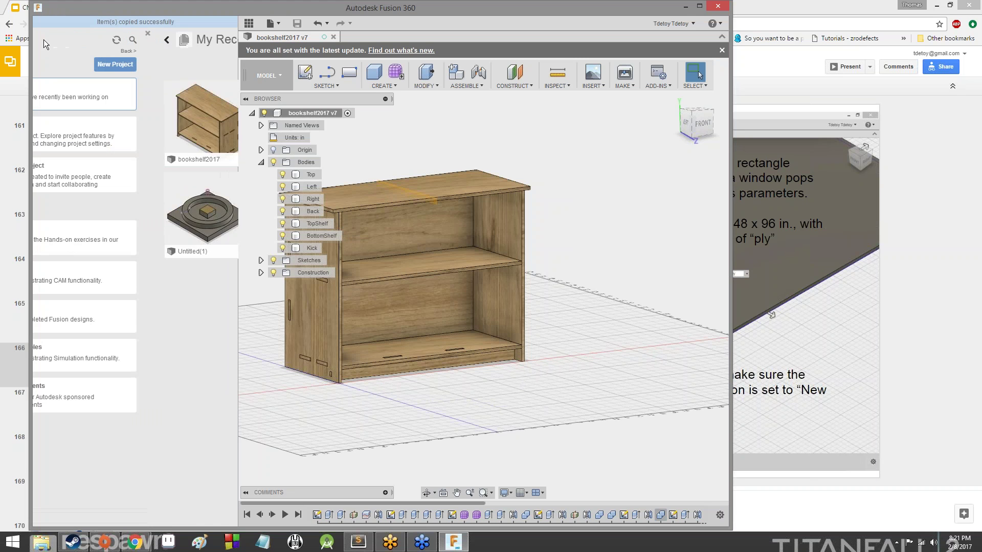
{"action": "right_click", "coordinate": [122, 166]}
{"action": "left_click", "coordinate": [99, 171]}
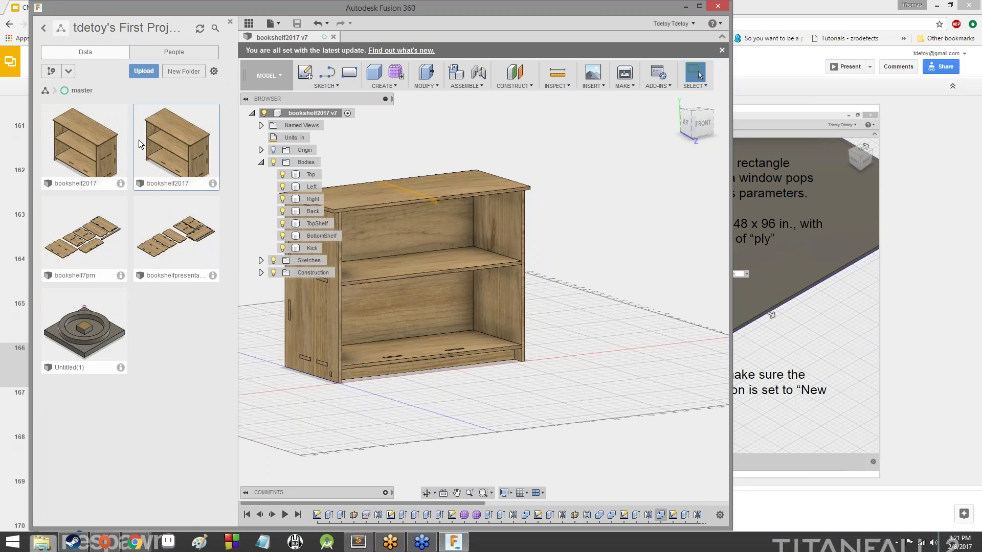
Step: Open each of the two bookshelf2017 files to tell the copy from the original, and return to the original
{"action": "double_click", "coordinate": [177, 148]}
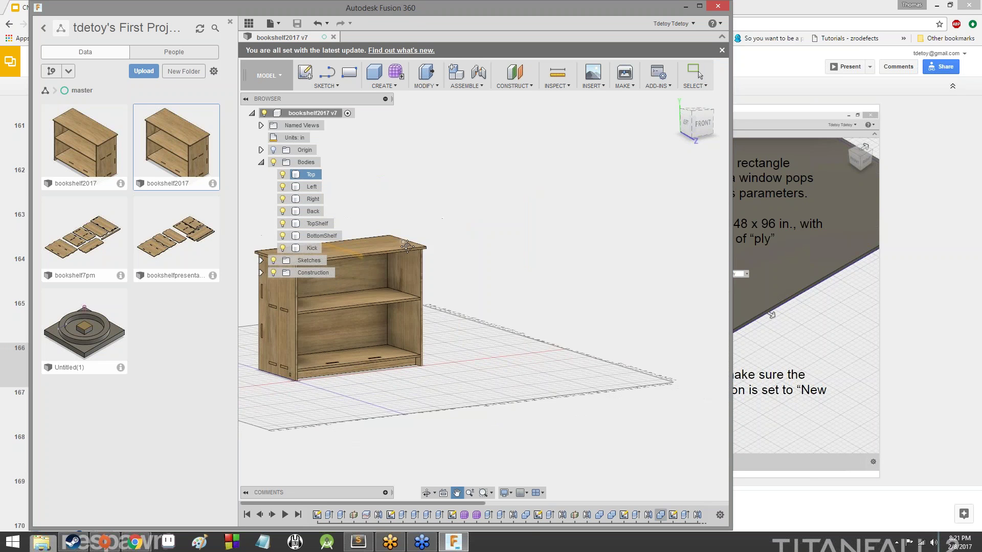
{"action": "double_click", "coordinate": [85, 143]}
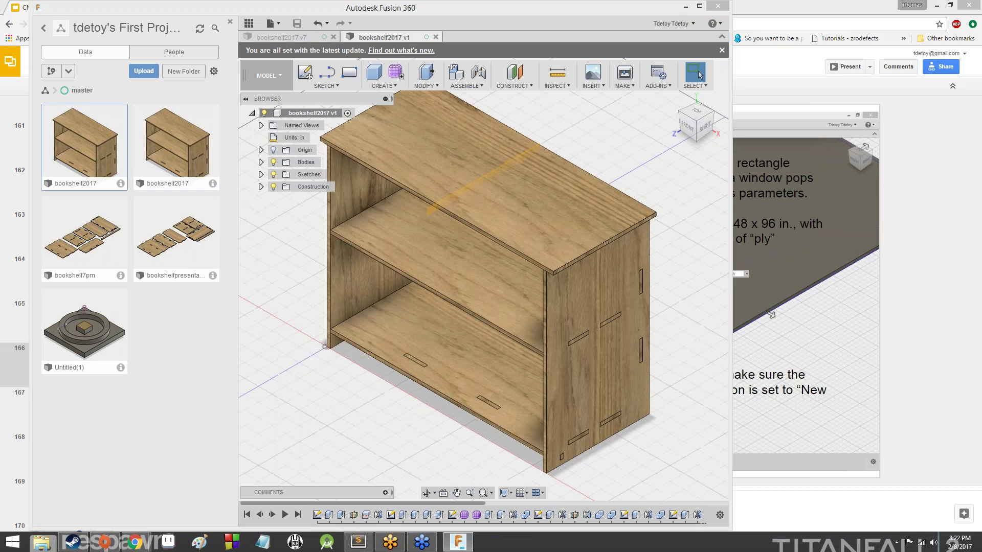
{"action": "double_click", "coordinate": [158, 160]}
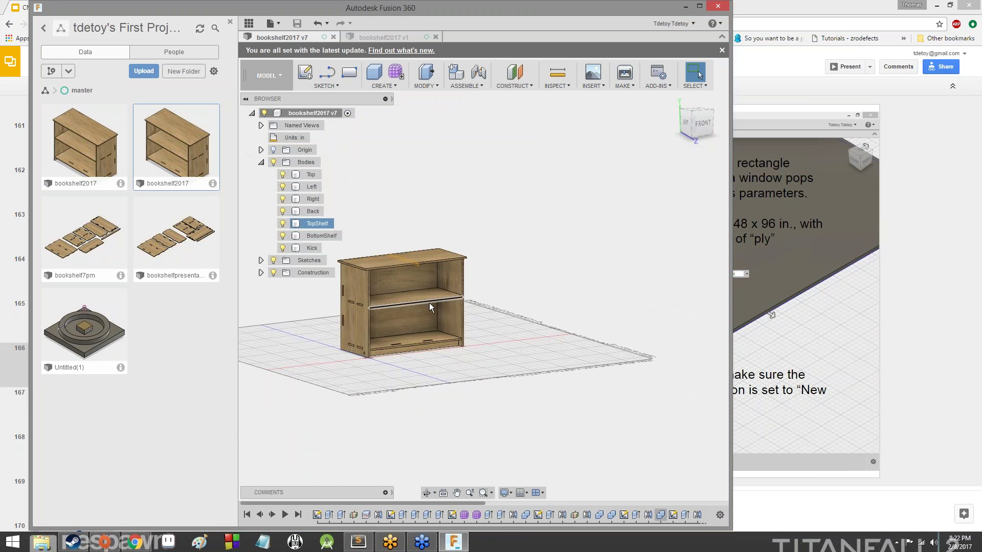
{"action": "left_click", "coordinate": [231, 22]}
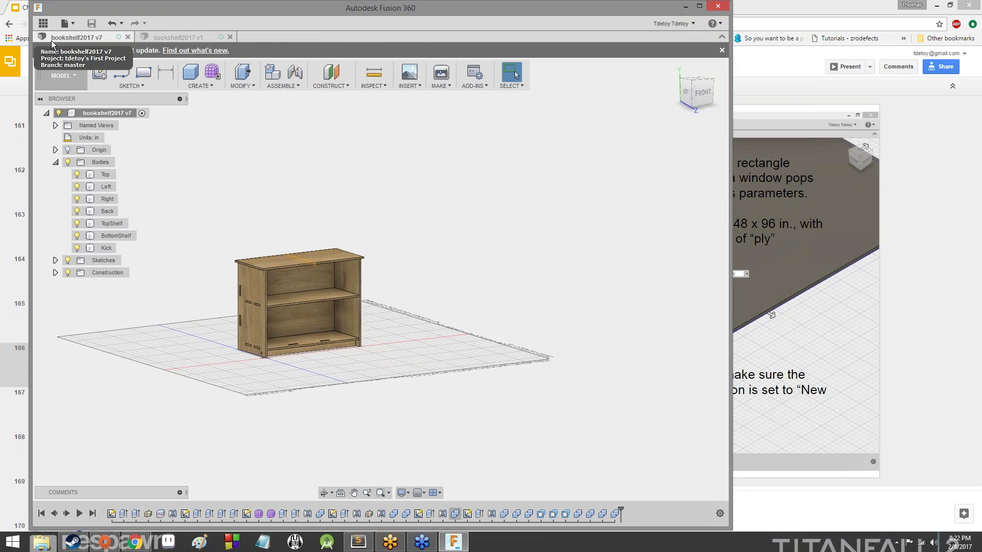
{"action": "left_click", "coordinate": [50, 23]}
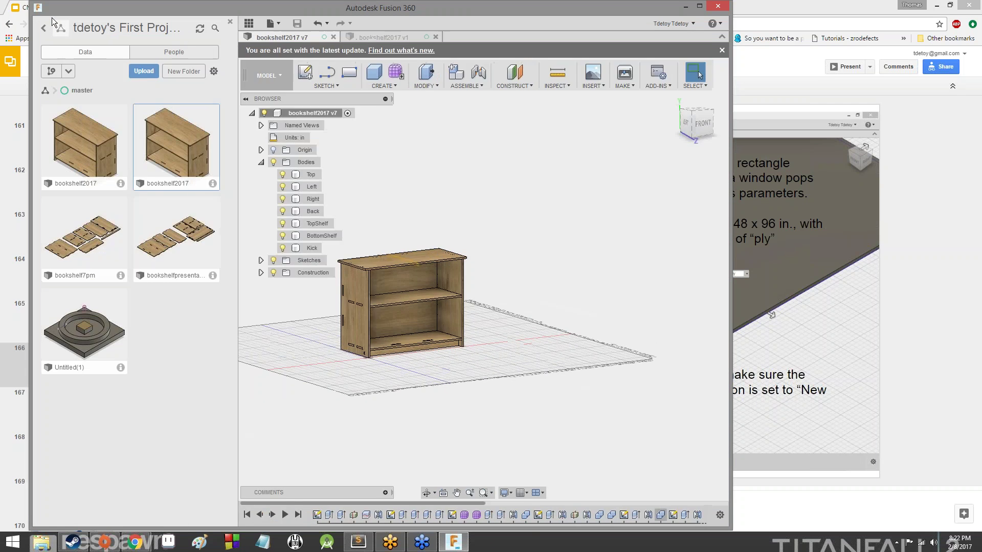
{"action": "right_click", "coordinate": [180, 161]}
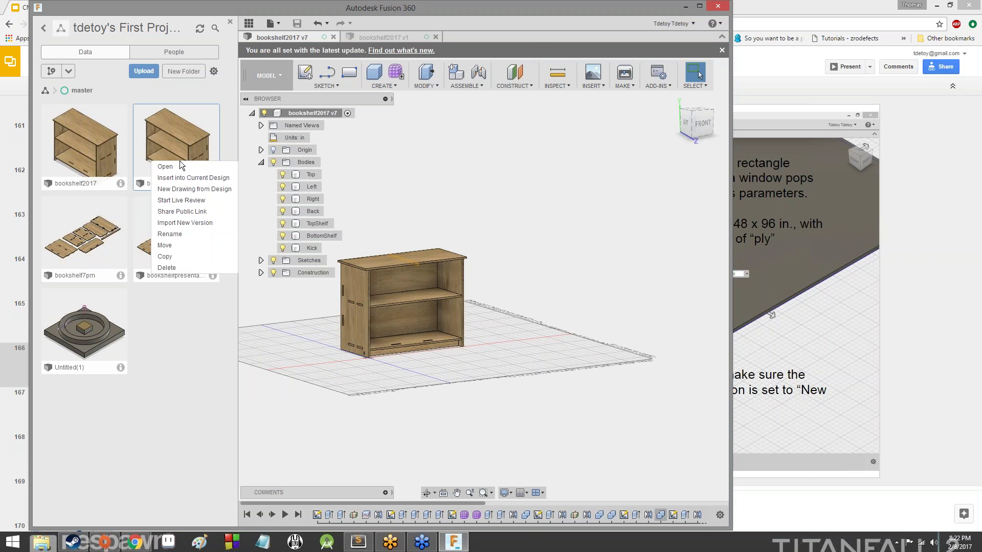
{"action": "left_click", "coordinate": [183, 255]}
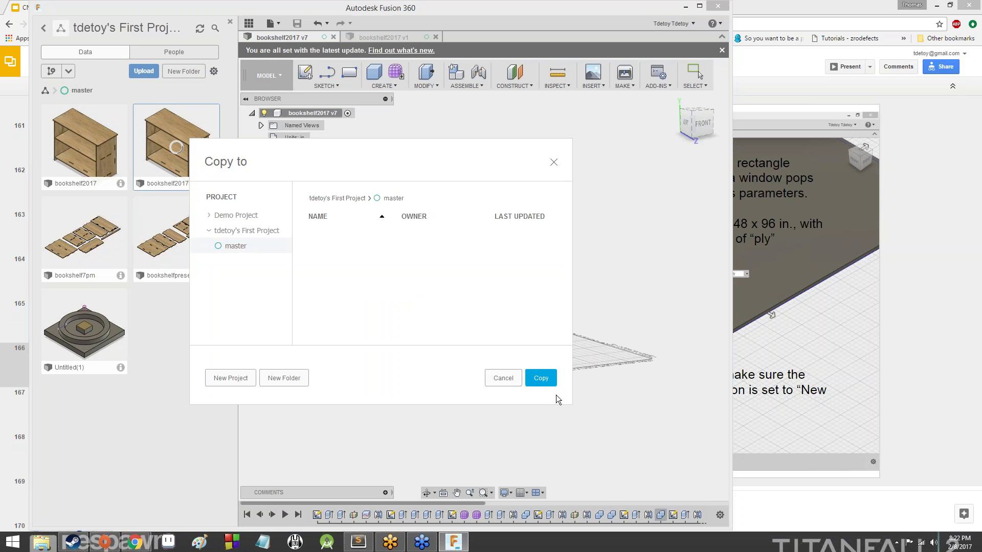
{"action": "left_click", "coordinate": [552, 163]}
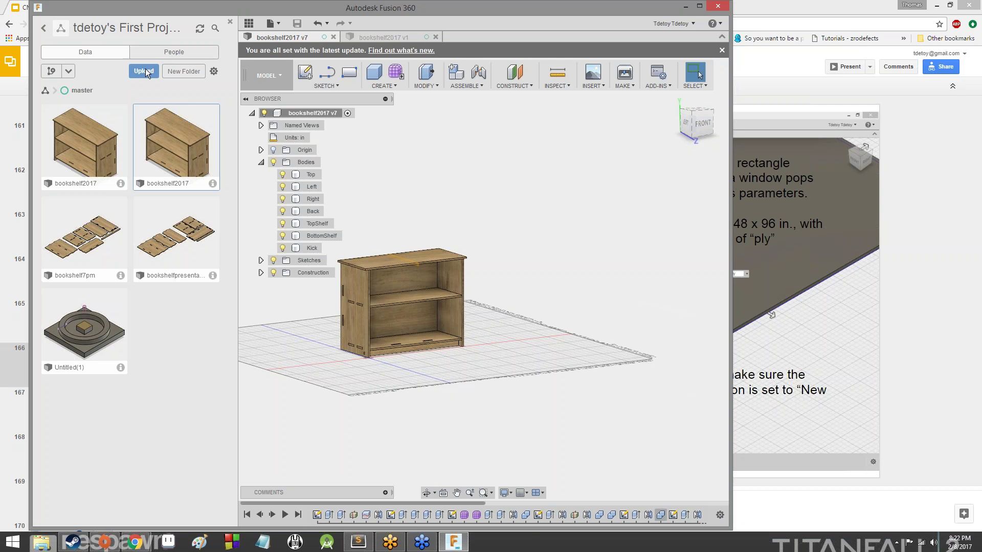
Step: Hide the project file list, start a sketch on the horizontal origin plane, and hide all the bookshelf bodies
{"action": "left_click", "coordinate": [229, 21]}
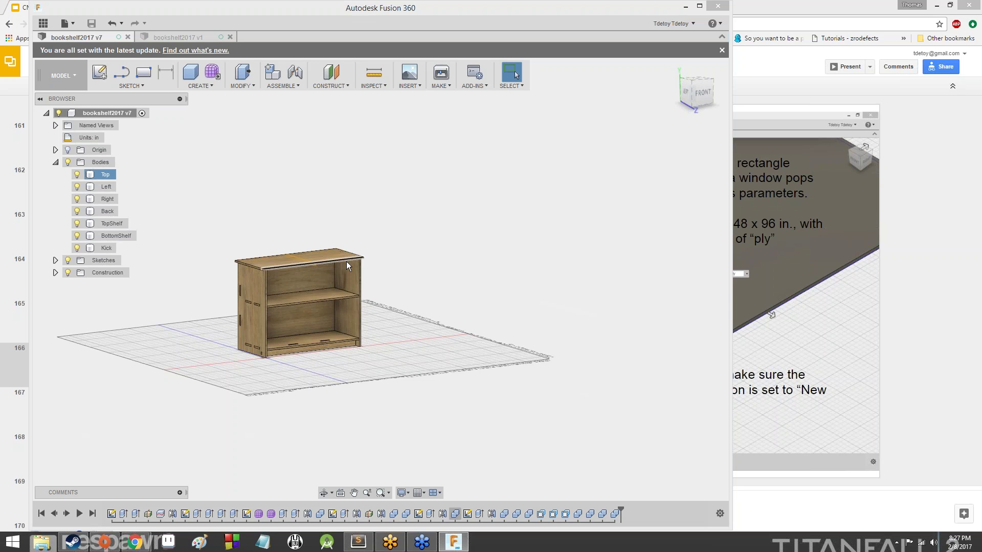
{"action": "scroll", "coordinate": [378, 238], "scroll_direction": "up", "scroll_amount": 4}
{"action": "scroll", "coordinate": [376, 240], "scroll_direction": "up", "scroll_amount": 1}
{"action": "scroll", "coordinate": [343, 255], "scroll_direction": "down", "scroll_amount": 3}
{"action": "middle_click_drag", "start_coordinate": [342, 255], "coordinate": [353, 349]}
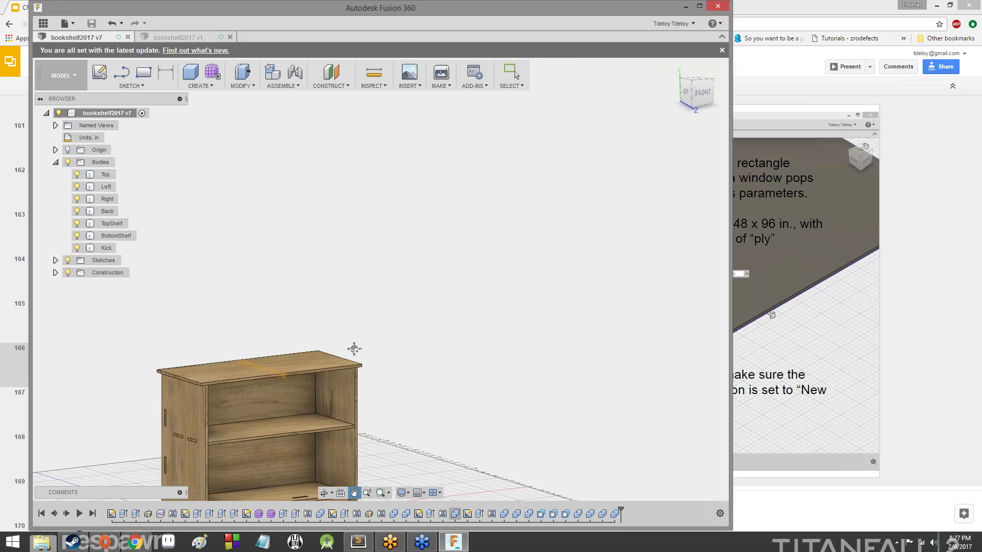
{"action": "scroll", "coordinate": [366, 309], "scroll_direction": "down", "scroll_amount": 2}
{"action": "middle_click_drag", "start_coordinate": [366, 310], "coordinate": [447, 210]}
{"action": "scroll", "coordinate": [447, 210], "scroll_direction": "down", "scroll_amount": 3}
{"action": "scroll", "coordinate": [468, 201], "scroll_direction": "up", "scroll_amount": 3}
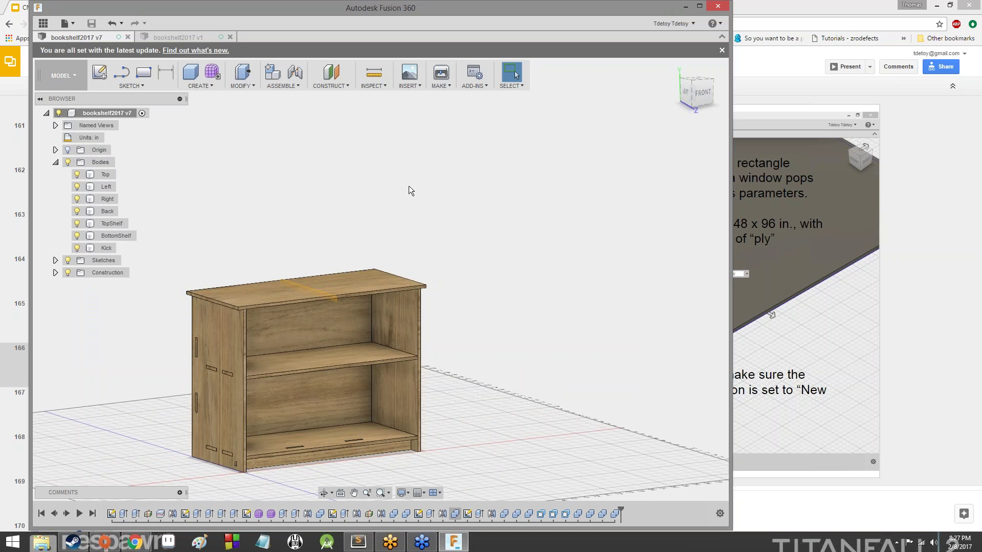
{"action": "left_click", "coordinate": [103, 75]}
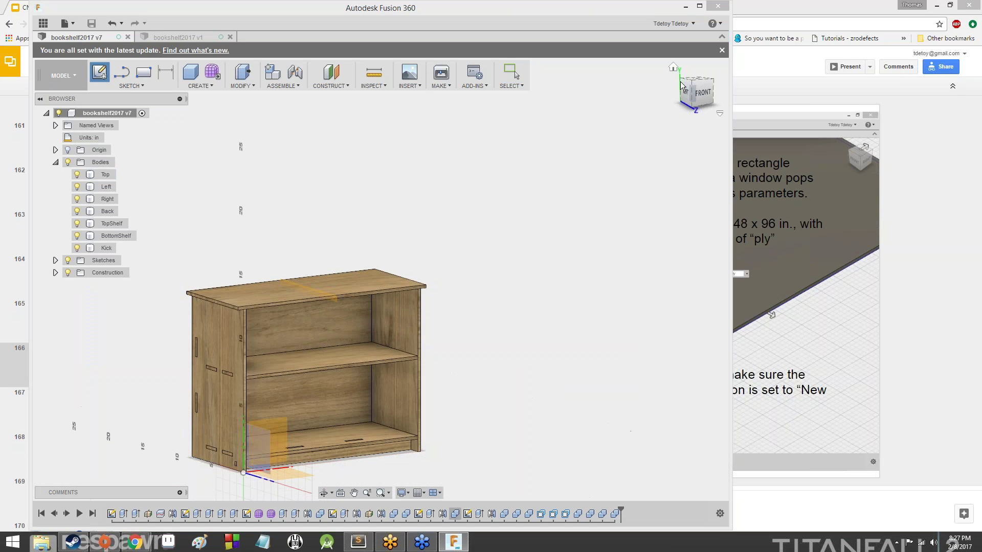
{"action": "left_click_drag", "start_coordinate": [699, 94], "coordinate": [688, 134]}
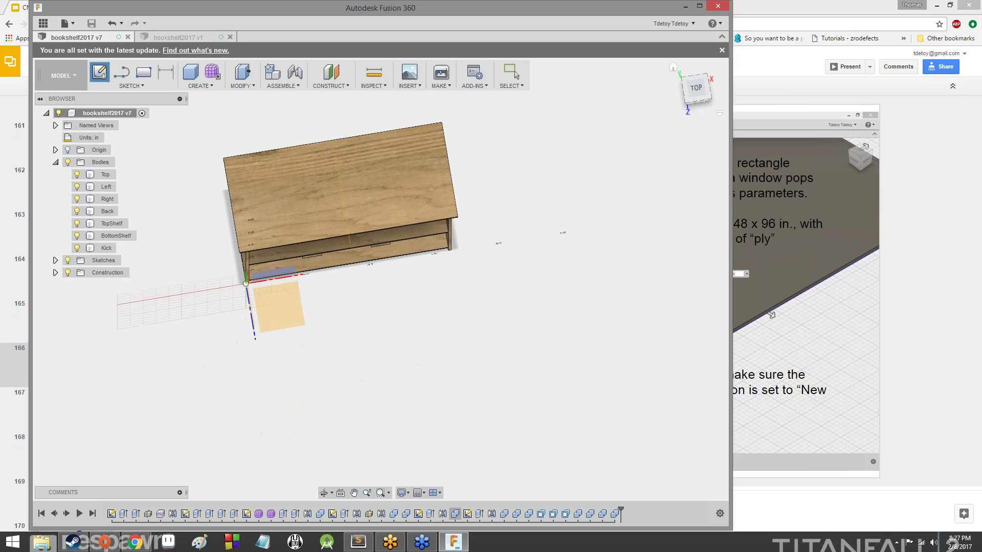
{"action": "left_click", "coordinate": [284, 308]}
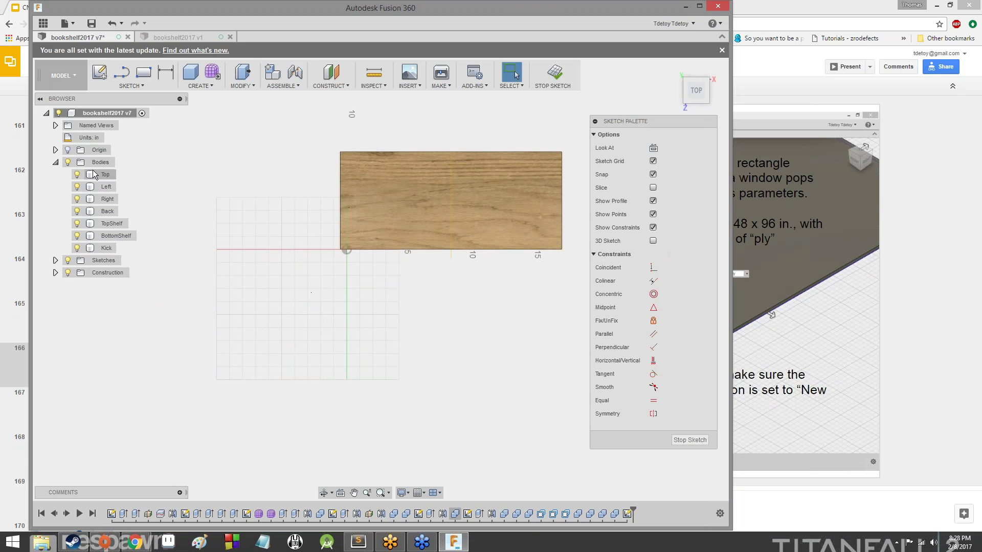
{"action": "left_click", "coordinate": [68, 162]}
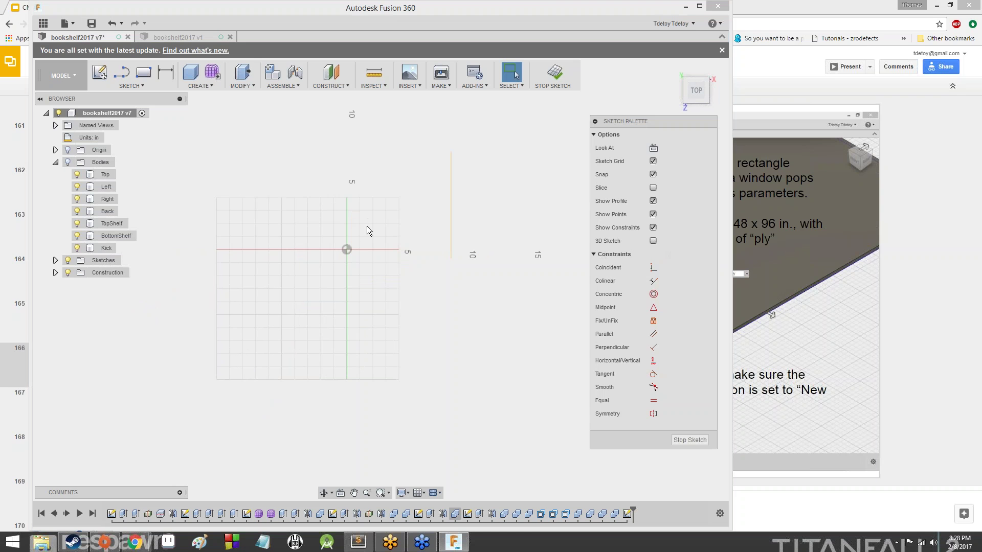
Step: Draw a two-point rectangle from the origin, about 28 in wide and 31 in tall
{"action": "left_click", "coordinate": [144, 75]}
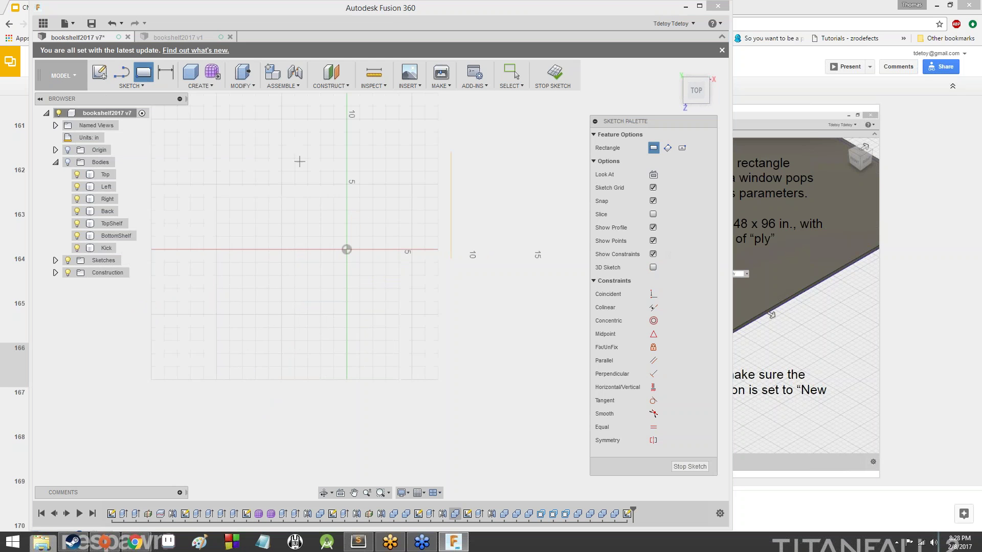
{"action": "left_click", "coordinate": [347, 249]}
{"action": "scroll", "coordinate": [413, 247], "scroll_direction": "down", "scroll_amount": 4}
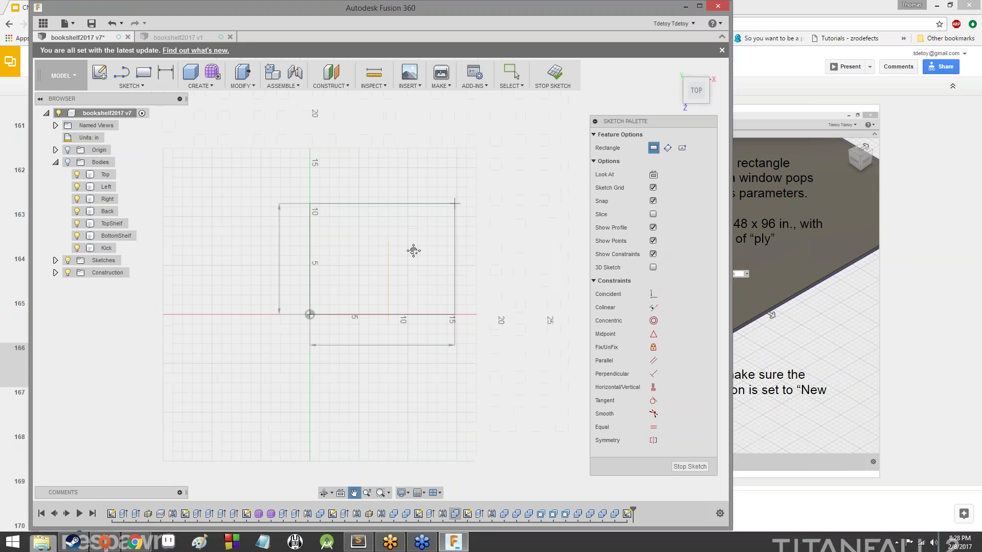
{"action": "left_click", "coordinate": [516, 99]}
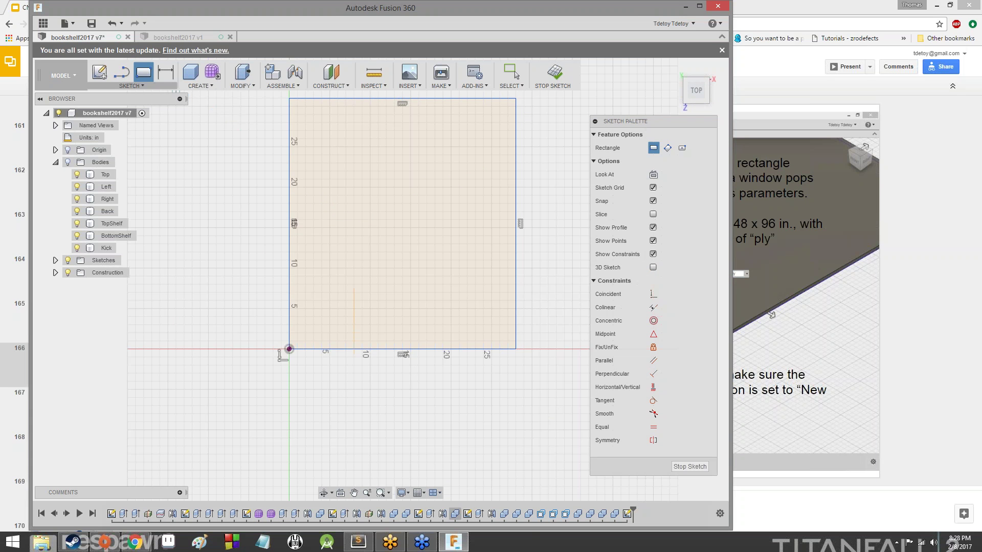
Step: Dimension the rectangle to 24 in wide and 48 in tall
{"action": "left_click", "coordinate": [164, 79]}
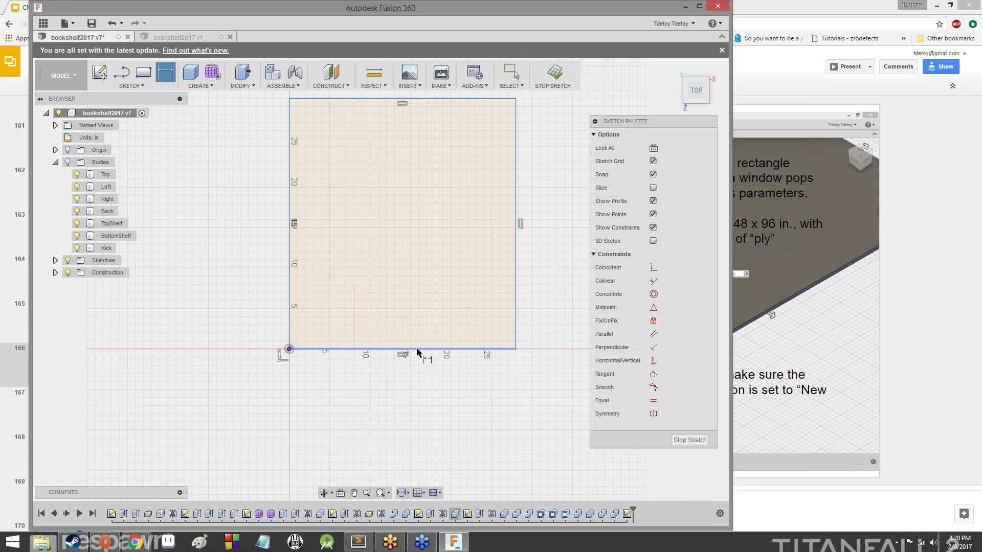
{"action": "left_click", "coordinate": [419, 351]}
{"action": "left_click", "coordinate": [423, 393]}
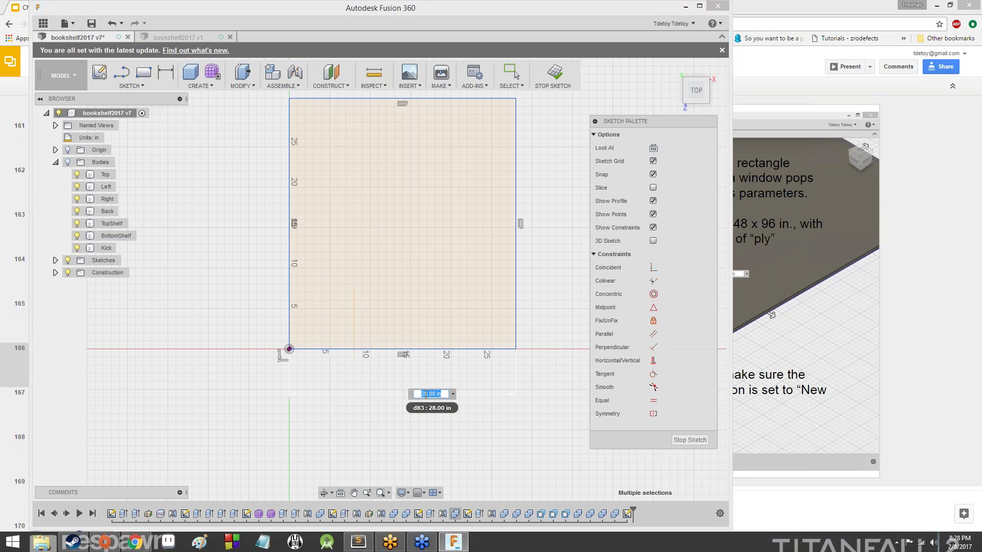
{"action": "type", "text": "24"}
{"action": "key", "text": "Return"}
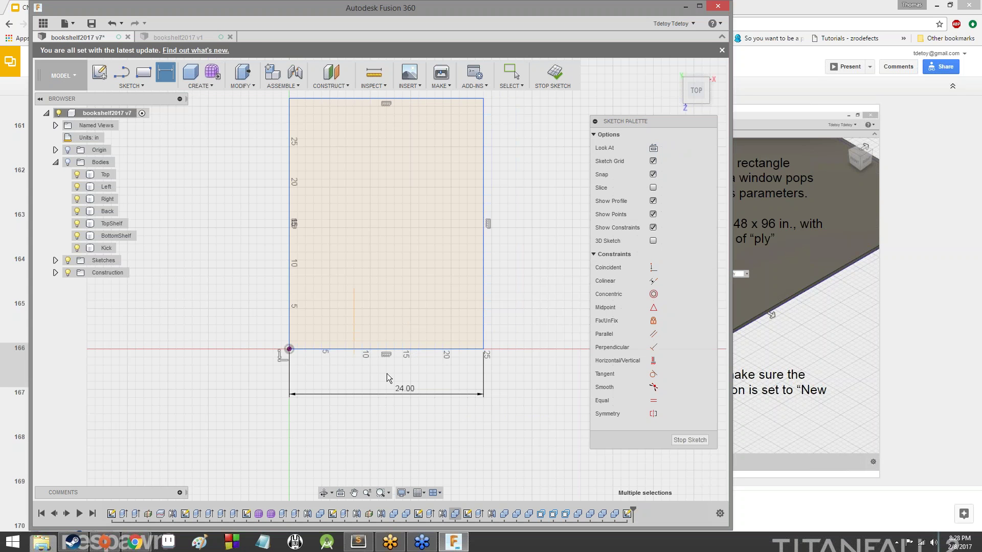
{"action": "left_click", "coordinate": [287, 195]}
{"action": "left_click", "coordinate": [244, 198]}
{"action": "type", "text": "4"}
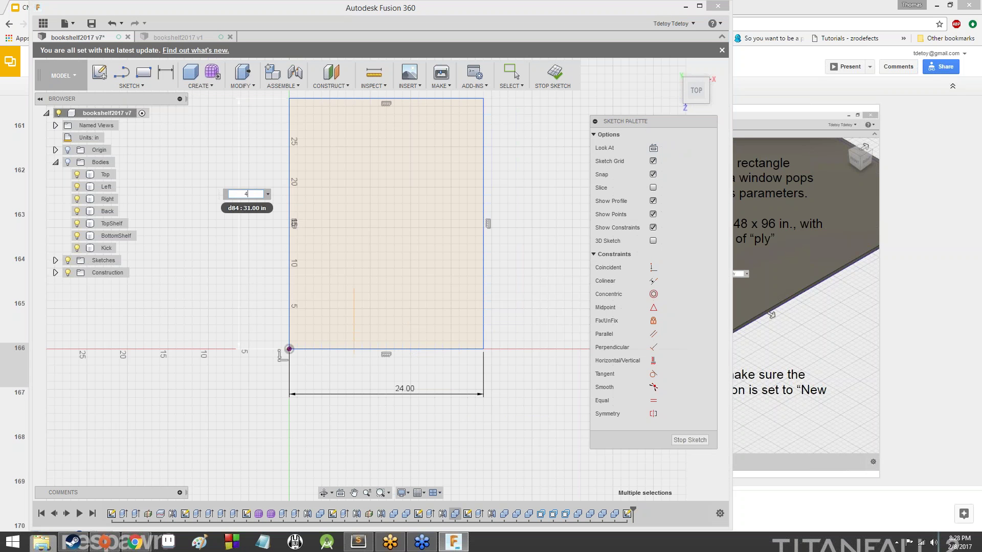
{"action": "type", "text": "8"}
{"action": "key", "text": "Return"}
Step: Try to extrude the 24 by 48 in rectangle by the Ply parameter as a new body
{"action": "scroll", "coordinate": [449, 197], "scroll_direction": "up", "scroll_amount": 3}
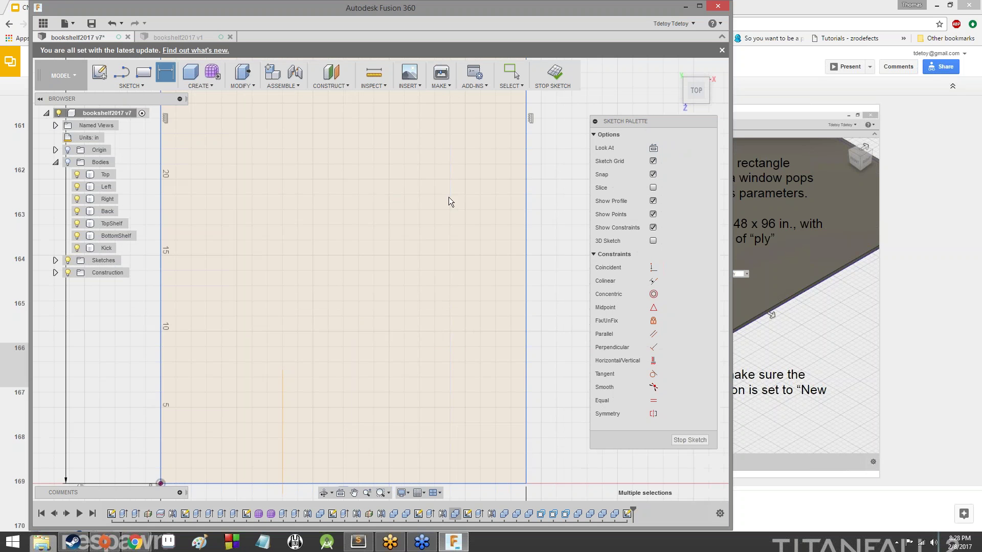
{"action": "scroll", "coordinate": [455, 198], "scroll_direction": "down", "scroll_amount": 8}
{"action": "scroll", "coordinate": [444, 154], "scroll_direction": "up", "scroll_amount": 3}
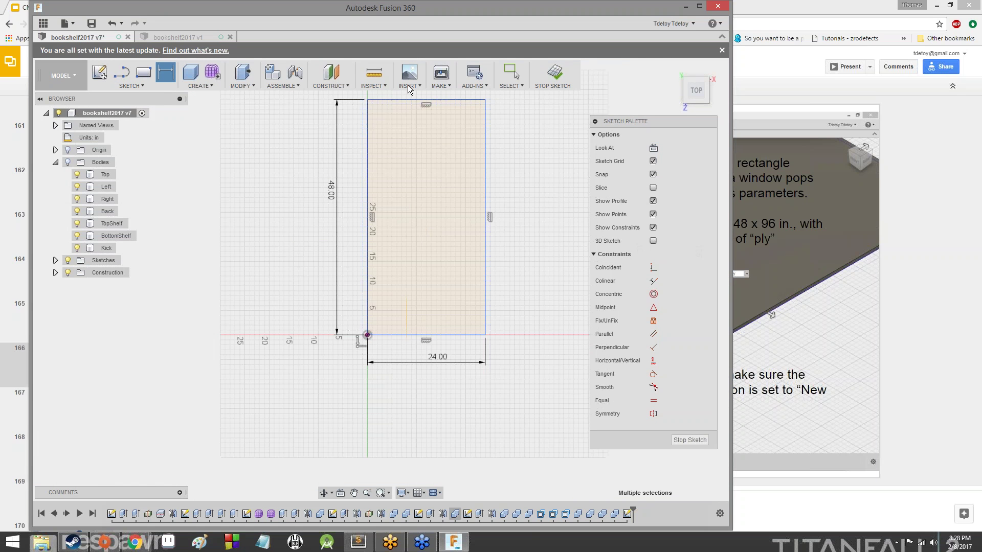
{"action": "mouse_move", "coordinate": [696, 92]}
{"action": "left_mouse_down"}
{"action": "mouse_move", "coordinate": [671, 72]}
{"action": "mouse_move", "coordinate": [683, 105]}
{"action": "mouse_move", "coordinate": [672, 73]}
{"action": "left_mouse_up"}
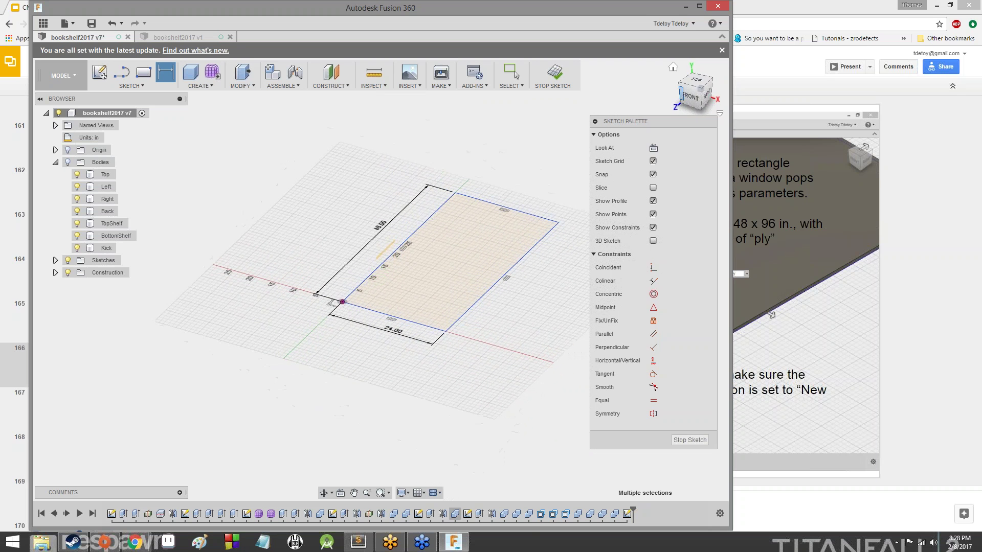
{"action": "left_click", "coordinate": [205, 84]}
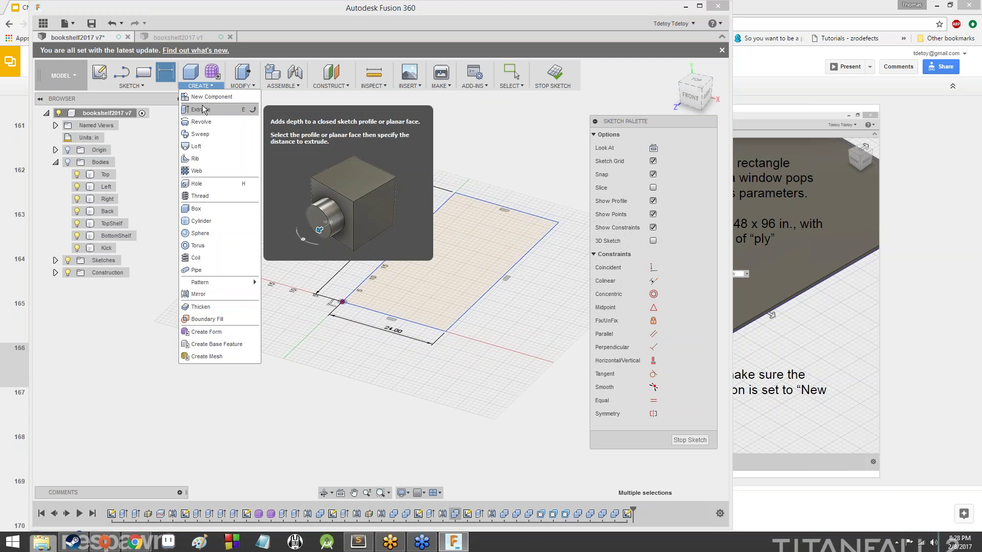
{"action": "left_click", "coordinate": [203, 113]}
{"action": "left_click", "coordinate": [445, 271]}
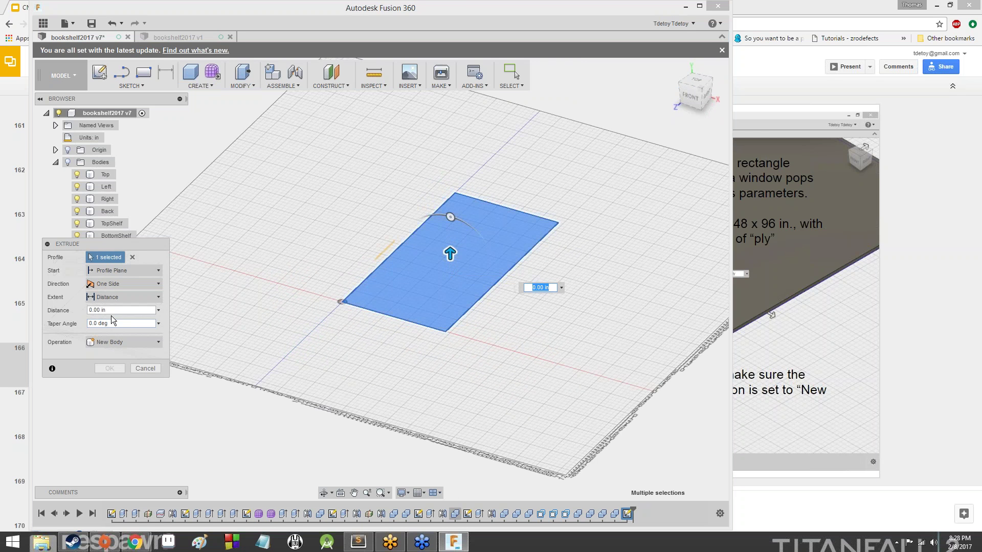
{"action": "left_click_drag", "start_coordinate": [101, 310], "coordinate": [89, 311]}
{"action": "key", "text": "BackSpace"}
{"action": "type", "text": "P"}
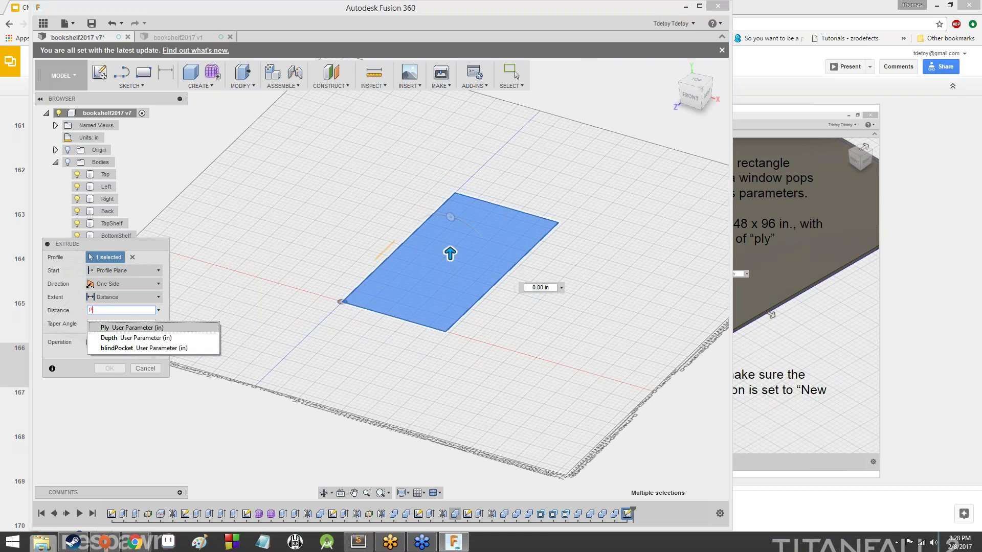
{"action": "type", "text": "ly"}
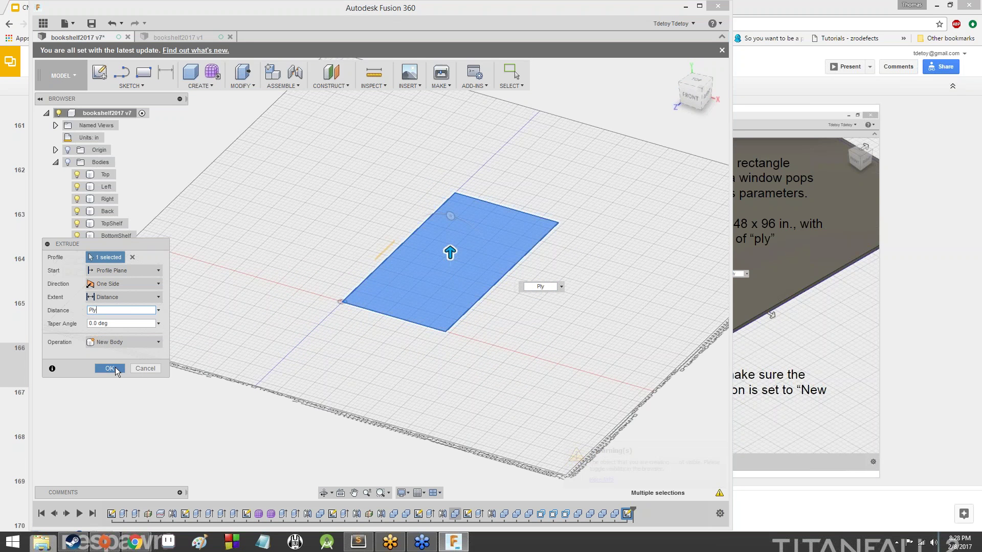
{"action": "left_click", "coordinate": [109, 369]}
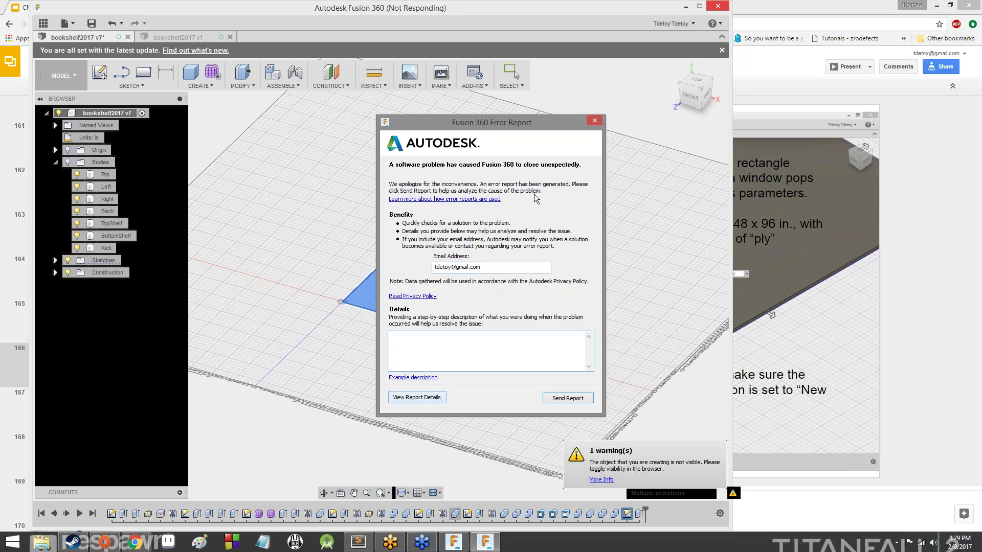
Step: Examine the details of the crash report and the descriptions of the files it contains
{"action": "left_click", "coordinate": [401, 402]}
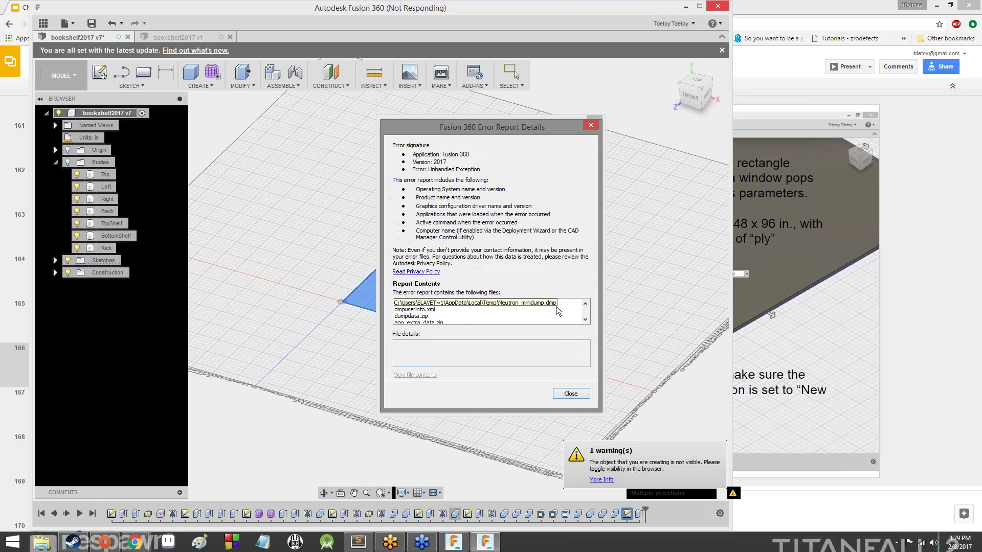
{"action": "left_click", "coordinate": [585, 318]}
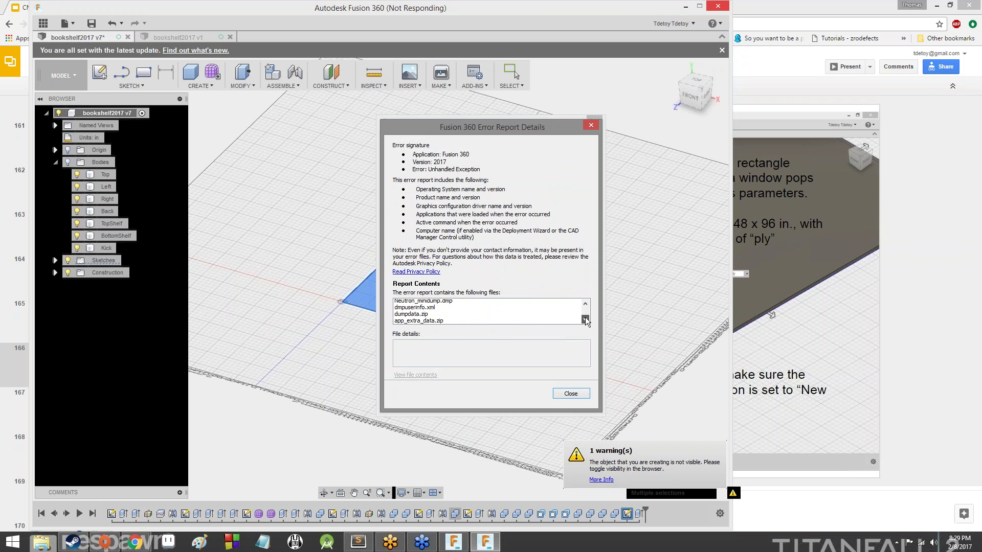
{"action": "left_click", "coordinate": [586, 318]}
{"action": "left_click", "coordinate": [578, 304]}
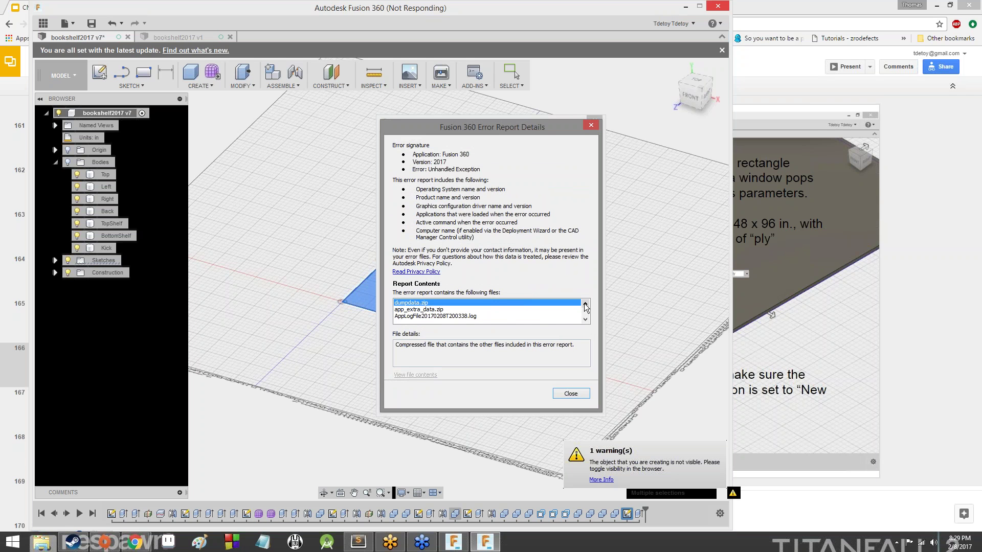
{"action": "left_click", "coordinate": [558, 317]}
{"action": "left_click", "coordinate": [531, 305]}
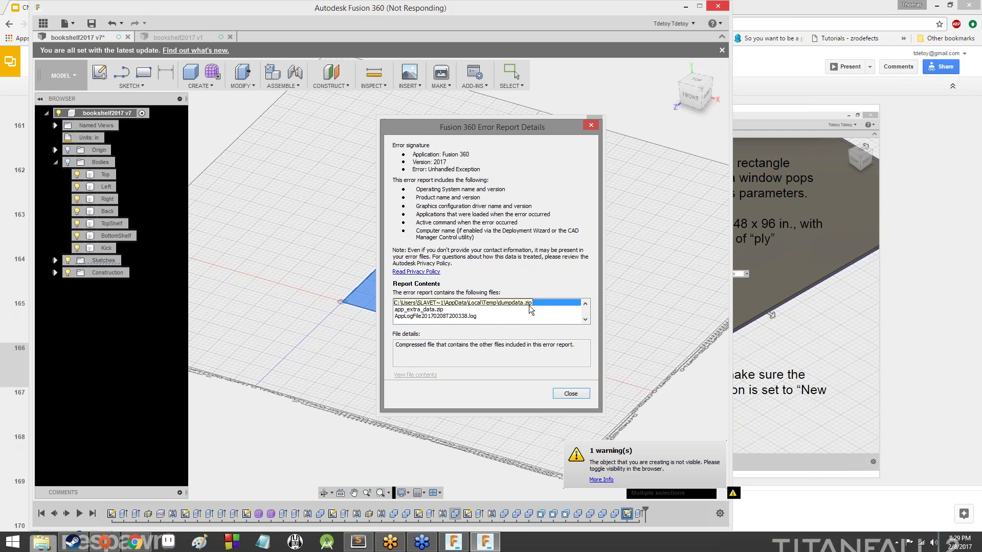
{"action": "left_click", "coordinate": [518, 311]}
{"action": "key", "text": "Up"}
{"action": "key", "text": "Up"}
{"action": "key", "text": "Up"}
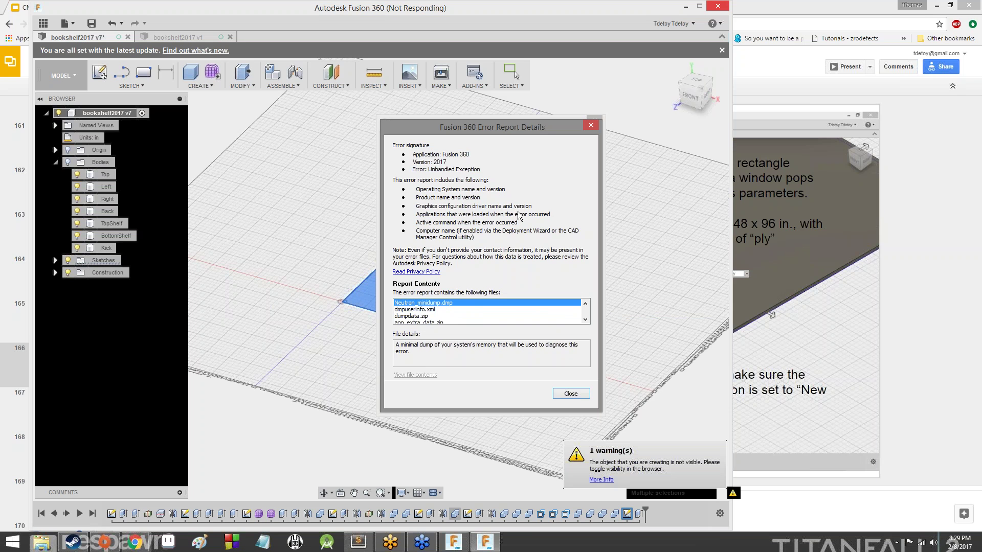
Step: Close the report details and cancel the error report without sending it
{"action": "left_click", "coordinate": [577, 394]}
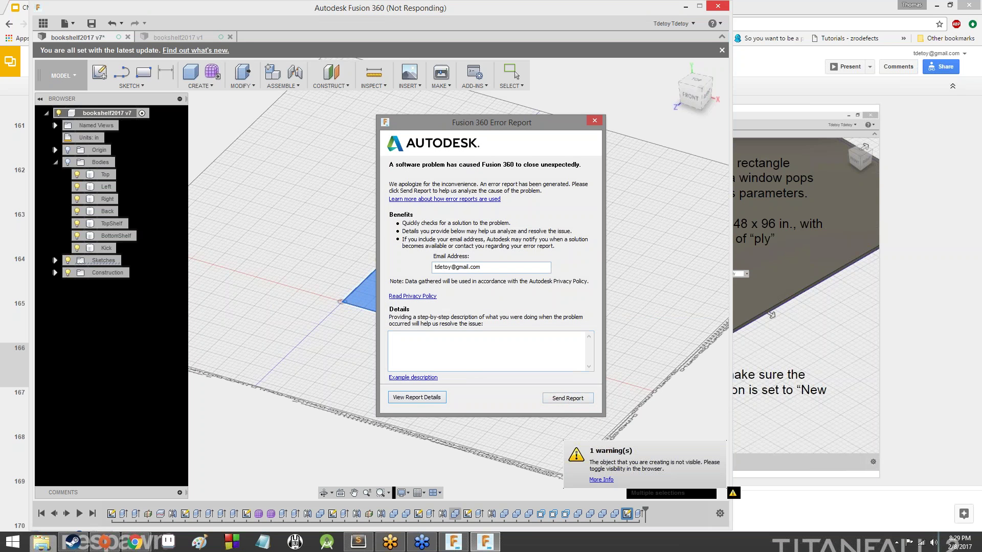
{"action": "left_click", "coordinate": [595, 121]}
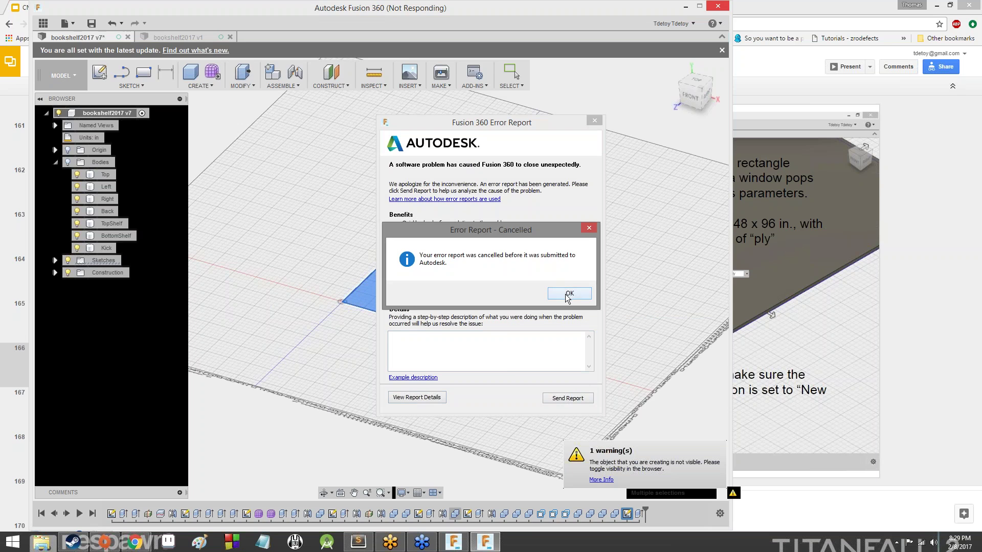
{"action": "left_click", "coordinate": [566, 294]}
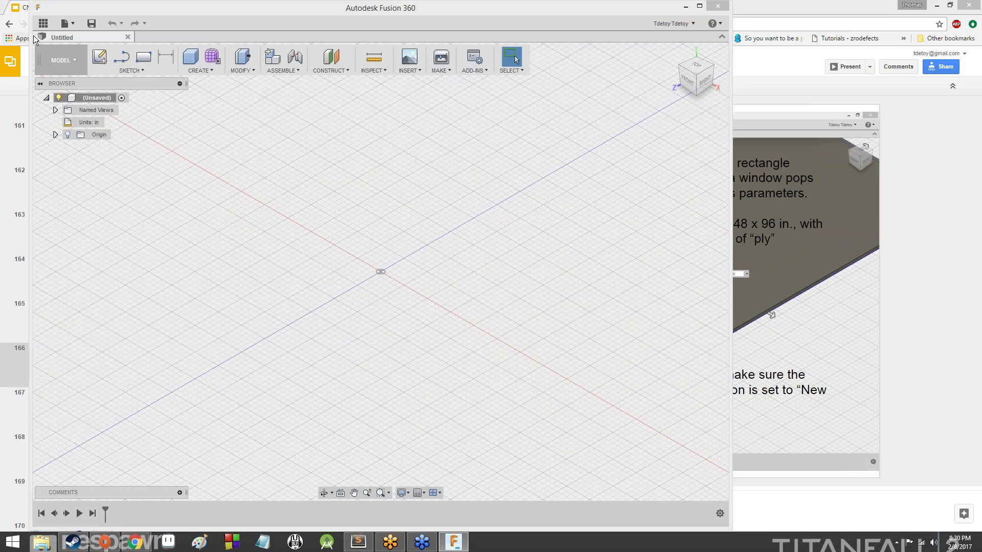
Step: Show the First Project's file list and reopen version 7 of the bookshelf2017 design
{"action": "left_click", "coordinate": [47, 23]}
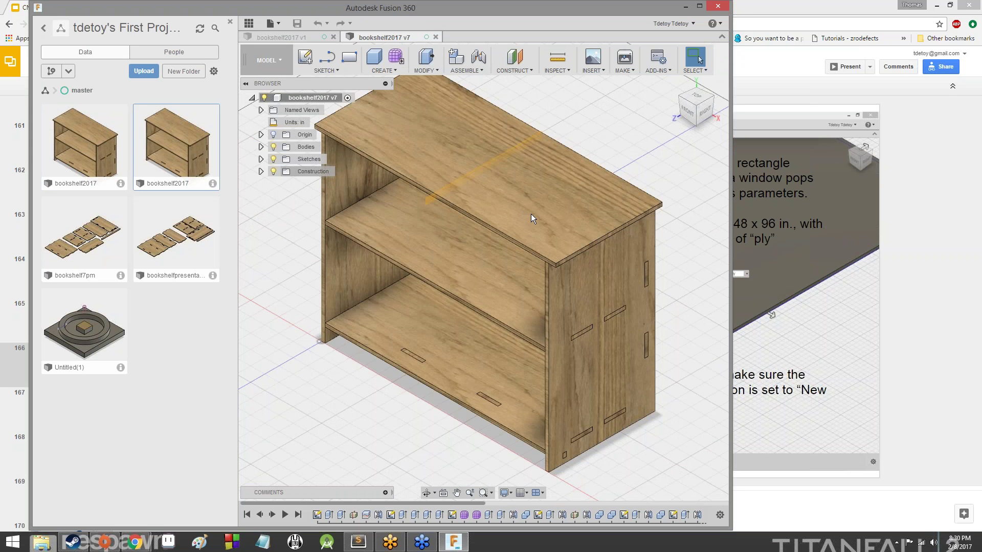
{"action": "scroll", "coordinate": [531, 214], "scroll_direction": "down", "scroll_amount": 3}
{"action": "scroll", "coordinate": [531, 214], "scroll_direction": "down", "scroll_amount": 4}
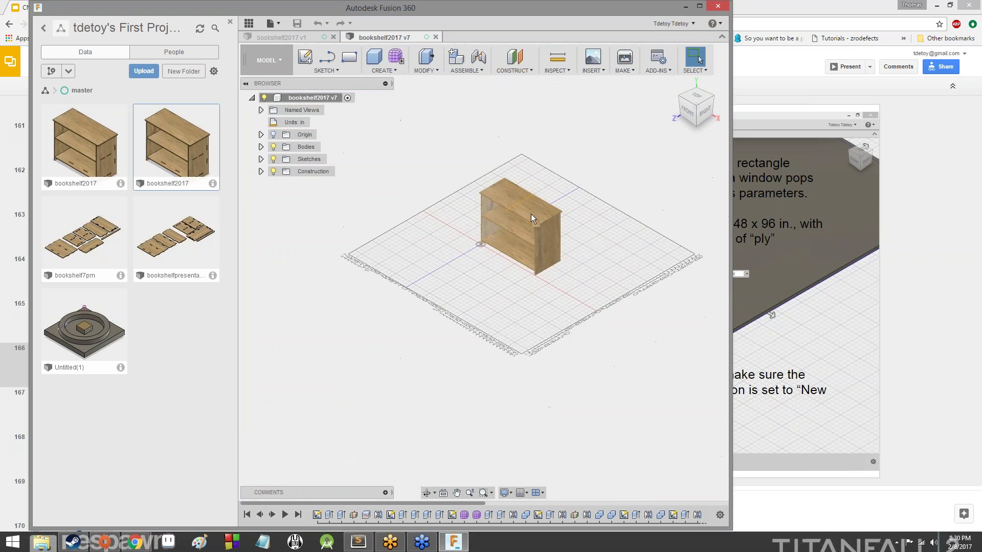
Step: Close the bookshelf2017 v1 document, keeping bookshelf2017 v7 open, and hide the data panel
{"action": "scroll", "coordinate": [530, 213], "scroll_direction": "up", "scroll_amount": 5}
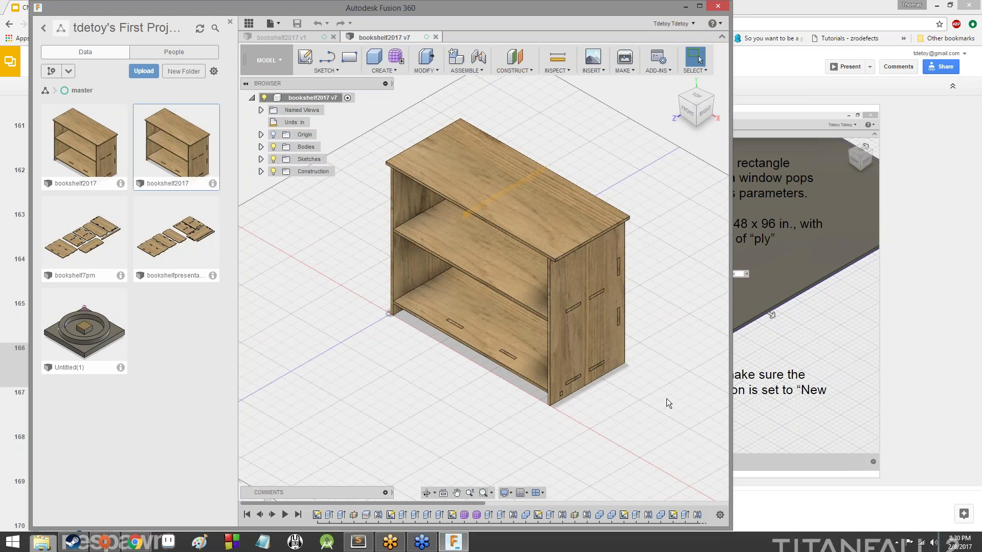
{"action": "left_click", "coordinate": [286, 38]}
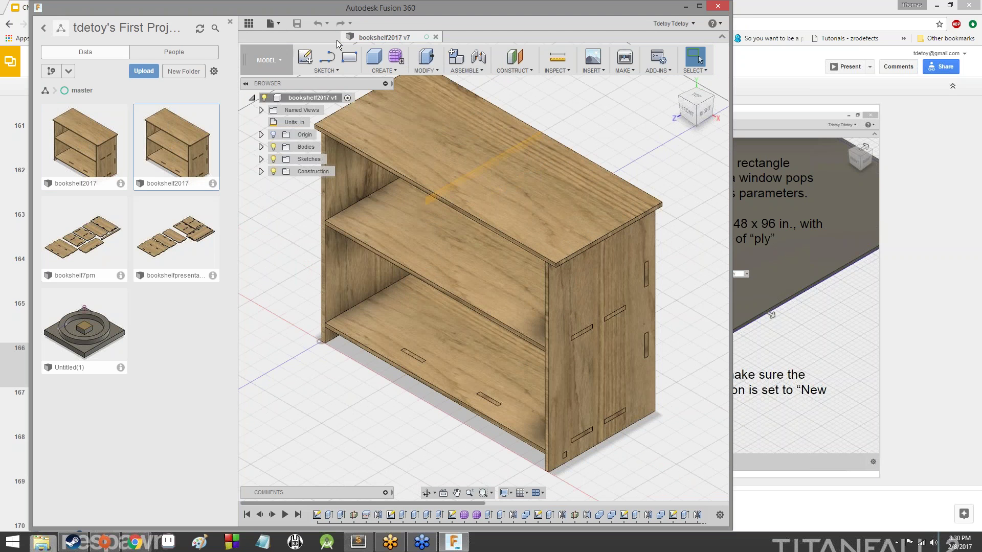
{"action": "left_click", "coordinate": [334, 37]}
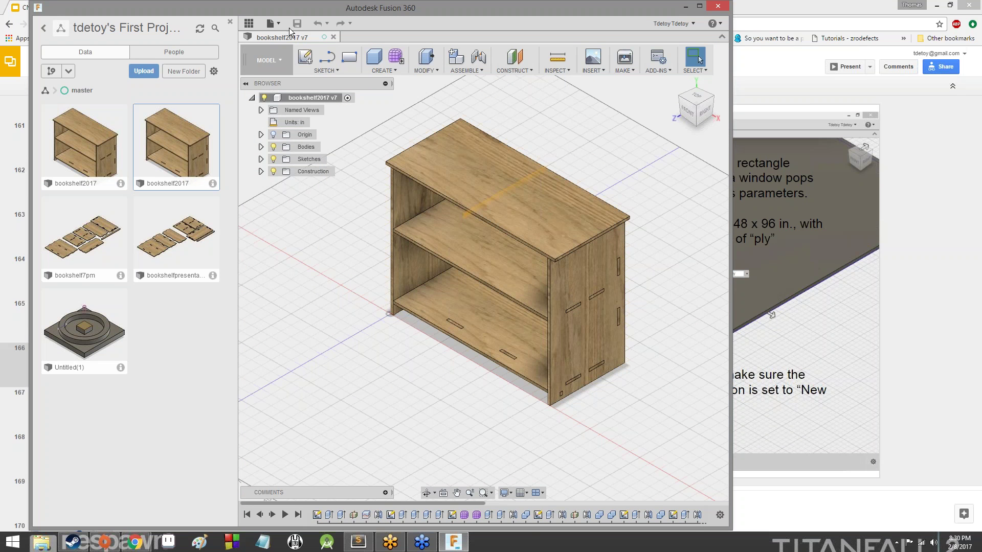
{"action": "left_click", "coordinate": [228, 23]}
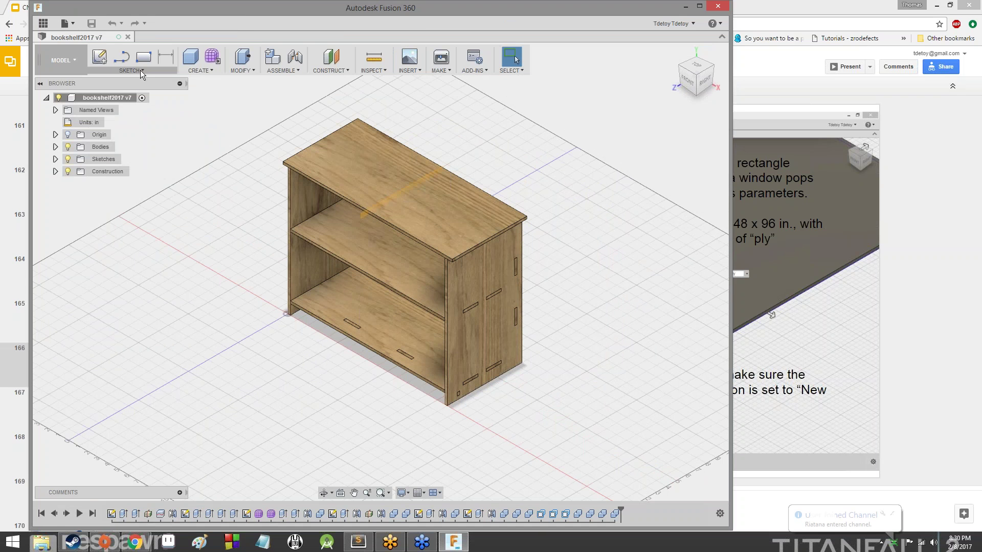
Step: Start a sketch on the horizontal origin plane and hide all seven bookshelf bodies, from Top to Kick
{"action": "left_click", "coordinate": [103, 57]}
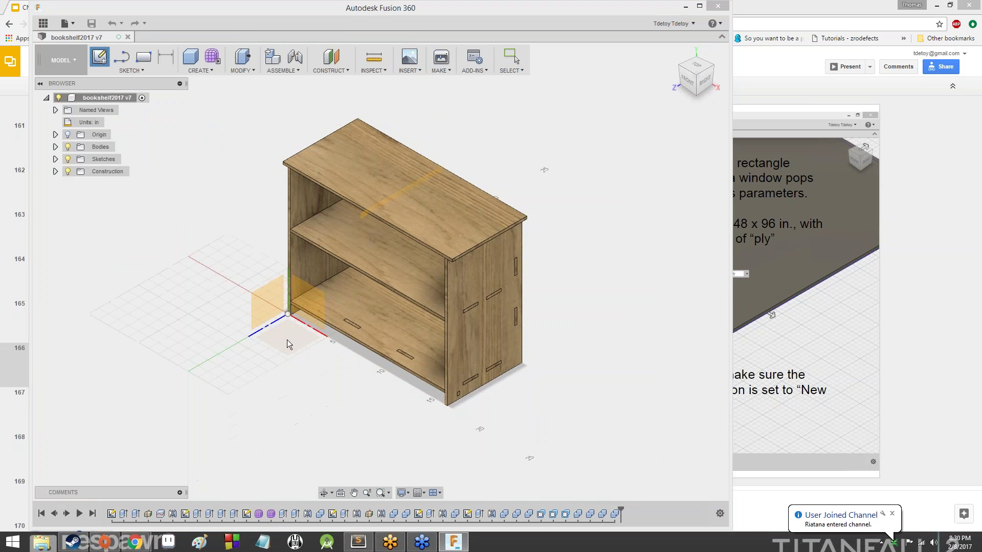
{"action": "left_click", "coordinate": [287, 339]}
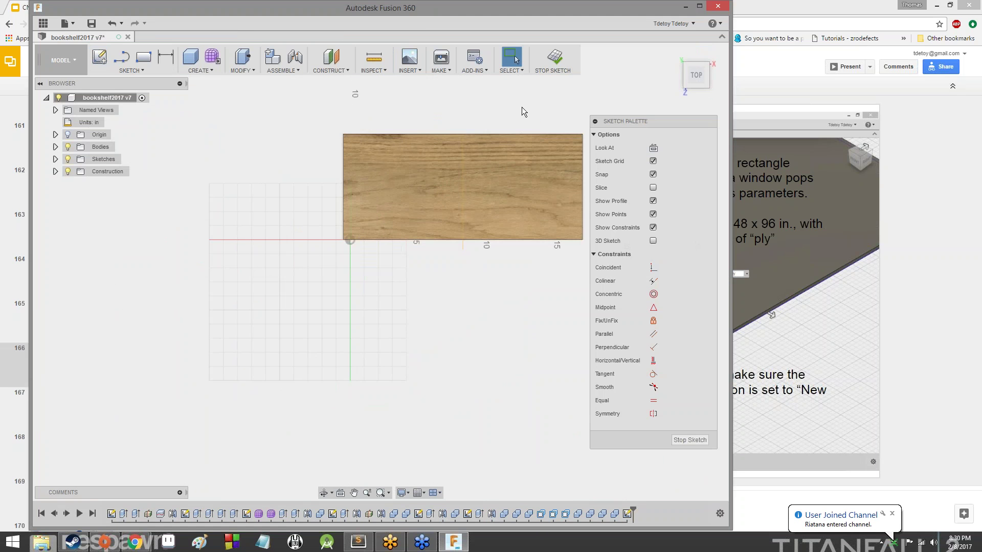
{"action": "left_click", "coordinate": [56, 147]}
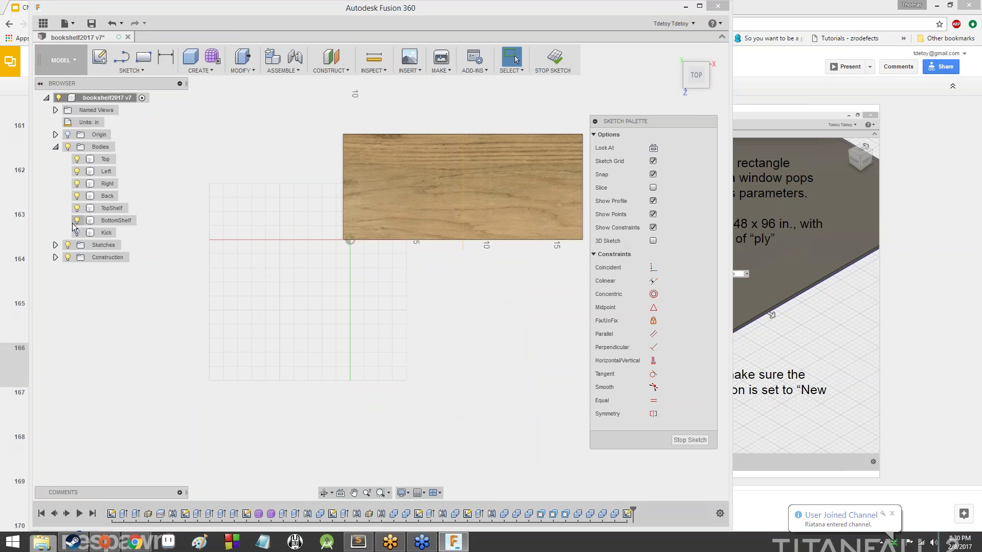
{"action": "left_click", "coordinate": [77, 233]}
{"action": "left_click", "coordinate": [77, 221]}
{"action": "left_click", "coordinate": [77, 208]}
{"action": "left_click", "coordinate": [76, 196]}
{"action": "left_click", "coordinate": [76, 184]}
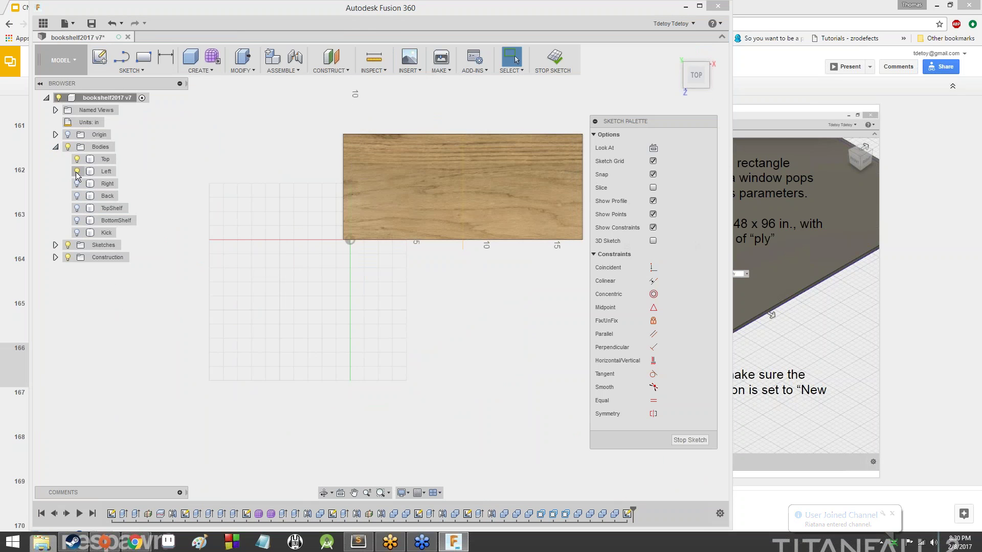
{"action": "left_click", "coordinate": [76, 171]}
{"action": "left_click", "coordinate": [76, 159]}
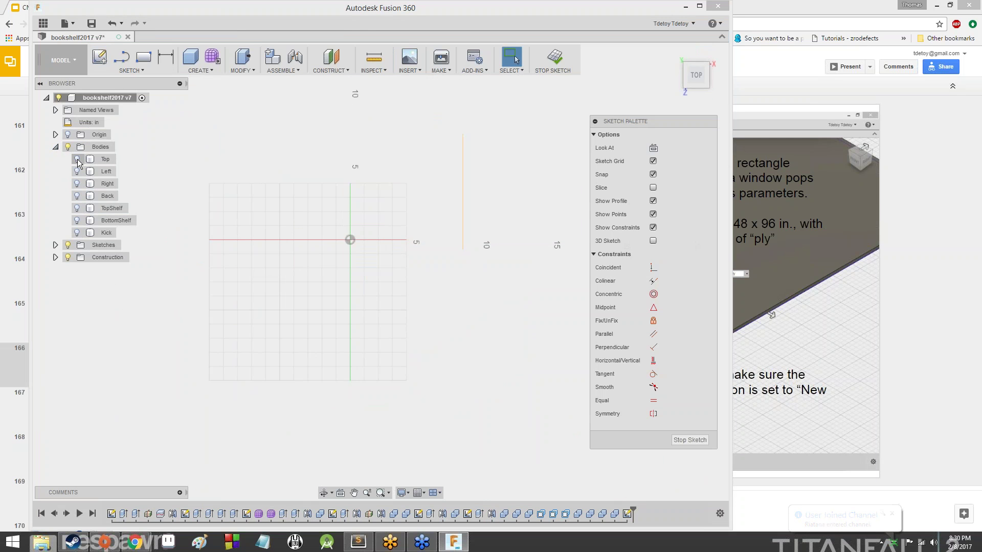
Step: Sketch a rectangle from the origin, about 13.2 in wide and 10.6 in high
{"action": "left_click", "coordinate": [142, 63]}
{"action": "left_click", "coordinate": [350, 240]}
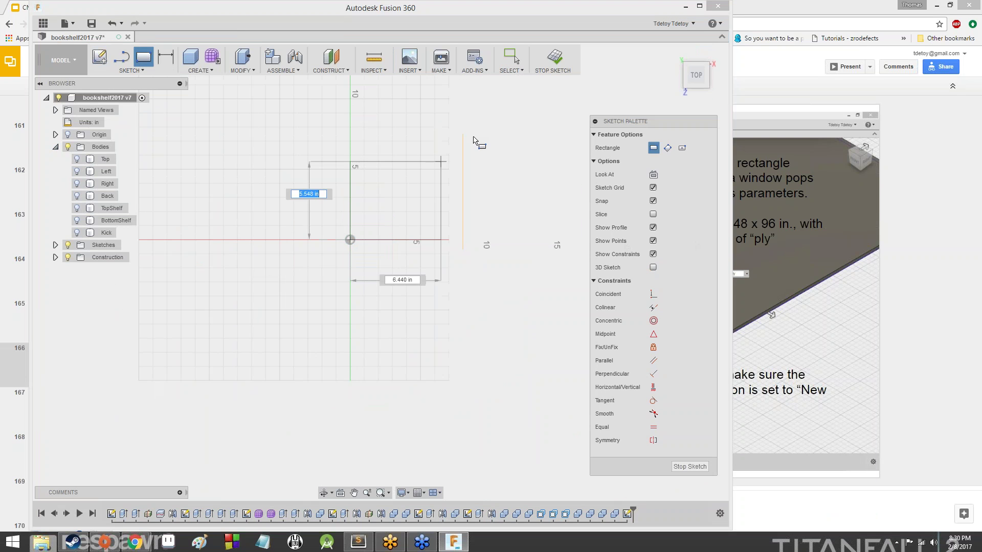
{"action": "left_click", "coordinate": [535, 91]}
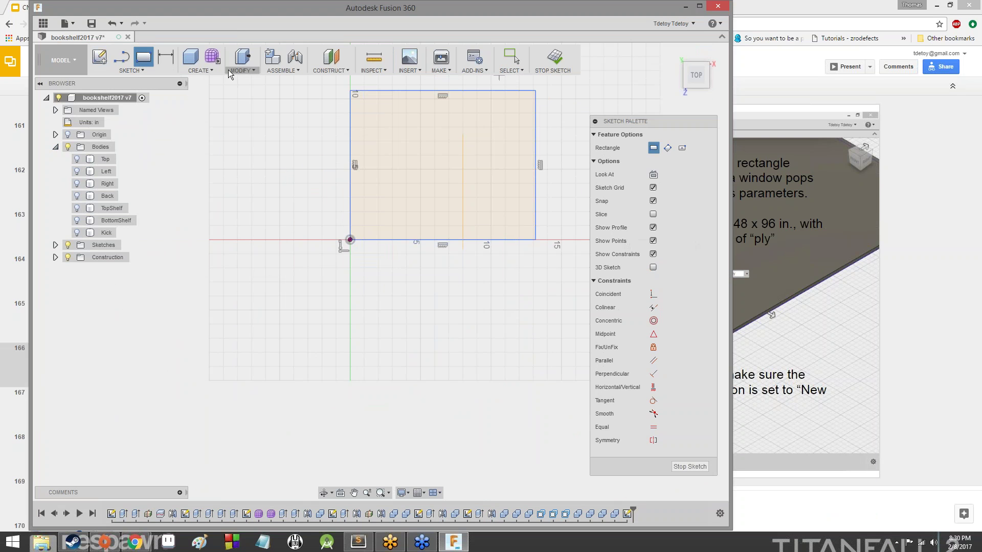
Step: Dimension the rectangle to 24 in wide and 48 in long
{"action": "left_click", "coordinate": [165, 57]}
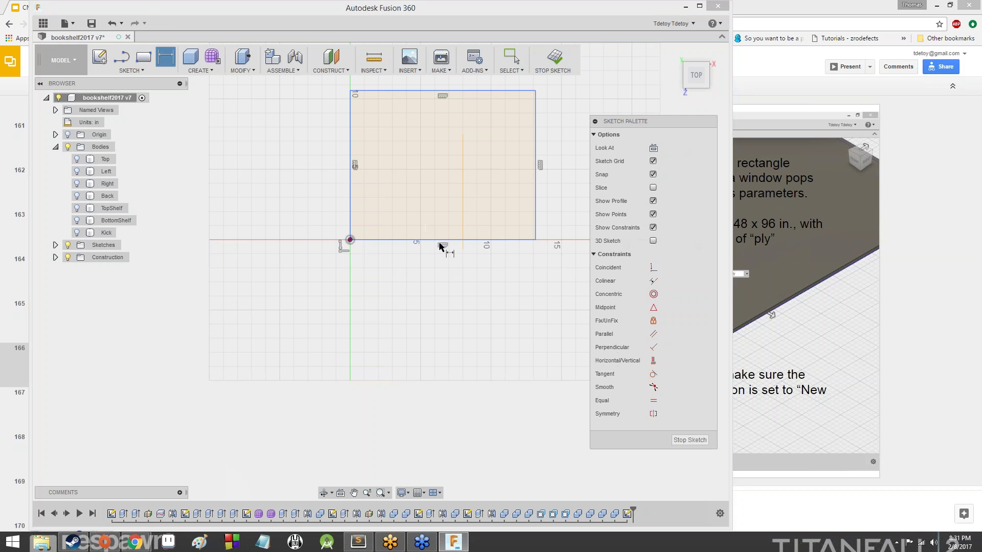
{"action": "left_click", "coordinate": [440, 239]}
{"action": "left_click", "coordinate": [452, 300]}
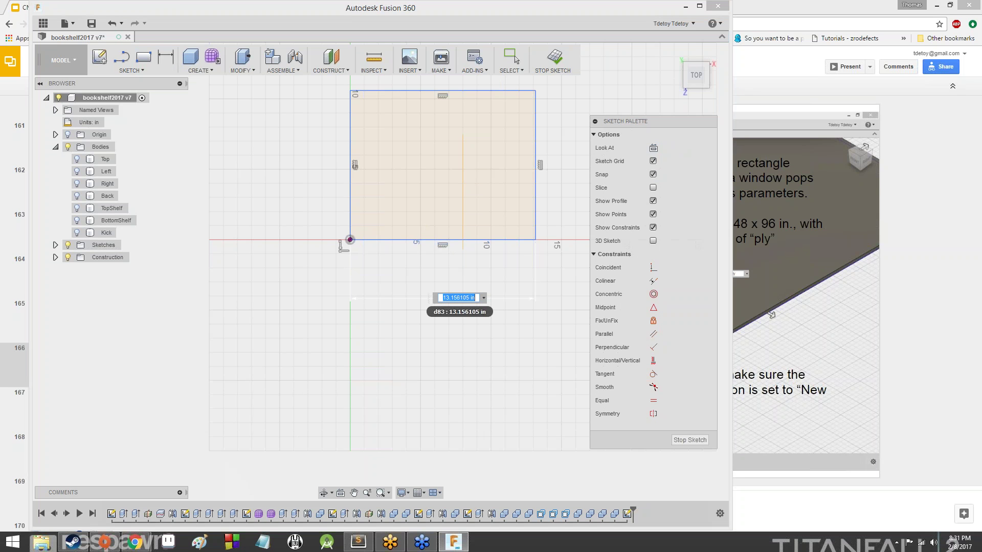
{"action": "type", "text": "24"}
{"action": "key", "text": "Return"}
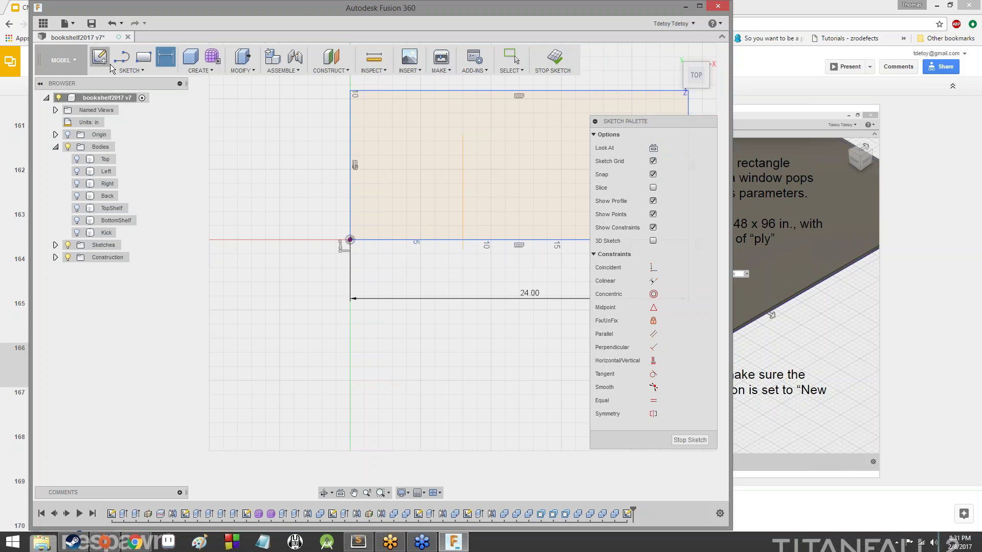
{"action": "left_click", "coordinate": [351, 151]}
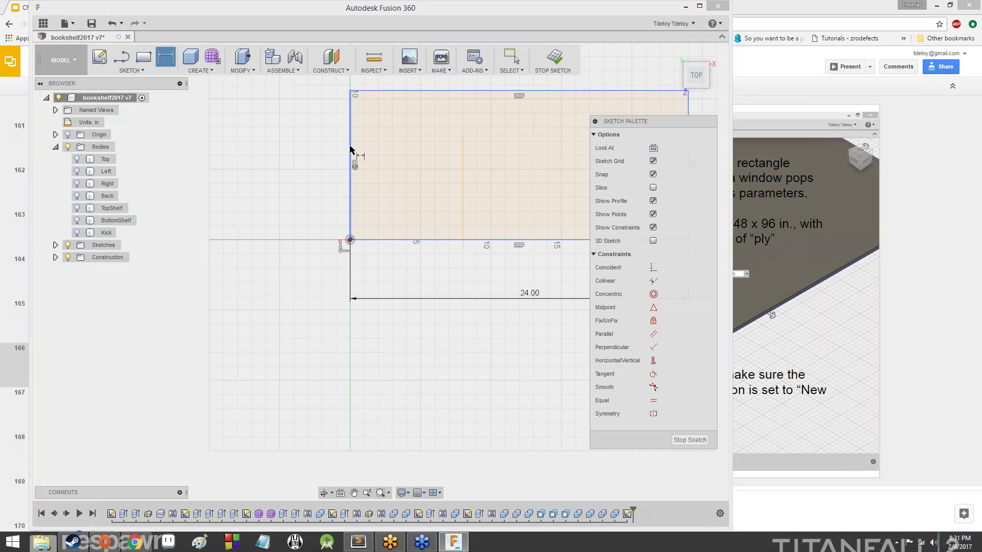
{"action": "left_click", "coordinate": [304, 148]}
Step: Extrude the rectangle profile by the Ply parameter as a new body to create the stock sheet
{"action": "scroll", "coordinate": [369, 156], "scroll_direction": "up", "scroll_amount": 5}
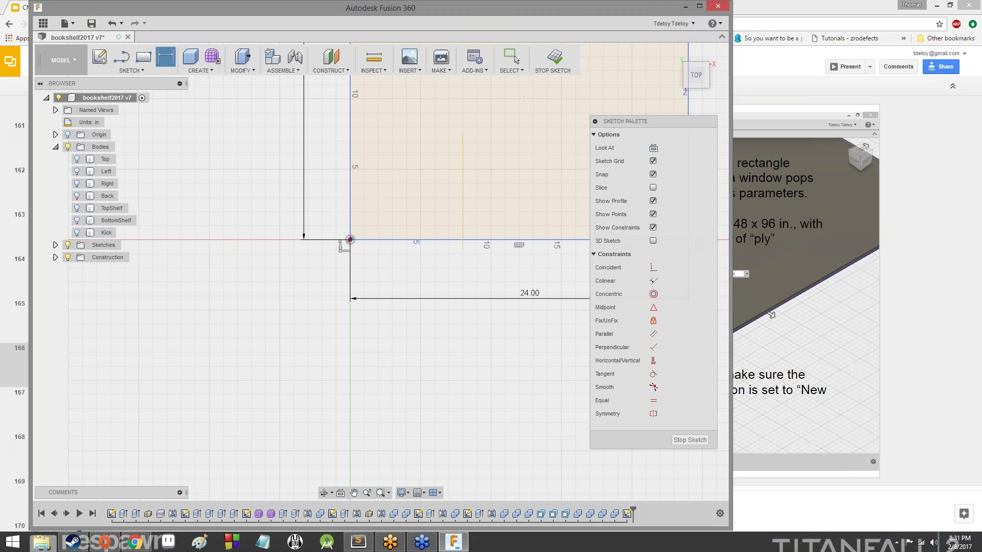
{"action": "scroll", "coordinate": [439, 164], "scroll_direction": "down", "scroll_amount": 7}
{"action": "middle_click_drag", "start_coordinate": [523, 195], "coordinate": [535, 204], "text": "shift"}
{"action": "mouse_move", "coordinate": [374, 271]}
{"action": "middle_mouse_down", "text": "shift"}
{"action": "mouse_move", "coordinate": [286, 190]}
{"action": "mouse_move", "coordinate": [222, 91]}
{"action": "middle_mouse_up", "text": "shift"}
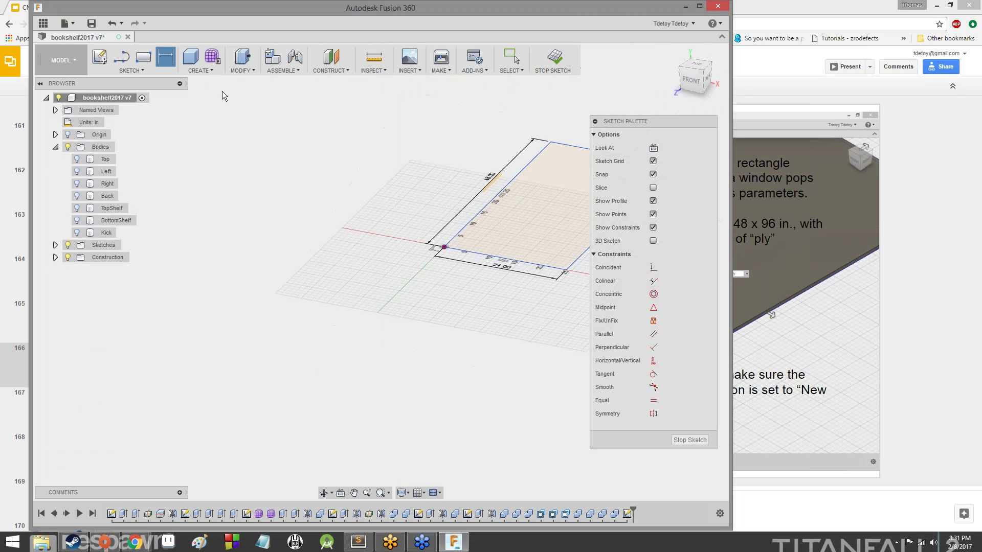
{"action": "left_click", "coordinate": [197, 71]}
{"action": "left_click", "coordinate": [205, 92]}
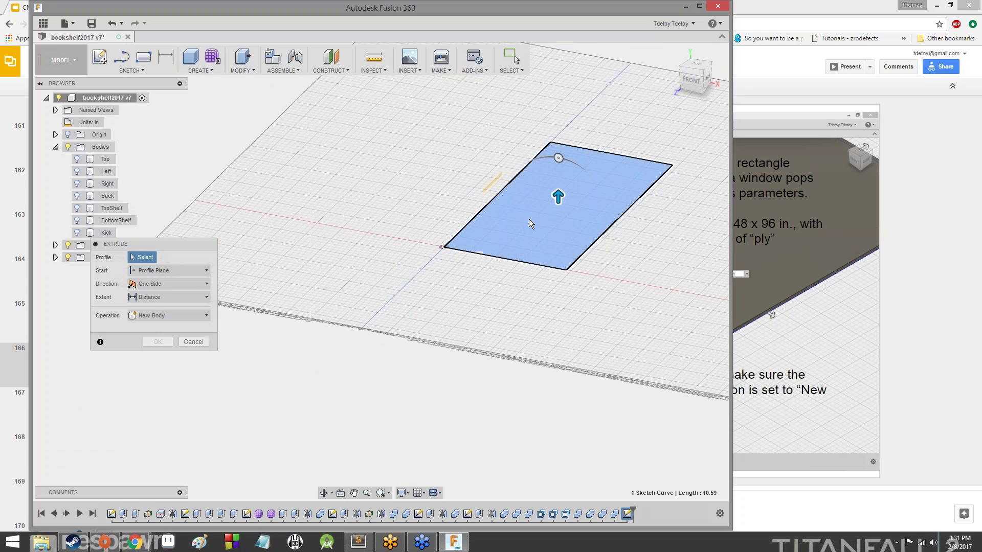
{"action": "type", "text": "Ply"}
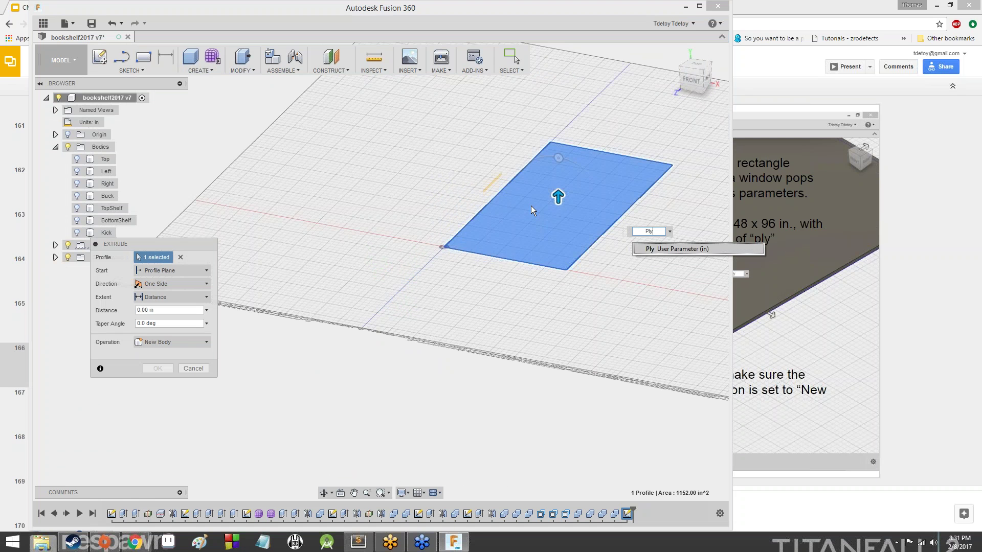
{"action": "key", "text": "Return"}
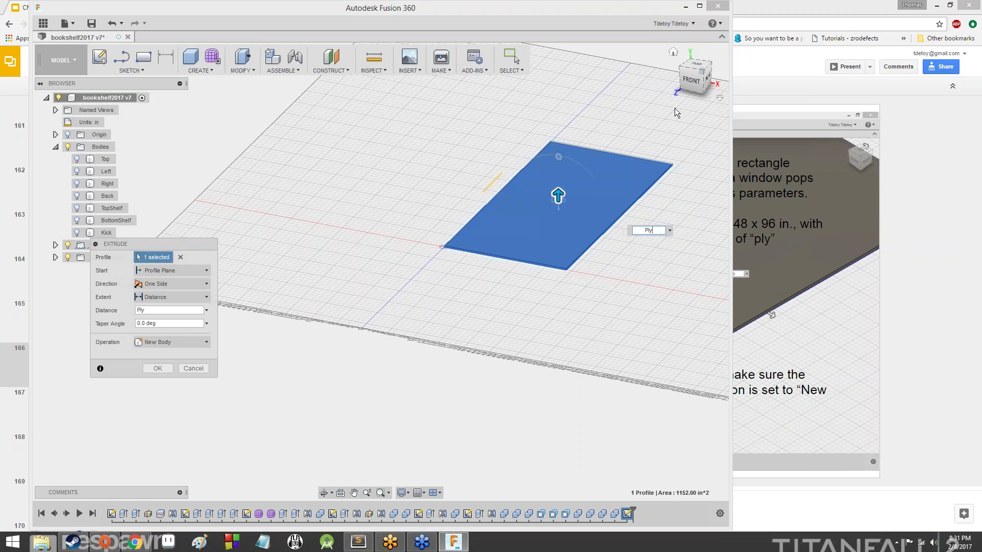
{"action": "left_click", "coordinate": [158, 368]}
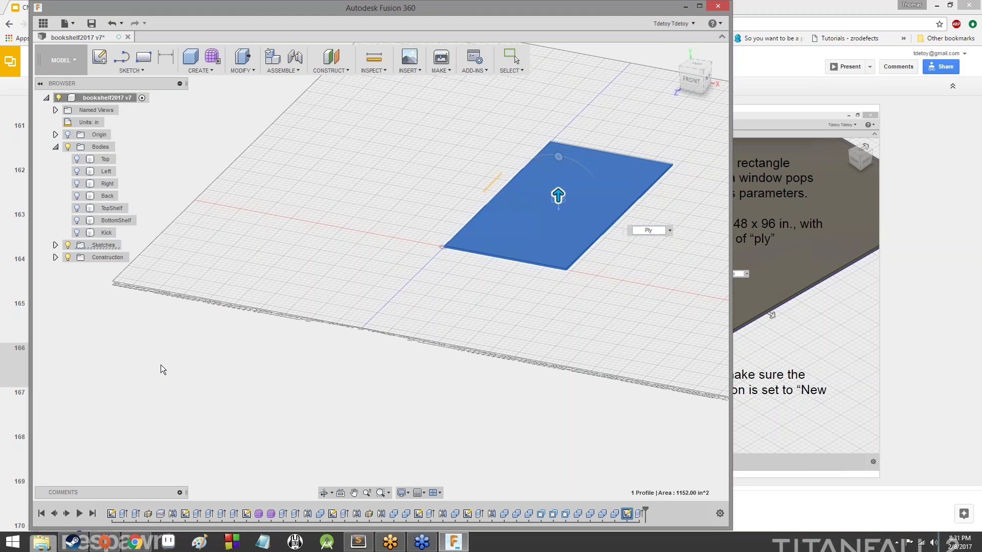
Step: Show all the hidden bookshelf bodies again: Top, Left, Right, Back, TopShelf, BottomShelf and Kick
{"action": "left_click", "coordinate": [77, 159]}
{"action": "left_click", "coordinate": [76, 171]}
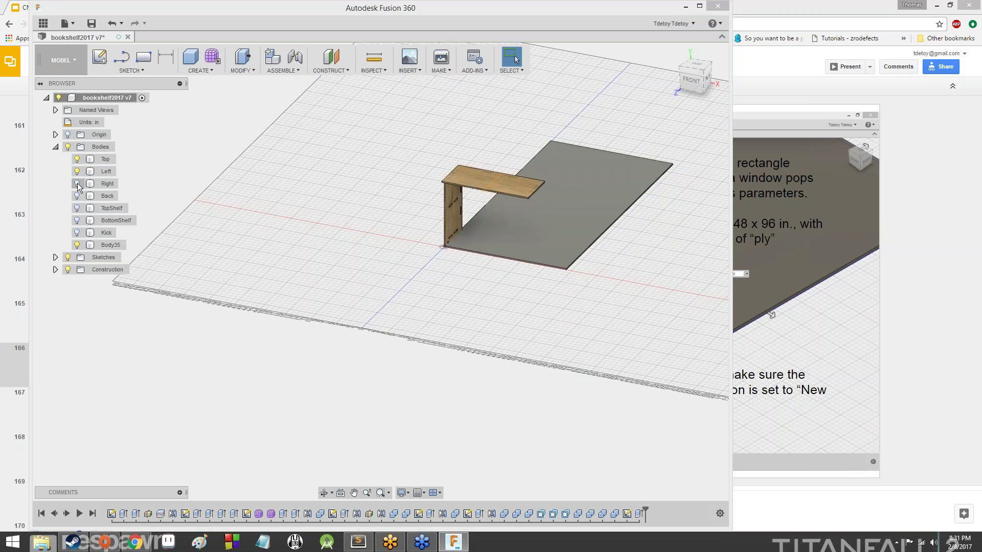
{"action": "left_click", "coordinate": [77, 184]}
{"action": "left_click", "coordinate": [77, 196]}
{"action": "left_click", "coordinate": [77, 208]}
{"action": "left_click", "coordinate": [76, 220]}
{"action": "left_click", "coordinate": [77, 233]}
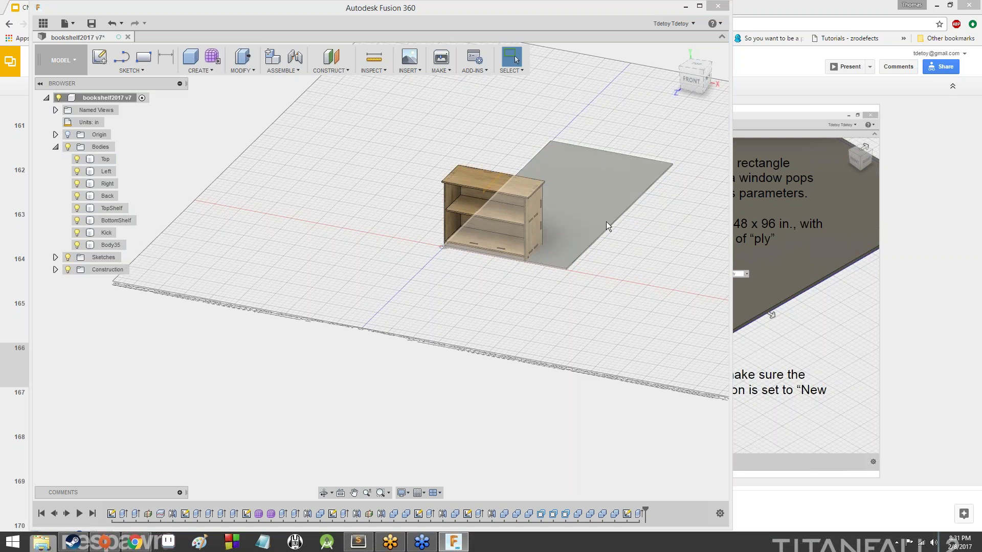
Step: Examine how the bookshelf sits on the stock sheet from the front and at an angle
{"action": "left_click", "coordinate": [706, 73]}
{"action": "mouse_move", "coordinate": [706, 73]}
{"action": "left_mouse_down"}
{"action": "mouse_move", "coordinate": [679, 82]}
{"action": "mouse_move", "coordinate": [723, 79]}
{"action": "left_mouse_up"}
{"action": "scroll", "coordinate": [486, 210], "scroll_direction": "down", "scroll_amount": 3}
{"action": "scroll", "coordinate": [491, 203], "scroll_direction": "up", "scroll_amount": 8}
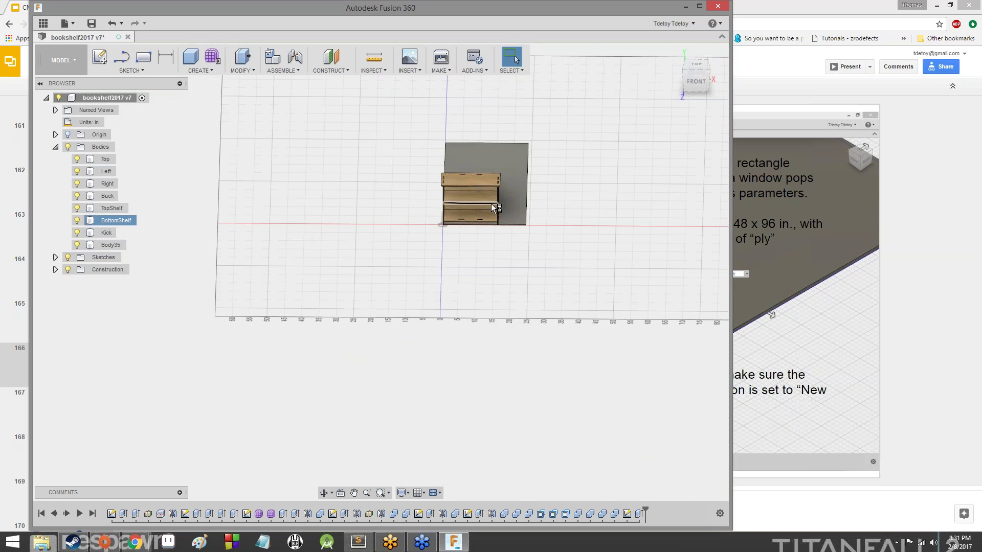
{"action": "scroll", "coordinate": [486, 287], "scroll_direction": "down", "scroll_amount": 2}
{"action": "scroll", "coordinate": [434, 302], "scroll_direction": "up", "scroll_amount": 5}
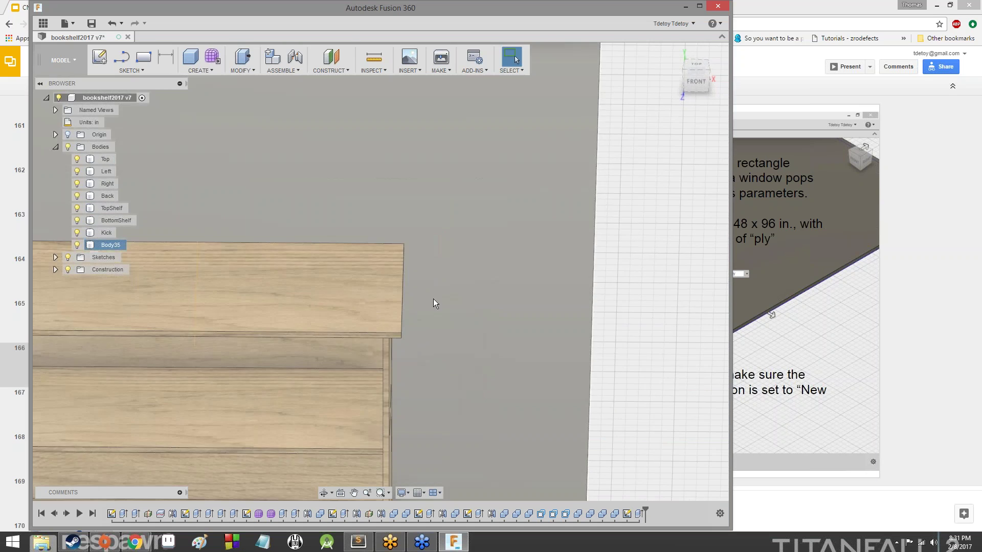
{"action": "scroll", "coordinate": [535, 239], "scroll_direction": "down", "scroll_amount": 5}
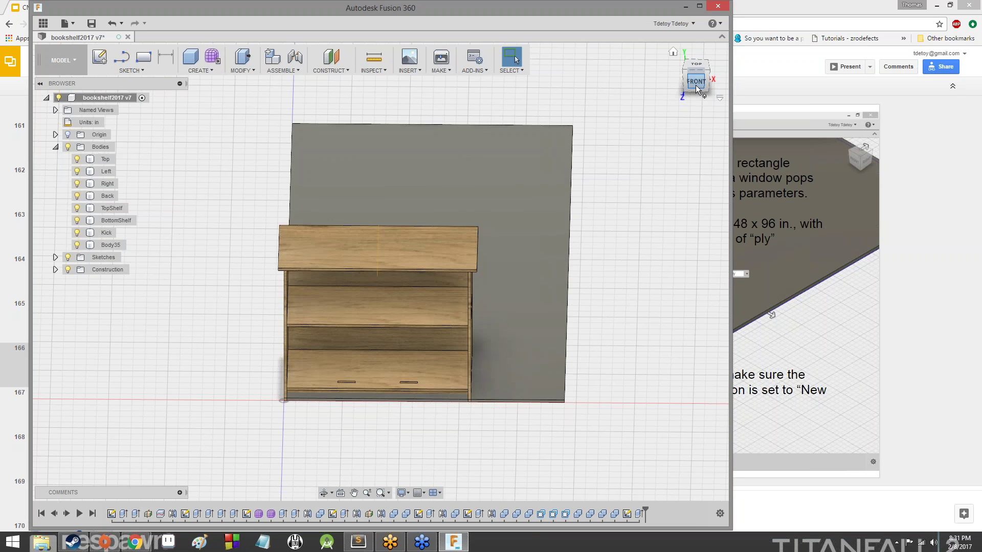
{"action": "mouse_move", "coordinate": [695, 85]}
{"action": "left_mouse_down"}
{"action": "mouse_move", "coordinate": [676, 75]}
{"action": "mouse_move", "coordinate": [680, 84]}
{"action": "left_mouse_up"}
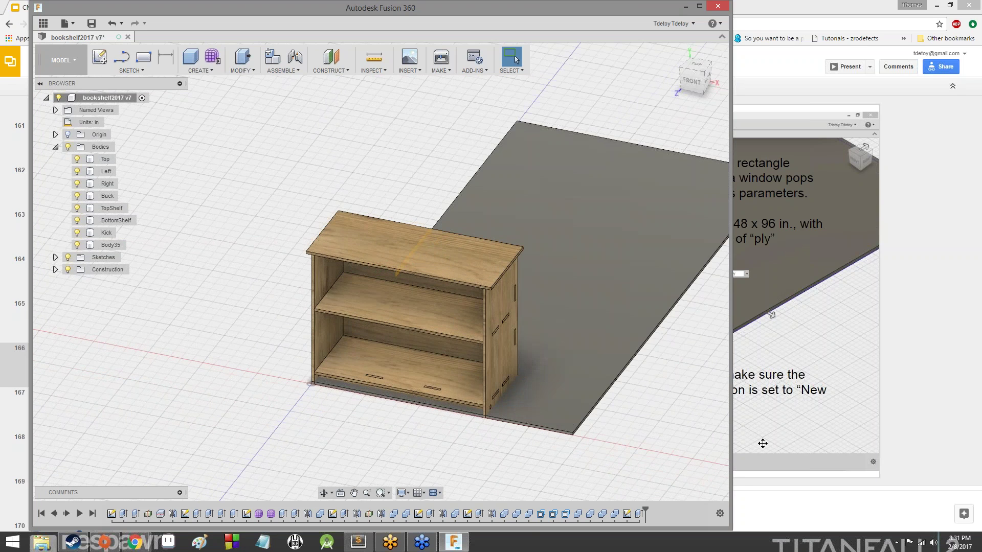
Step: Switch to the Google Slides presentation and read slides 167 to 171 on turning bodies into components
{"action": "left_click", "coordinate": [763, 443]}
{"action": "left_click", "coordinate": [54, 403]}
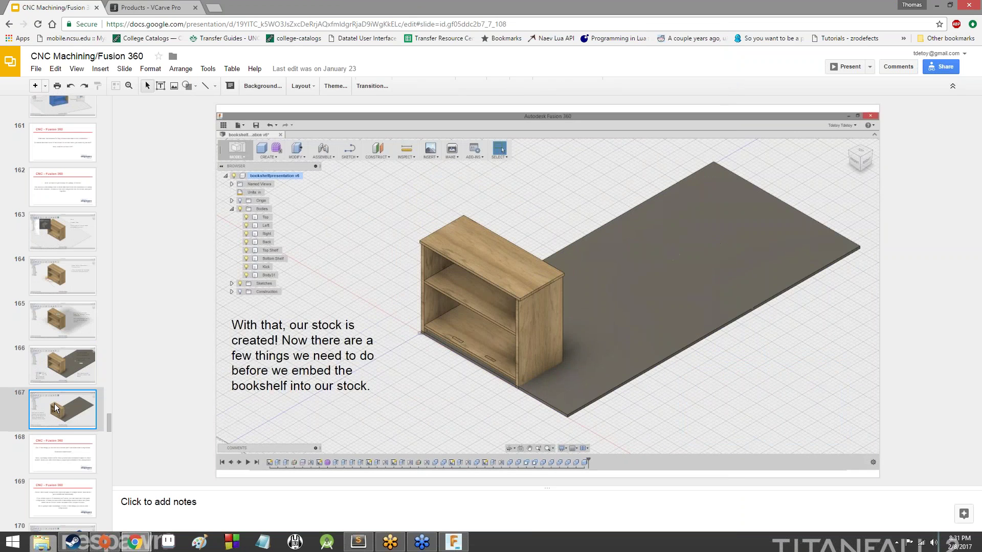
{"action": "left_click", "coordinate": [57, 459]}
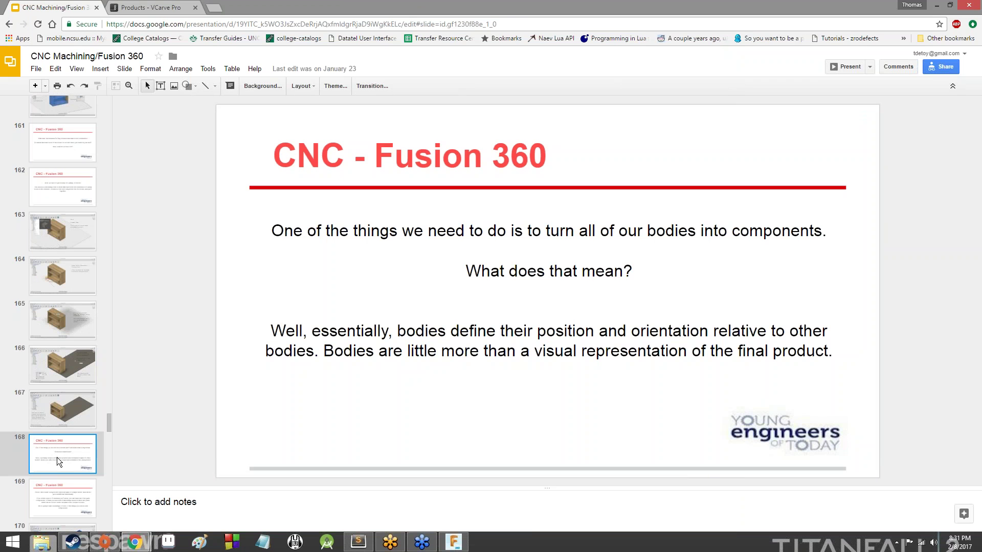
{"action": "key", "text": "Down"}
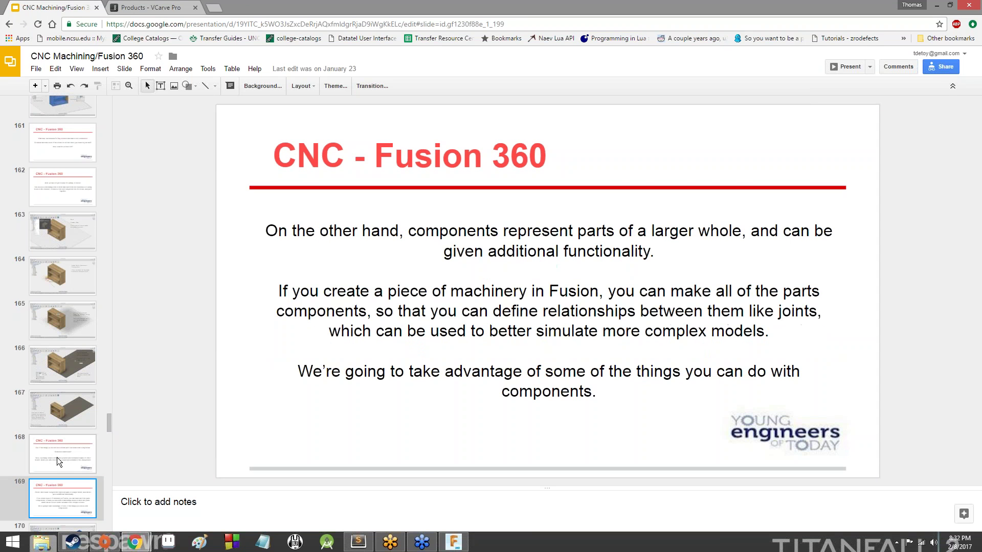
{"action": "left_click", "coordinate": [57, 457]}
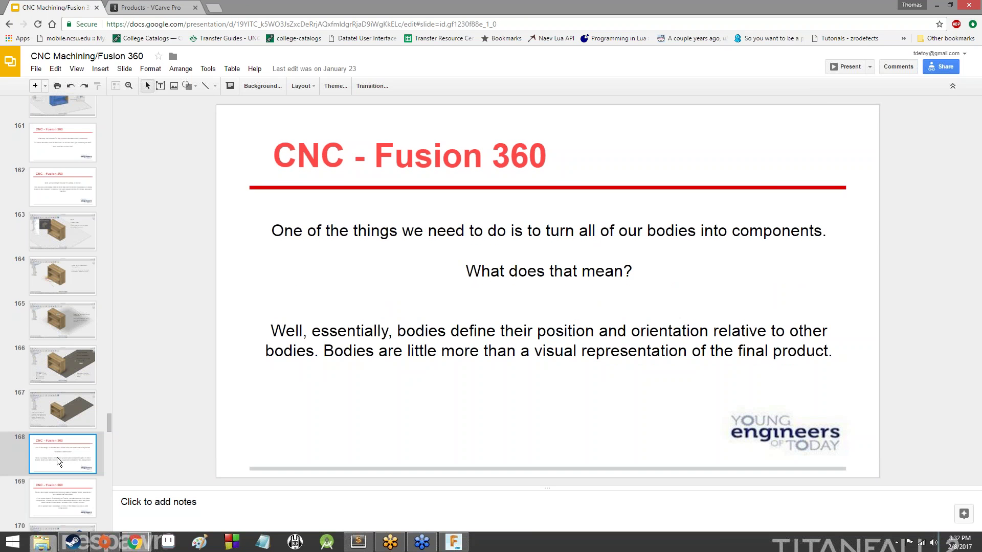
{"action": "key", "text": "Down"}
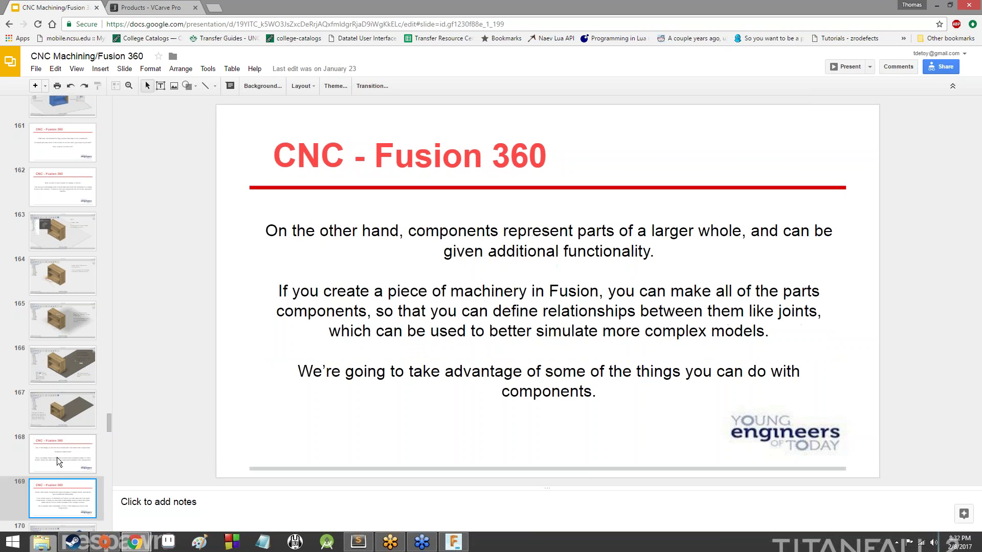
{"action": "key", "text": "Down"}
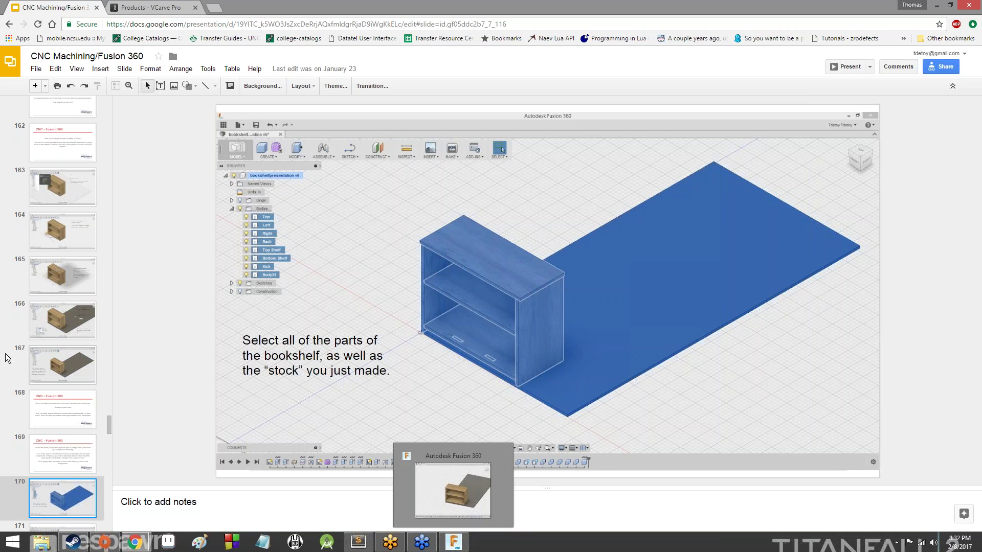
{"action": "scroll", "coordinate": [37, 373], "scroll_direction": "down", "scroll_amount": 4}
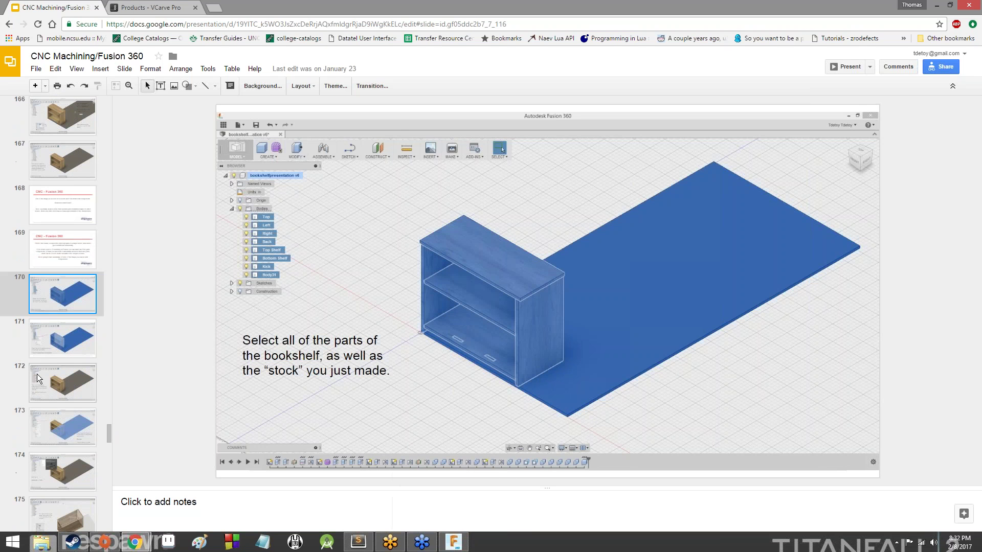
{"action": "left_click", "coordinate": [73, 339]}
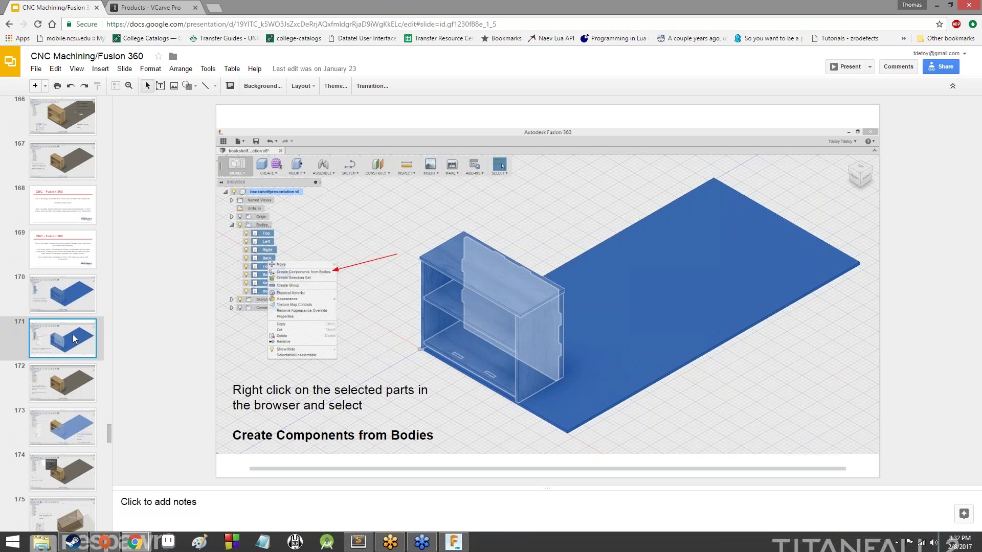
Step: Switch to Fusion 360 and try selecting all the bookshelf bodies and the stock sheet together in the model
{"action": "left_click", "coordinate": [81, 310]}
{"action": "left_click", "coordinate": [454, 542]}
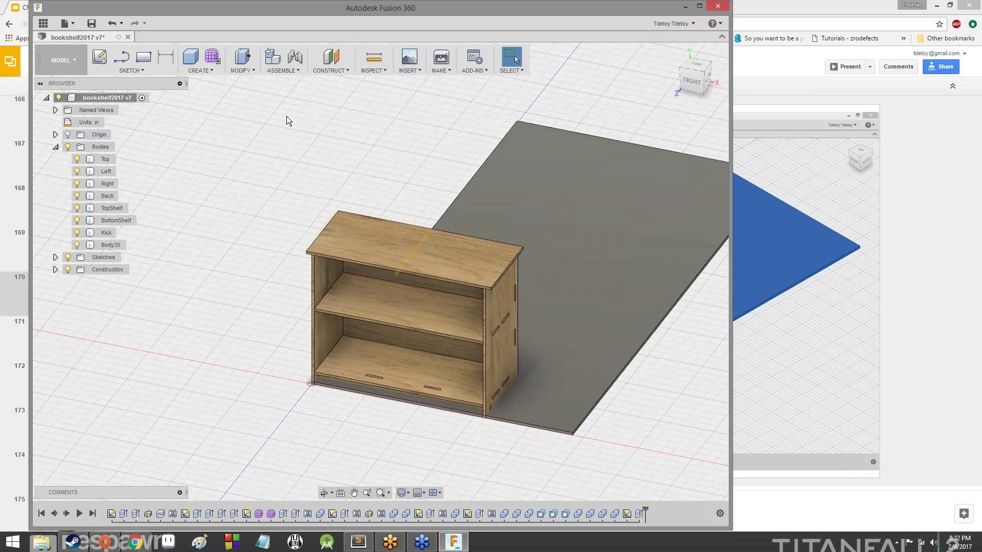
{"action": "left_click_drag", "start_coordinate": [273, 98], "coordinate": [682, 446]}
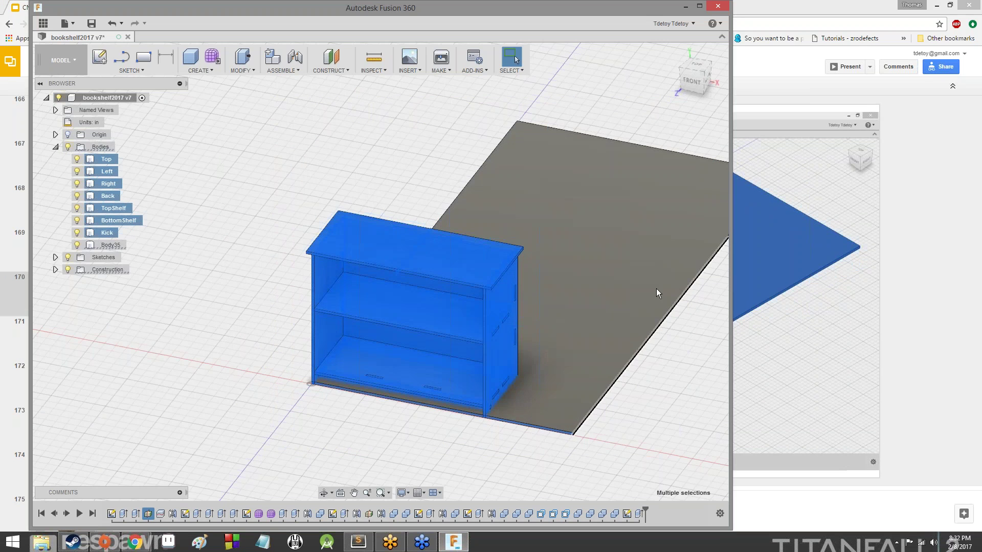
{"action": "left_click", "coordinate": [639, 266], "text": "ctrl"}
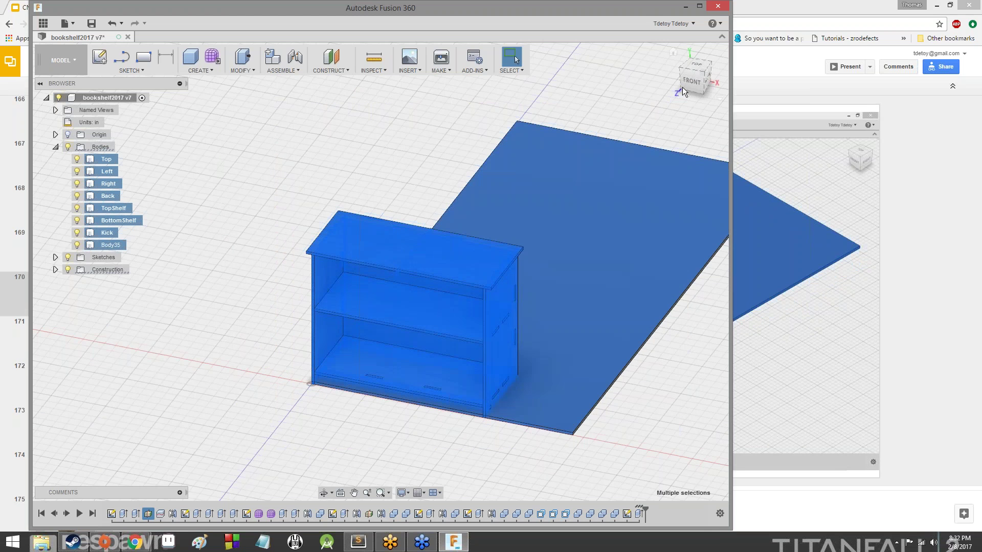
{"action": "middle_click_drag", "start_coordinate": [381, 270], "coordinate": [450, 287], "text": "shift"}
{"action": "mouse_move", "coordinate": [294, 272]}
{"action": "middle_mouse_down", "text": "shift"}
{"action": "mouse_move", "coordinate": [153, 242]}
{"action": "mouse_move", "coordinate": [110, 276]}
{"action": "mouse_move", "coordinate": [274, 294]}
{"action": "mouse_move", "coordinate": [394, 272]}
{"action": "mouse_move", "coordinate": [430, 250]}
{"action": "mouse_move", "coordinate": [483, 287]}
{"action": "mouse_move", "coordinate": [397, 296]}
{"action": "middle_mouse_up", "text": "shift"}
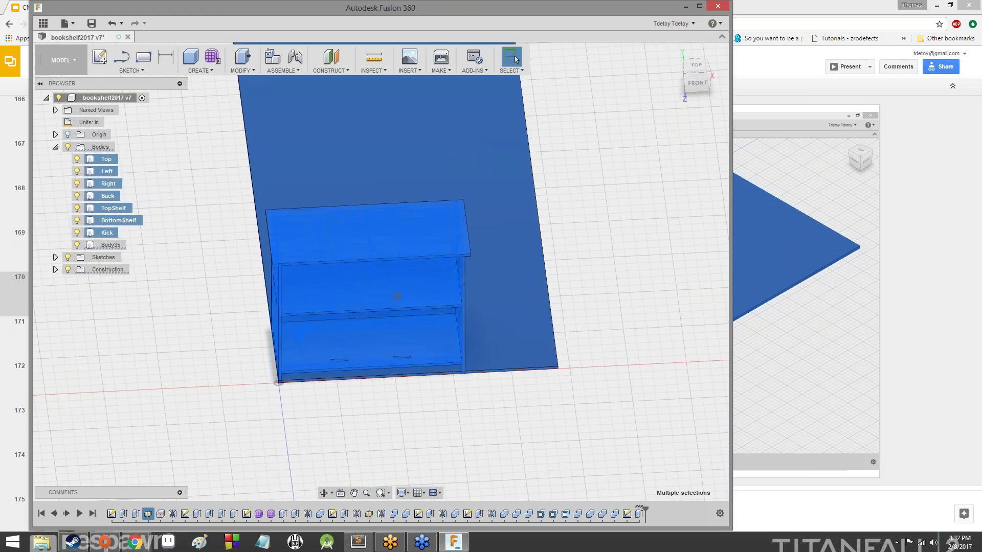
{"action": "left_click", "coordinate": [106, 246]}
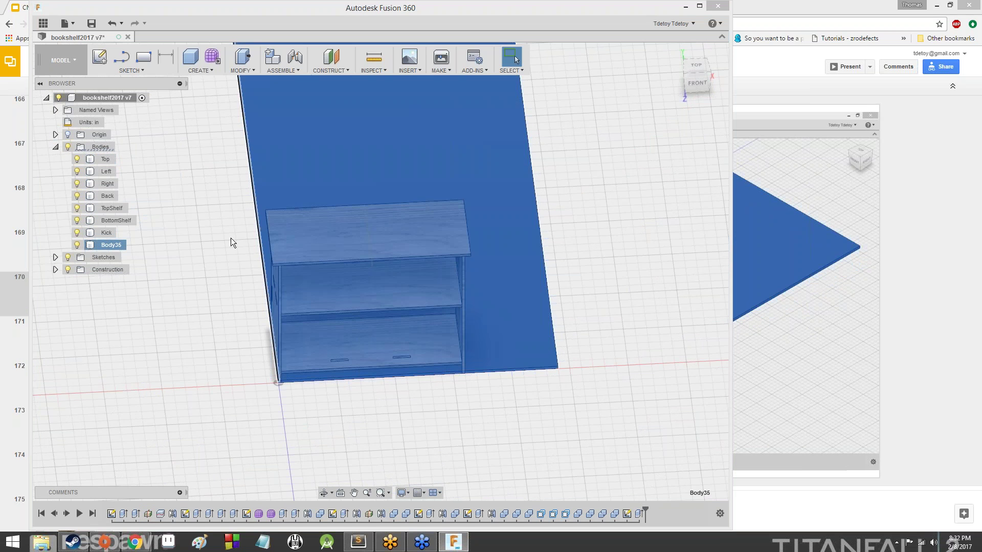
{"action": "left_click", "coordinate": [590, 253]}
Step: Create components from all eight bodies: Body35, Kick, BottomShelf, TopShelf, Back, Right, Left and Top
{"action": "left_click", "coordinate": [113, 248]}
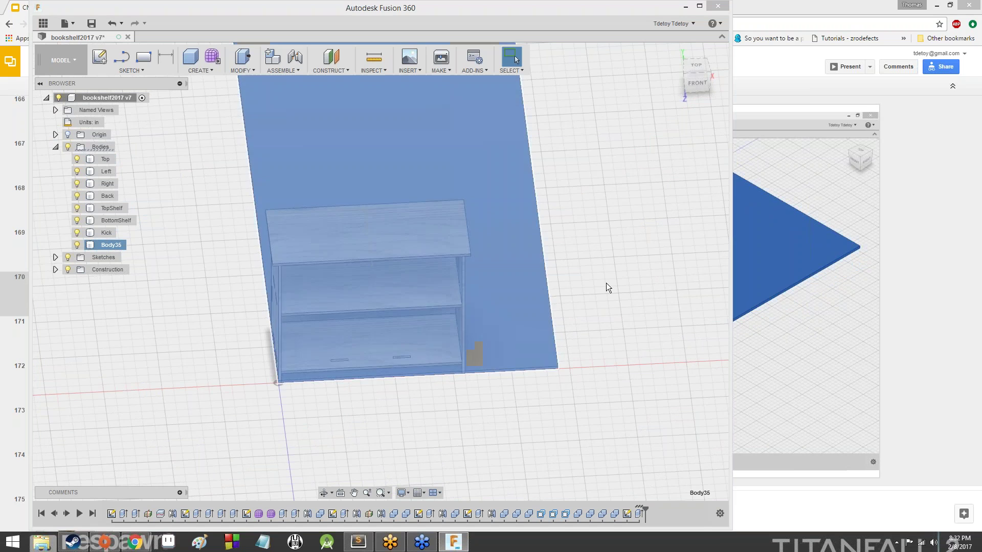
{"action": "mouse_move", "coordinate": [697, 84]}
{"action": "left_mouse_down"}
{"action": "mouse_move", "coordinate": [688, 41]}
{"action": "mouse_move", "coordinate": [662, 56]}
{"action": "mouse_move", "coordinate": [704, 85]}
{"action": "mouse_move", "coordinate": [729, 46]}
{"action": "mouse_move", "coordinate": [660, 90]}
{"action": "mouse_move", "coordinate": [646, 51]}
{"action": "mouse_move", "coordinate": [672, 47]}
{"action": "mouse_move", "coordinate": [675, 57]}
{"action": "left_mouse_up"}
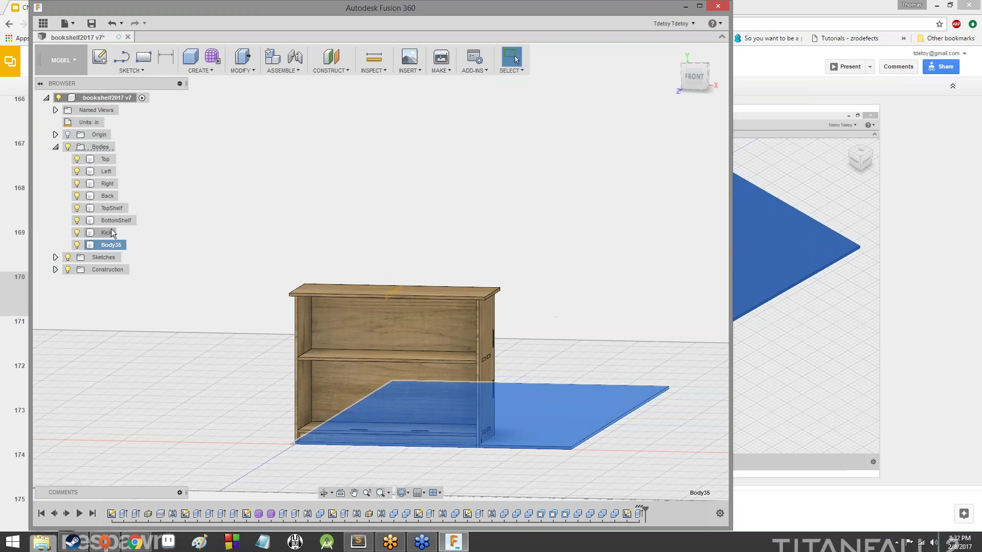
{"action": "left_click", "coordinate": [110, 233], "text": "ctrl"}
{"action": "left_click", "coordinate": [111, 220], "text": "ctrl"}
{"action": "left_click", "coordinate": [111, 208], "text": "ctrl"}
{"action": "left_click", "coordinate": [109, 196], "text": "ctrl"}
{"action": "left_click", "coordinate": [108, 184], "text": "ctrl"}
{"action": "left_click", "coordinate": [107, 171], "text": "ctrl"}
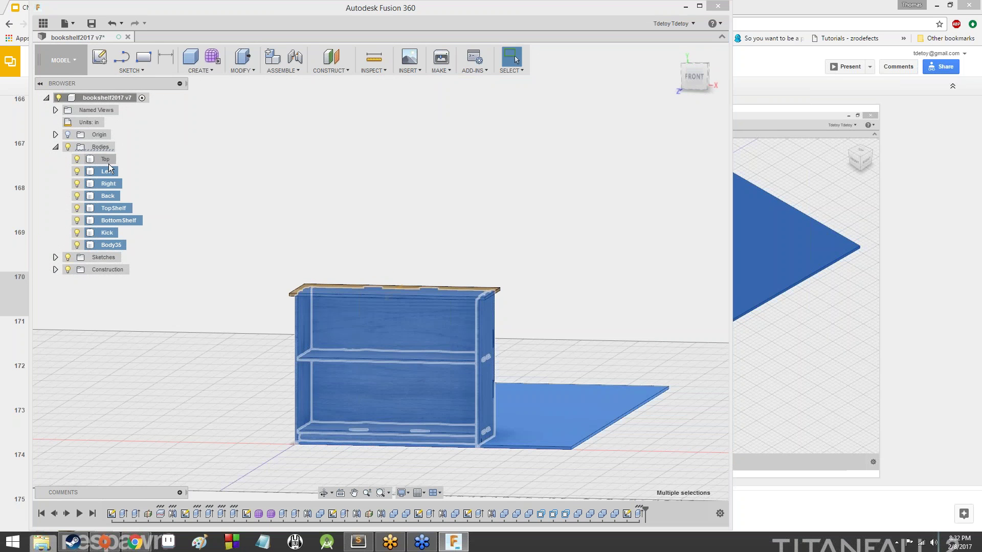
{"action": "left_click", "coordinate": [108, 160], "text": "ctrl"}
{"action": "left_click_drag", "start_coordinate": [694, 90], "coordinate": [687, 100]}
{"action": "right_click", "coordinate": [386, 289]}
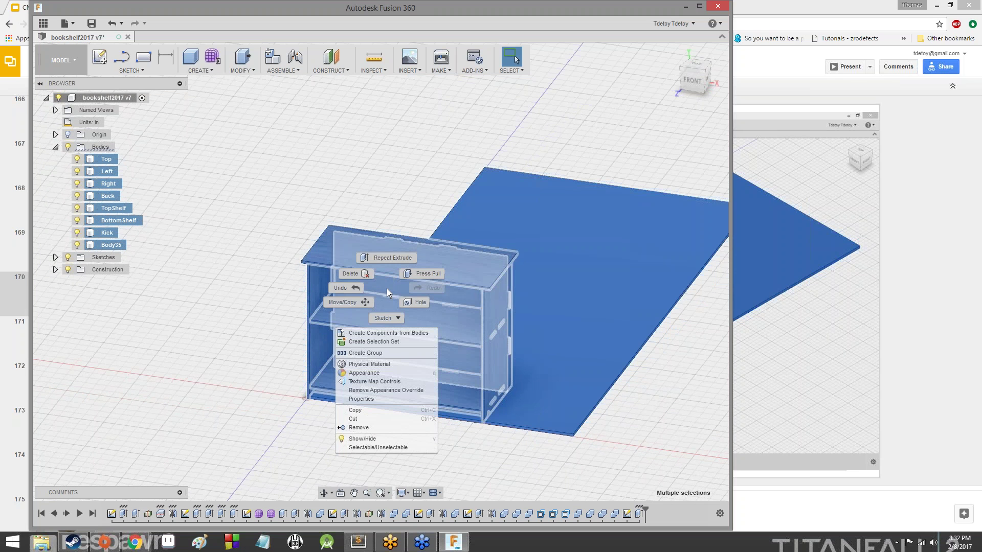
{"action": "left_click", "coordinate": [401, 332]}
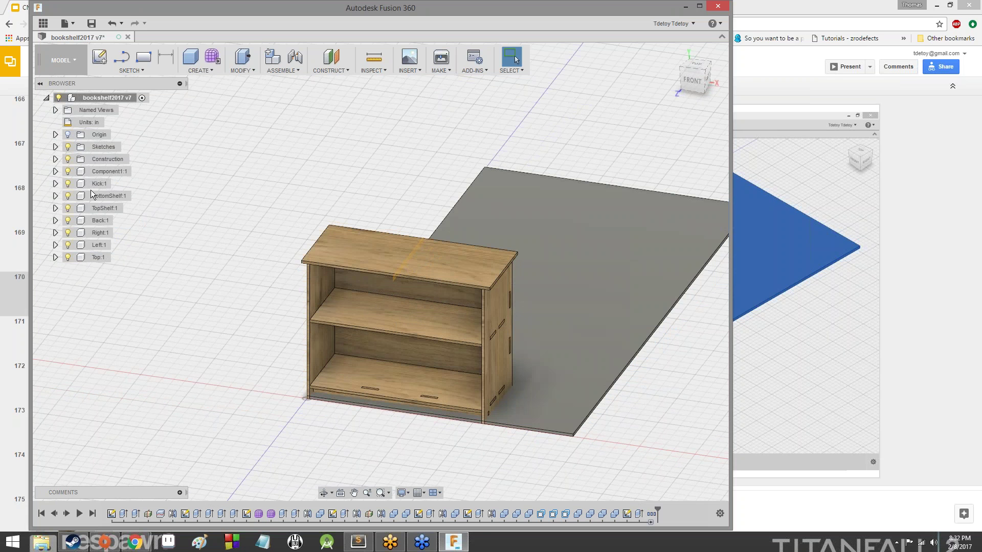
Step: Hide the Construction and Sketches folders so only the components show in the model
{"action": "left_click", "coordinate": [75, 161]}
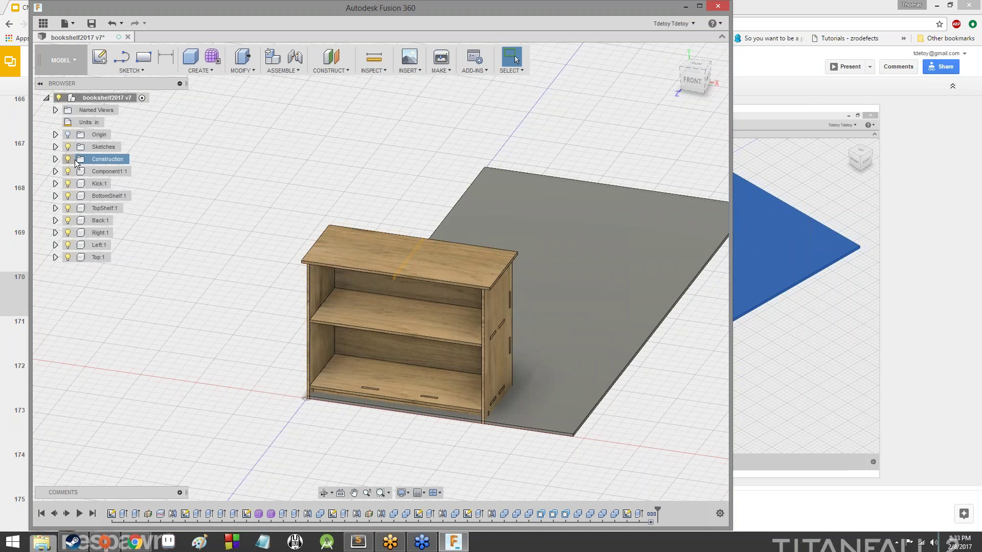
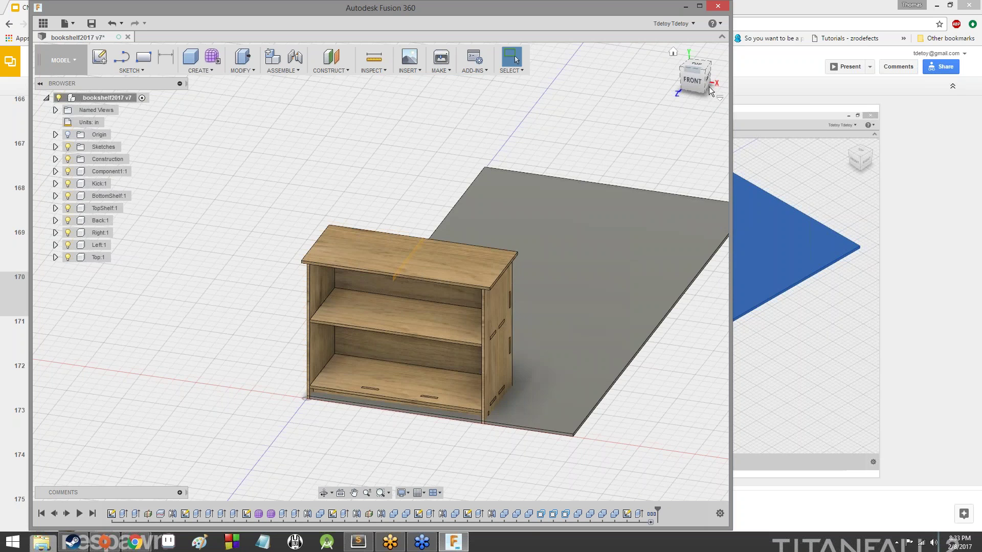
{"action": "mouse_move", "coordinate": [702, 86]}
{"action": "left_mouse_down"}
{"action": "mouse_move", "coordinate": [678, 102]}
{"action": "mouse_move", "coordinate": [634, 89]}
{"action": "mouse_move", "coordinate": [588, 108]}
{"action": "mouse_move", "coordinate": [647, 141]}
{"action": "mouse_move", "coordinate": [705, 102]}
{"action": "mouse_move", "coordinate": [623, 82]}
{"action": "mouse_move", "coordinate": [594, 120]}
{"action": "mouse_move", "coordinate": [652, 125]}
{"action": "mouse_move", "coordinate": [711, 92]}
{"action": "mouse_move", "coordinate": [688, 119]}
{"action": "mouse_move", "coordinate": [675, 92]}
{"action": "left_mouse_up"}
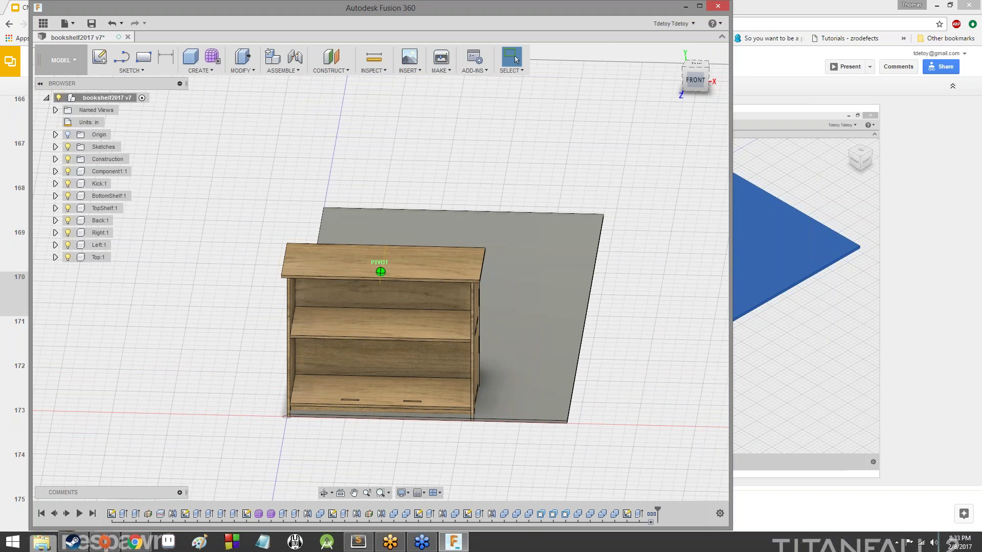
{"action": "mouse_move", "coordinate": [381, 272]}
{"action": "middle_mouse_down", "text": "shift"}
{"action": "mouse_move", "coordinate": [365, 305]}
{"action": "mouse_move", "coordinate": [322, 261]}
{"action": "mouse_move", "coordinate": [371, 290]}
{"action": "mouse_move", "coordinate": [409, 255]}
{"action": "mouse_move", "coordinate": [340, 276]}
{"action": "mouse_move", "coordinate": [291, 270]}
{"action": "mouse_move", "coordinate": [350, 251]}
{"action": "mouse_move", "coordinate": [333, 266]}
{"action": "middle_mouse_up", "text": "shift"}
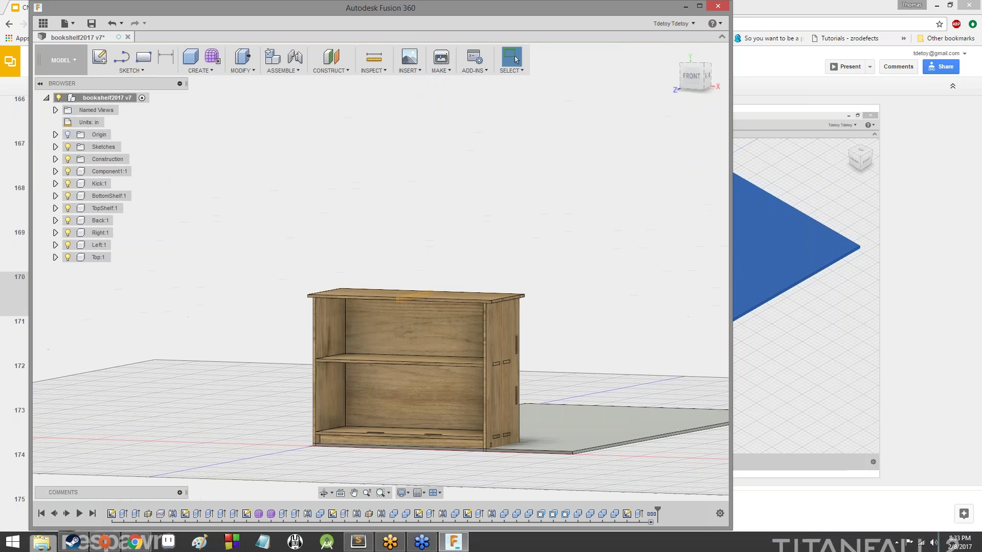
{"action": "left_click", "coordinate": [68, 160]}
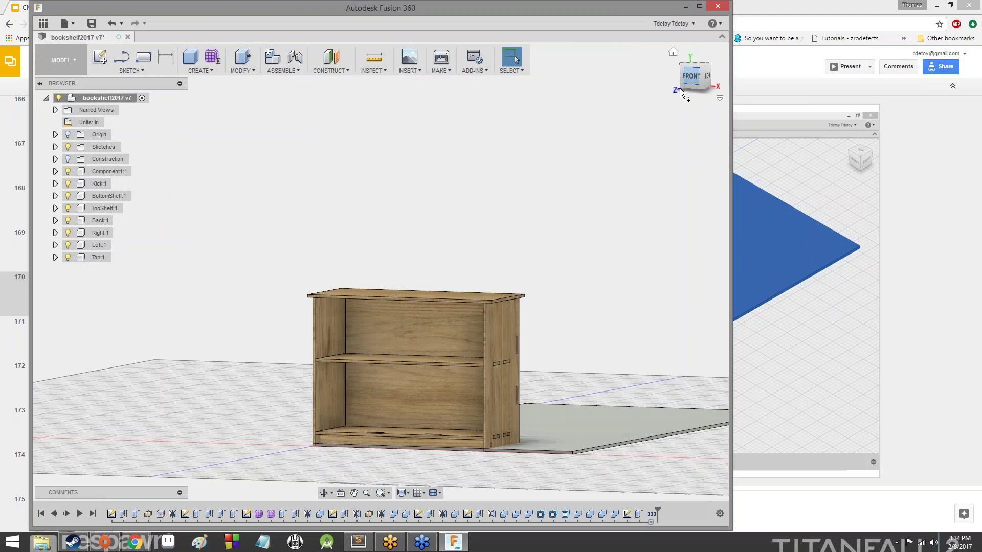
{"action": "mouse_move", "coordinate": [680, 88]}
{"action": "left_mouse_down"}
{"action": "mouse_move", "coordinate": [649, 105]}
{"action": "mouse_move", "coordinate": [614, 103]}
{"action": "mouse_move", "coordinate": [693, 106]}
{"action": "mouse_move", "coordinate": [631, 84]}
{"action": "left_mouse_up"}
{"action": "left_click", "coordinate": [68, 145]}
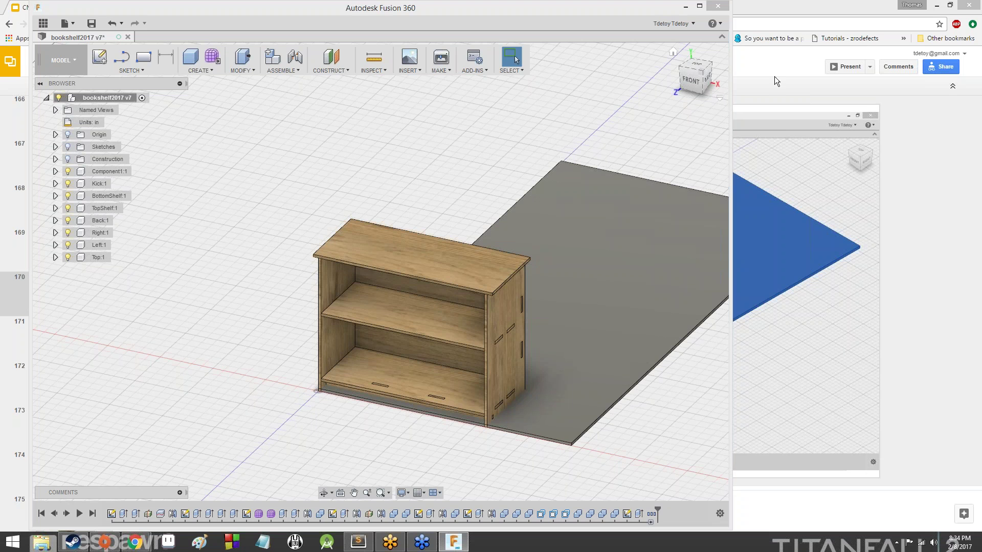
Step: Switch to the Google Slides presentation and read slides 171 to 173 on renaming components and grounding the stock
{"action": "left_click", "coordinate": [774, 61]}
{"action": "left_click", "coordinate": [83, 338]}
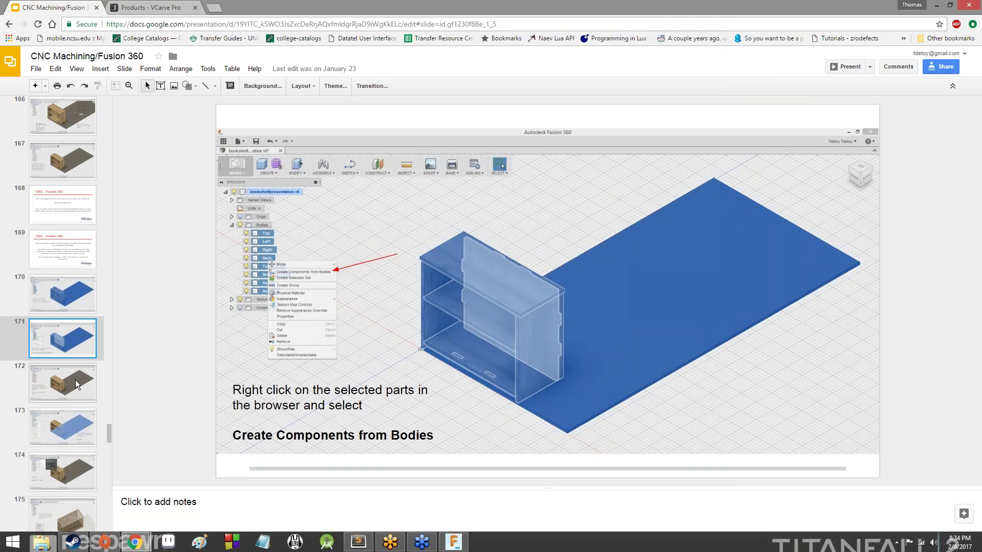
{"action": "left_click", "coordinate": [75, 379]}
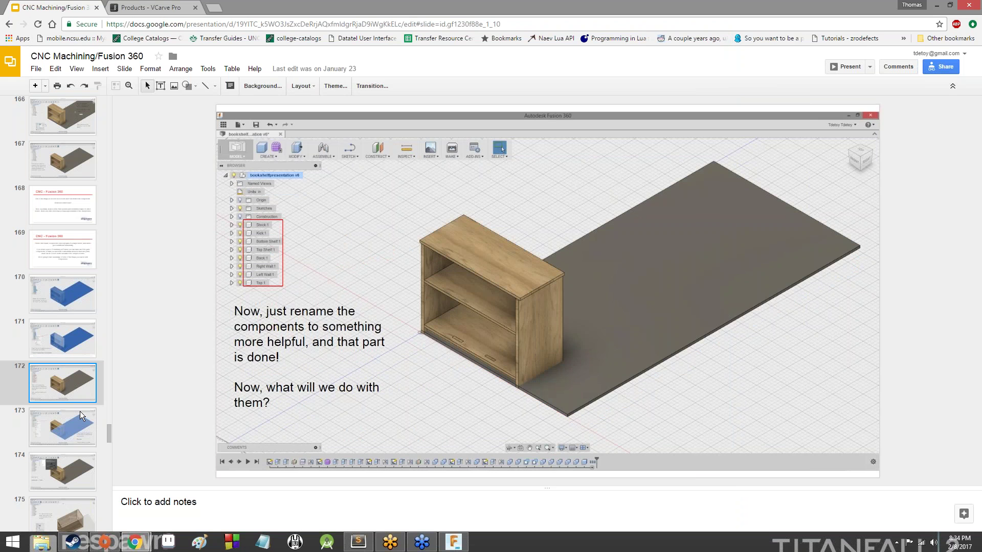
{"action": "left_click", "coordinate": [79, 353]}
{"action": "left_click", "coordinate": [77, 382]}
{"action": "left_click", "coordinate": [78, 424]}
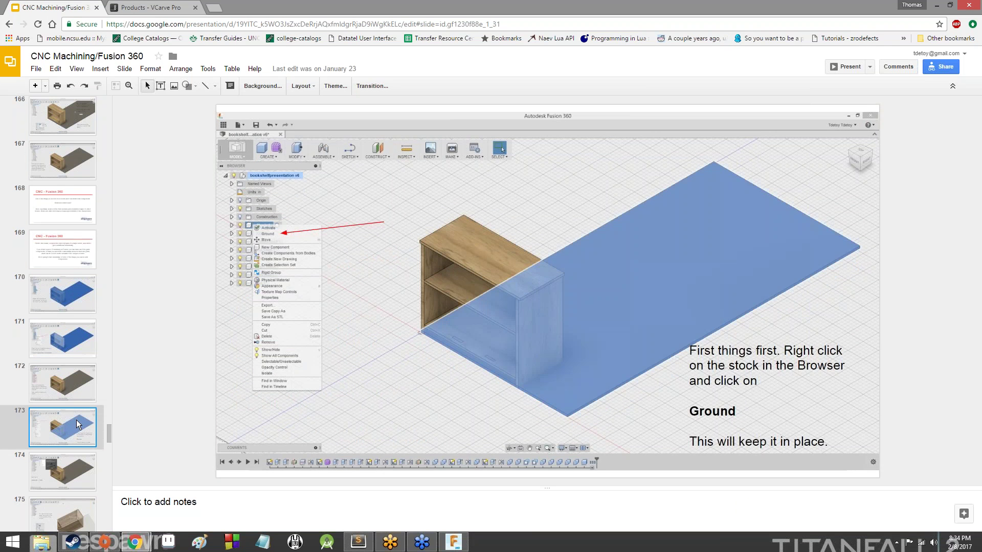
Step: Switch back to Fusion 360 and ground Component1:1, the stock sheet, so it stays in place
{"action": "left_click", "coordinate": [453, 542]}
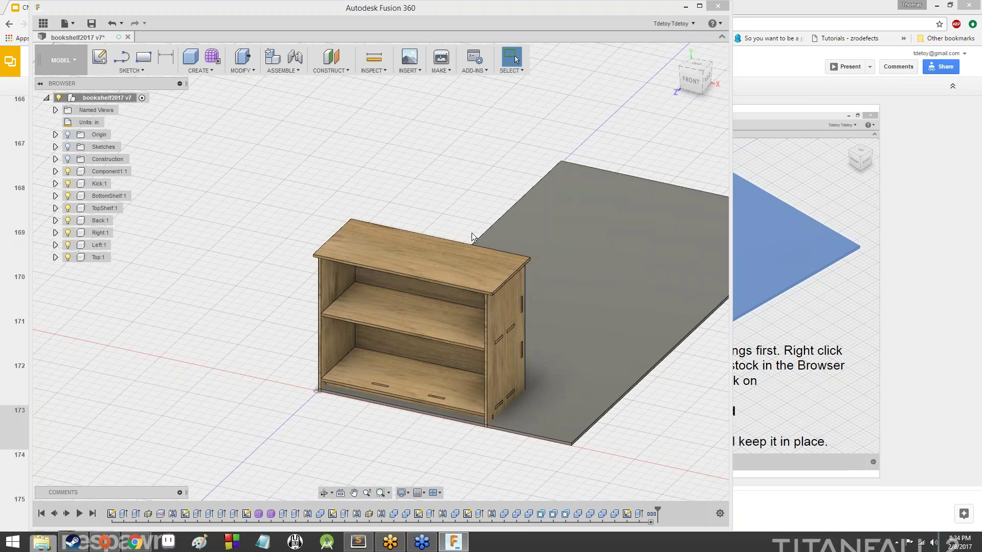
{"action": "left_click", "coordinate": [572, 345]}
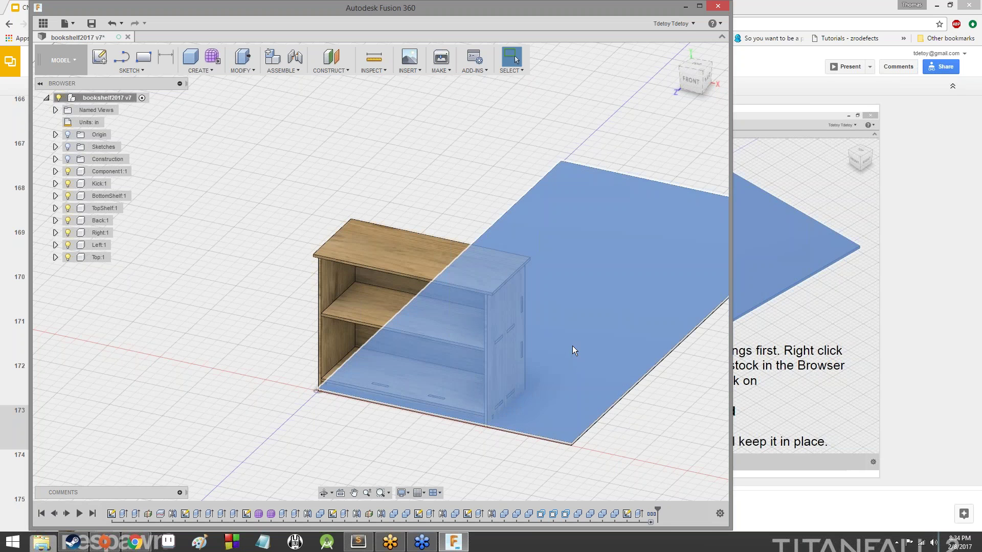
{"action": "right_click", "coordinate": [572, 346]}
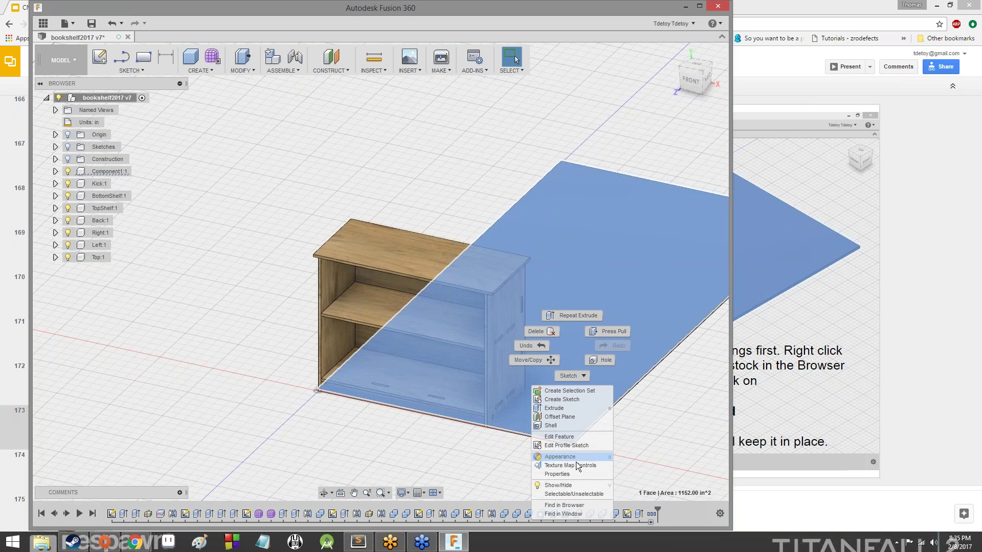
{"action": "left_click", "coordinate": [444, 450]}
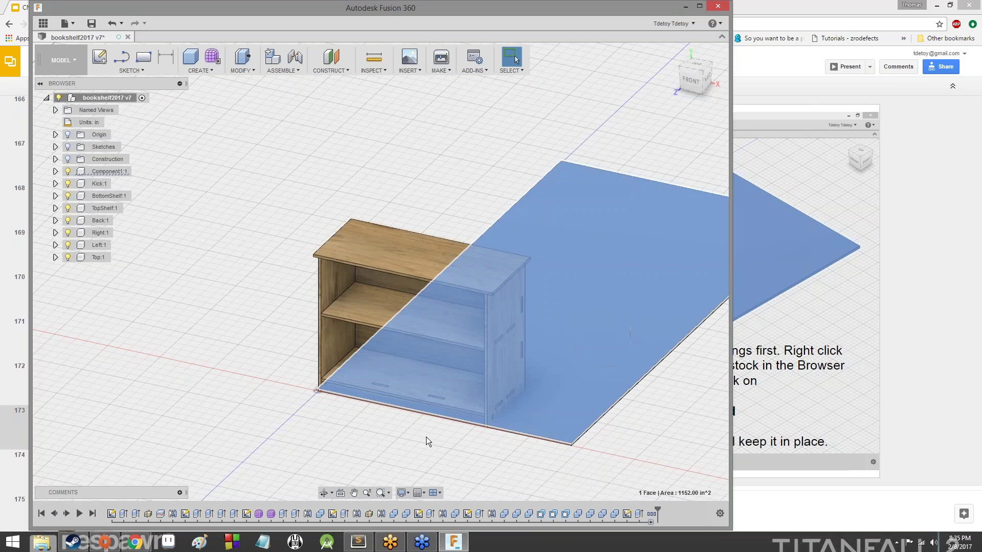
{"action": "left_click", "coordinate": [93, 170]}
{"action": "right_click", "coordinate": [93, 170]}
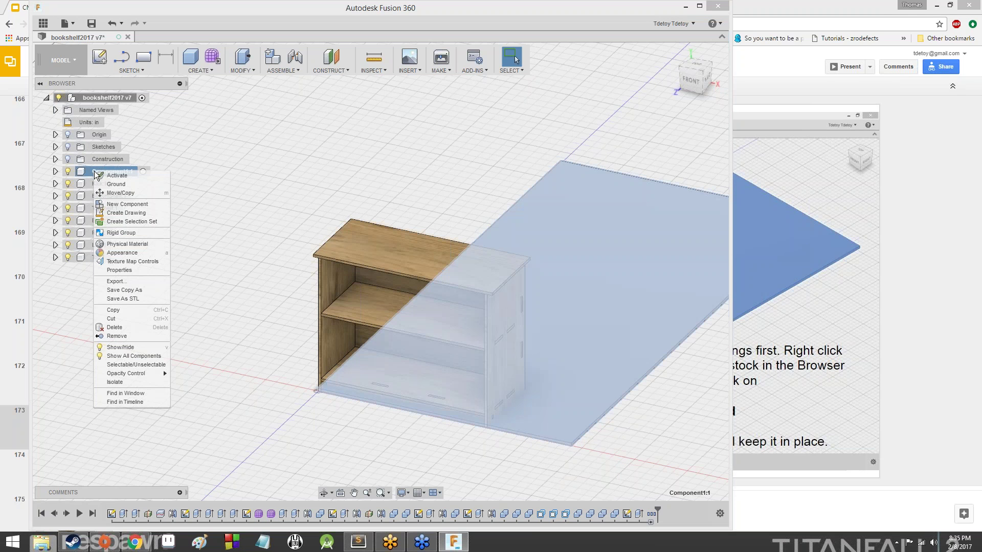
{"action": "left_click", "coordinate": [126, 185]}
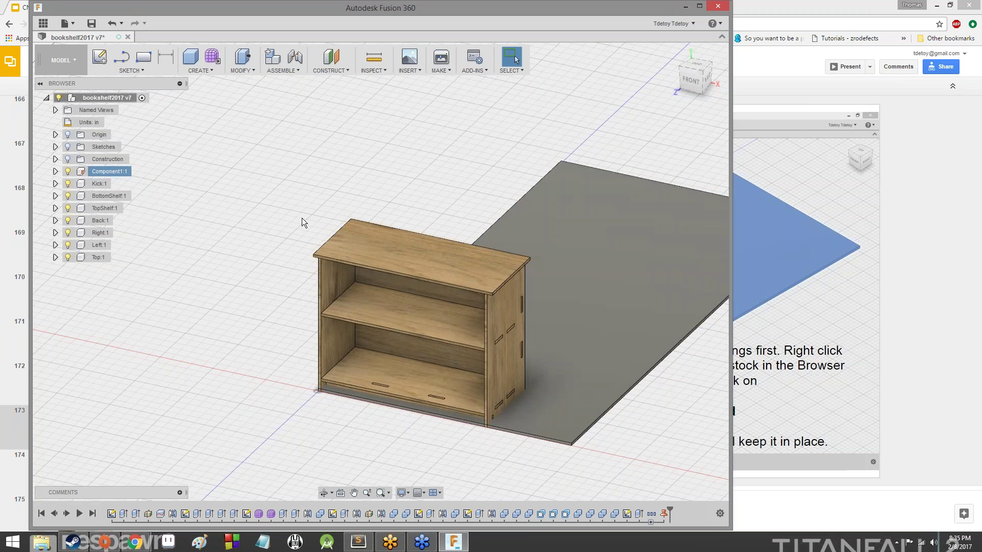
Step: Try to drag the grounded stock sheet, select the bookshelf's top panel for comparison, and clear the selection
{"action": "left_click_drag", "start_coordinate": [657, 238], "coordinate": [535, 221]}
{"action": "left_click", "coordinate": [584, 299]}
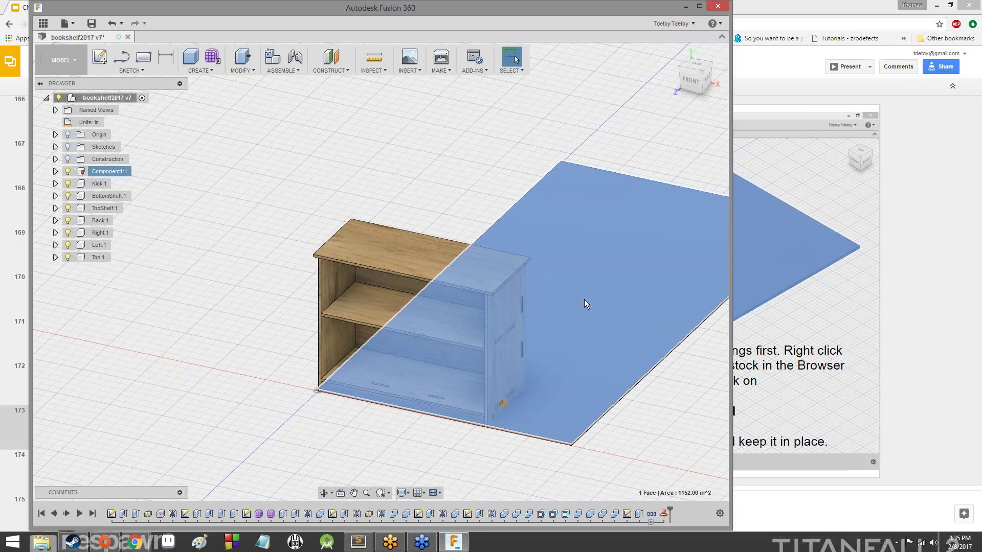
{"action": "left_click", "coordinate": [417, 273]}
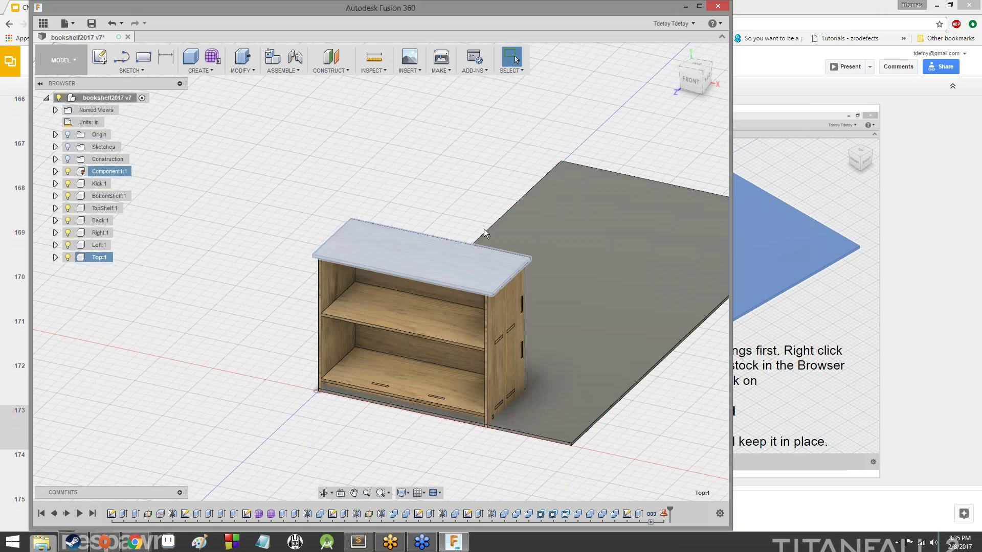
{"action": "left_click", "coordinate": [647, 302]}
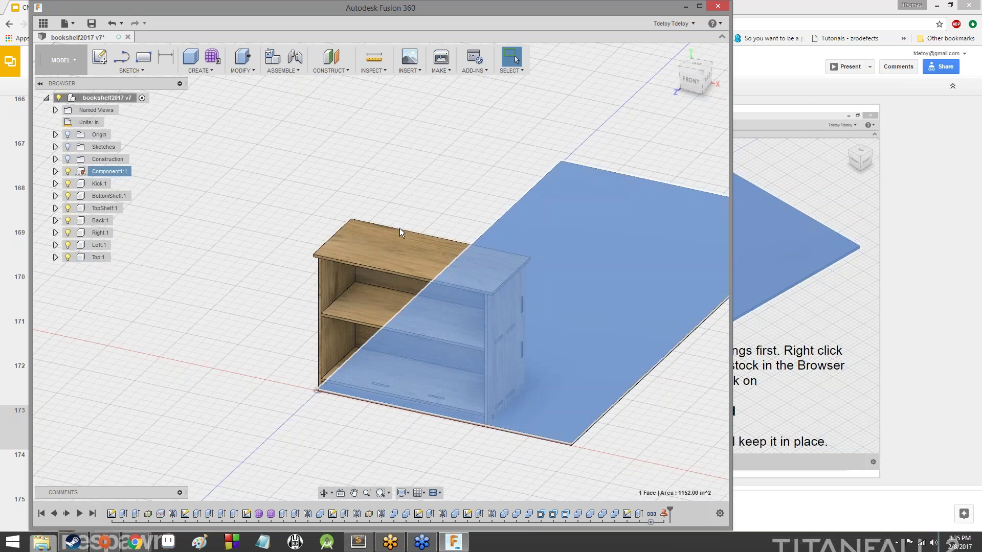
{"action": "left_click", "coordinate": [390, 183]}
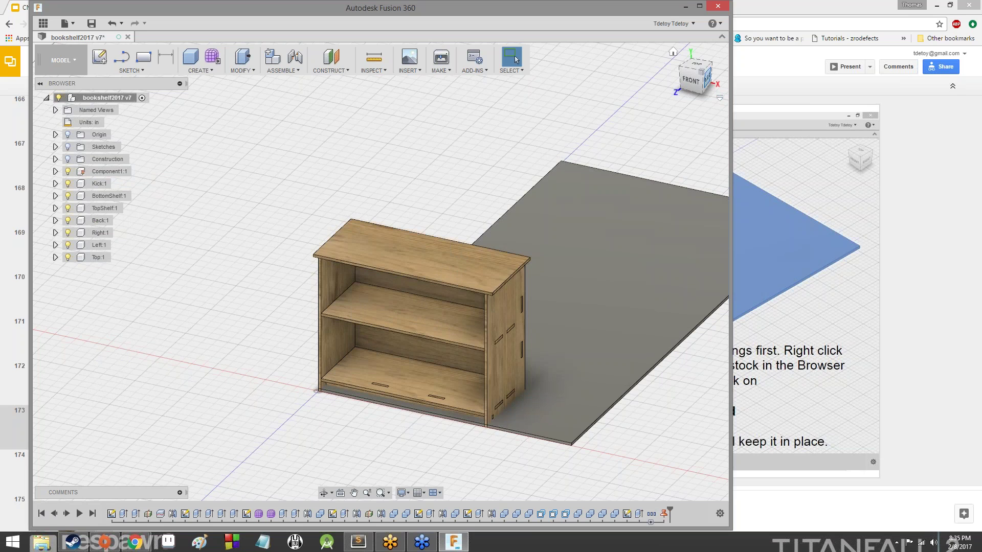
Step: Drag the Top component off the bookshelf beyond the stock sheet's far edge and back onto the shelf
{"action": "mouse_move", "coordinate": [380, 271]}
{"action": "middle_mouse_down", "text": "shift"}
{"action": "mouse_move", "coordinate": [460, 276]}
{"action": "mouse_move", "coordinate": [552, 189]}
{"action": "mouse_move", "coordinate": [573, 123]}
{"action": "mouse_move", "coordinate": [561, 182]}
{"action": "middle_mouse_up", "text": "shift"}
{"action": "scroll", "coordinate": [560, 182], "scroll_direction": "up", "scroll_amount": 4}
{"action": "scroll", "coordinate": [560, 186], "scroll_direction": "down", "scroll_amount": 5}
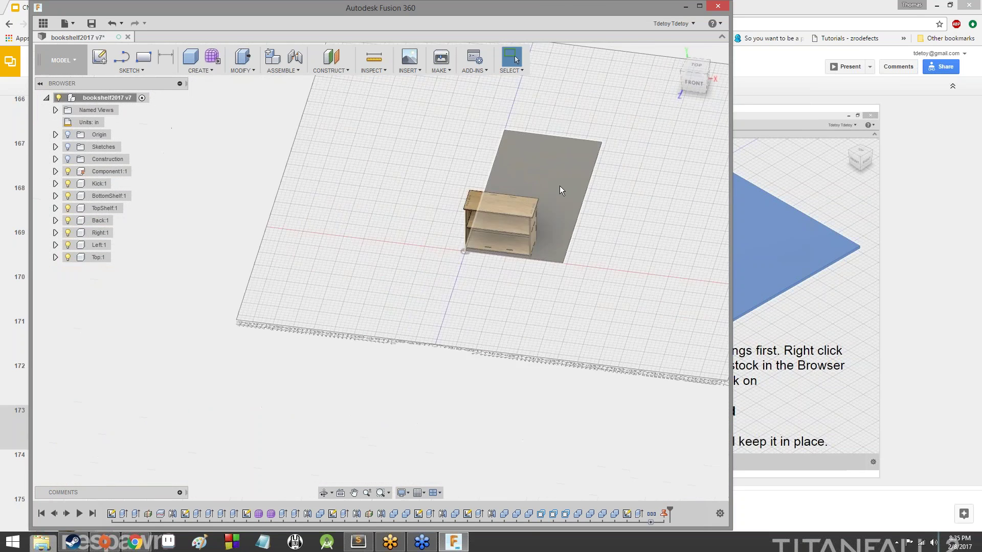
{"action": "scroll", "coordinate": [559, 186], "scroll_direction": "up", "scroll_amount": 6}
{"action": "scroll", "coordinate": [562, 171], "scroll_direction": "up", "scroll_amount": 3}
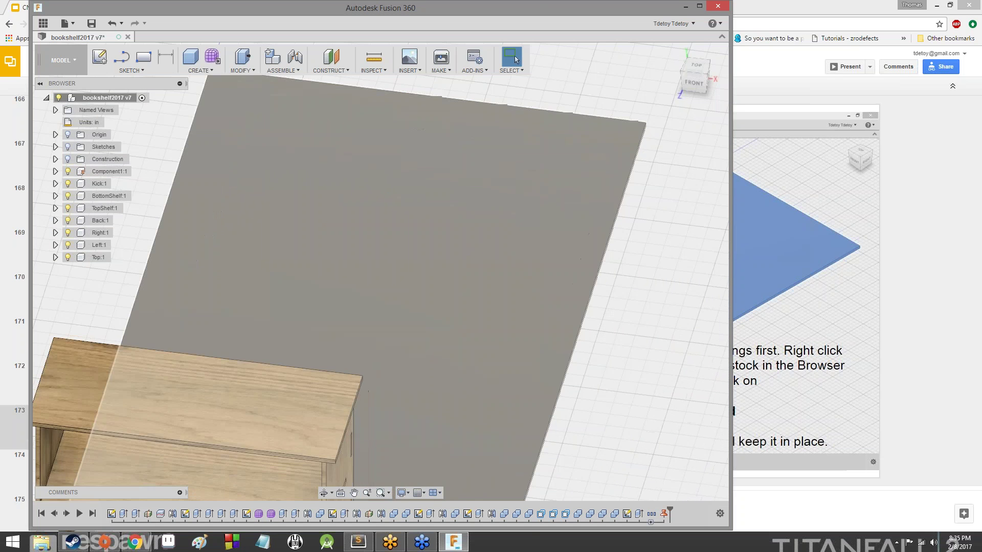
{"action": "scroll", "coordinate": [562, 170], "scroll_direction": "down", "scroll_amount": 6}
{"action": "left_click", "coordinate": [305, 361]}
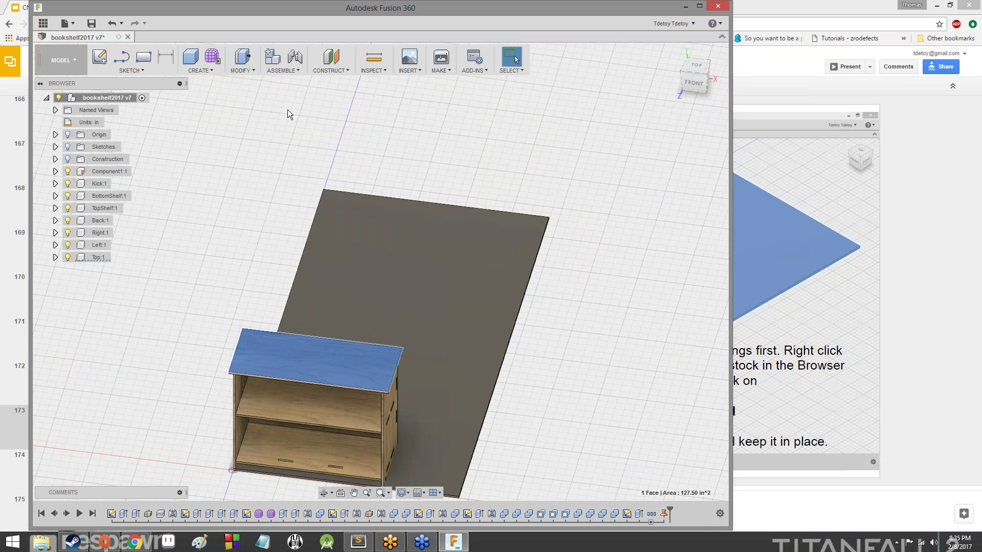
{"action": "left_click", "coordinate": [300, 363]}
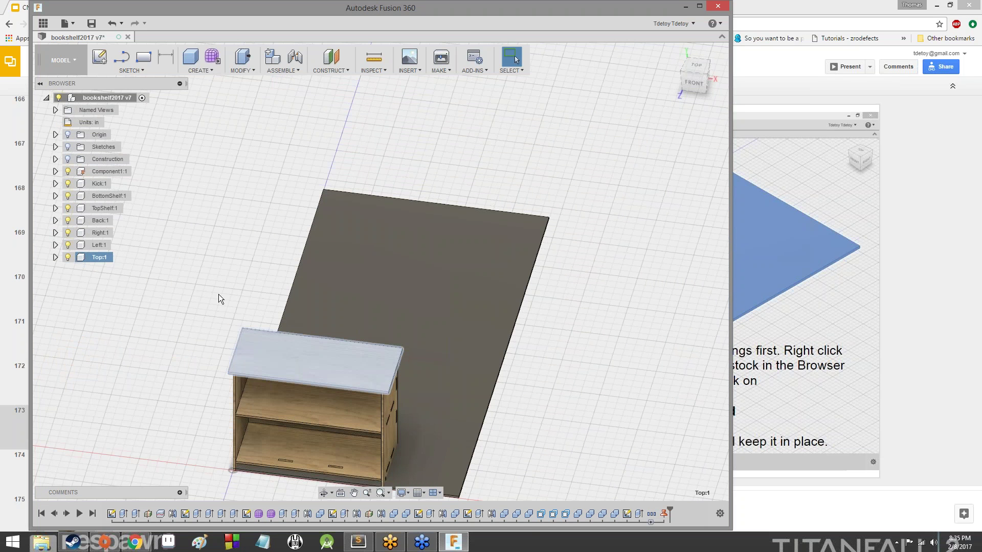
{"action": "left_click_drag", "start_coordinate": [220, 299], "coordinate": [556, 151]}
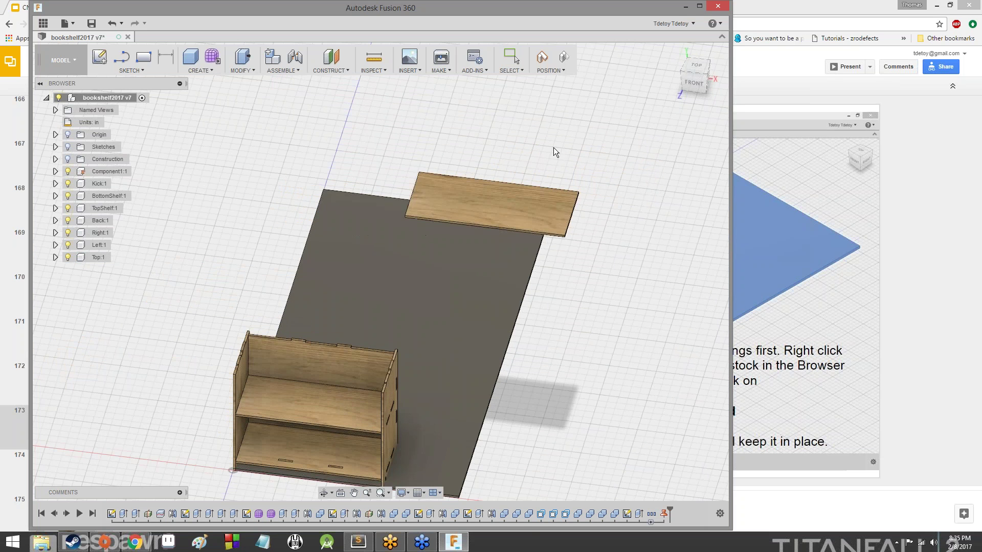
{"action": "left_click_drag", "start_coordinate": [594, 233], "coordinate": [314, 370]}
{"action": "mouse_move", "coordinate": [691, 79]}
{"action": "left_mouse_down"}
{"action": "mouse_move", "coordinate": [689, 43]}
{"action": "mouse_move", "coordinate": [690, 72]}
{"action": "mouse_move", "coordinate": [708, 71]}
{"action": "mouse_move", "coordinate": [667, 58]}
{"action": "mouse_move", "coordinate": [694, 56]}
{"action": "mouse_move", "coordinate": [684, 75]}
{"action": "mouse_move", "coordinate": [673, 52]}
{"action": "left_mouse_up"}
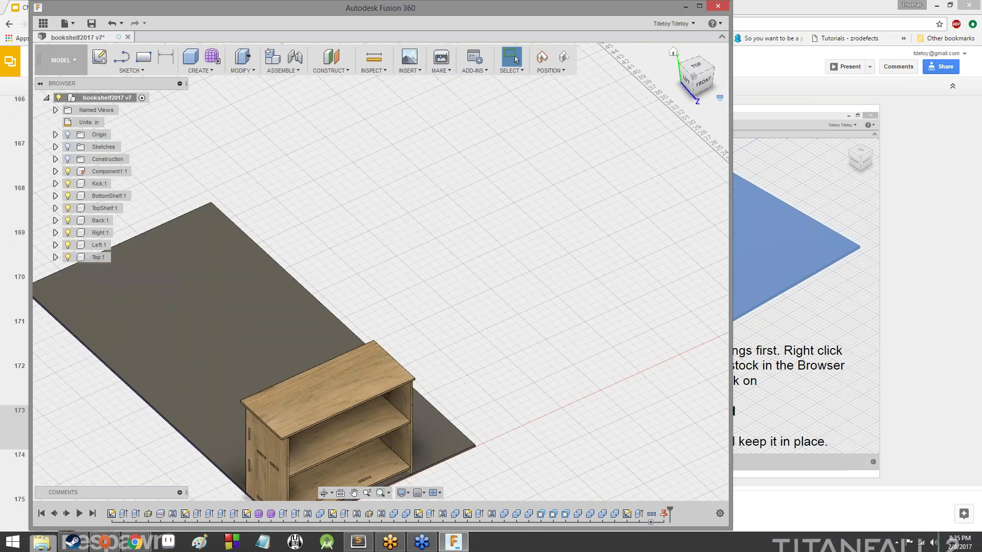
Step: Switch to the Google Slides presentation and read slides 174 to 176 on starting a joint and picking its two faces
{"action": "left_click", "coordinate": [788, 132]}
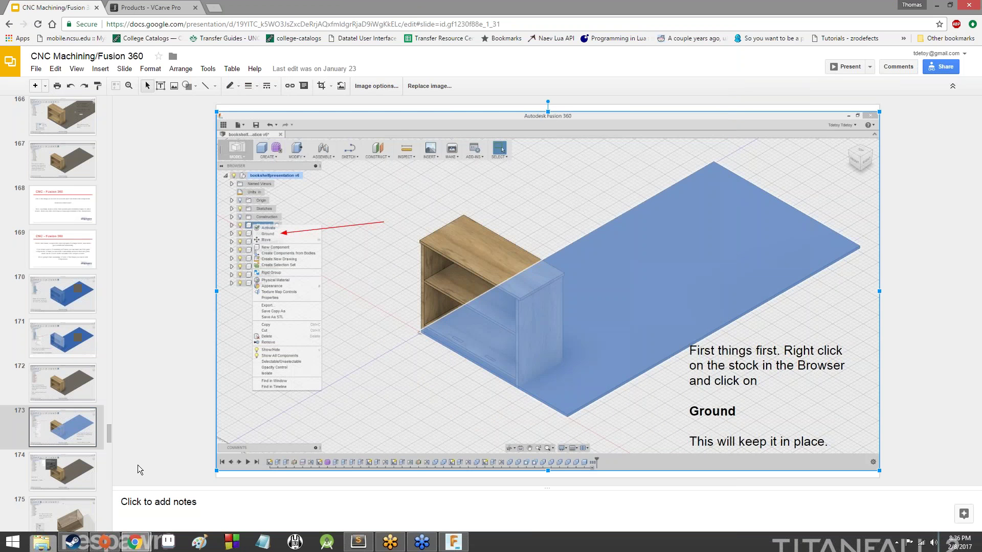
{"action": "left_click", "coordinate": [87, 465]}
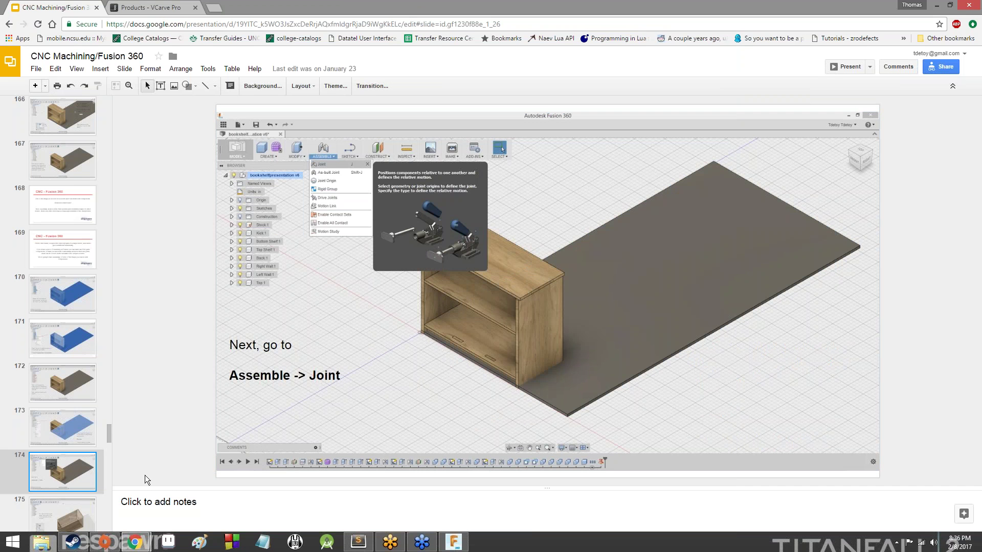
{"action": "scroll", "coordinate": [63, 487], "scroll_direction": "down", "scroll_amount": 4}
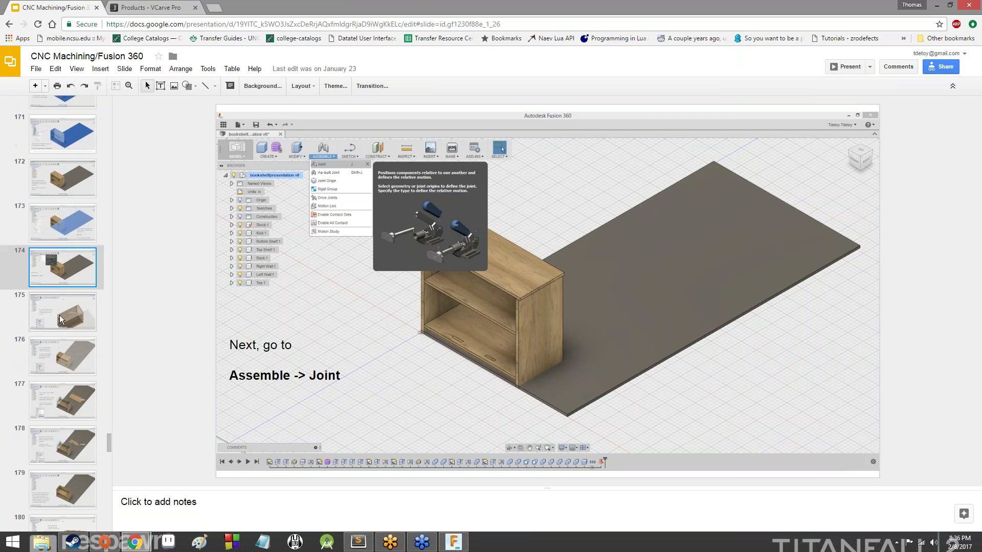
{"action": "left_click", "coordinate": [60, 292]}
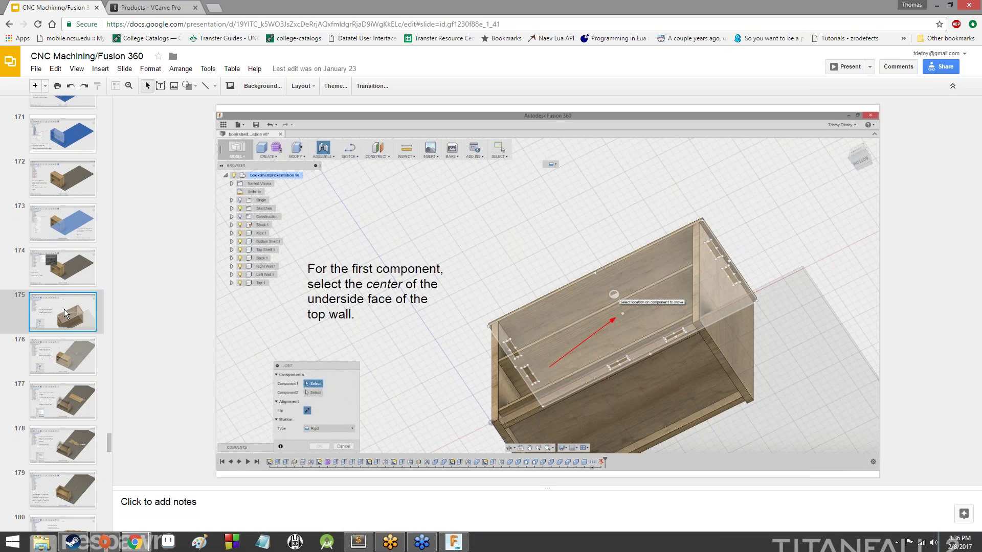
{"action": "left_click", "coordinate": [71, 351]}
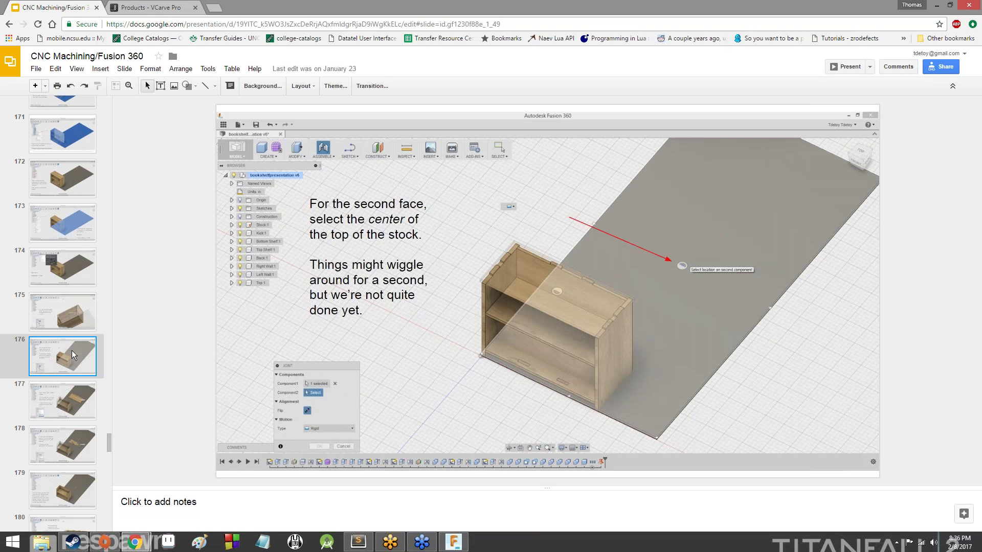
{"action": "left_click", "coordinate": [54, 282]}
Step: Switch to Fusion 360 and, continuing in the previous position, joint the center of the Top component's underside to the center of the stock's top face
{"action": "left_click", "coordinate": [454, 542]}
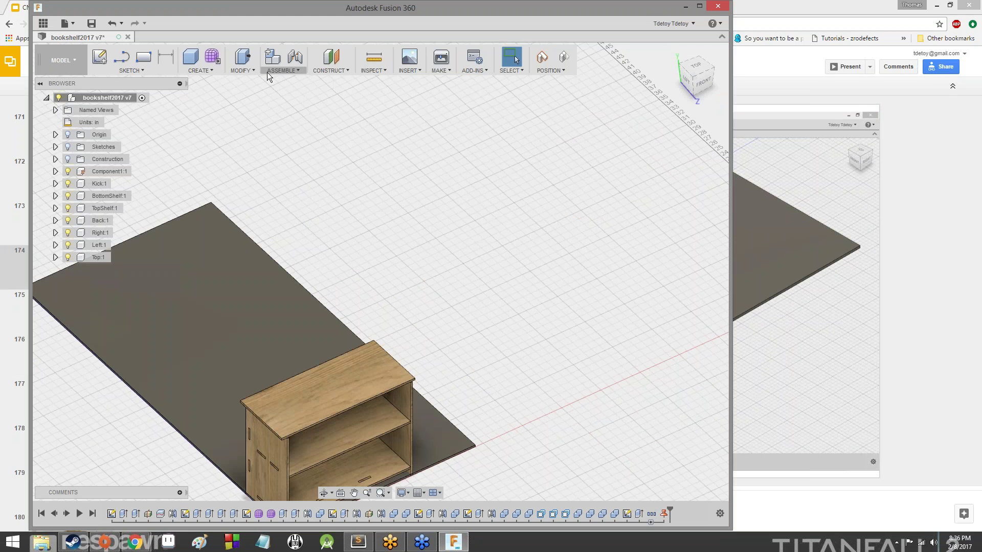
{"action": "left_click", "coordinate": [268, 71]}
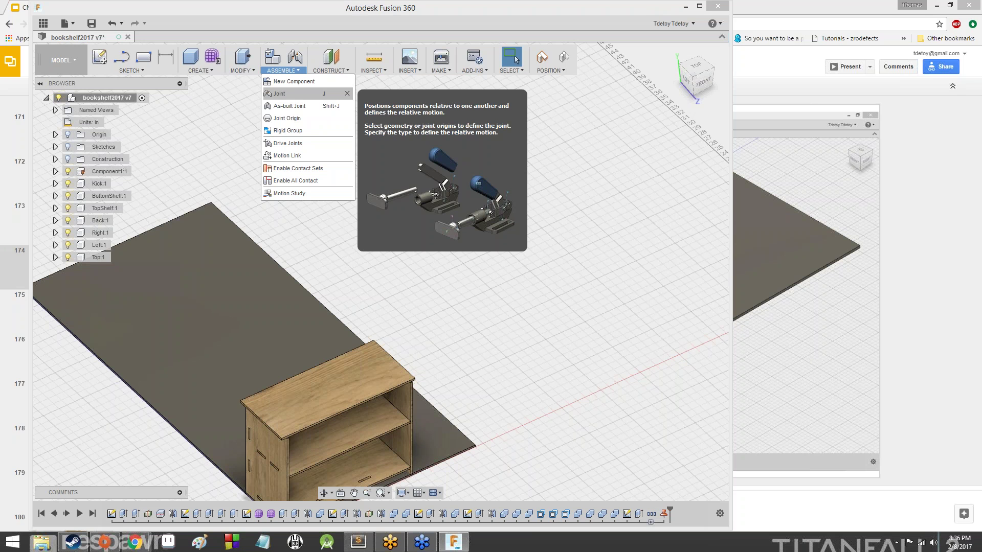
{"action": "left_click", "coordinate": [279, 94]}
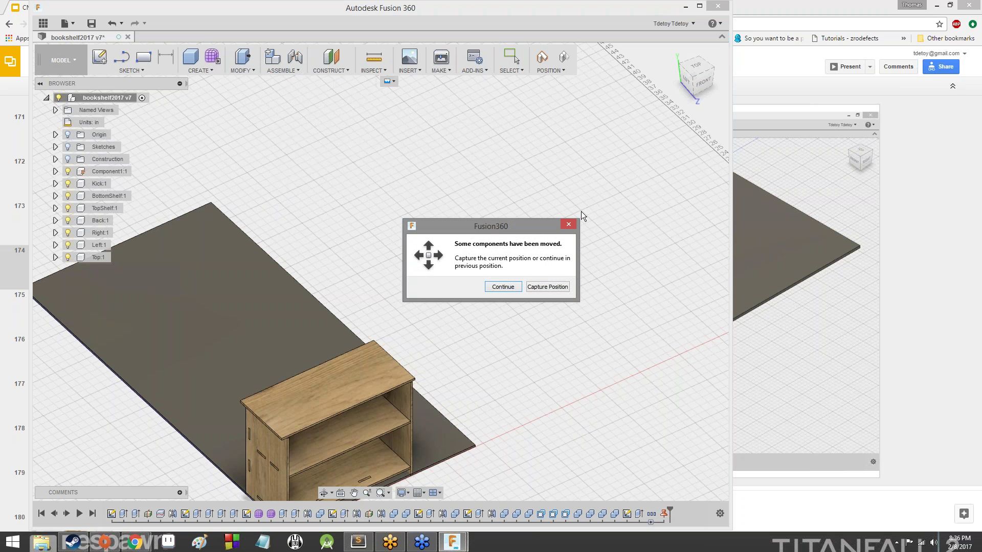
{"action": "left_click", "coordinate": [502, 287]}
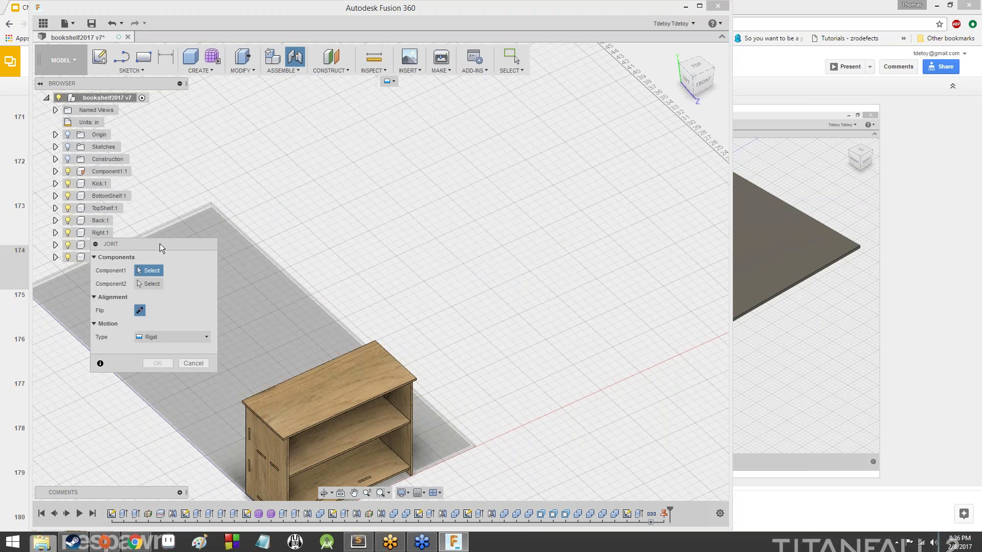
{"action": "left_click_drag", "start_coordinate": [160, 244], "coordinate": [624, 160]}
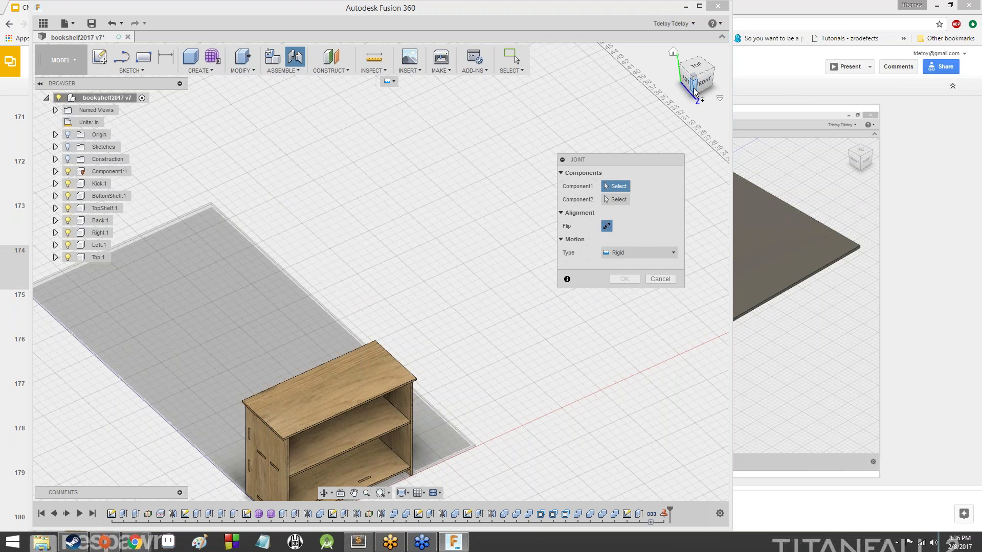
{"action": "left_click_drag", "start_coordinate": [695, 93], "coordinate": [683, 62]}
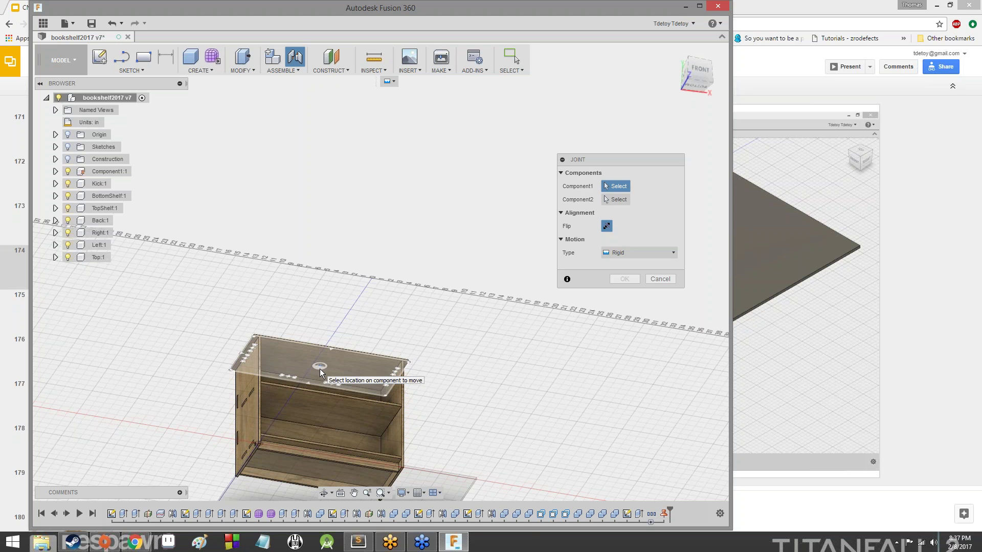
{"action": "left_click", "coordinate": [320, 369]}
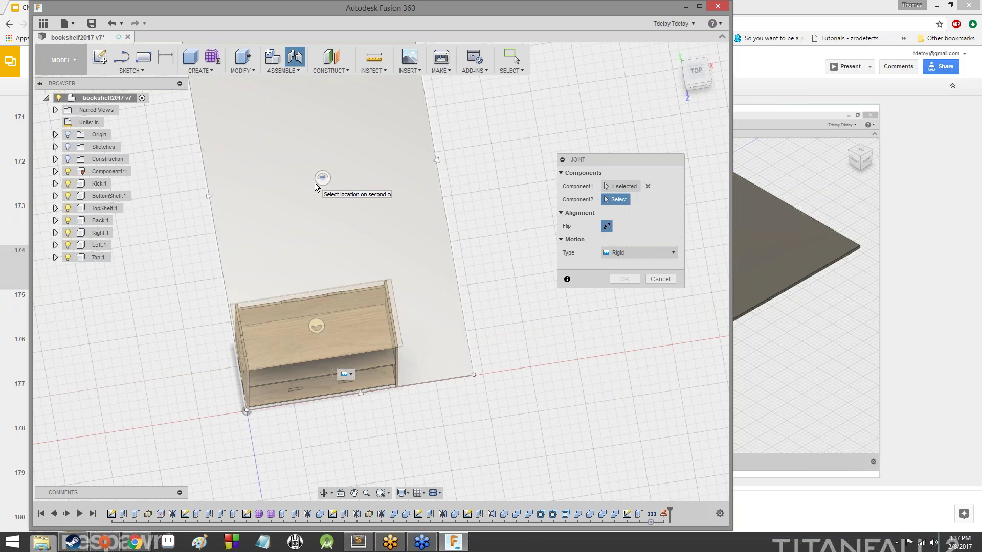
{"action": "left_click", "coordinate": [314, 183]}
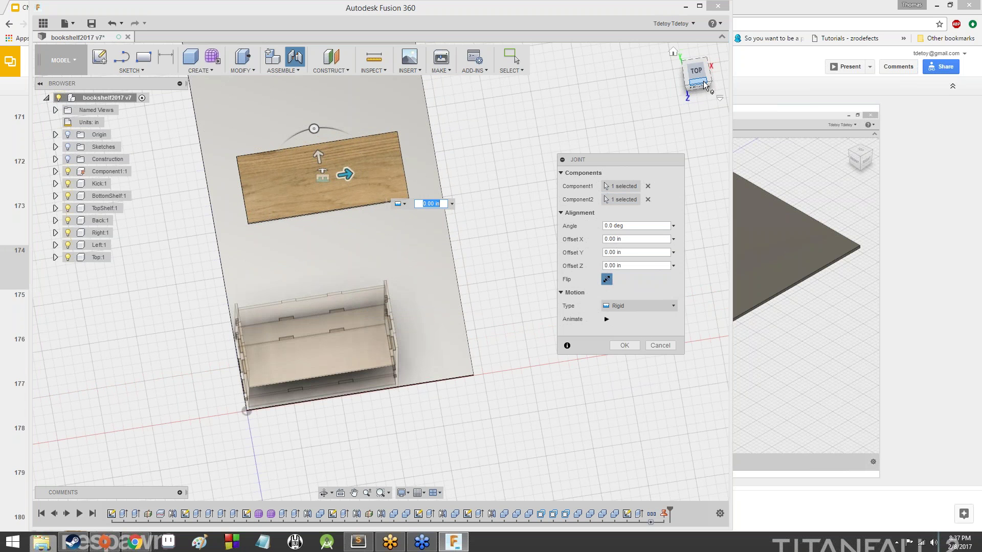
{"action": "mouse_move", "coordinate": [700, 85]}
{"action": "left_mouse_down"}
{"action": "mouse_move", "coordinate": [669, 40]}
{"action": "mouse_move", "coordinate": [623, 29]}
{"action": "mouse_move", "coordinate": [614, 76]}
{"action": "mouse_move", "coordinate": [629, 73]}
{"action": "mouse_move", "coordinate": [635, 33]}
{"action": "mouse_move", "coordinate": [641, 69]}
{"action": "left_mouse_up"}
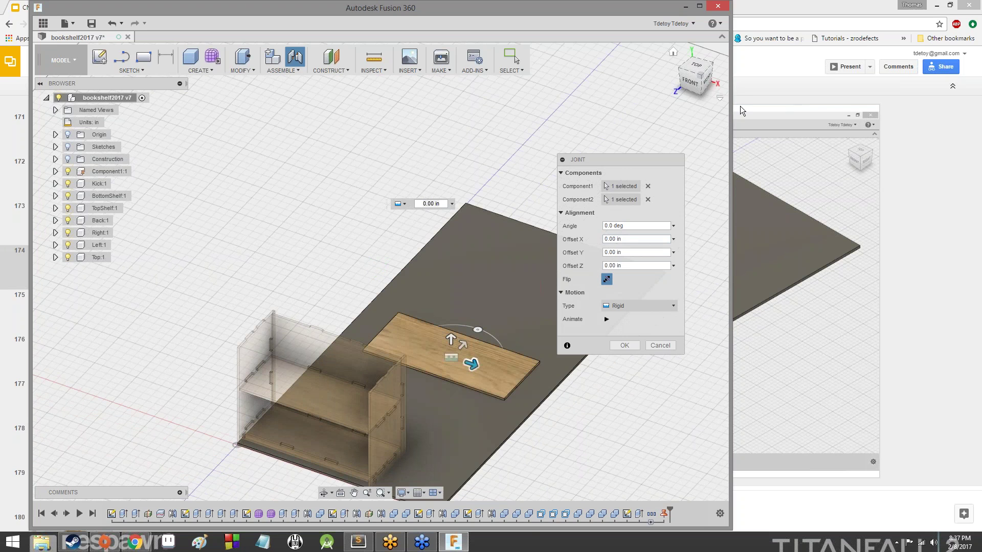
Step: Switch to the Google Slides presentation and read slides 176 and 177 on choosing the Planar joint type
{"action": "left_click", "coordinate": [753, 96]}
{"action": "left_click", "coordinate": [69, 320]}
{"action": "left_click", "coordinate": [63, 357]}
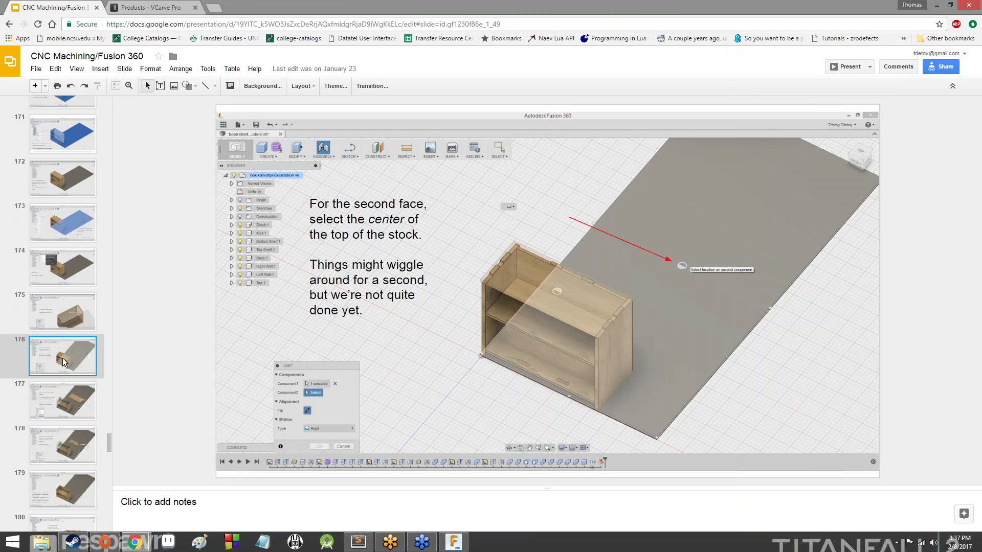
{"action": "left_click", "coordinate": [70, 397]}
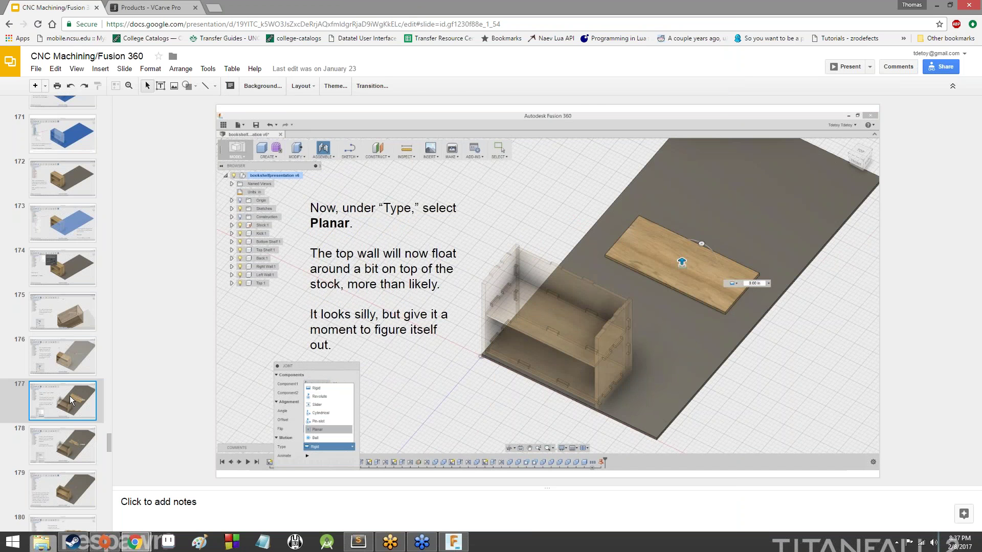
Step: Switch back to Fusion 360, set the joint's motion type to Planar with the Z Axis as normal, and flip the Top component
{"action": "key", "text": "alt+Tab"}
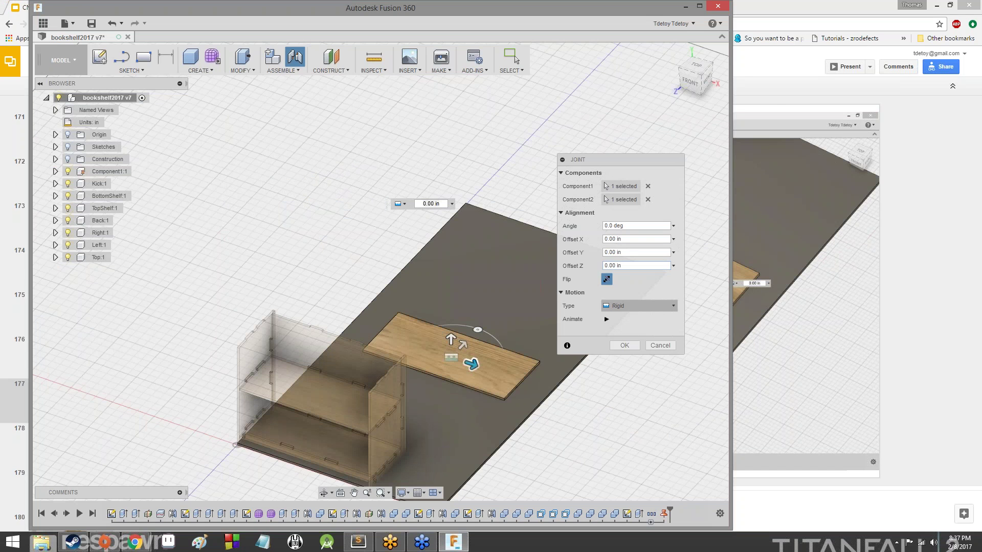
{"action": "left_click", "coordinate": [632, 306]}
{"action": "left_click", "coordinate": [632, 306]}
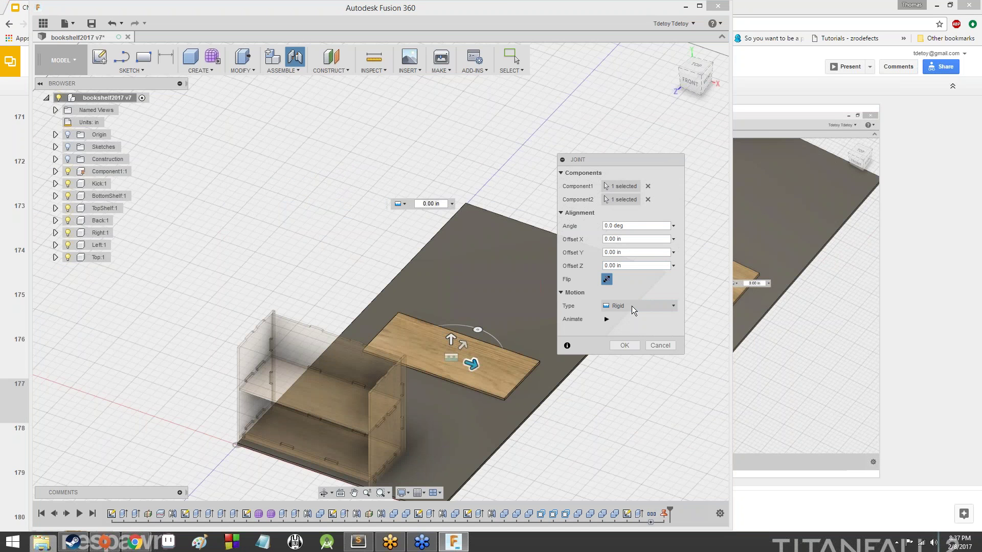
{"action": "left_click", "coordinate": [632, 306]}
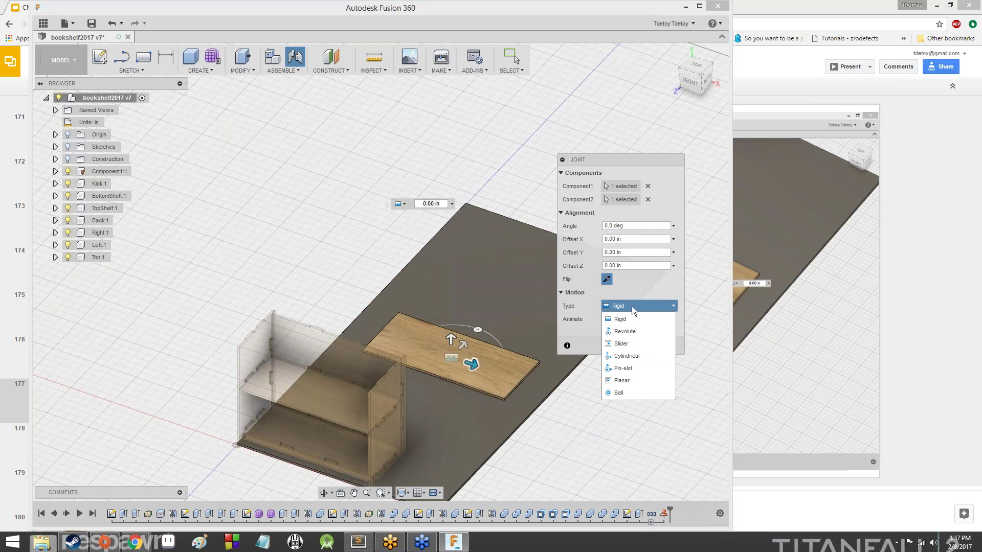
{"action": "left_click", "coordinate": [640, 381]}
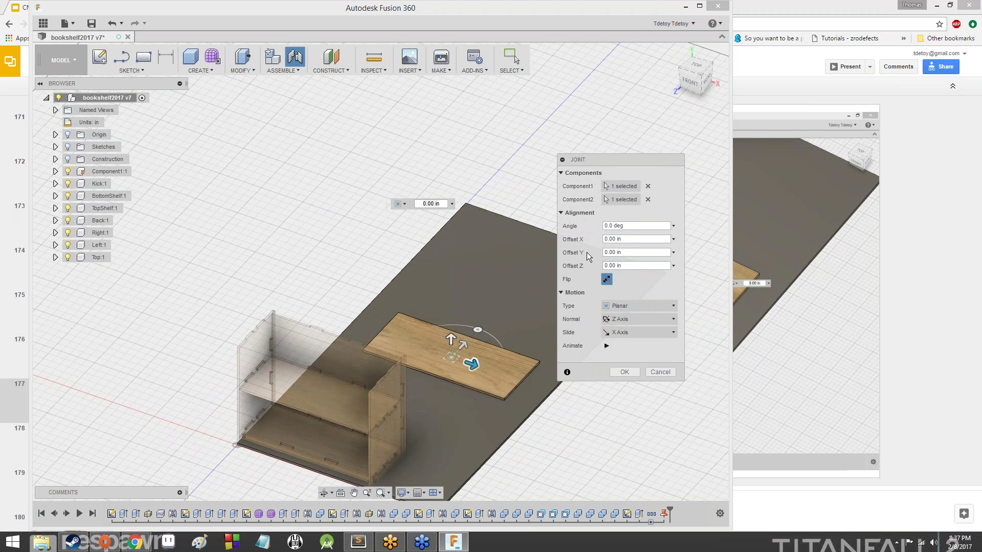
{"action": "left_click", "coordinate": [623, 320]}
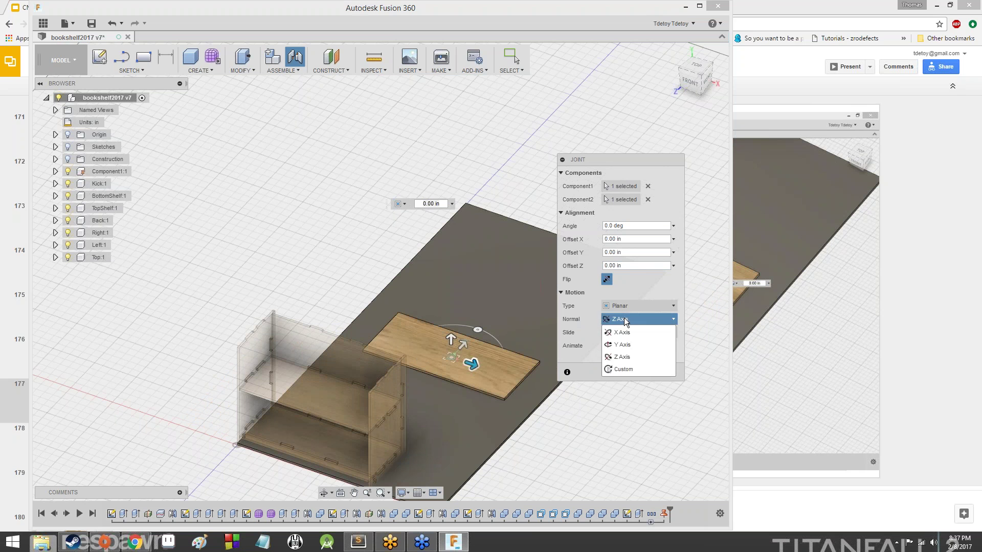
{"action": "left_click", "coordinate": [623, 320]}
{"action": "left_click", "coordinate": [607, 281]}
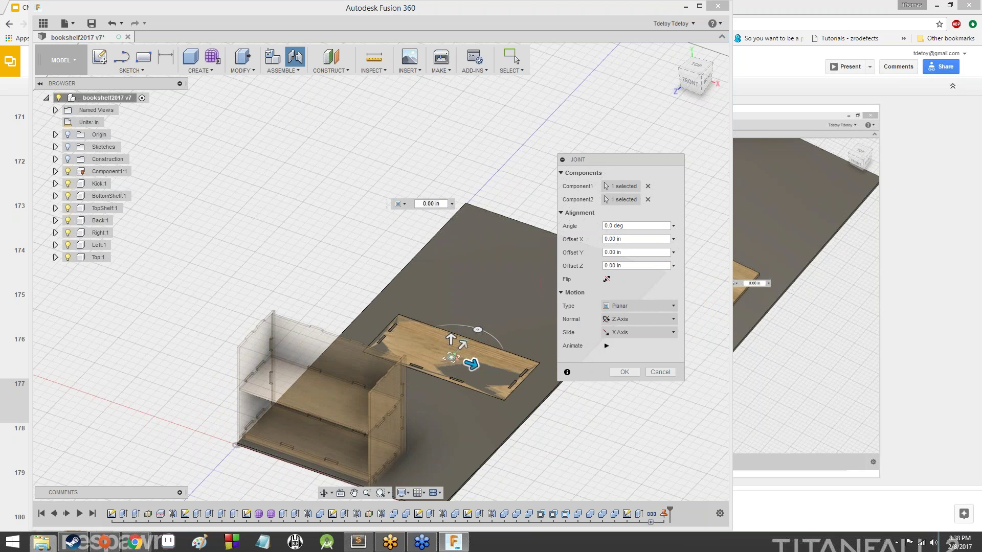
Step: Examine up close how the flipped Top panel's face lines up with the stock sheet's surface
{"action": "scroll", "coordinate": [495, 381], "scroll_direction": "up", "scroll_amount": 3}
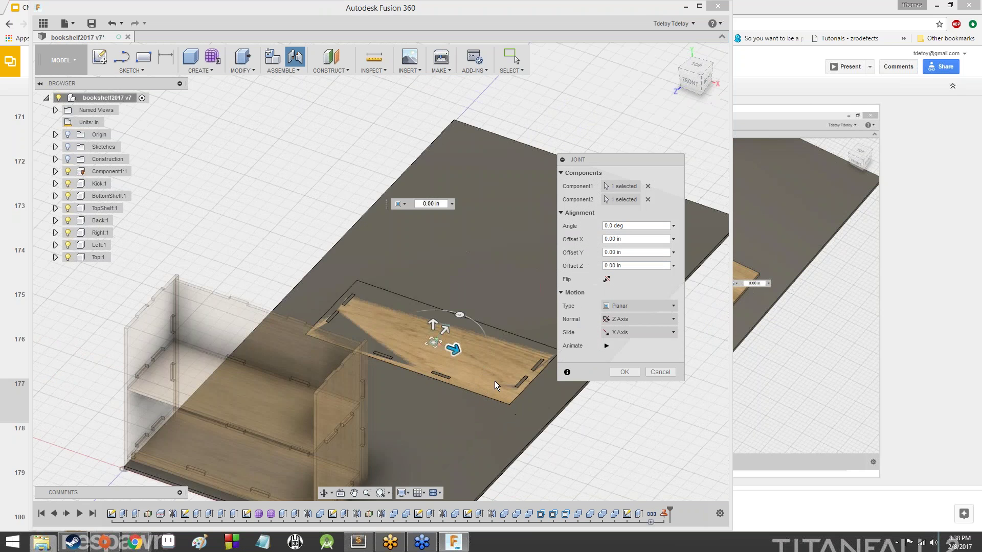
{"action": "scroll", "coordinate": [487, 380], "scroll_direction": "down", "scroll_amount": 3}
{"action": "scroll", "coordinate": [487, 376], "scroll_direction": "up", "scroll_amount": 2}
{"action": "scroll", "coordinate": [486, 376], "scroll_direction": "up", "scroll_amount": 3}
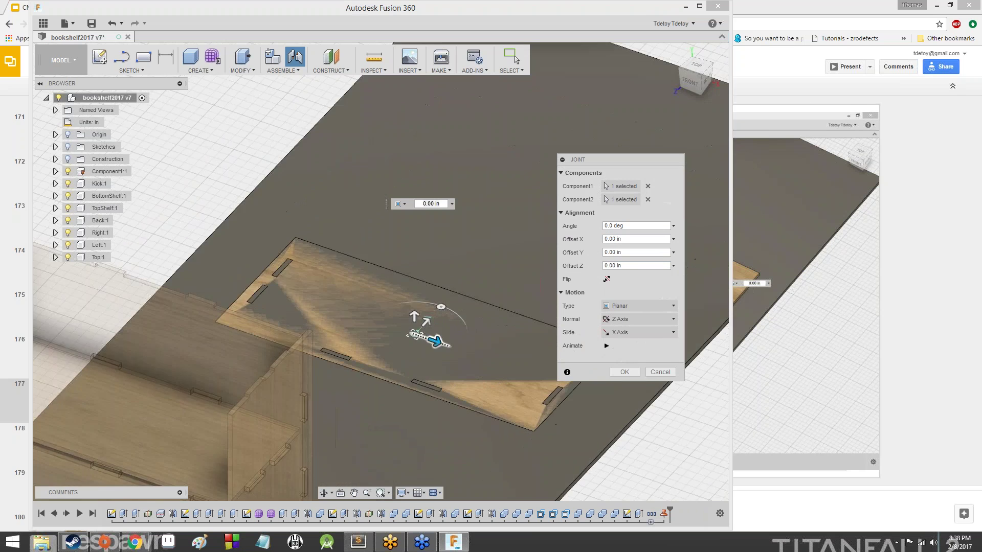
{"action": "scroll", "coordinate": [421, 327], "scroll_direction": "down", "scroll_amount": 5}
{"action": "scroll", "coordinate": [433, 338], "scroll_direction": "up", "scroll_amount": 4}
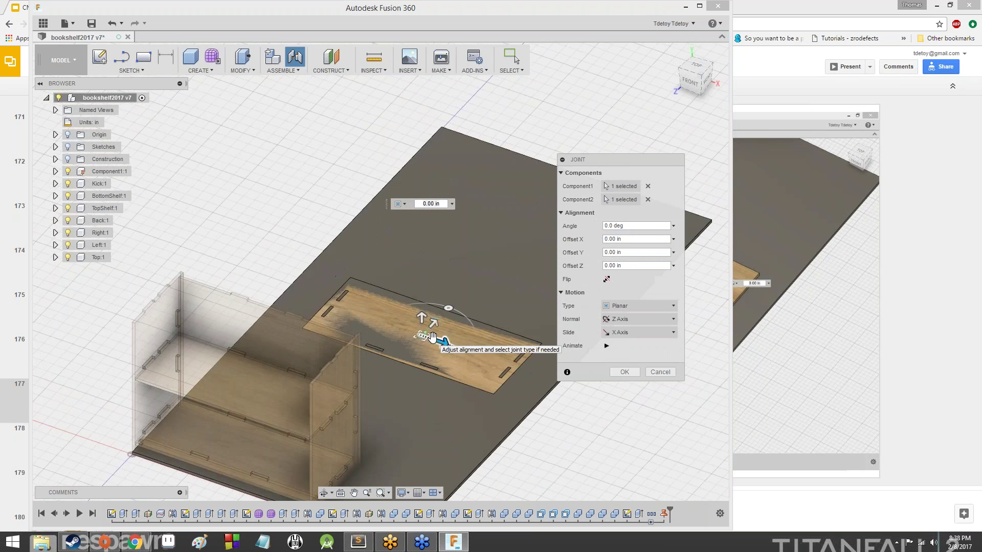
{"action": "scroll", "coordinate": [409, 333], "scroll_direction": "down", "scroll_amount": 2}
{"action": "scroll", "coordinate": [432, 338], "scroll_direction": "up", "scroll_amount": 5}
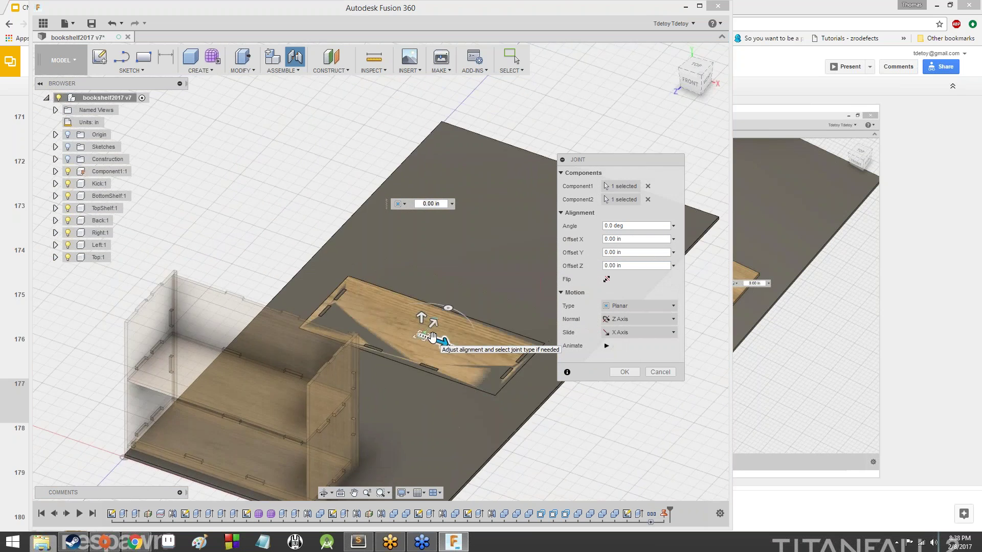
{"action": "scroll", "coordinate": [432, 337], "scroll_direction": "down", "scroll_amount": 2}
{"action": "scroll", "coordinate": [431, 338], "scroll_direction": "down", "scroll_amount": 3}
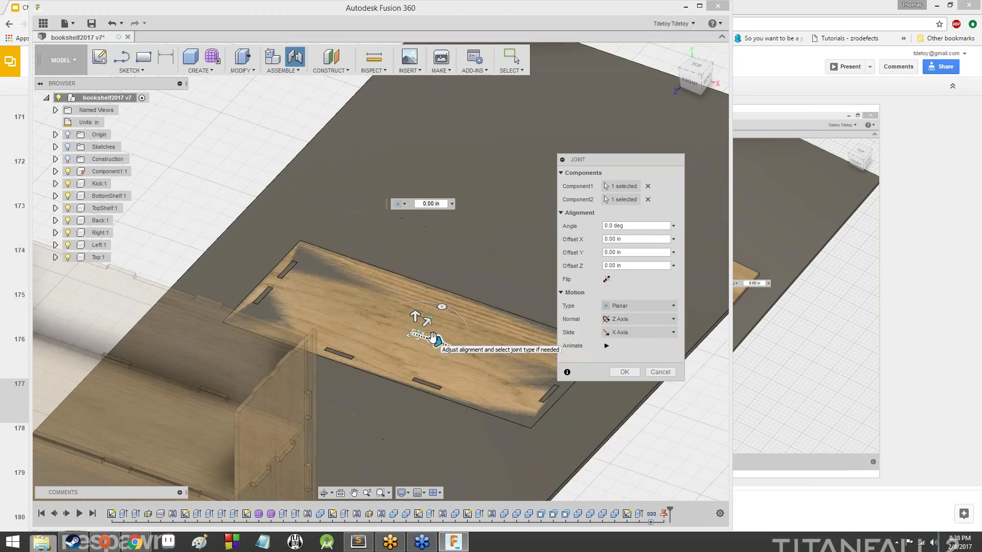
{"action": "scroll", "coordinate": [431, 337], "scroll_direction": "up", "scroll_amount": 4}
{"action": "scroll", "coordinate": [429, 337], "scroll_direction": "down", "scroll_amount": 2}
{"action": "scroll", "coordinate": [429, 338], "scroll_direction": "down", "scroll_amount": 3}
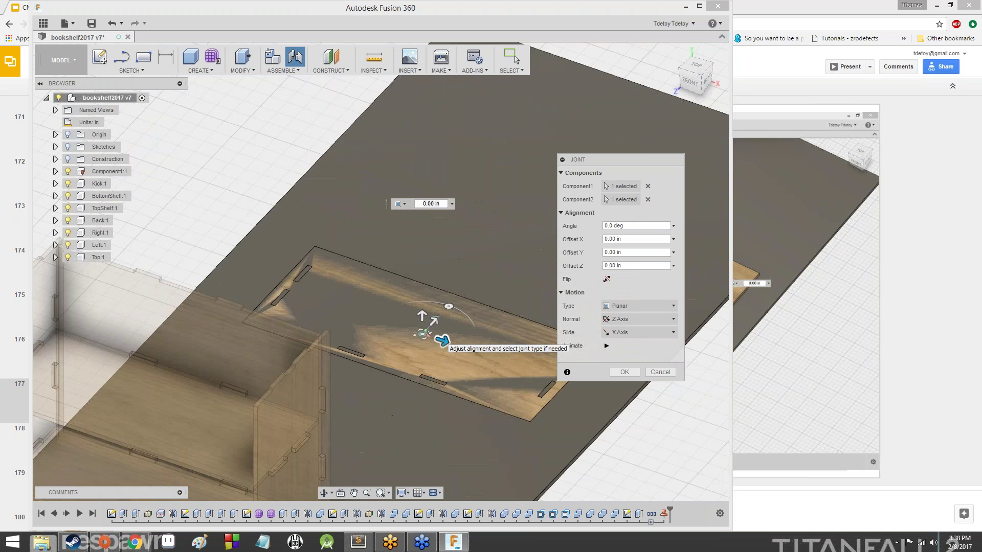
{"action": "scroll", "coordinate": [432, 339], "scroll_direction": "up", "scroll_amount": 2}
{"action": "scroll", "coordinate": [432, 339], "scroll_direction": "up", "scroll_amount": 4}
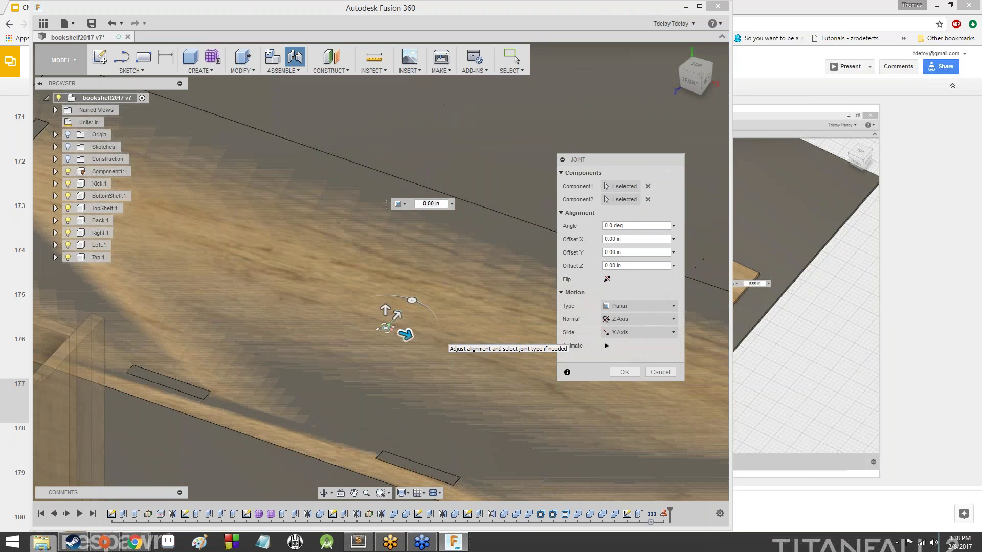
{"action": "scroll", "coordinate": [433, 338], "scroll_direction": "down", "scroll_amount": 4}
{"action": "scroll", "coordinate": [435, 339], "scroll_direction": "up", "scroll_amount": 2}
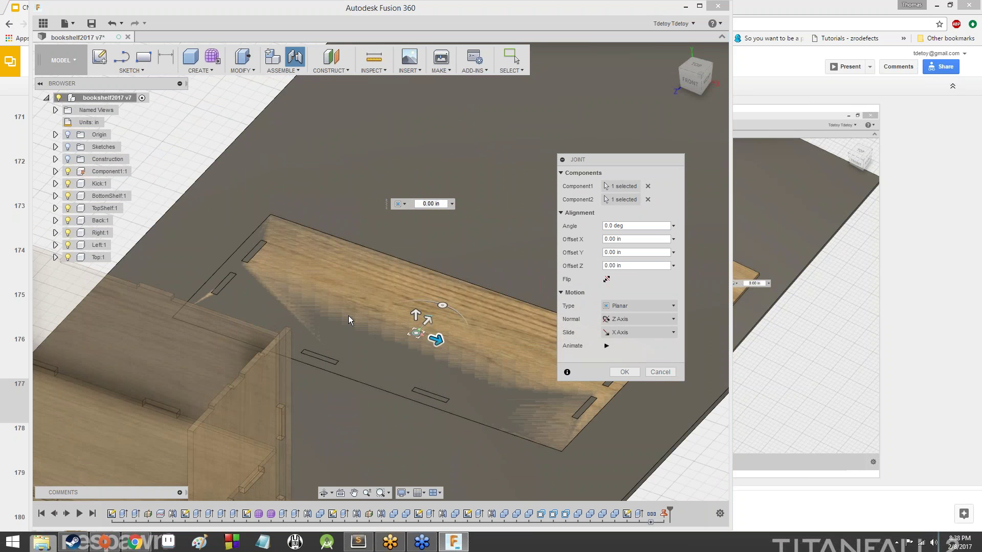
Step: Switch to the Google Slides presentation, read slide 178 on flipping the component, and advance to slide 179
{"action": "key", "text": "alt+Tab"}
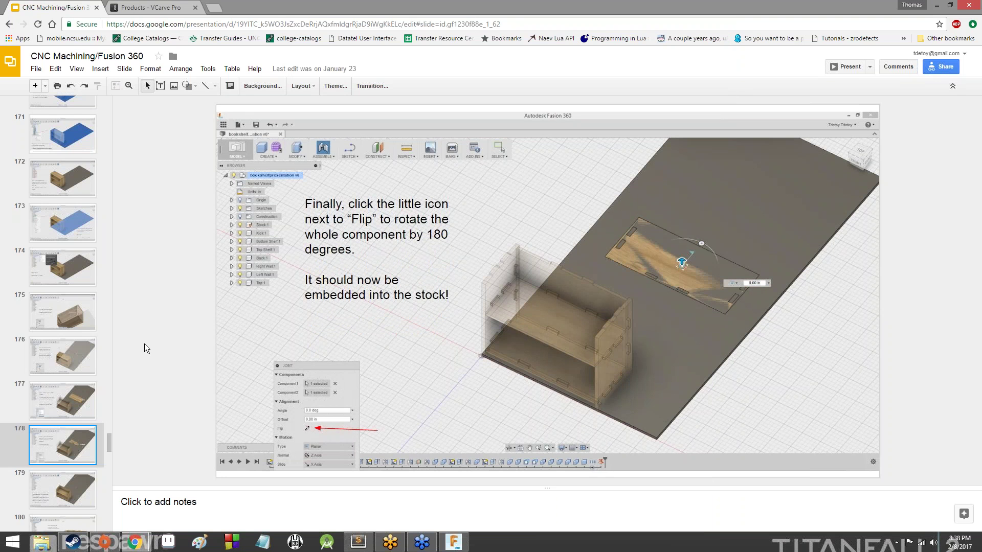
{"action": "key", "text": "Down"}
Step: Switch back to Fusion 360, confirm the planar joint, and slide the Top component across the stock sheet to its far end
{"action": "key", "text": "alt+Tab"}
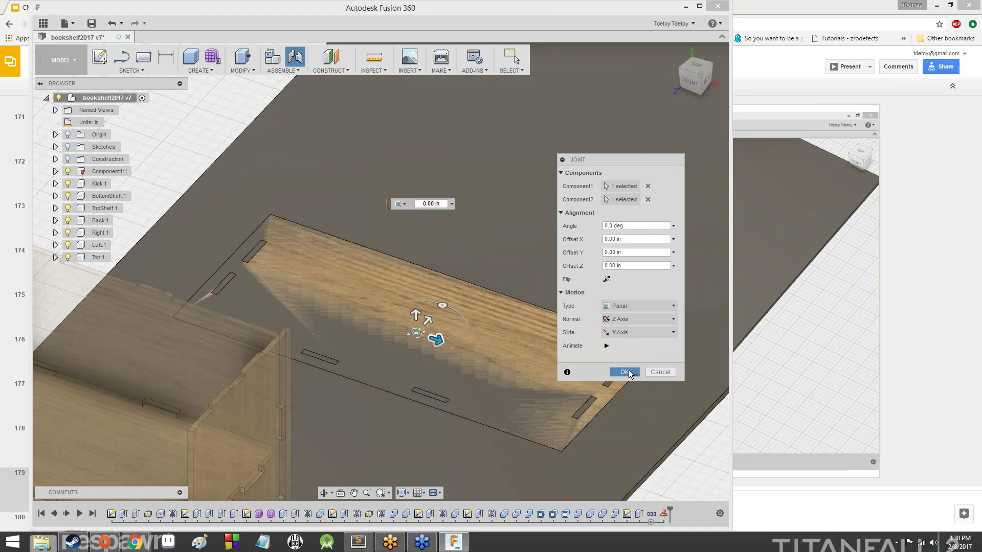
{"action": "left_click", "coordinate": [624, 372]}
{"action": "left_click_drag", "start_coordinate": [355, 304], "coordinate": [468, 127]}
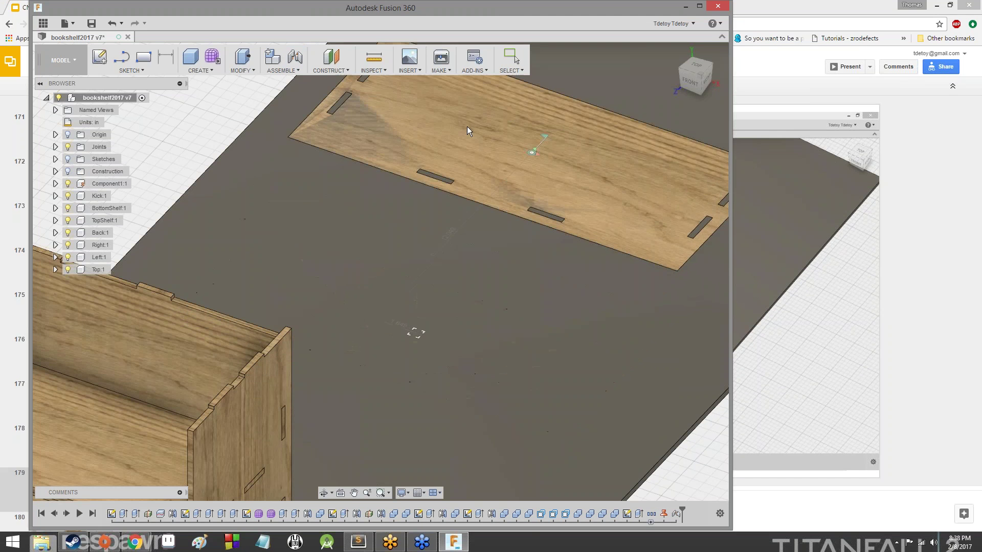
{"action": "scroll", "coordinate": [471, 122], "scroll_direction": "up", "scroll_amount": 3}
{"action": "scroll", "coordinate": [482, 127], "scroll_direction": "down", "scroll_amount": 10}
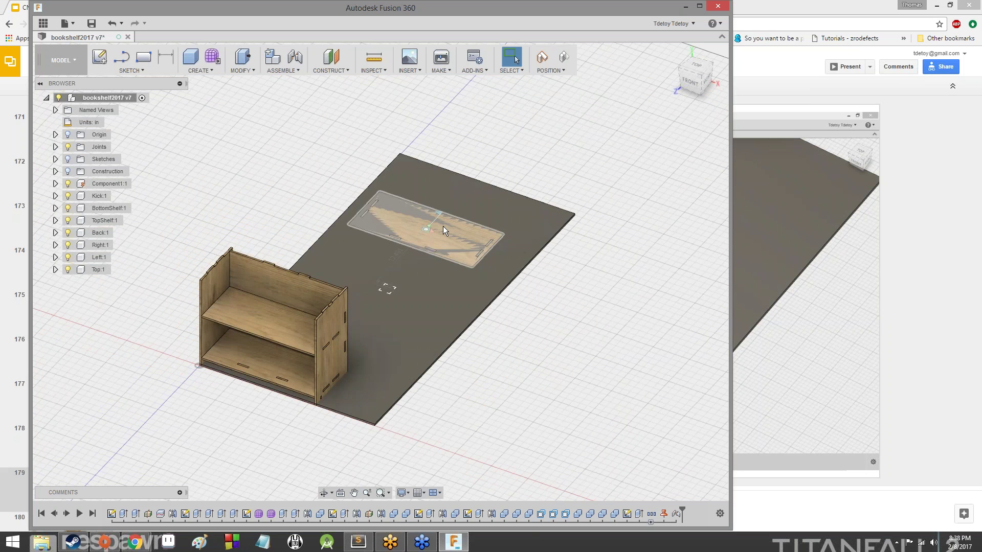
{"action": "left_click_drag", "start_coordinate": [443, 225], "coordinate": [464, 195]}
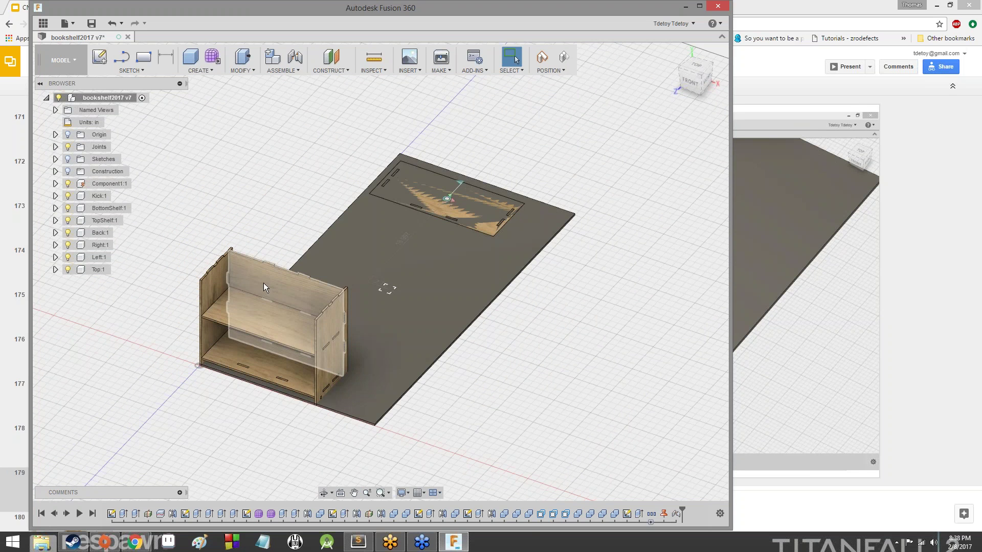
Step: Switch to the Google Slides presentation, read slide 179 on hiding the top, advance to slide 180, and return to Fusion 360
{"action": "key", "text": "alt+Tab"}
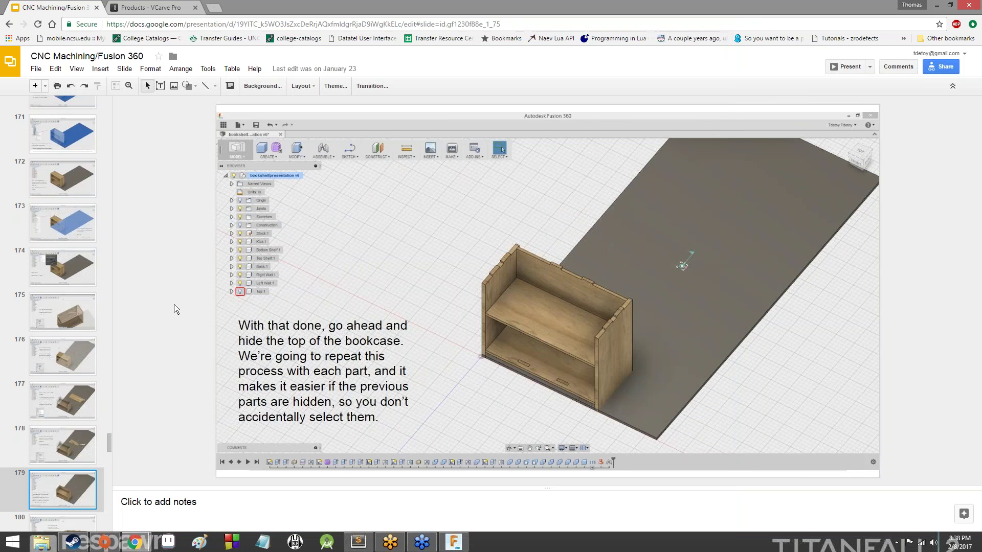
{"action": "key", "text": "Down"}
{"action": "key", "text": "alt+Tab"}
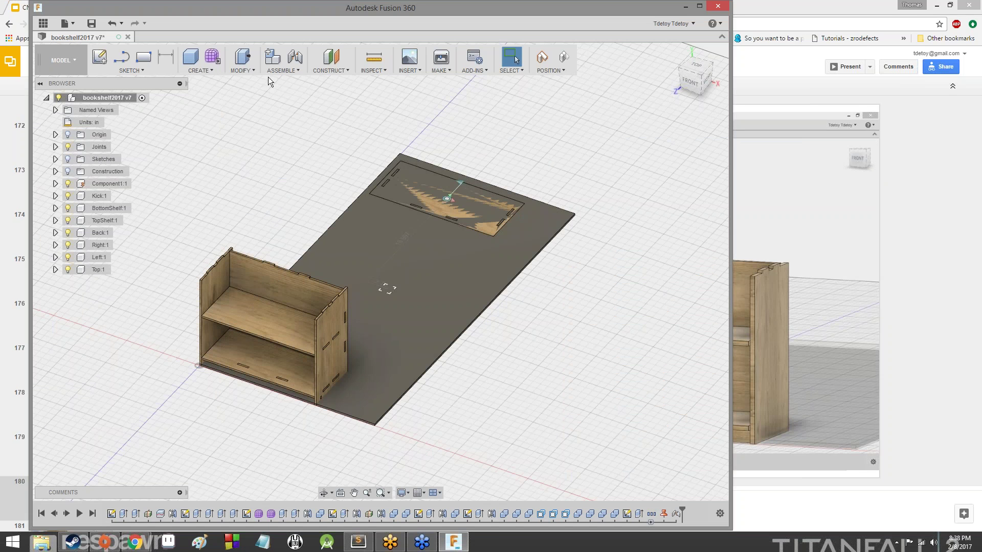
Step: Start a new planar joint, continuing from the previous component positions, and pick the inside face of the Left panel as the first component
{"action": "left_click", "coordinate": [290, 75]}
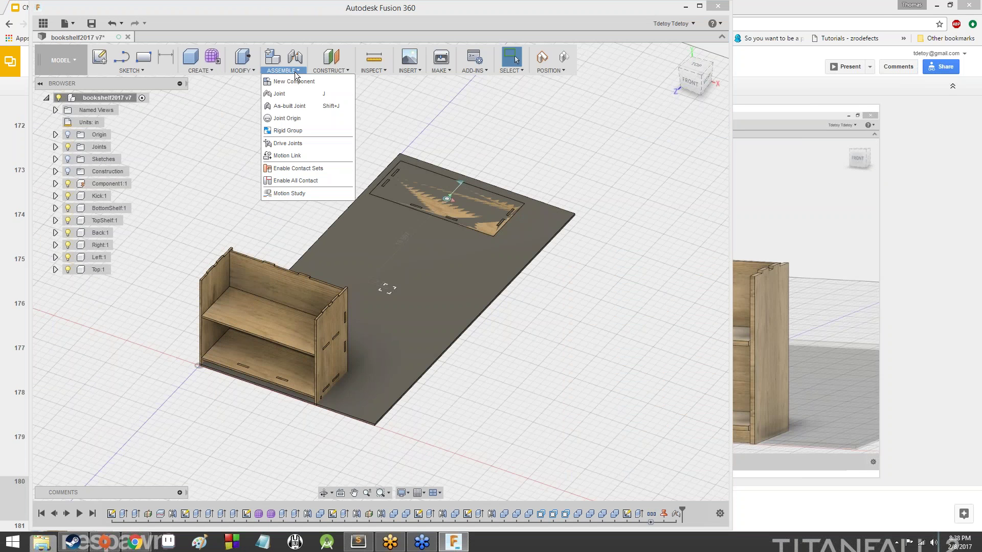
{"action": "left_click", "coordinate": [306, 91]}
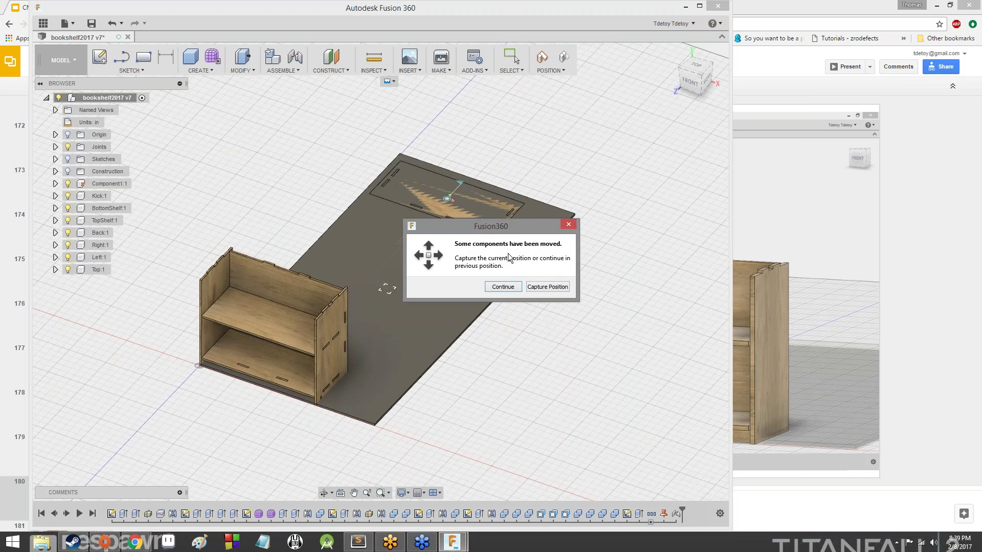
{"action": "left_click", "coordinate": [502, 287]}
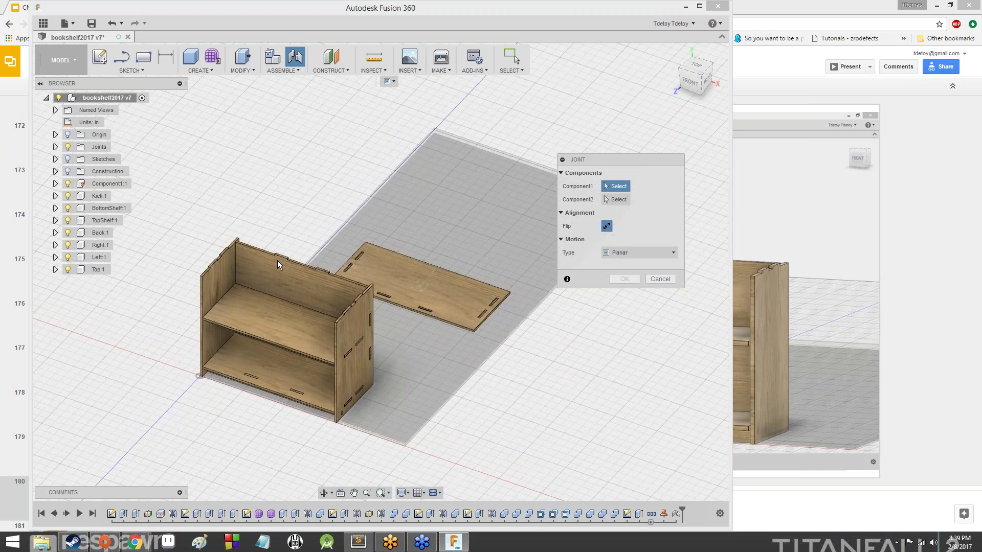
{"action": "scroll", "coordinate": [242, 277], "scroll_direction": "up", "scroll_amount": 5}
{"action": "scroll", "coordinate": [163, 339], "scroll_direction": "up", "scroll_amount": 8}
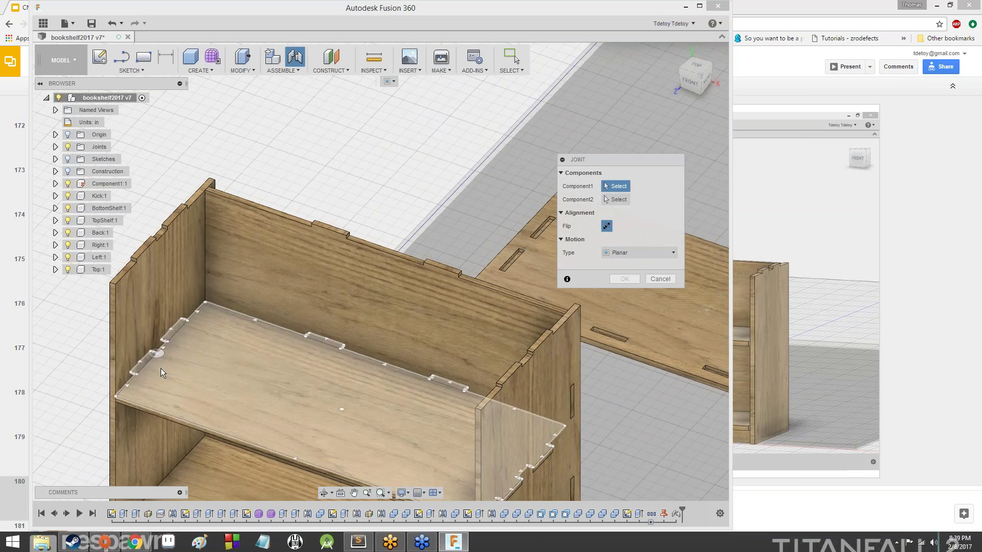
{"action": "scroll", "coordinate": [278, 360], "scroll_direction": "down", "scroll_amount": 3}
{"action": "middle_click_drag", "start_coordinate": [278, 360], "coordinate": [247, 230]}
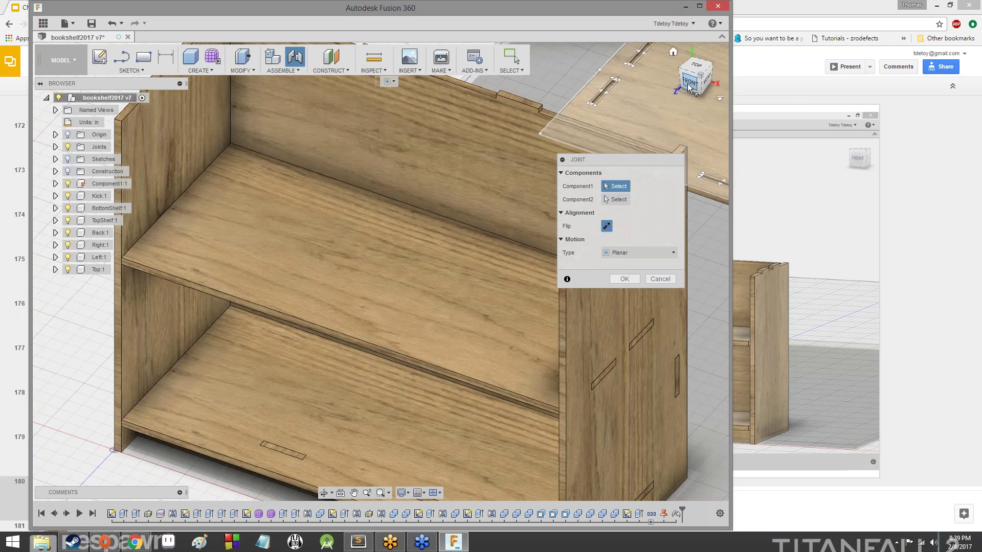
{"action": "left_click_drag", "start_coordinate": [690, 88], "coordinate": [684, 65]}
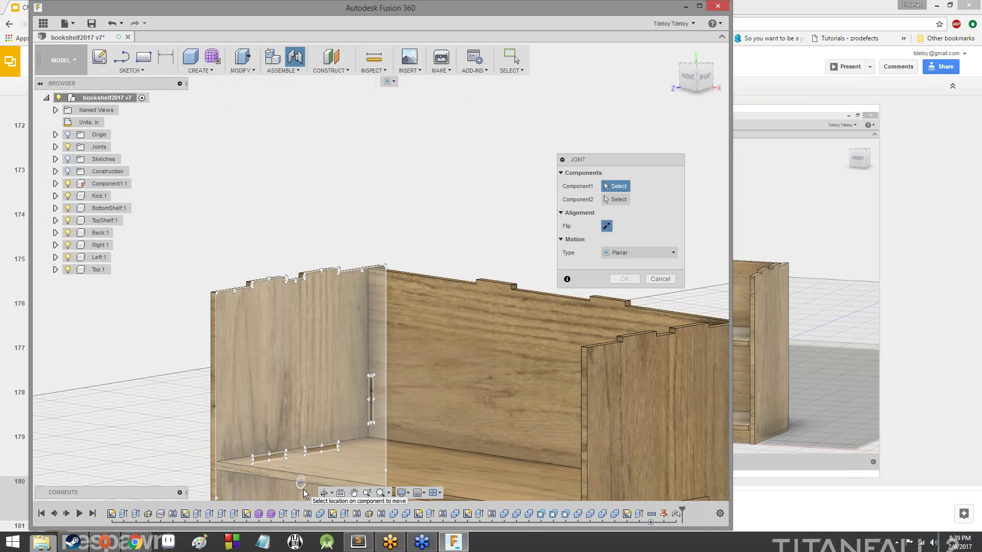
{"action": "left_click", "coordinate": [303, 491]}
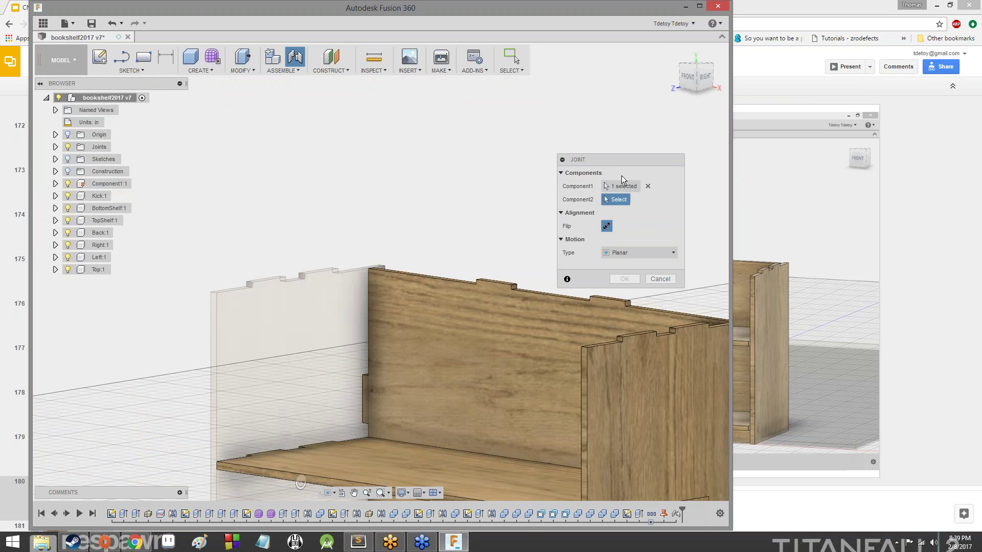
Step: Pick the centre of the stock sheet's upper face as the joint's second component location
{"action": "left_click_drag", "start_coordinate": [691, 75], "coordinate": [702, 95]}
{"action": "left_click", "coordinate": [691, 80]}
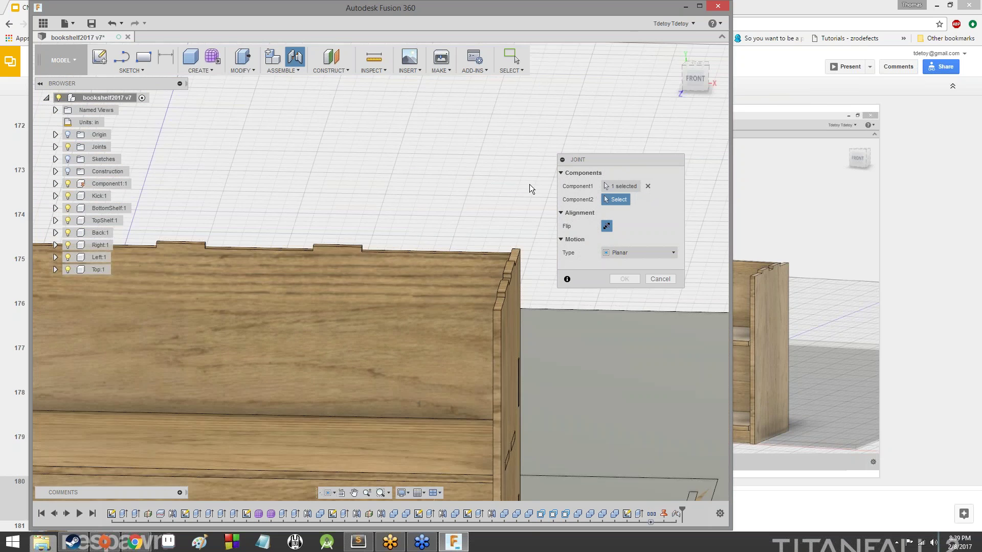
{"action": "scroll", "coordinate": [501, 184], "scroll_direction": "up", "scroll_amount": 1}
{"action": "scroll", "coordinate": [503, 183], "scroll_direction": "down", "scroll_amount": 8}
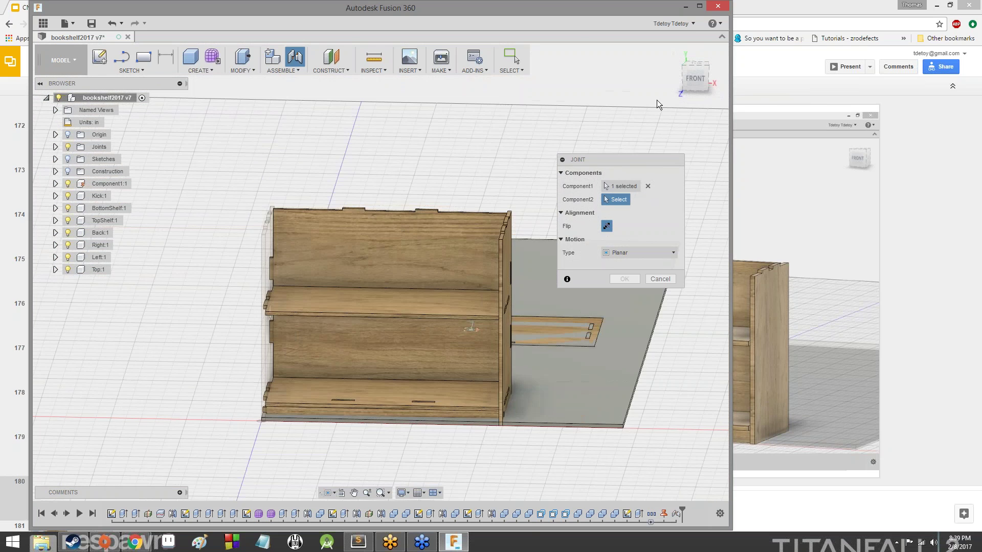
{"action": "left_click_drag", "start_coordinate": [693, 70], "coordinate": [696, 90]}
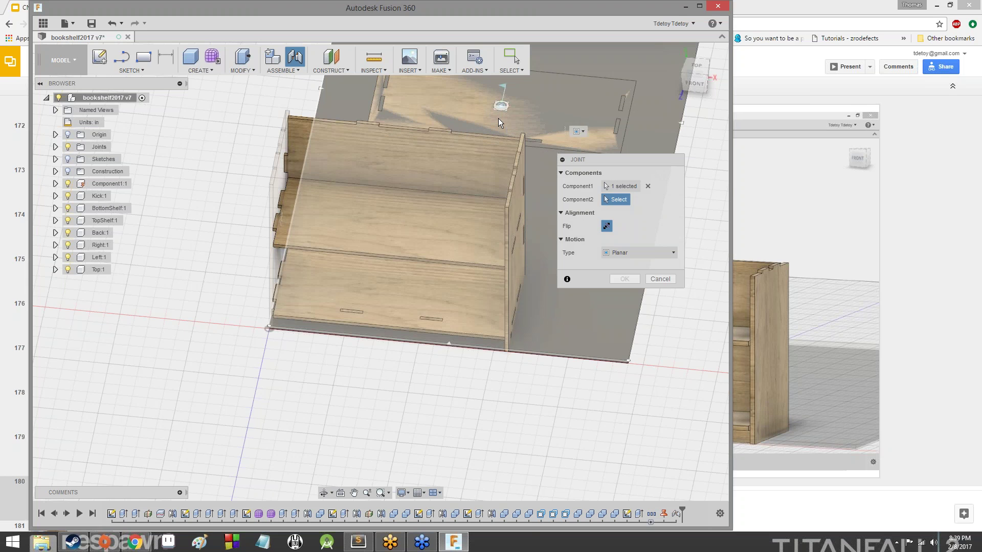
{"action": "left_click", "coordinate": [498, 119]}
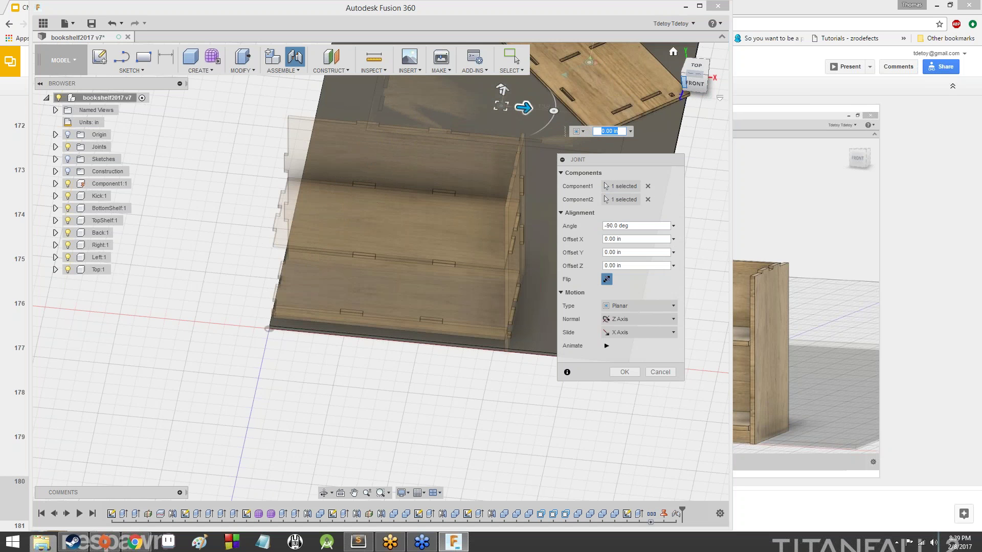
Step: Check how the Left panel lies on the stock sheet and confirm its planar joint
{"action": "mouse_move", "coordinate": [696, 83]}
{"action": "left_mouse_down"}
{"action": "mouse_move", "coordinate": [679, 69]}
{"action": "mouse_move", "coordinate": [706, 78]}
{"action": "left_mouse_up"}
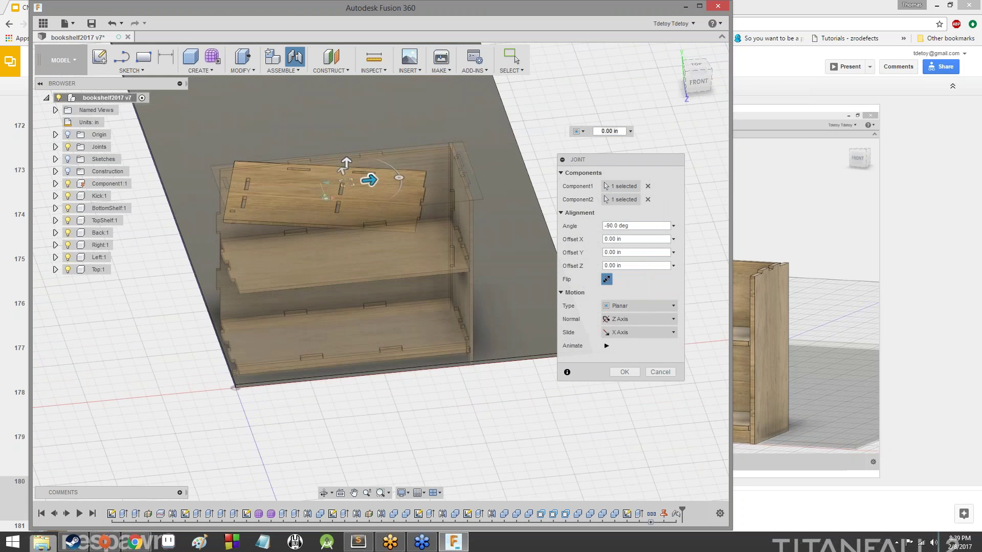
{"action": "scroll", "coordinate": [563, 102], "scroll_direction": "down", "scroll_amount": 3}
{"action": "middle_click_drag", "start_coordinate": [563, 103], "coordinate": [441, 177]}
{"action": "scroll", "coordinate": [441, 176], "scroll_direction": "down", "scroll_amount": 3}
{"action": "scroll", "coordinate": [448, 194], "scroll_direction": "up", "scroll_amount": 1}
{"action": "scroll", "coordinate": [449, 194], "scroll_direction": "up", "scroll_amount": 2}
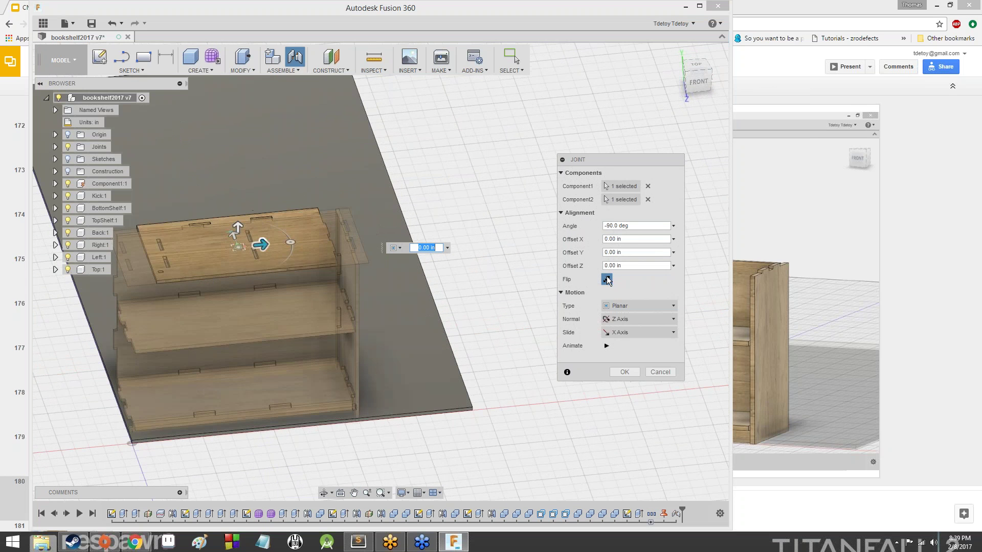
{"action": "left_click", "coordinate": [628, 370]}
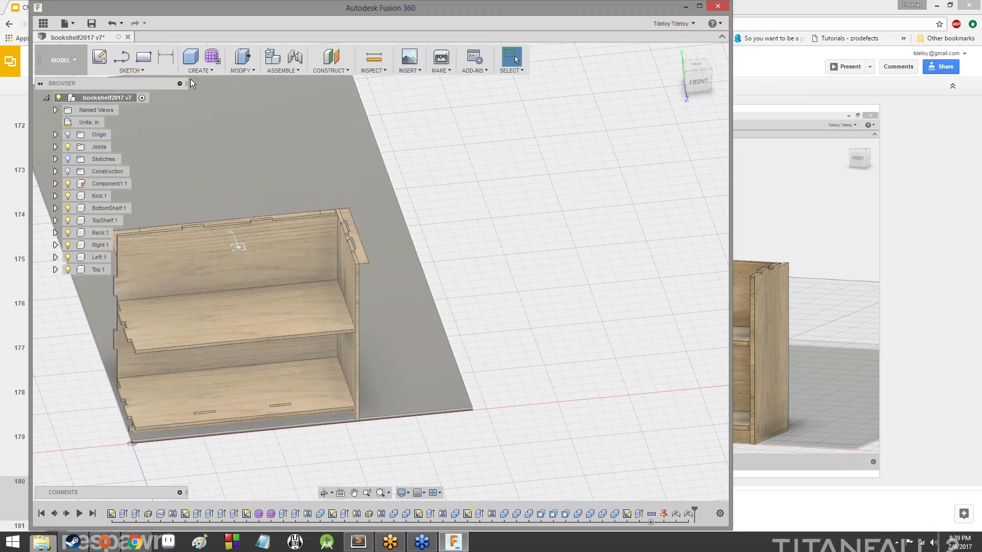
Step: Start another planar joint and pick the inside face of the Right panel as the first component
{"action": "left_click", "coordinate": [287, 70]}
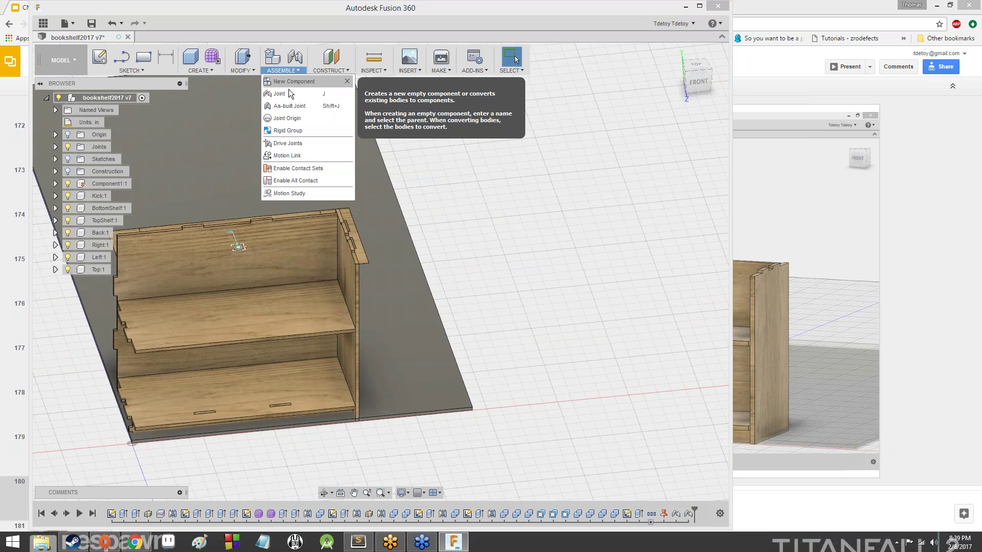
{"action": "left_click", "coordinate": [290, 93]}
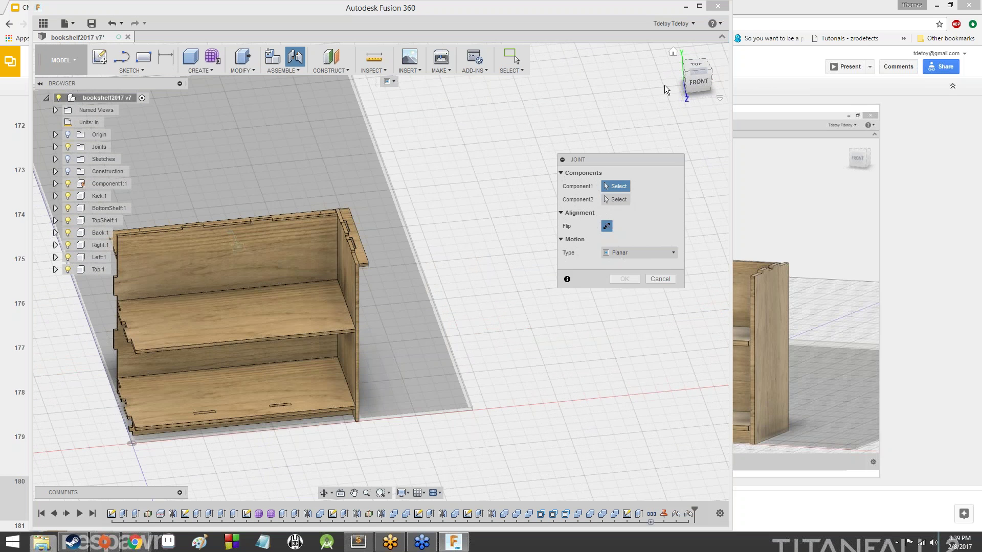
{"action": "left_click_drag", "start_coordinate": [698, 84], "coordinate": [728, 53]}
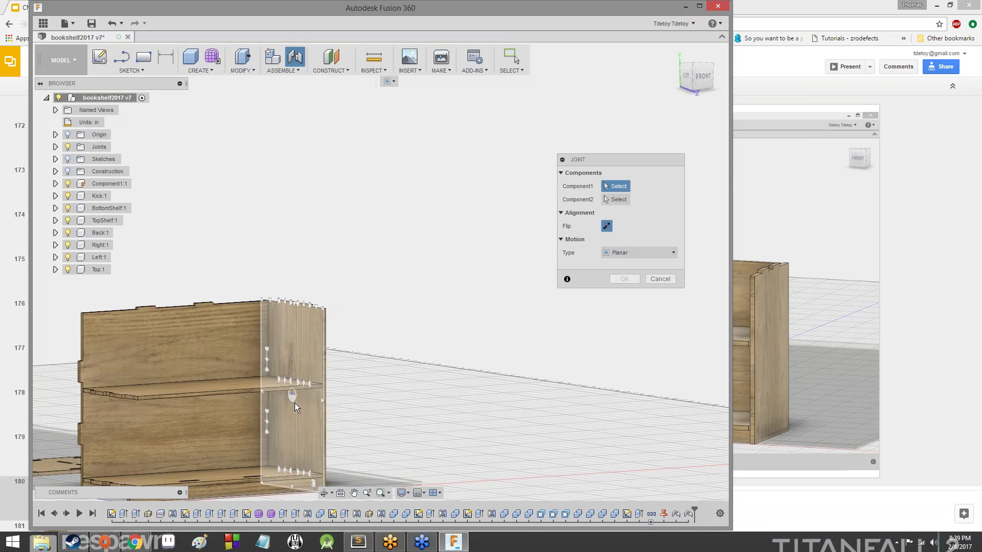
{"action": "left_click", "coordinate": [294, 403]}
{"action": "left_click", "coordinate": [695, 81]}
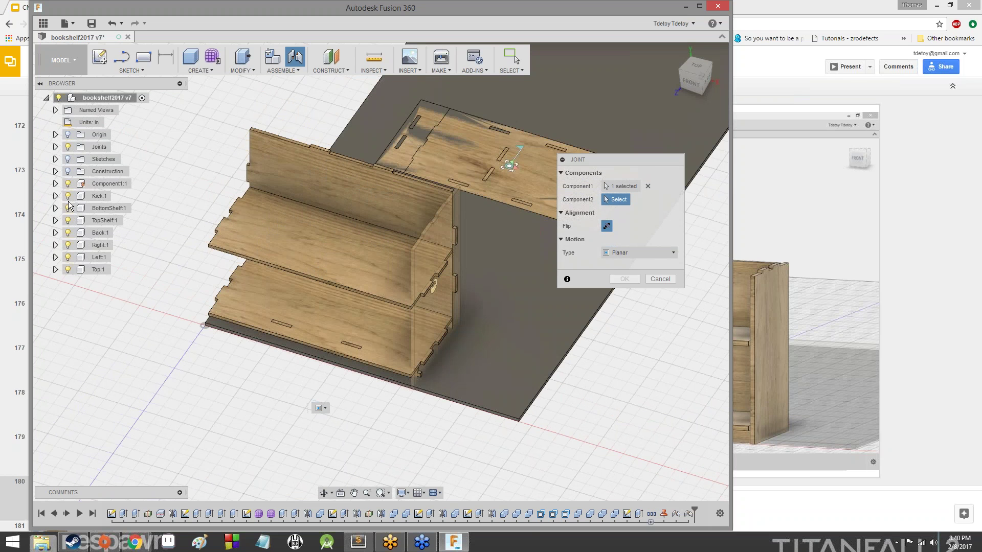
Step: Complete the Right panel's planar joint at the stock sheet's centre, and hide the Top, Left and Right components
{"action": "left_click", "coordinate": [67, 269]}
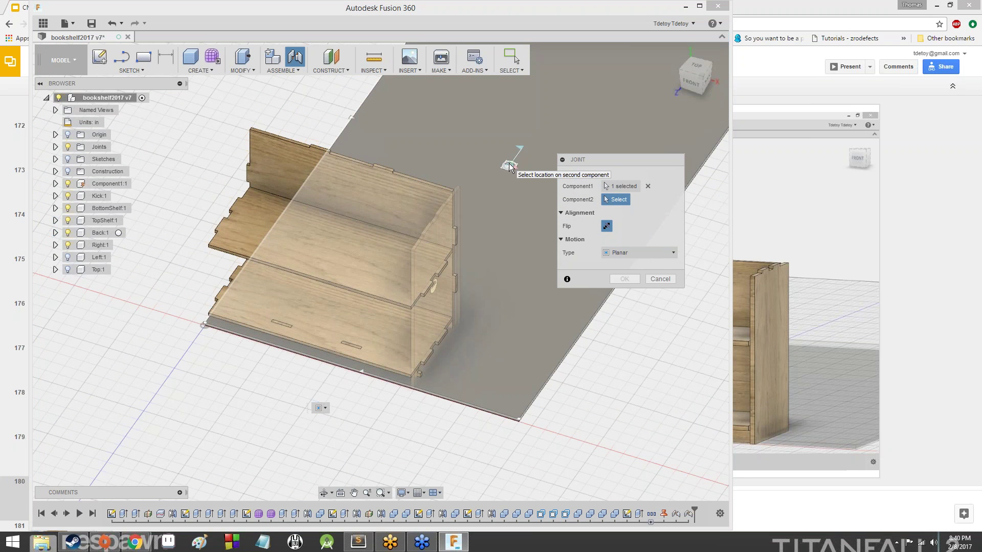
{"action": "left_click", "coordinate": [509, 166]}
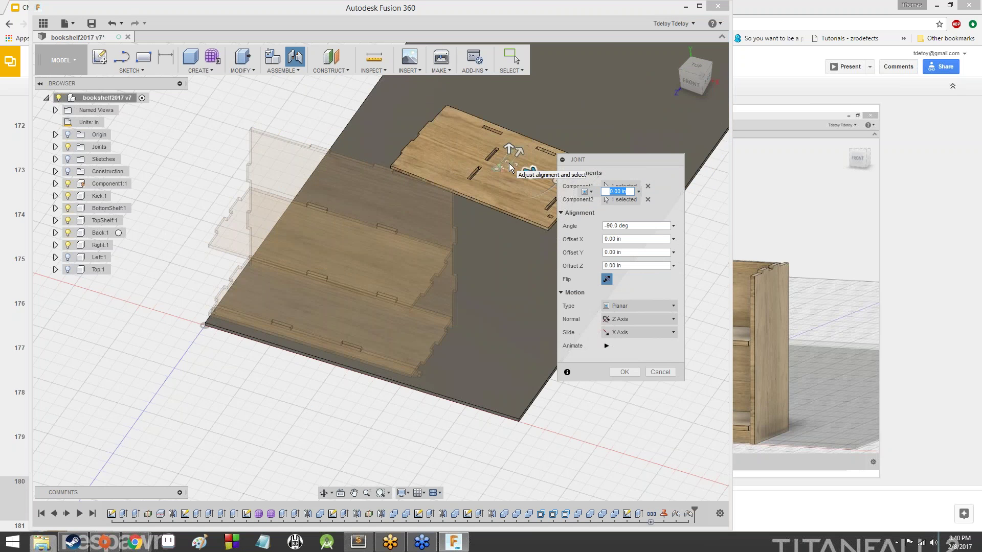
{"action": "left_click", "coordinate": [624, 372]}
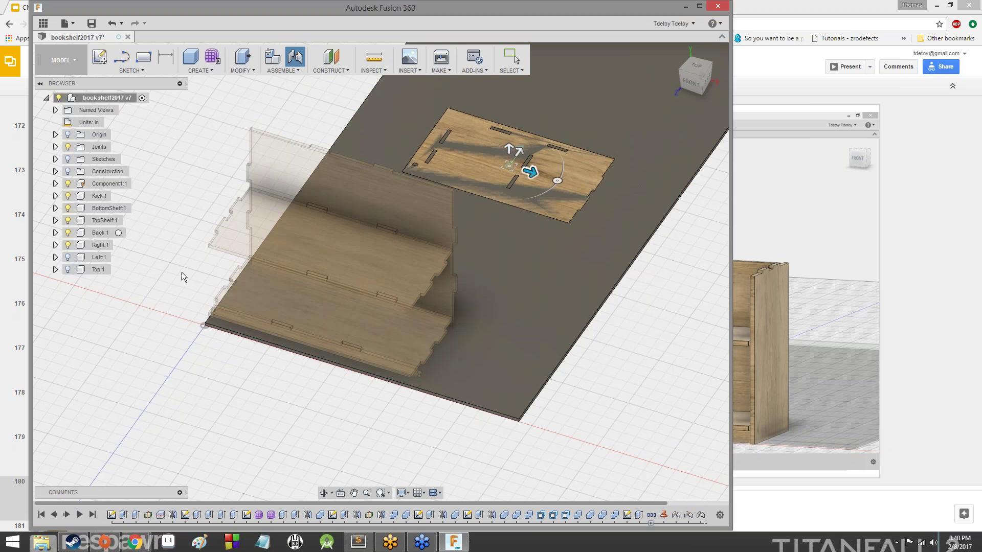
{"action": "left_click", "coordinate": [68, 245]}
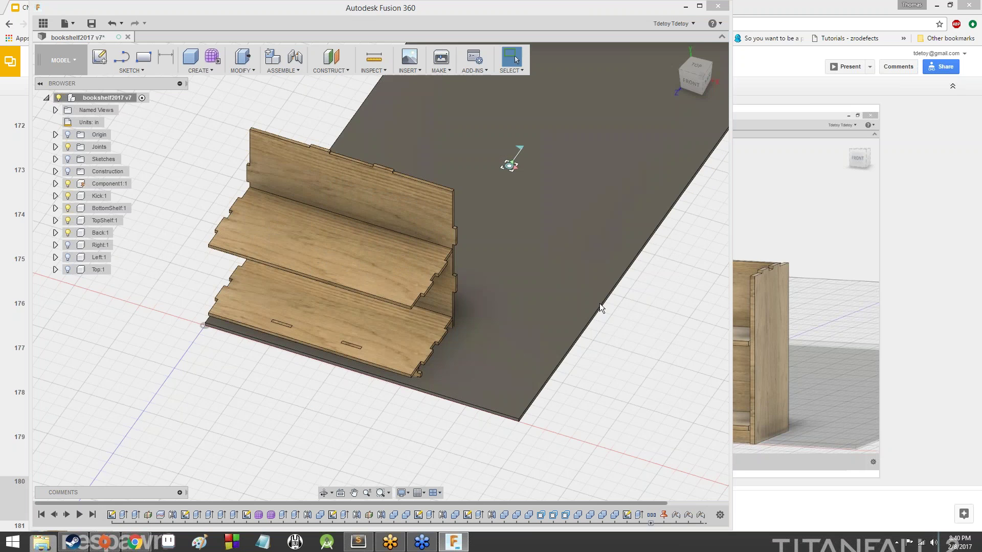
Step: Switch to the Google Slides presentation, advance to slide 182 on the bottom of the top shelf, and return to Fusion 360
{"action": "key", "text": "alt+Tab"}
{"action": "scroll", "coordinate": [259, 322], "scroll_direction": "down", "scroll_amount": 1}
{"action": "scroll", "coordinate": [259, 322], "scroll_direction": "down", "scroll_amount": 1}
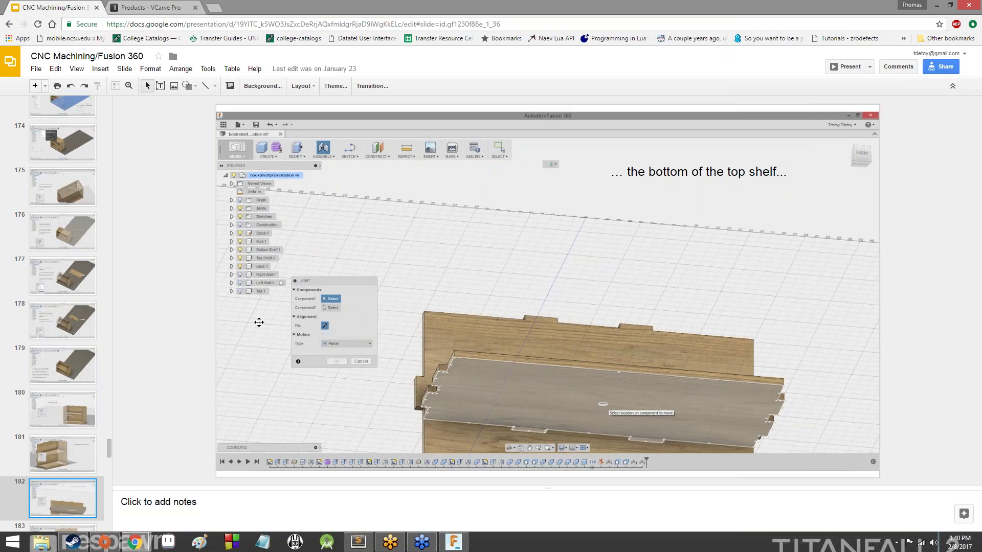
{"action": "key", "text": "alt+Tab"}
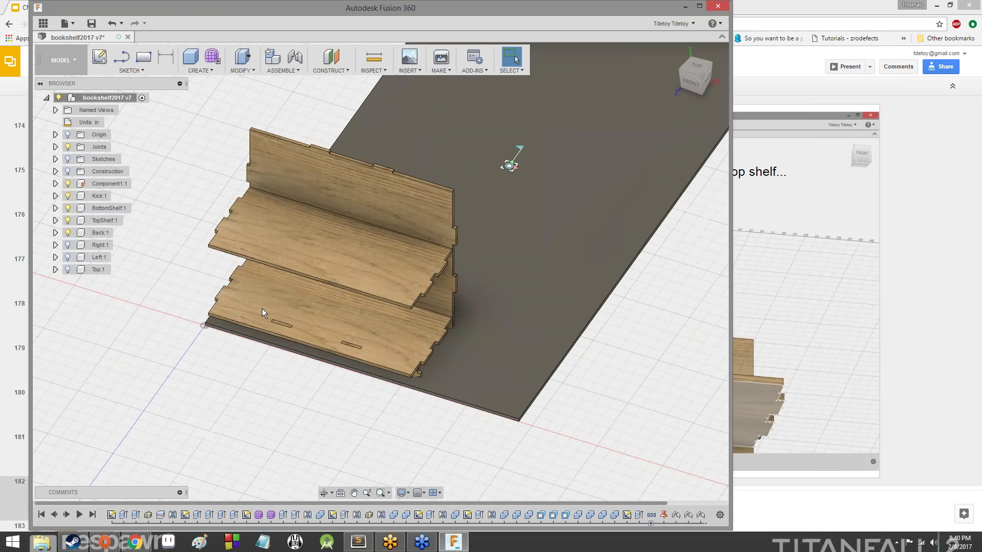
Step: Start another planar joint and pick the underside of the TopShelf as the first component
{"action": "left_click", "coordinate": [271, 72]}
{"action": "left_click", "coordinate": [290, 92]}
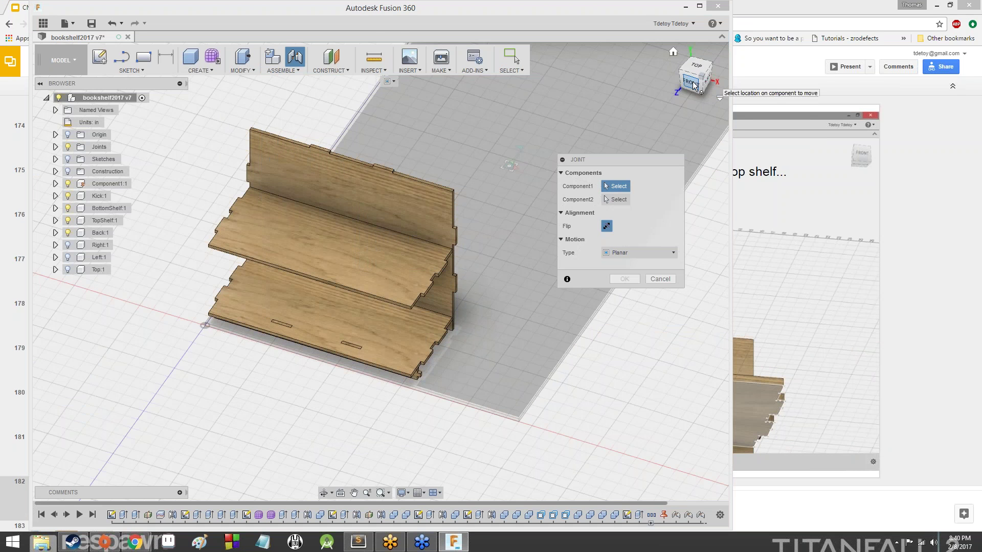
{"action": "left_click_drag", "start_coordinate": [693, 84], "coordinate": [690, 35]}
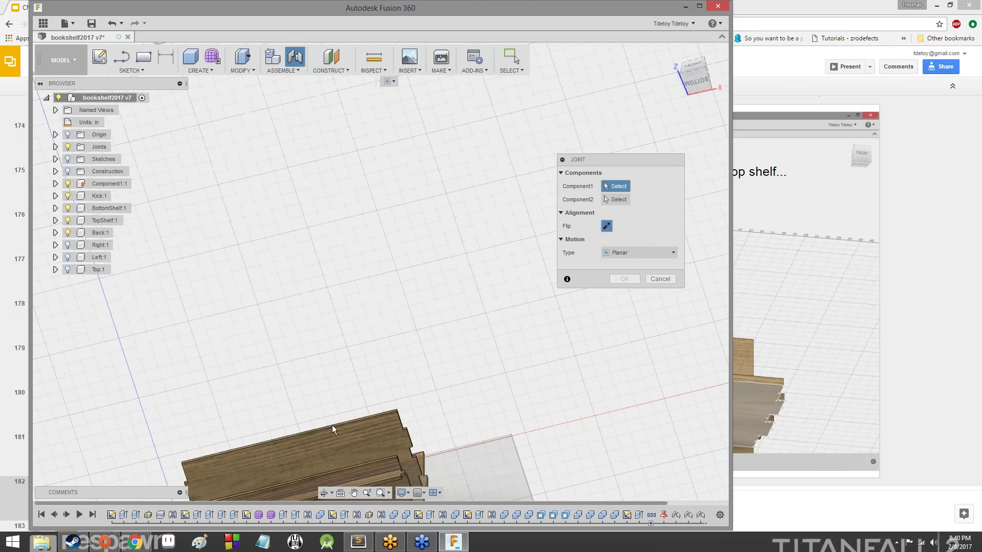
{"action": "left_click", "coordinate": [306, 468]}
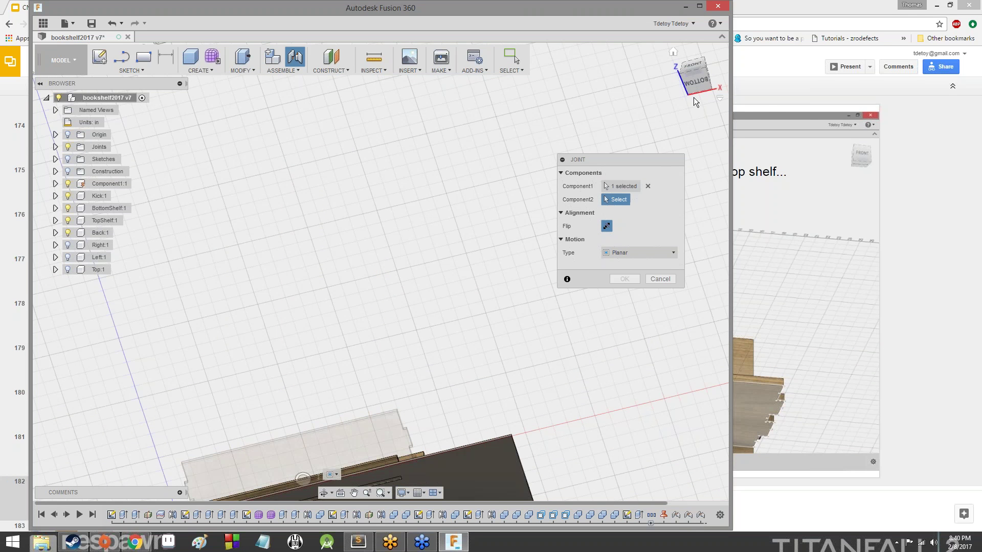
Step: Join the TopShelf to the stock sheet's centre with its direction flipped, and hide the TopShelf component
{"action": "left_click_drag", "start_coordinate": [693, 95], "coordinate": [694, 143]}
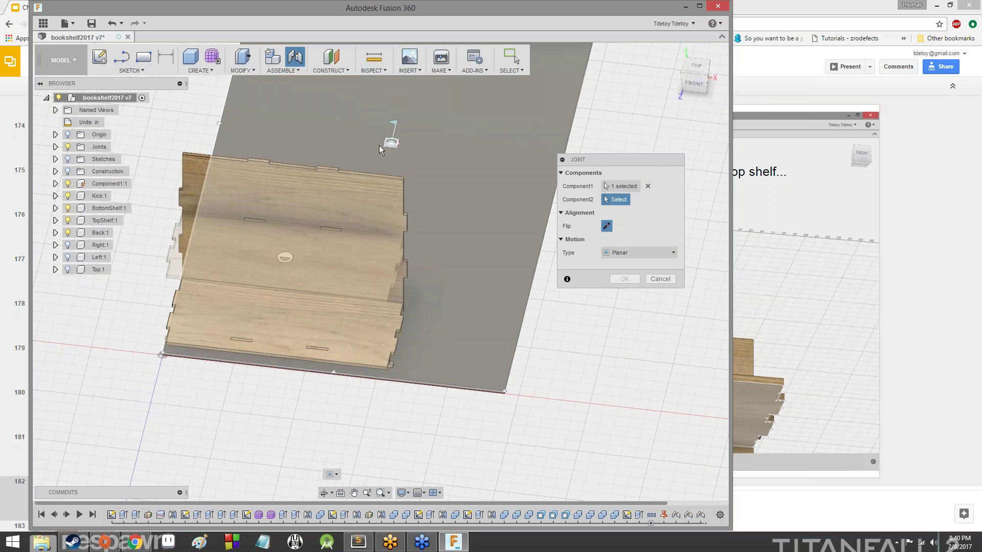
{"action": "left_click", "coordinate": [382, 146]}
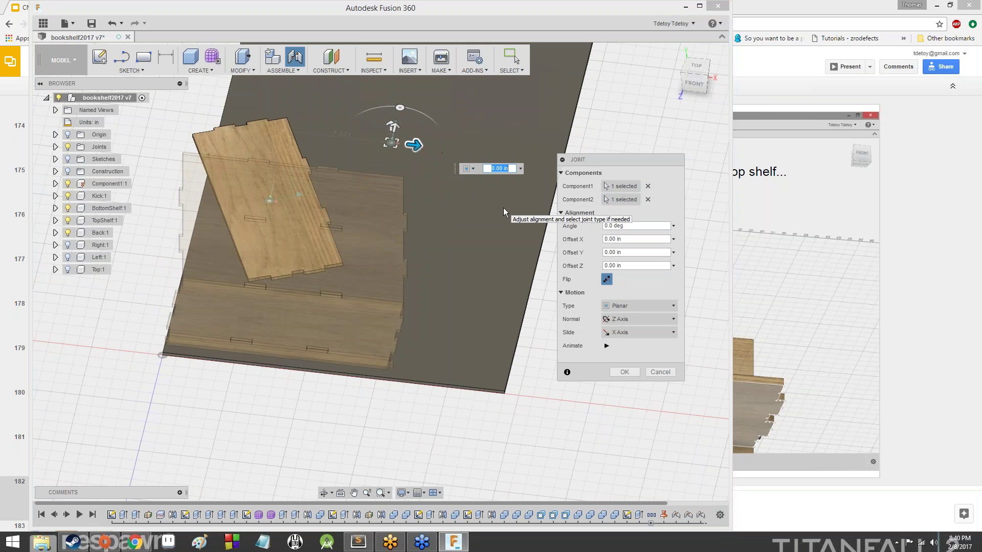
{"action": "left_click", "coordinate": [609, 279]}
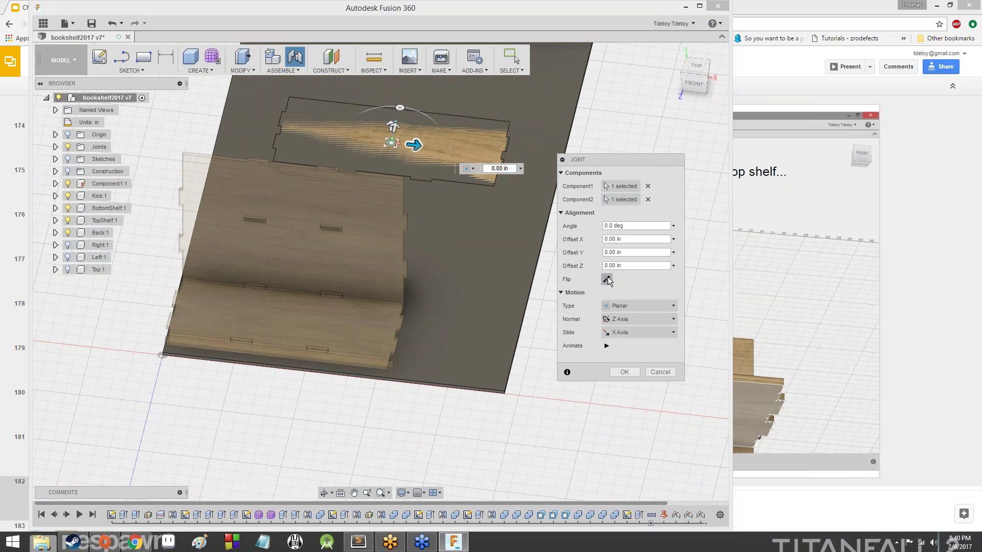
{"action": "left_click", "coordinate": [68, 221]}
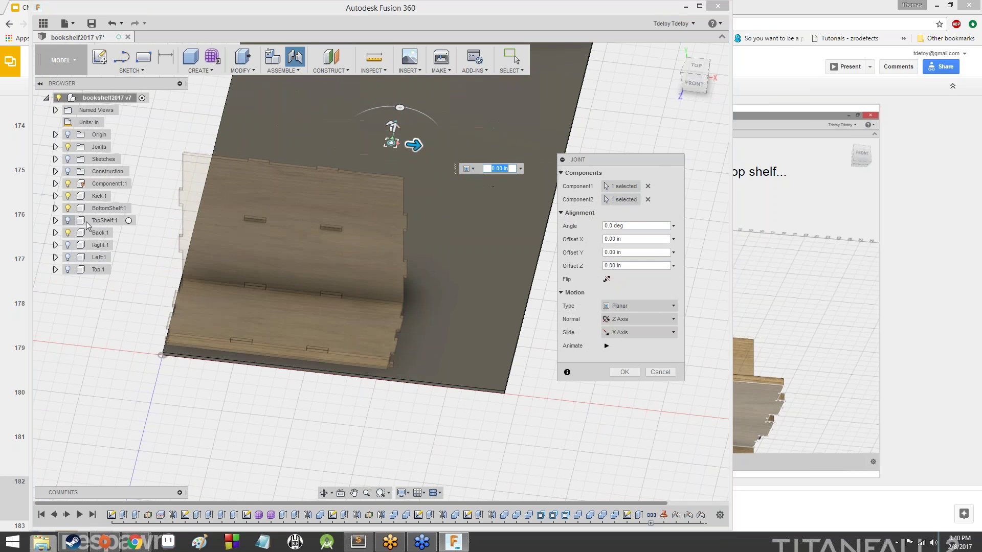
{"action": "left_click", "coordinate": [622, 374]}
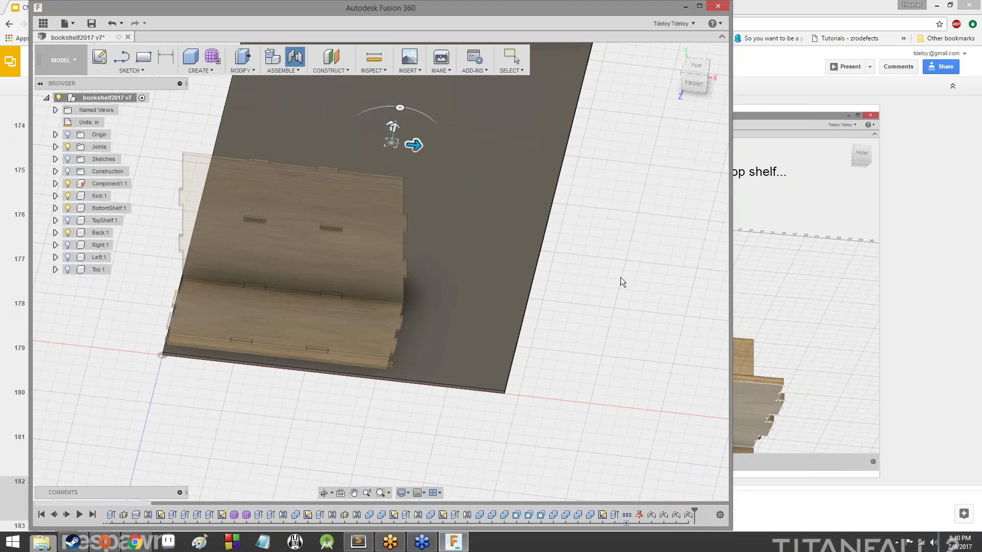
Step: Switch to the Google Slides presentation and advance to slide 183 on selecting the inside of the back wall
{"action": "key", "text": "alt+Tab"}
{"action": "scroll", "coordinate": [356, 257], "scroll_direction": "down", "scroll_amount": 1}
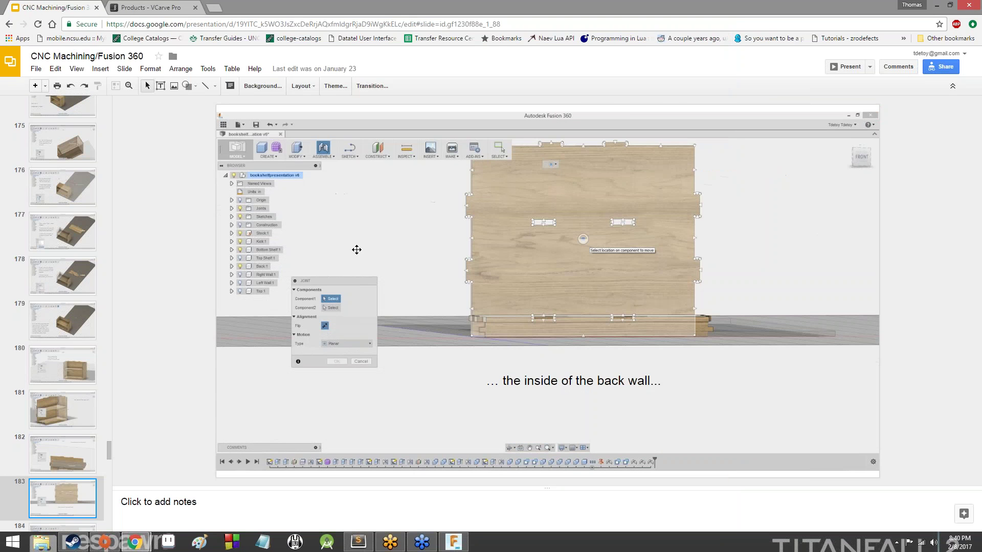
Step: Return to Fusion 360, join the inside of the Back panel to the stock sheet's centre with a flipped planar joint, and hide Back
{"action": "key", "text": "alt+Tab"}
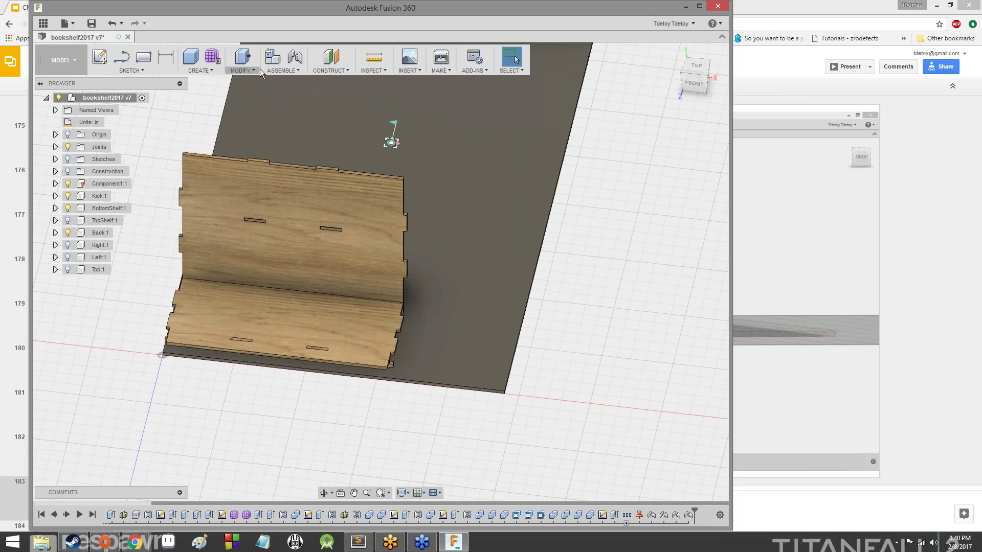
{"action": "left_click", "coordinate": [283, 70]}
{"action": "left_click", "coordinate": [287, 93]}
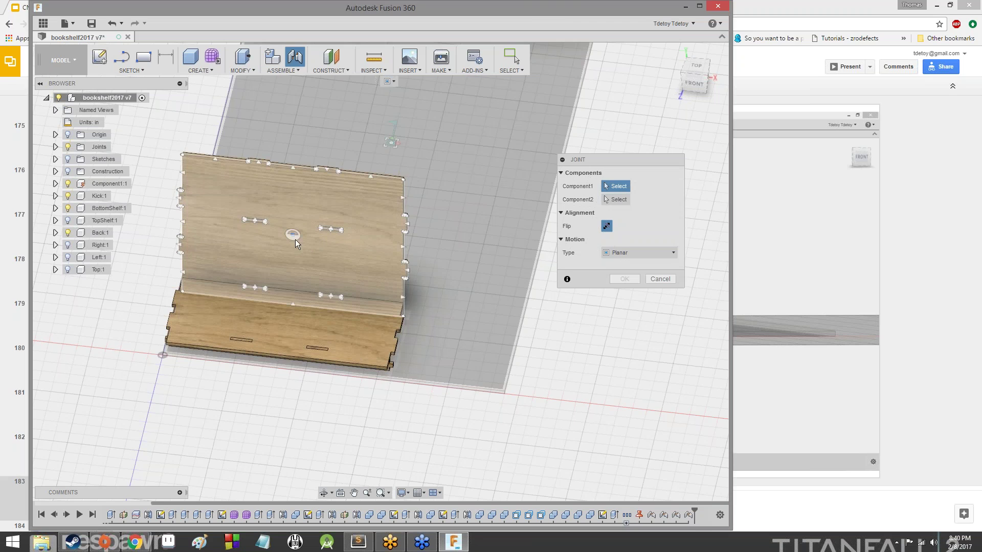
{"action": "left_click", "coordinate": [296, 240]}
{"action": "left_click", "coordinate": [401, 143]}
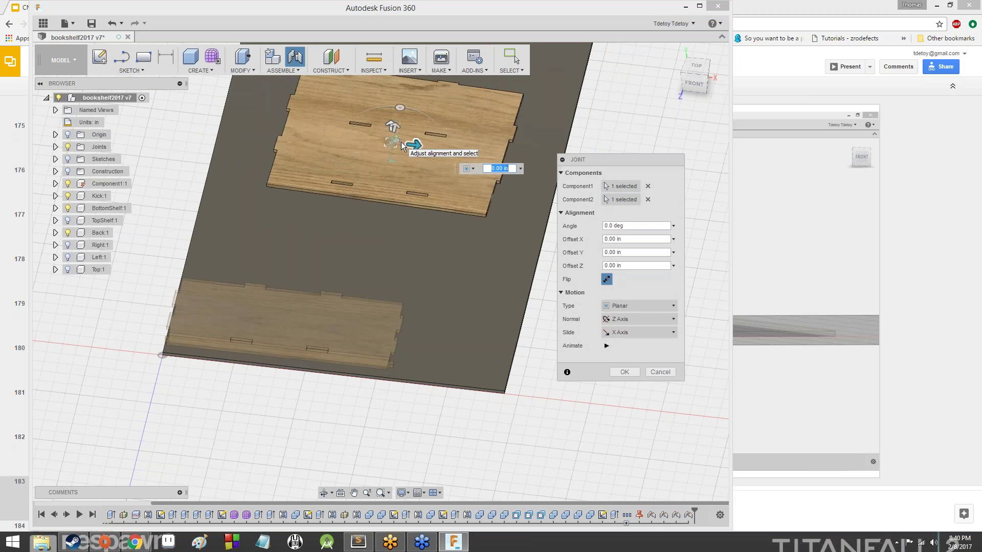
{"action": "left_click", "coordinate": [607, 280]}
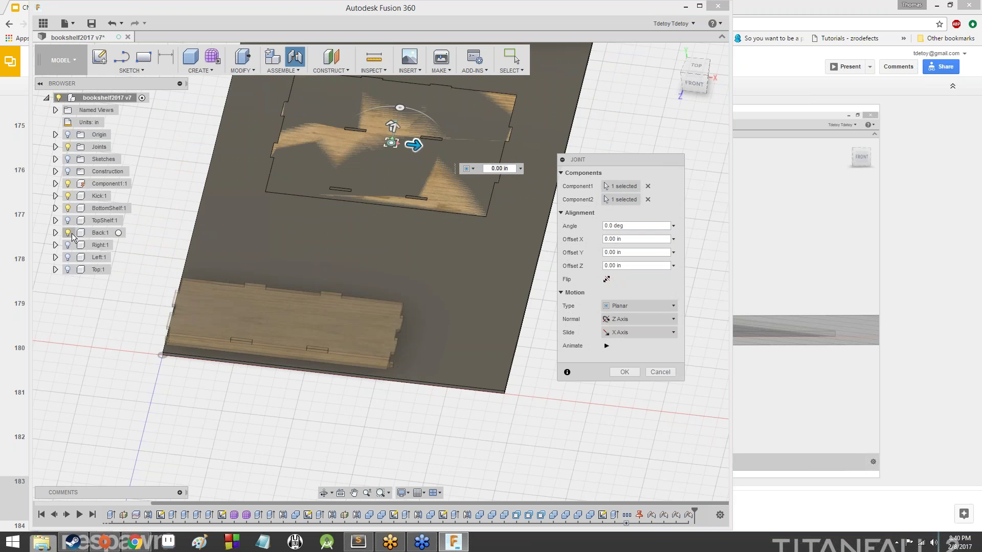
{"action": "left_click", "coordinate": [617, 371]}
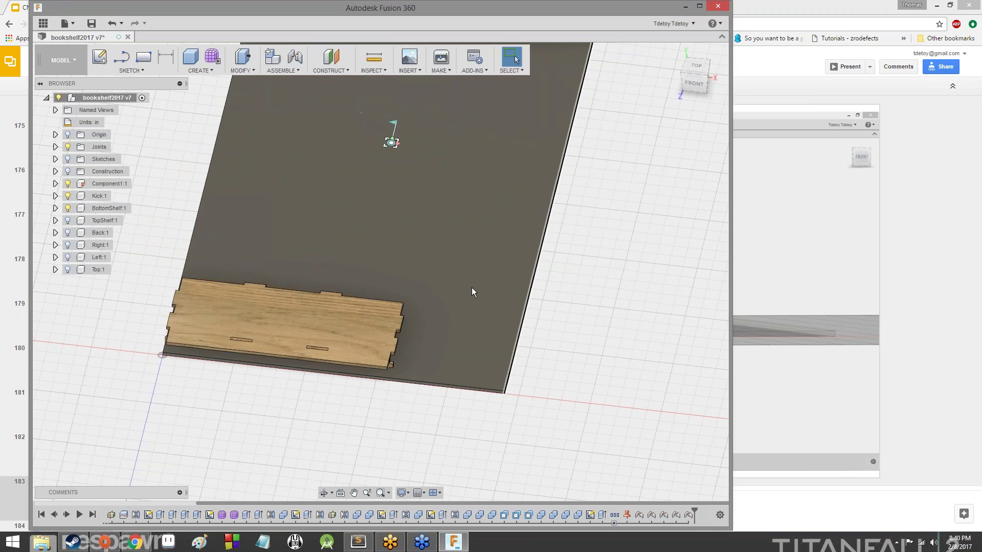
Step: Switch to the Google Slides presentation, advance to slide 184 on the underside of the bottom shelf, and return to Fusion 360
{"action": "key", "text": "alt+Tab"}
{"action": "key", "text": "Down"}
{"action": "key", "text": "alt+Tab"}
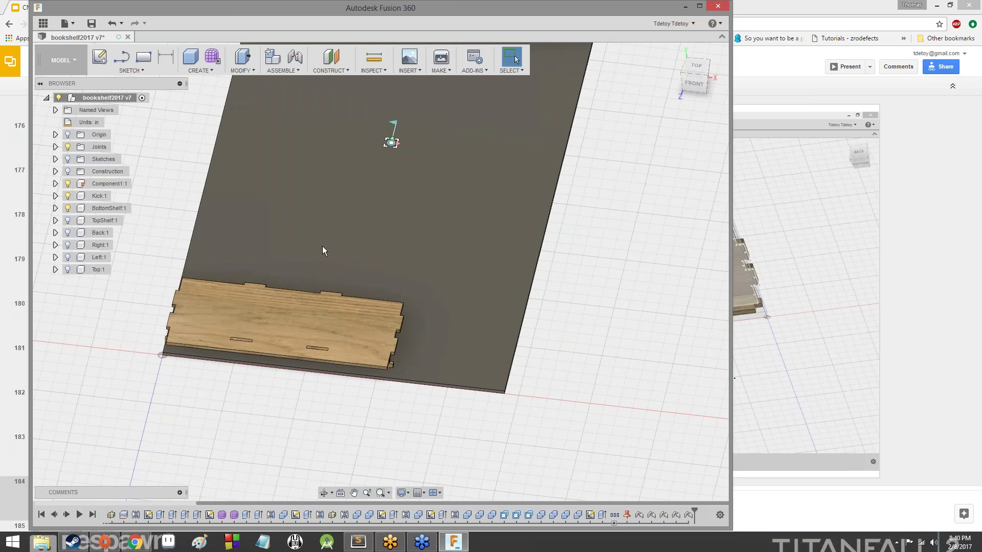
Step: Hide the stock sheet, start a planar joint, and pick the underside of the BottomShelf as the first component
{"action": "middle_click_drag", "start_coordinate": [417, 431], "coordinate": [415, 393], "text": "shift"}
{"action": "middle_click_drag", "start_coordinate": [391, 262], "coordinate": [350, 340]}
{"action": "scroll", "coordinate": [349, 341], "scroll_direction": "up", "scroll_amount": 4}
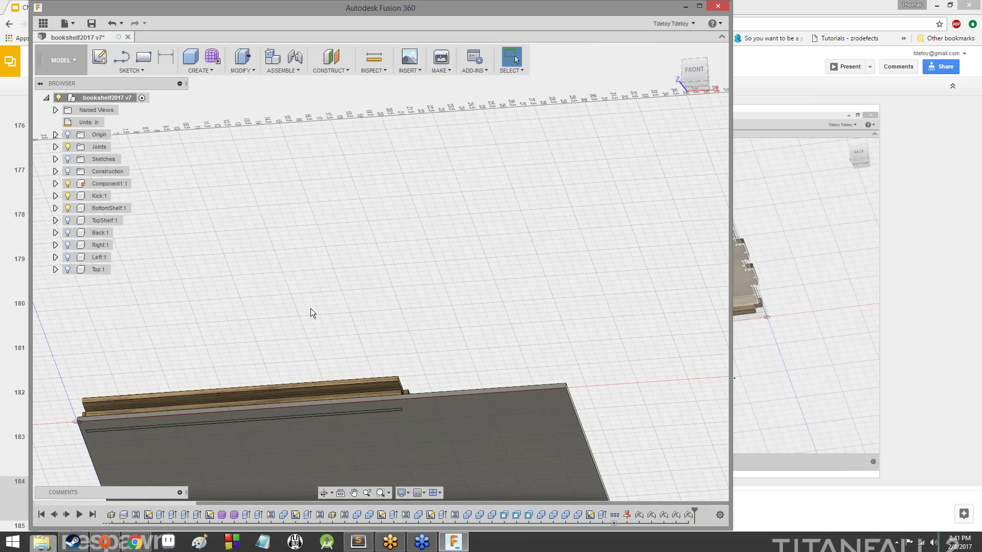
{"action": "left_click", "coordinate": [67, 183]}
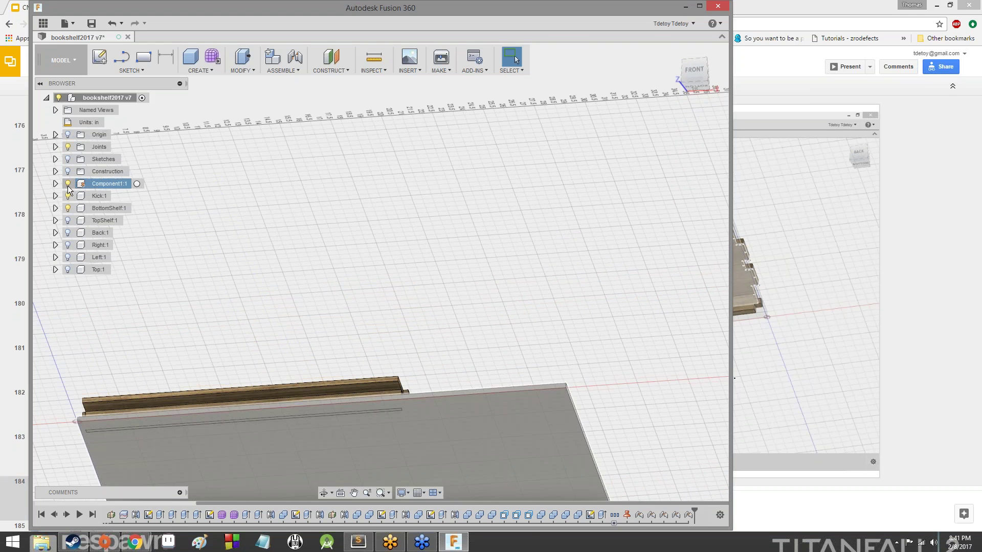
{"action": "left_click", "coordinate": [265, 72]}
{"action": "left_click", "coordinate": [287, 90]}
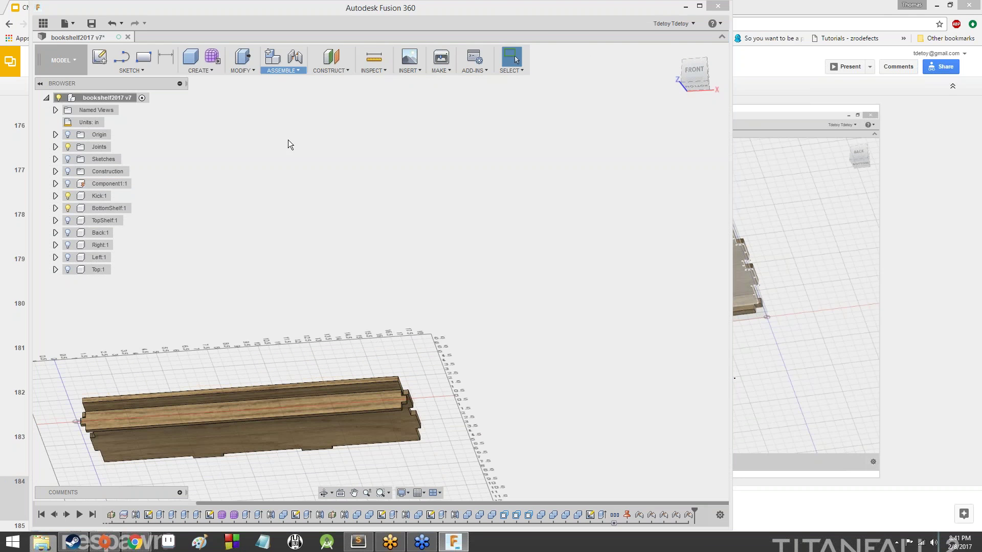
{"action": "left_click", "coordinate": [250, 424]}
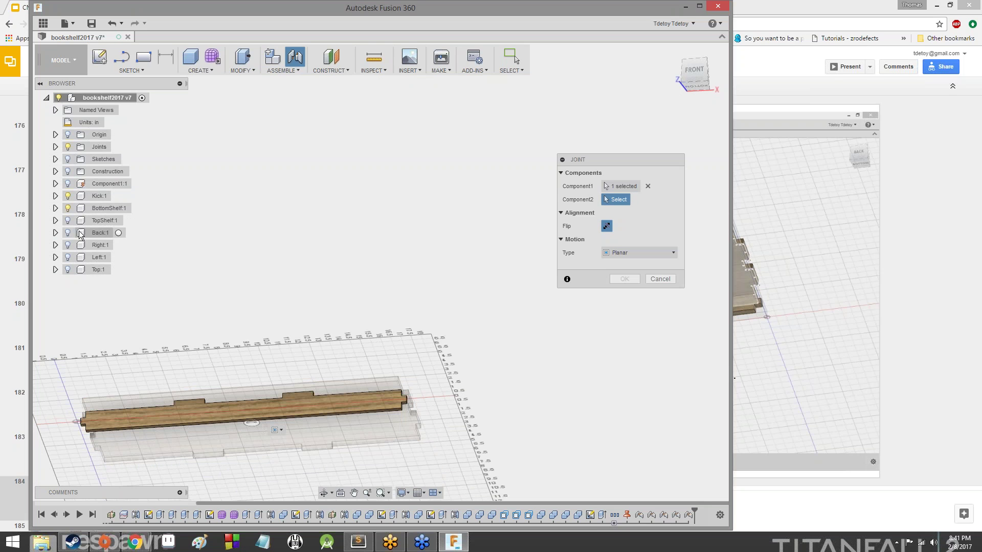
Step: Show the stock sheet again, join the BottomShelf to its centre with the direction flipped, and hide the BottomShelf
{"action": "left_click", "coordinate": [67, 183]}
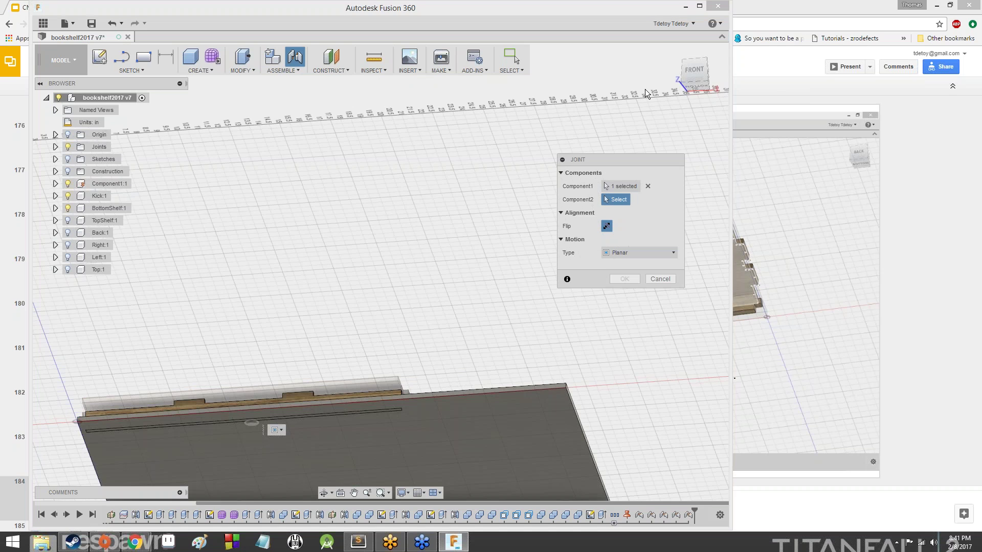
{"action": "left_click", "coordinate": [694, 69]}
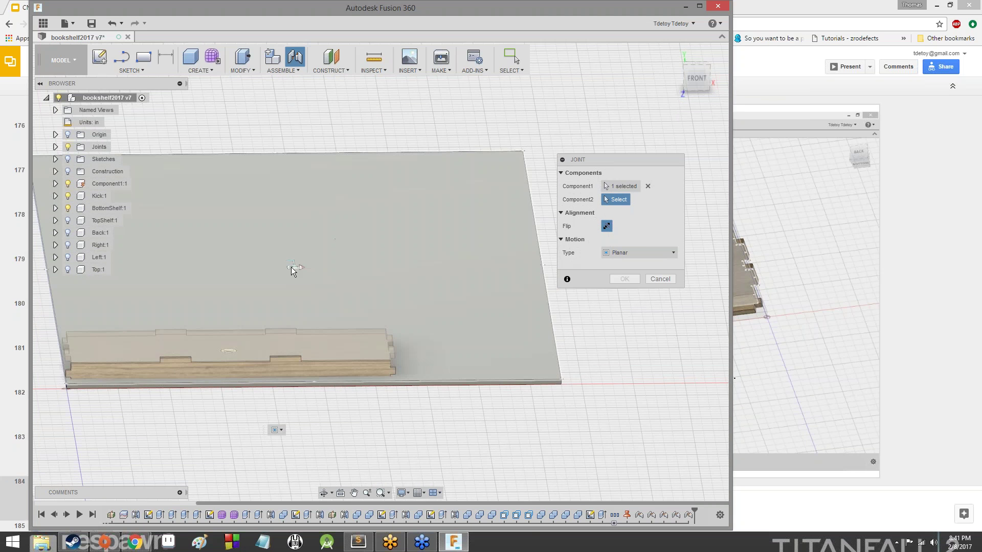
{"action": "left_click", "coordinate": [291, 267]}
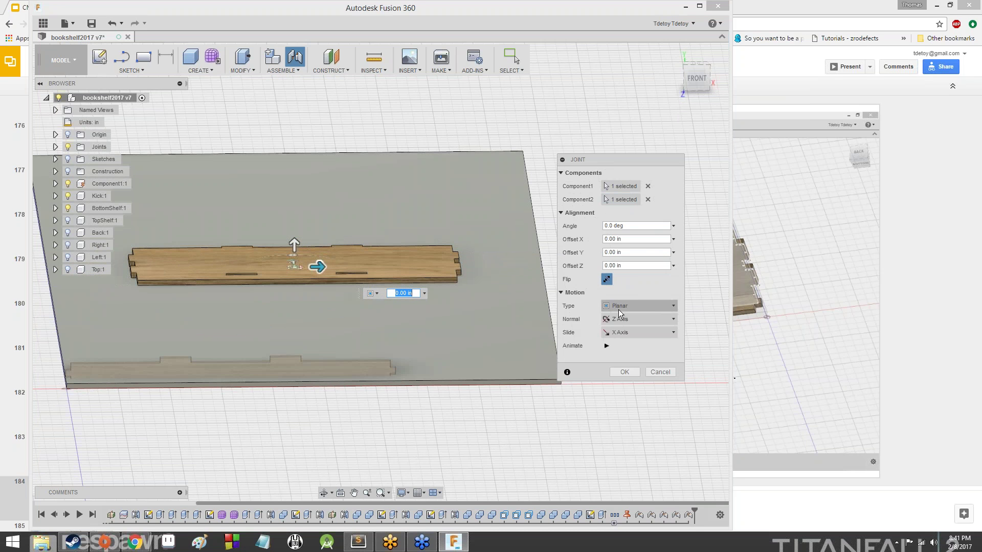
{"action": "left_click", "coordinate": [606, 280]}
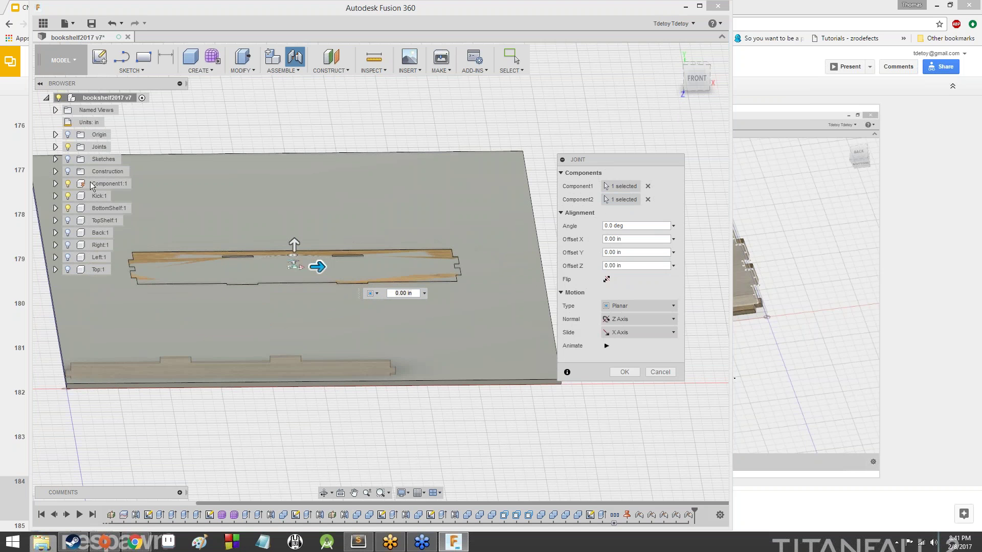
{"action": "left_click", "coordinate": [68, 209]}
{"action": "left_click", "coordinate": [617, 375]}
Step: Switch to the Google Slides presentation, open slide 185 on the back of the kickplate, and return to Fusion 360
{"action": "key", "text": "alt+Tab"}
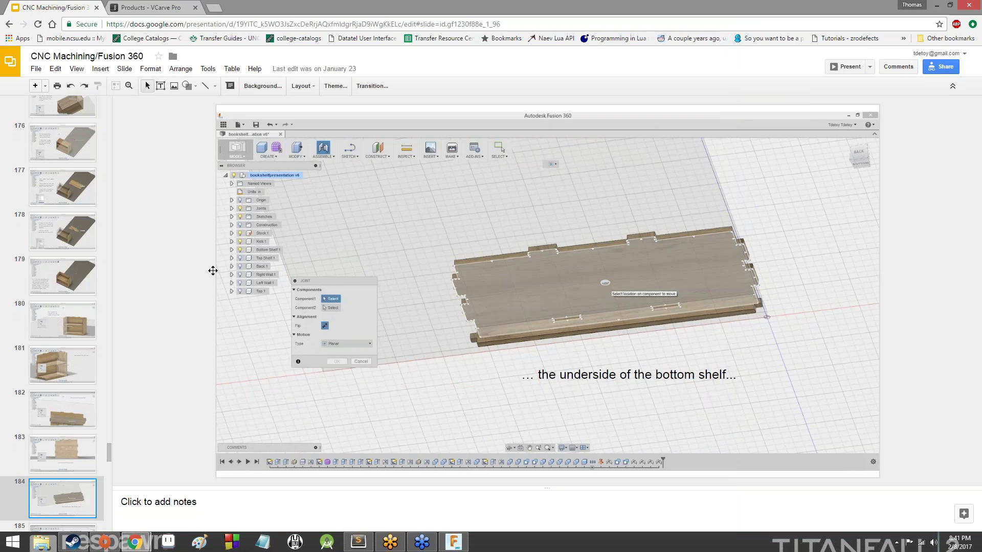
{"action": "scroll", "coordinate": [77, 422], "scroll_direction": "down", "scroll_amount": 1}
{"action": "scroll", "coordinate": [76, 421], "scroll_direction": "down", "scroll_amount": 1}
{"action": "left_click", "coordinate": [59, 456]}
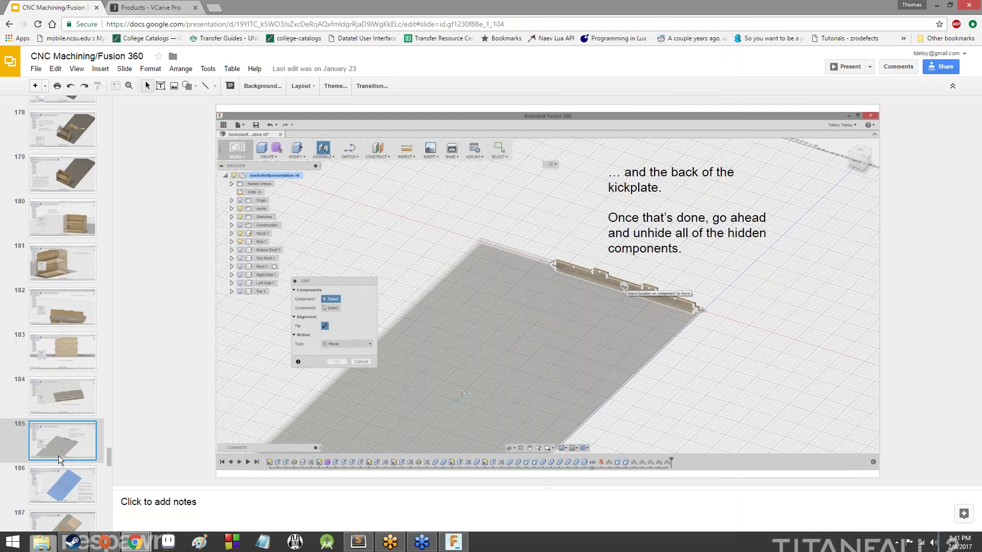
{"action": "key", "text": "alt+Tab"}
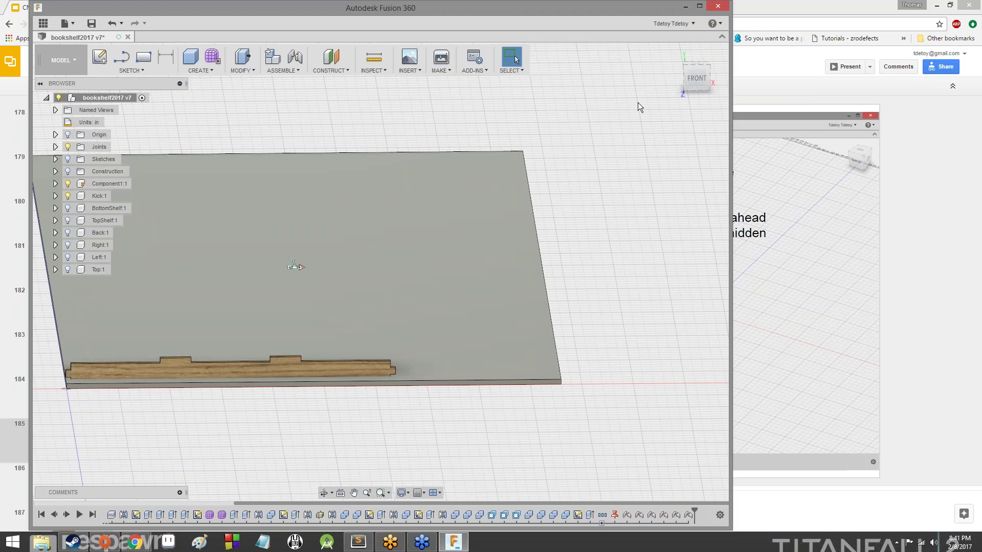
Step: Join the back face of the Kick component to the stock sheet's centre with a planar joint, flipping its direction
{"action": "middle_click_drag", "start_coordinate": [294, 266], "coordinate": [358, 209], "text": "shift"}
{"action": "left_click", "coordinate": [265, 73]}
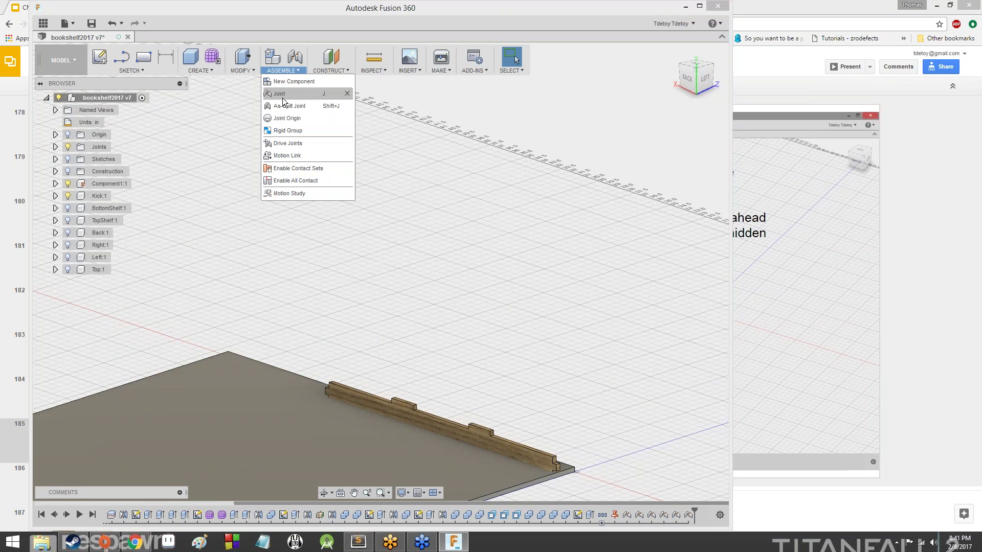
{"action": "left_click", "coordinate": [286, 95]}
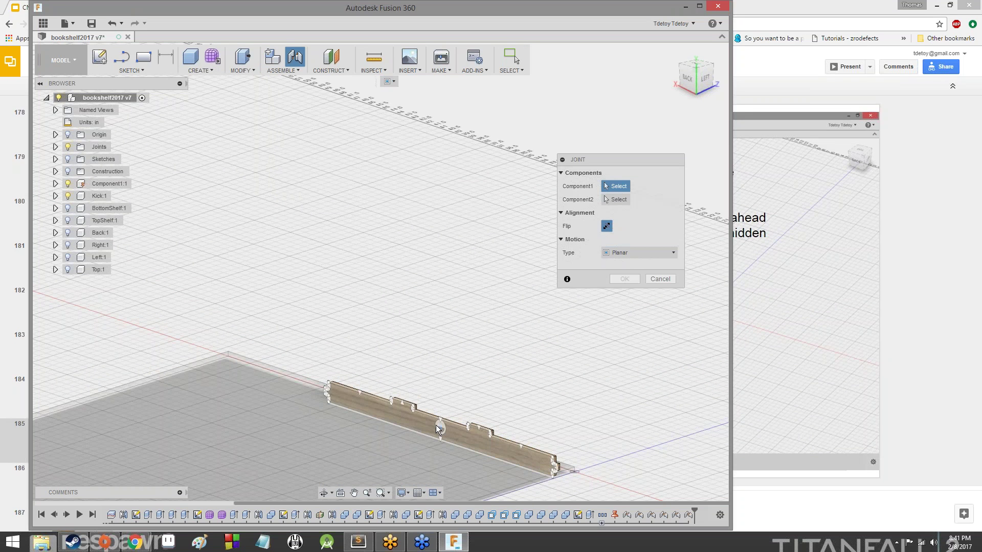
{"action": "left_click", "coordinate": [435, 425]}
{"action": "left_click_drag", "start_coordinate": [692, 90], "coordinate": [407, 103]}
{"action": "left_click", "coordinate": [407, 103]}
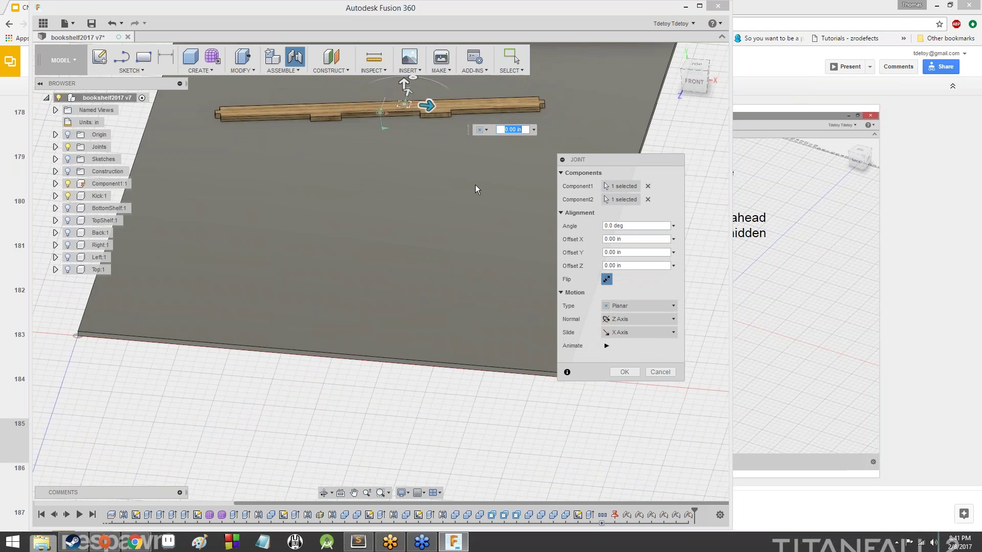
{"action": "scroll", "coordinate": [475, 185], "scroll_direction": "down", "scroll_amount": 3}
{"action": "scroll", "coordinate": [475, 185], "scroll_direction": "up", "scroll_amount": 4}
{"action": "scroll", "coordinate": [471, 159], "scroll_direction": "down", "scroll_amount": 3}
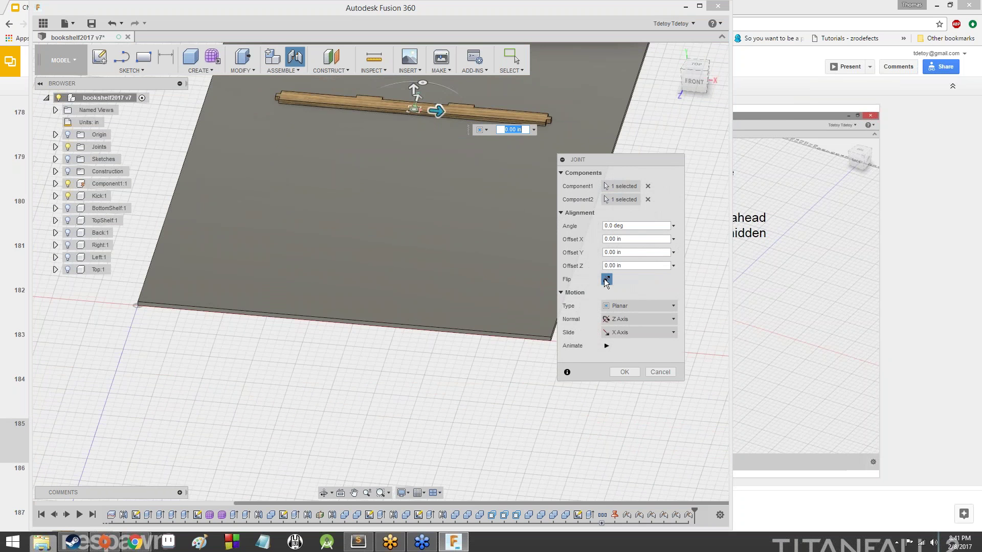
{"action": "left_click", "coordinate": [624, 373]}
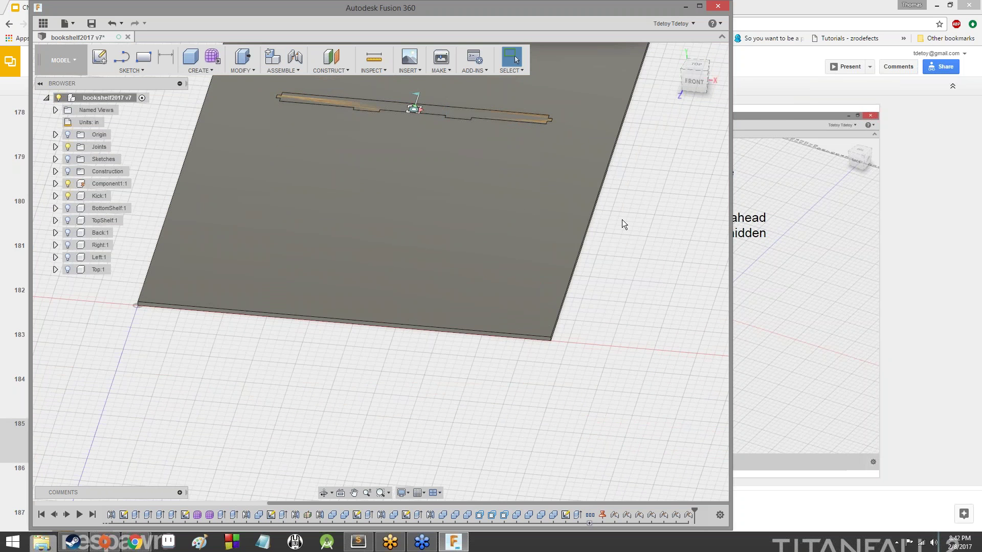
Step: Switch to the Google Slides presentation, advance to slide 186 on making the stock unselectable, and return to Fusion 360
{"action": "key", "text": "alt+Tab"}
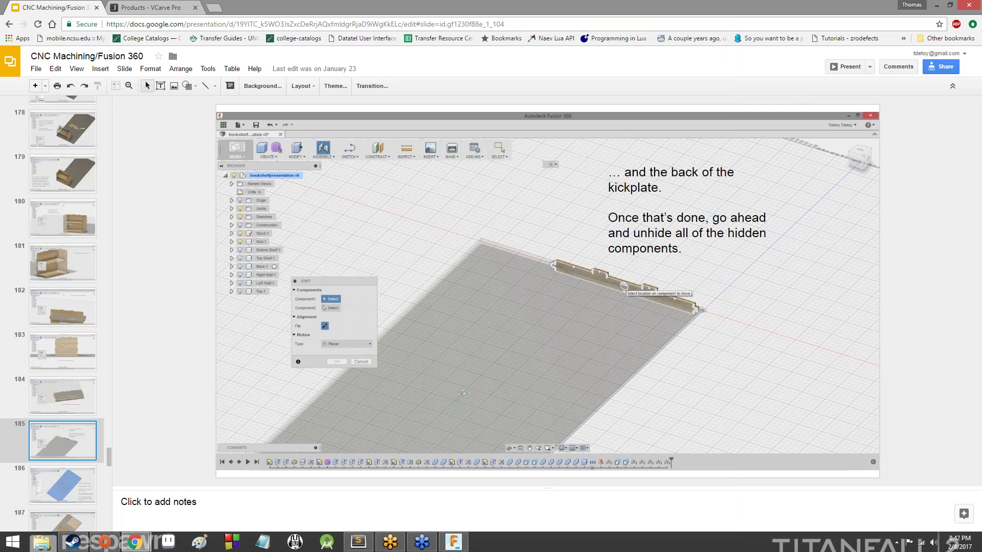
{"action": "key", "text": "Down"}
{"action": "key", "text": "alt+Tab"}
Step: Unhide the BottomShelf, TopShelf, Back, Right, Left and Top components
{"action": "left_click", "coordinate": [68, 209]}
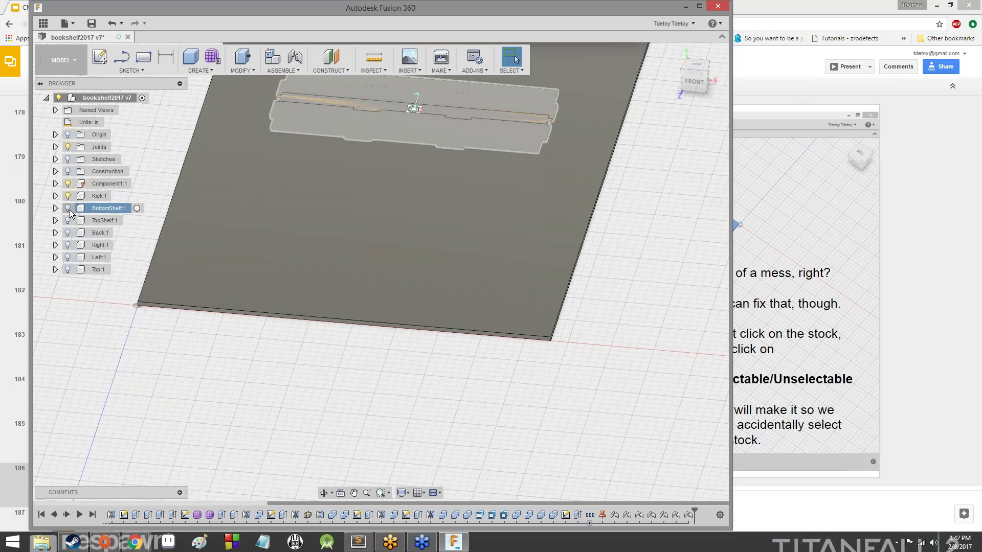
{"action": "left_click", "coordinate": [68, 220]}
{"action": "left_click", "coordinate": [68, 232]}
{"action": "left_click", "coordinate": [68, 245]}
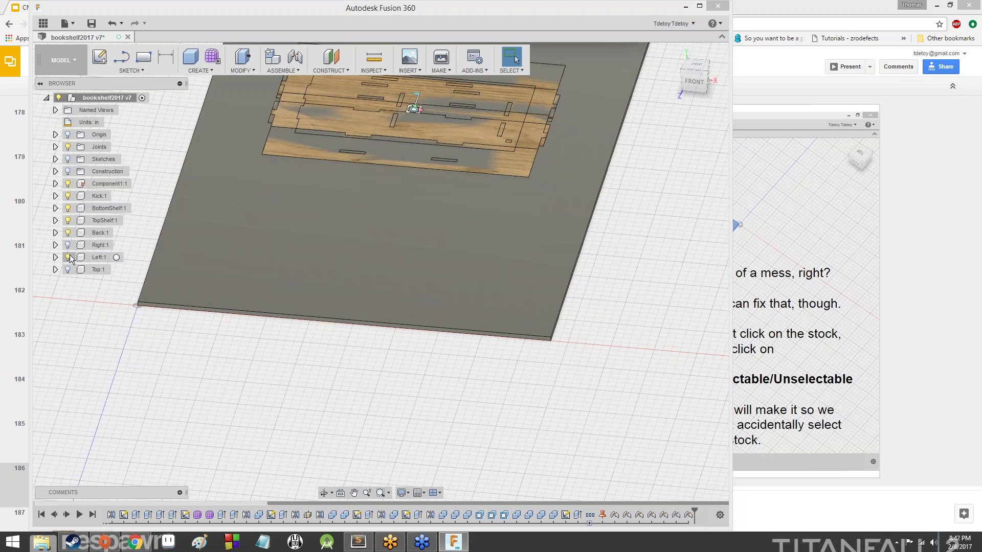
{"action": "left_click", "coordinate": [68, 257]}
{"action": "left_click", "coordinate": [68, 269]}
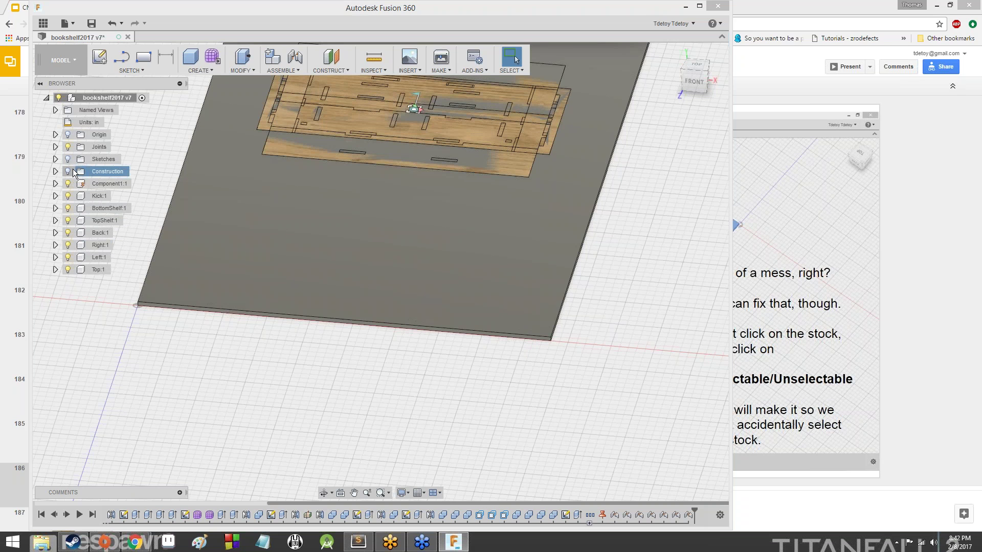
Step: Move the Back panel to the far end of the stock sheet and the Top panel to the near end by the origin corner
{"action": "scroll", "coordinate": [470, 141], "scroll_direction": "up", "scroll_amount": 1}
{"action": "scroll", "coordinate": [514, 130], "scroll_direction": "down", "scroll_amount": 1}
{"action": "scroll", "coordinate": [549, 113], "scroll_direction": "down", "scroll_amount": 4}
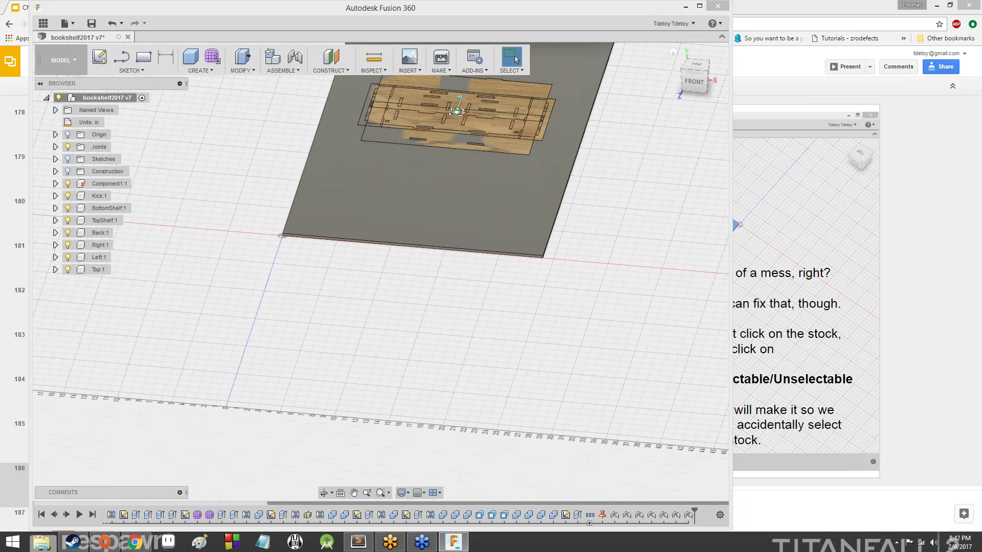
{"action": "middle_click_drag", "start_coordinate": [548, 113], "coordinate": [557, 200]}
{"action": "scroll", "coordinate": [588, 159], "scroll_direction": "up", "scroll_amount": 5}
{"action": "scroll", "coordinate": [450, 205], "scroll_direction": "down", "scroll_amount": 5}
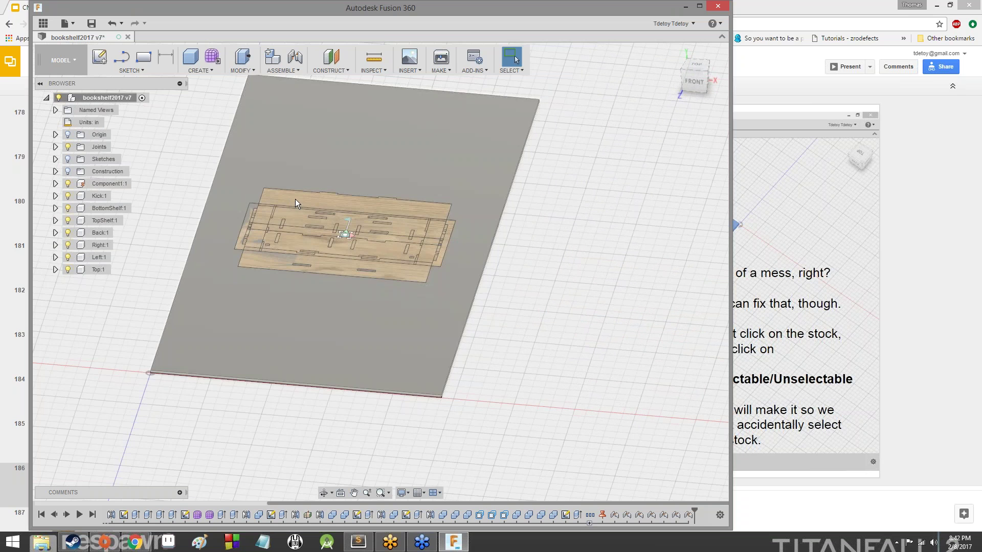
{"action": "left_click", "coordinate": [293, 197]}
{"action": "left_click", "coordinate": [545, 212]}
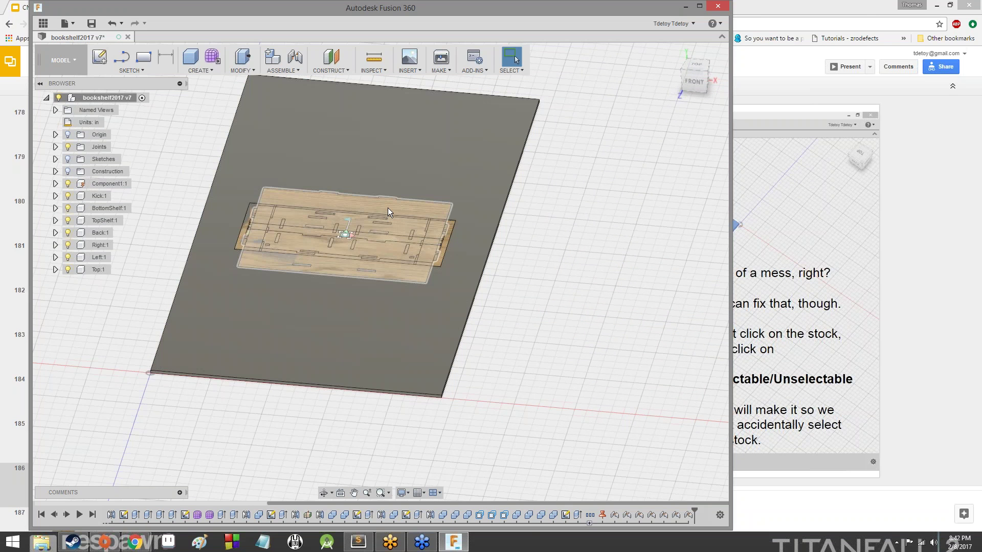
{"action": "left_click_drag", "start_coordinate": [387, 208], "coordinate": [381, 103]}
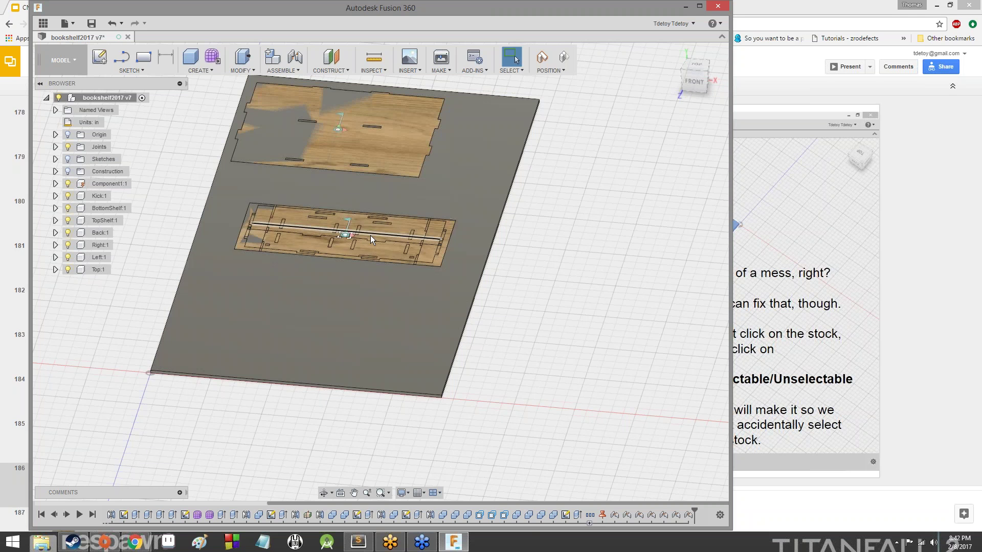
{"action": "left_click_drag", "start_coordinate": [373, 238], "coordinate": [303, 352]}
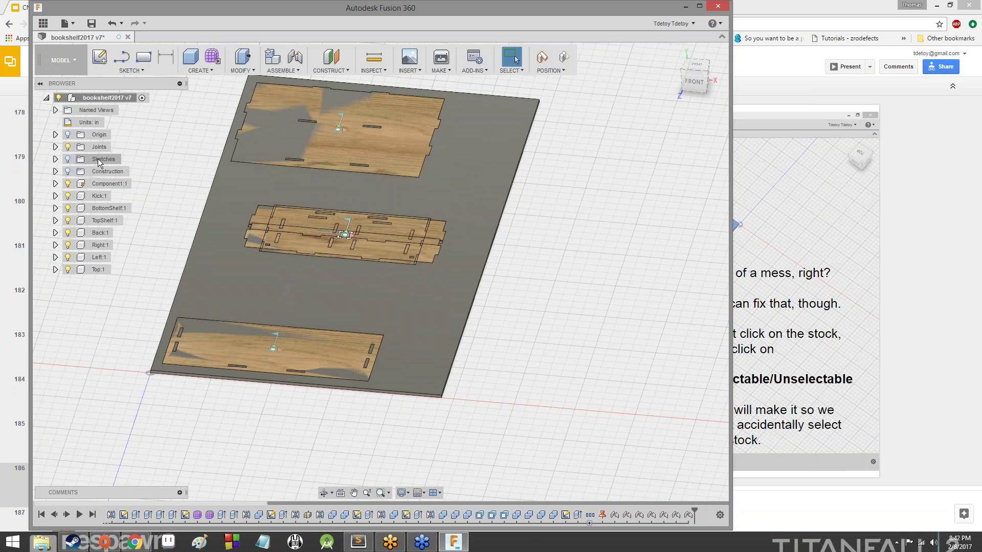
Step: Hide the stock sheet, spread the overlapping shelves, side walls and kickplate apart within its plane, and show the stock again
{"action": "left_click", "coordinate": [67, 184]}
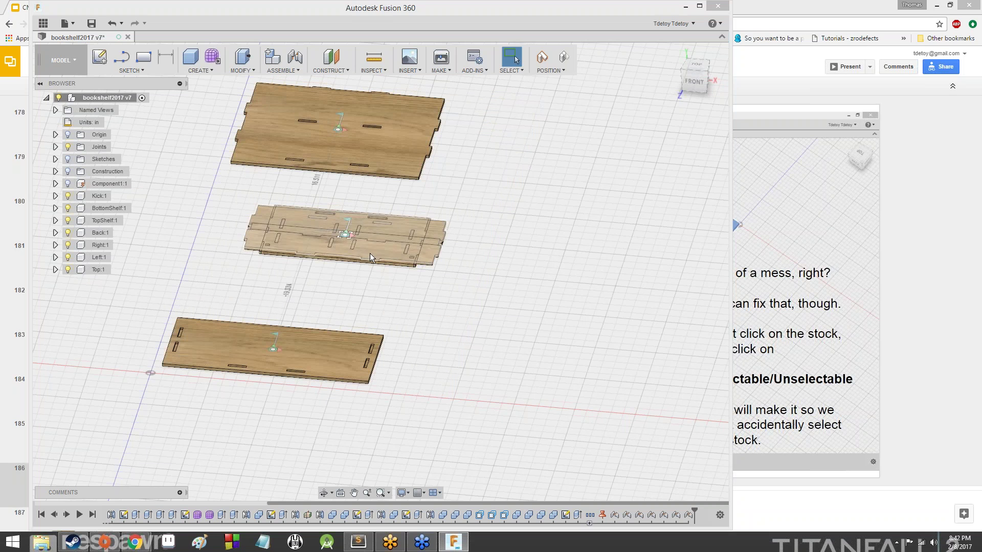
{"action": "left_click_drag", "start_coordinate": [372, 252], "coordinate": [314, 311]}
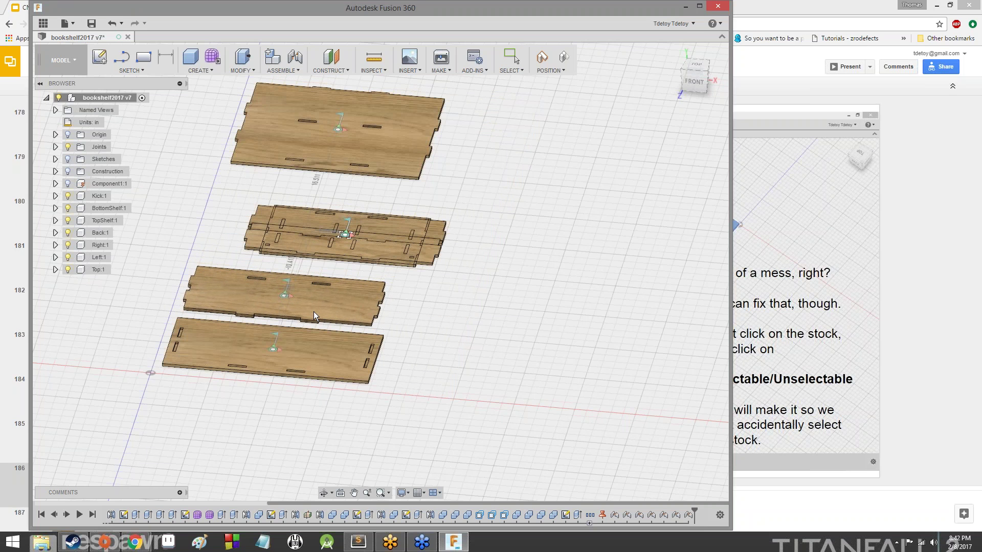
{"action": "left_click_drag", "start_coordinate": [366, 253], "coordinate": [549, 204]}
{"action": "left_click_drag", "start_coordinate": [415, 250], "coordinate": [574, 290]}
{"action": "left_click_drag", "start_coordinate": [389, 242], "coordinate": [350, 254]}
{"action": "mouse_move", "coordinate": [471, 267]}
{"action": "left_mouse_down"}
{"action": "mouse_move", "coordinate": [449, 315]}
{"action": "mouse_move", "coordinate": [463, 263]}
{"action": "mouse_move", "coordinate": [474, 262]}
{"action": "left_mouse_up"}
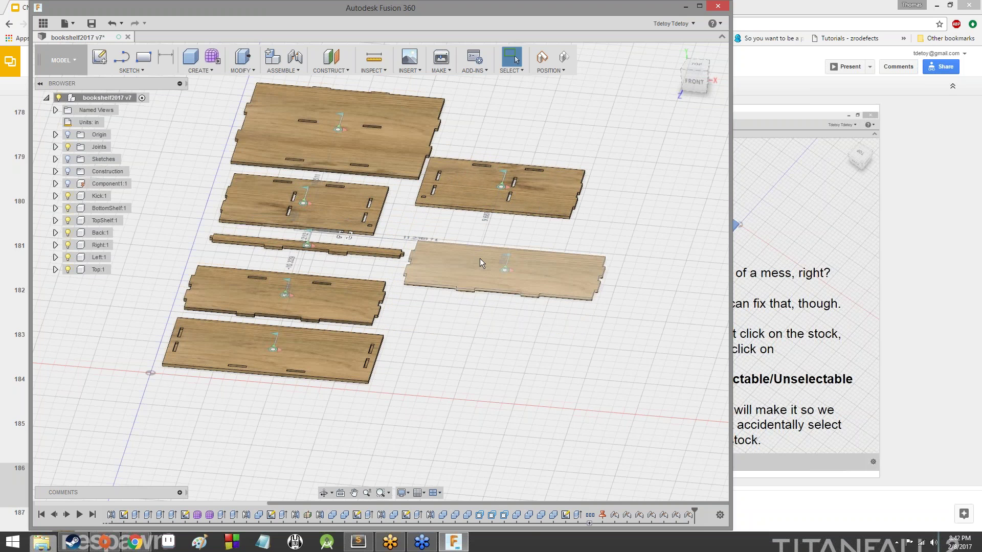
{"action": "left_click", "coordinate": [67, 183]}
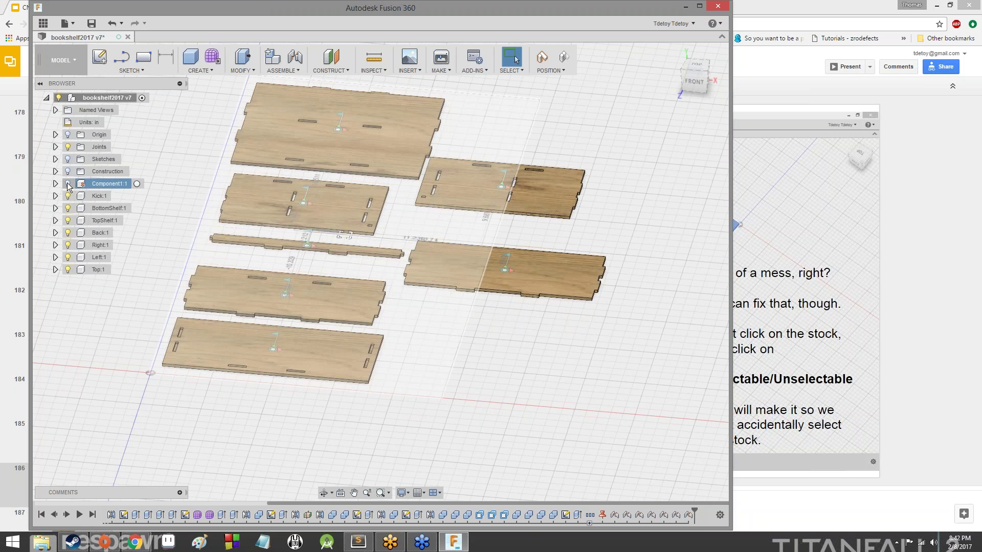
Step: Move the kickplate into the gap between the Back panel and the Left side wall, hiding the stock to grab it and showing it again
{"action": "left_click", "coordinate": [68, 184]}
{"action": "left_click_drag", "start_coordinate": [551, 266], "coordinate": [556, 301]}
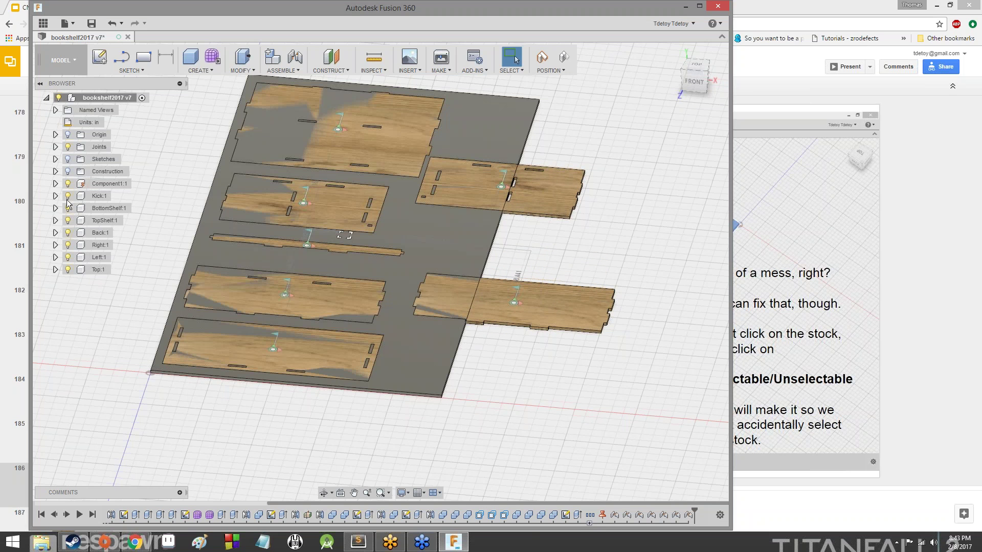
{"action": "left_click", "coordinate": [67, 183]}
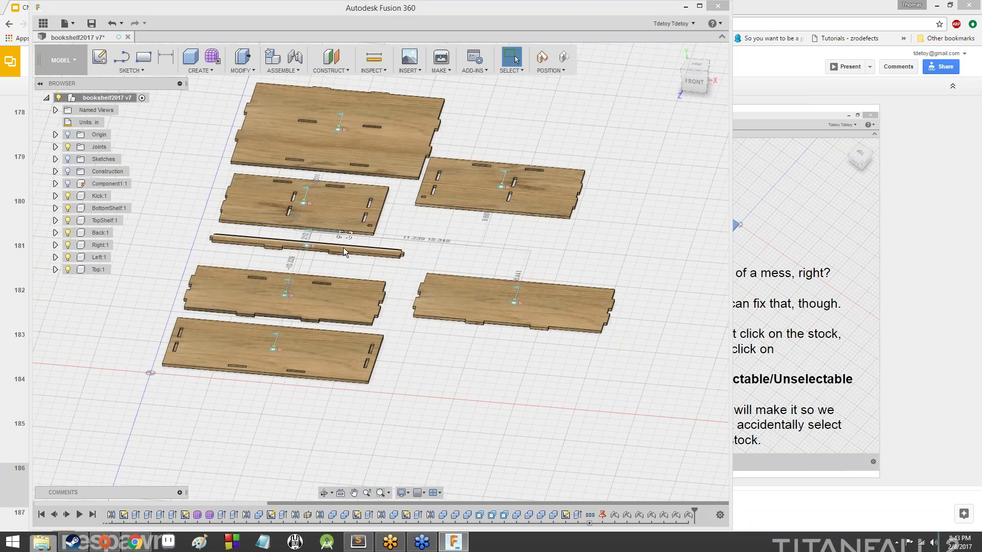
{"action": "left_click_drag", "start_coordinate": [342, 249], "coordinate": [532, 242]}
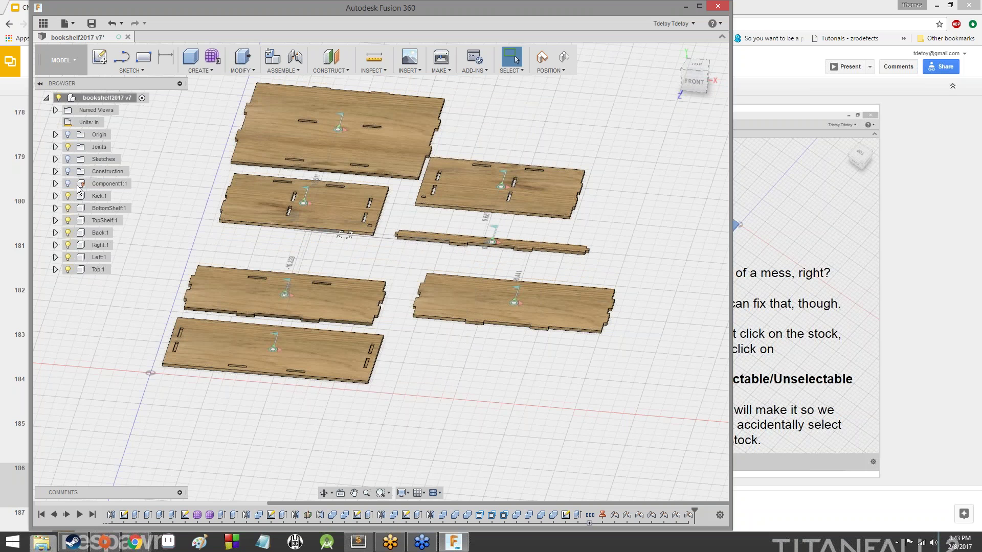
{"action": "left_click", "coordinate": [68, 183]}
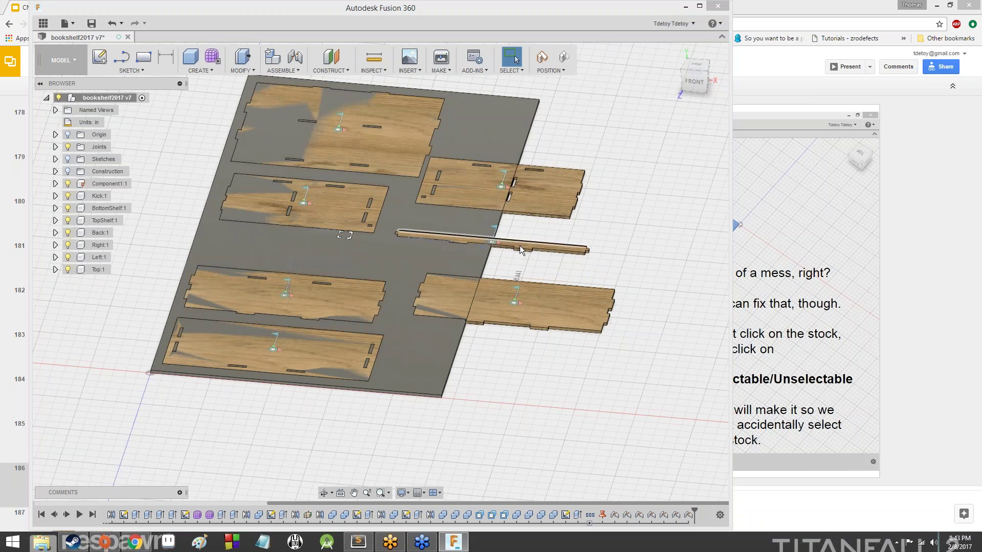
{"action": "left_click_drag", "start_coordinate": [518, 246], "coordinate": [351, 179]}
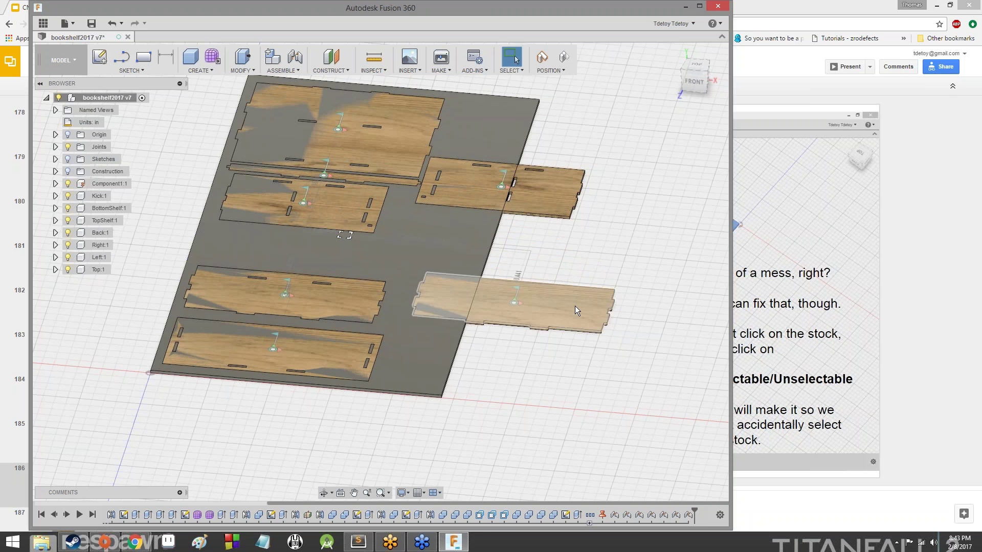
Step: Fit the loose shelf between the Left side wall and the other shelf, and move the Right side wall beside the Left one
{"action": "left_click_drag", "start_coordinate": [586, 311], "coordinate": [615, 282]}
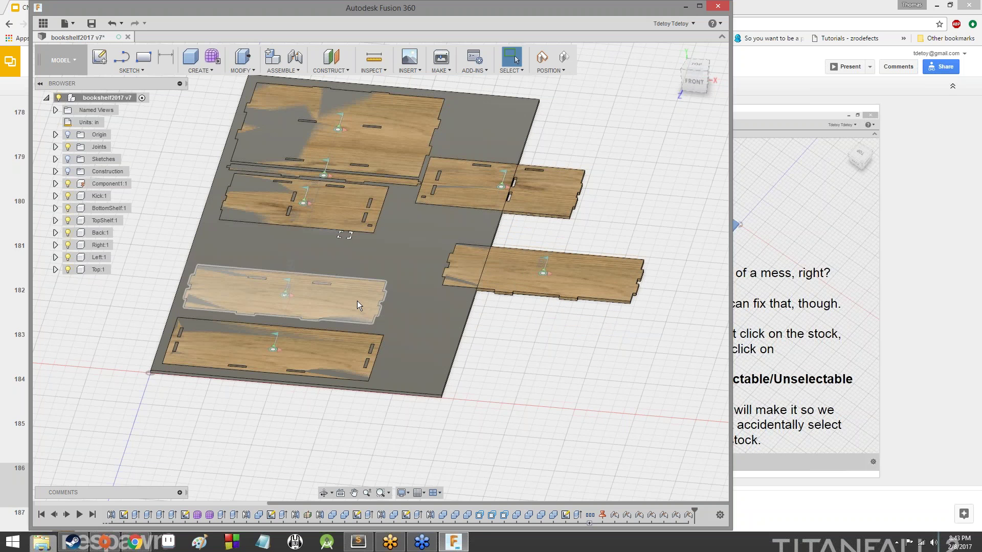
{"action": "left_click_drag", "start_coordinate": [357, 301], "coordinate": [354, 306]}
{"action": "left_click_drag", "start_coordinate": [577, 273], "coordinate": [336, 220]}
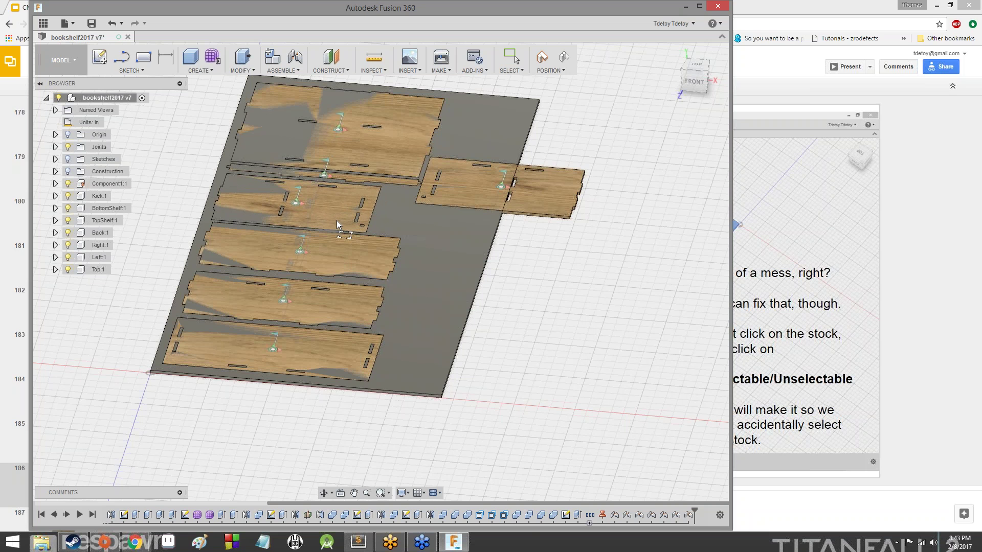
{"action": "left_click_drag", "start_coordinate": [573, 189], "coordinate": [529, 219]}
{"action": "right_click", "coordinate": [529, 219]}
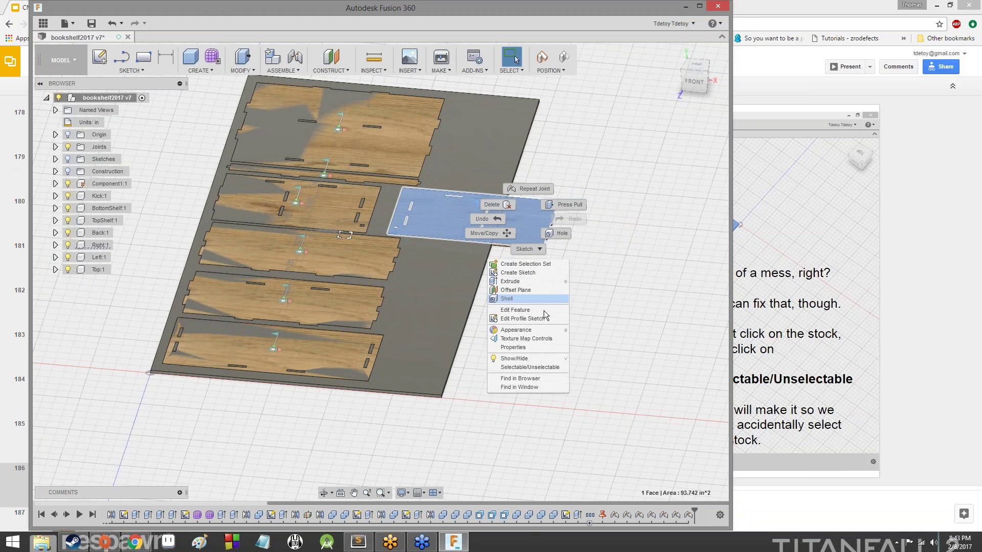
{"action": "left_click", "coordinate": [594, 303]}
Step: Switch to the Google Slides presentation, read slides 187 to 189 on arranging and rotating parts with Move, and return to Fusion 360
{"action": "left_click", "coordinate": [687, 7]}
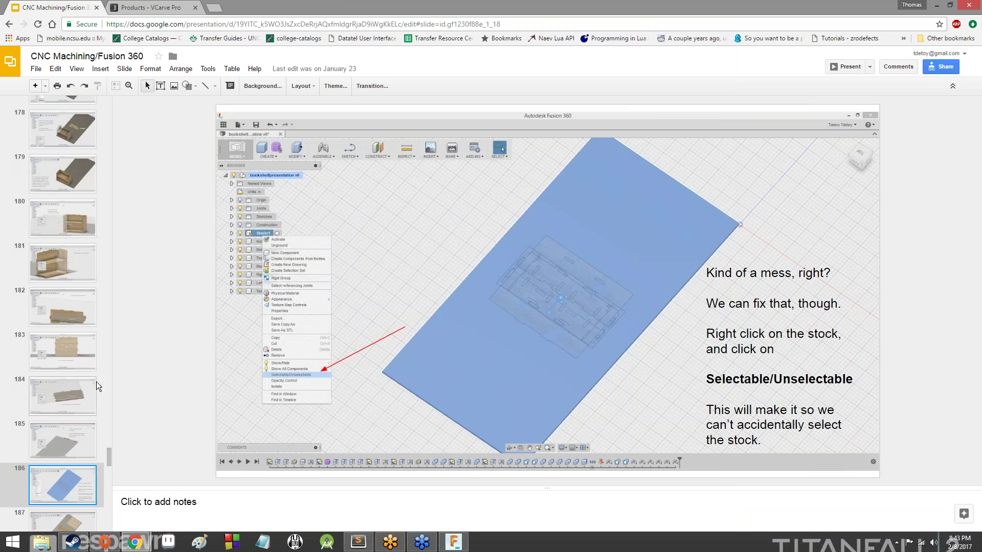
{"action": "scroll", "coordinate": [76, 404], "scroll_direction": "down", "scroll_amount": 2}
{"action": "left_click", "coordinate": [63, 432]}
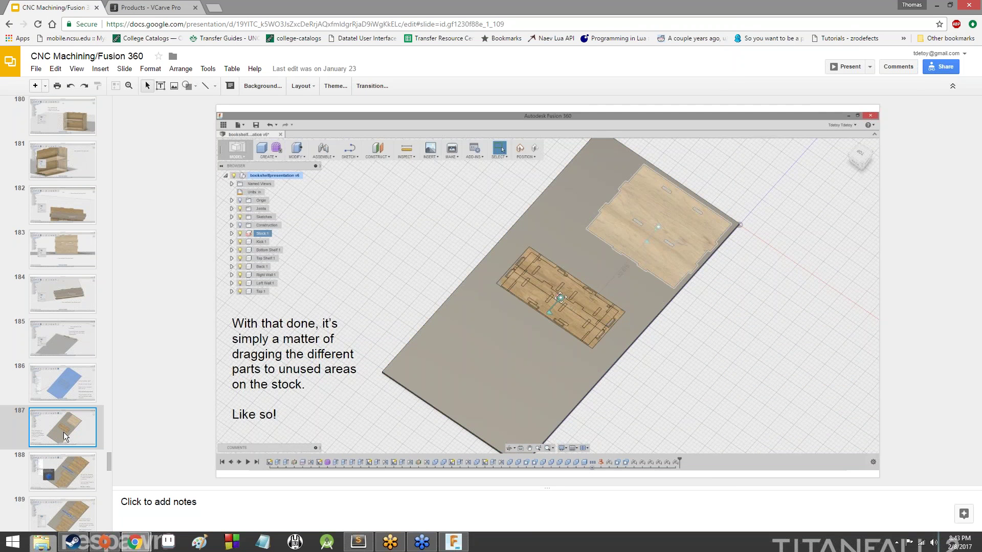
{"action": "left_click", "coordinate": [81, 486]}
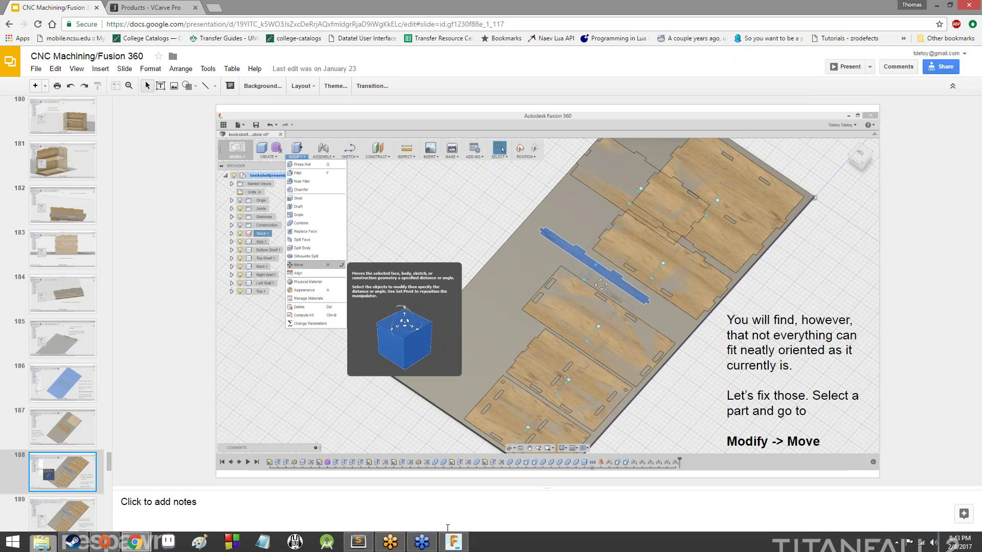
{"action": "left_click", "coordinate": [76, 508]}
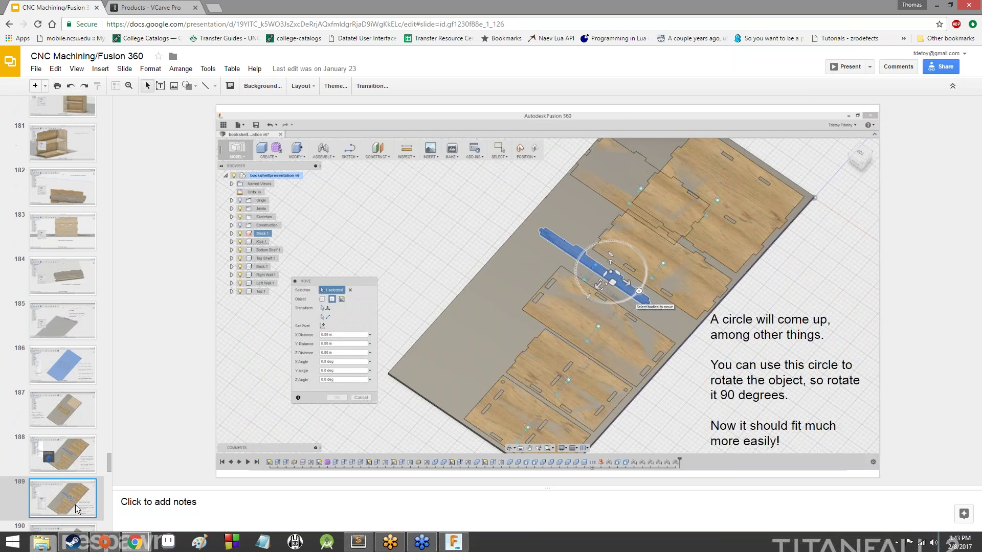
{"action": "left_click", "coordinate": [455, 541]}
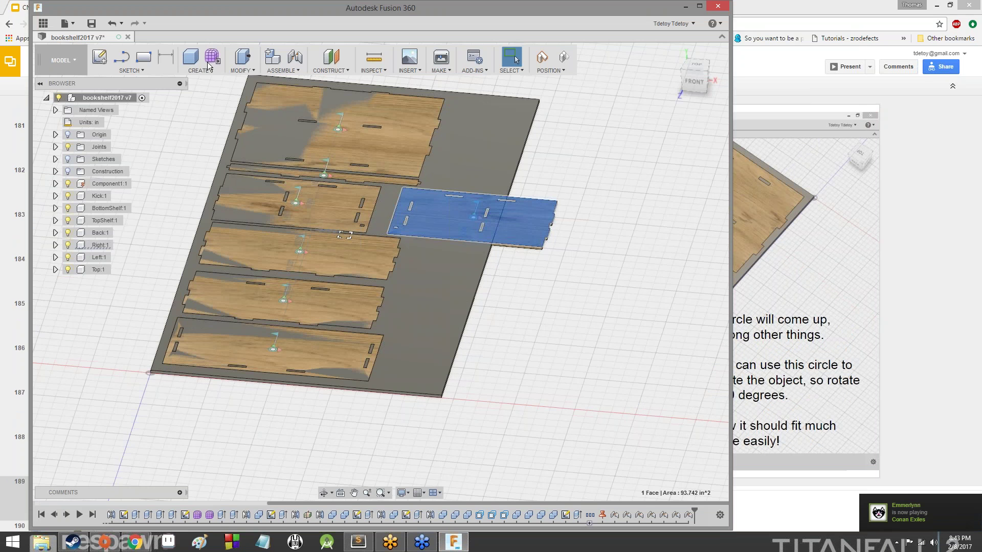
Step: Start Move/Copy on the Right side wall and try to rotate its selected face -90 degrees about Z
{"action": "left_click", "coordinate": [242, 70]}
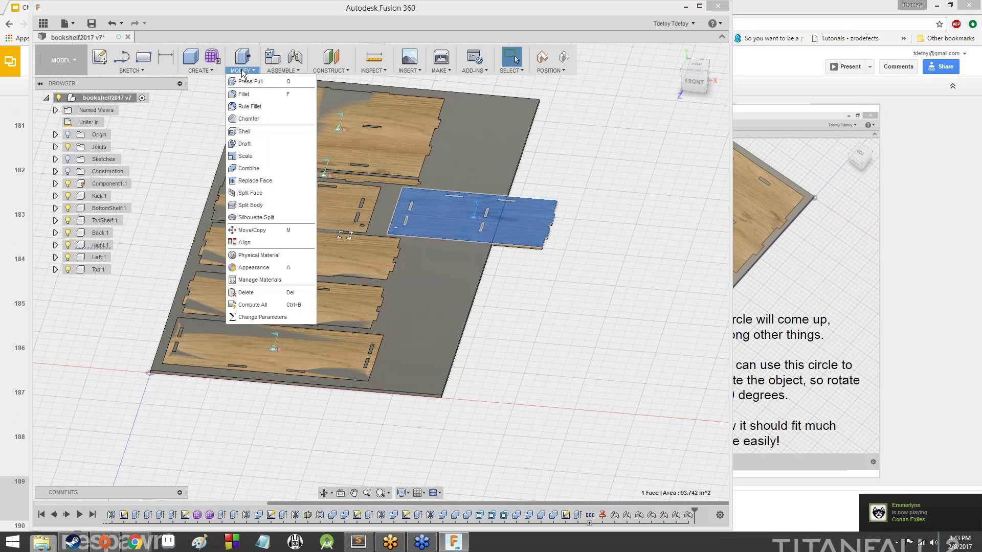
{"action": "left_click", "coordinate": [240, 231]}
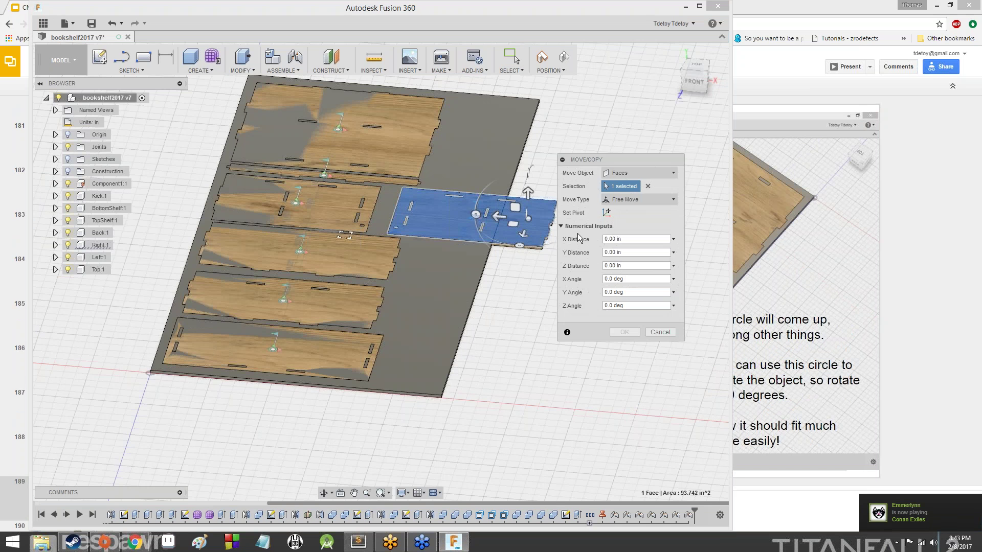
{"action": "scroll", "coordinate": [538, 167], "scroll_direction": "up", "scroll_amount": 5}
{"action": "scroll", "coordinate": [538, 167], "scroll_direction": "up", "scroll_amount": 3}
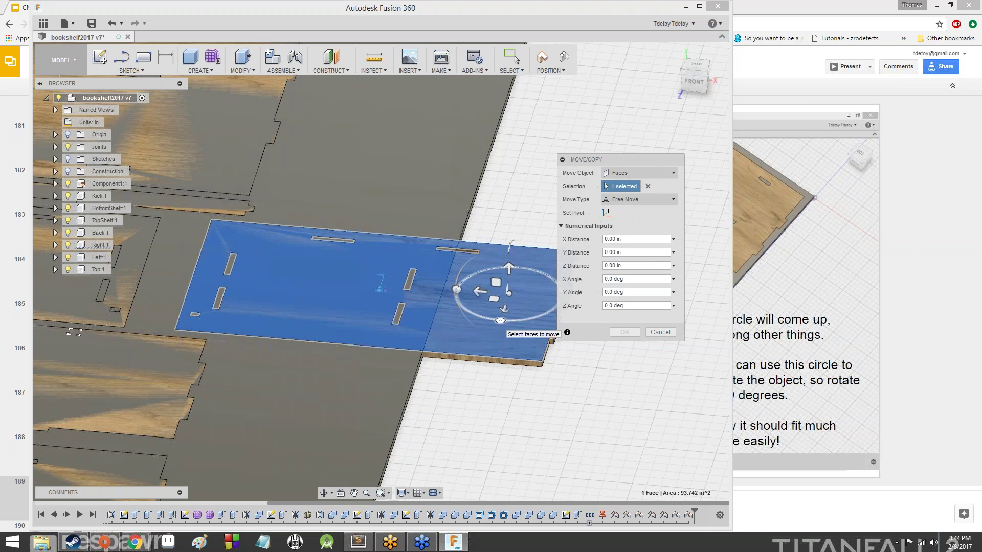
{"action": "left_click_drag", "start_coordinate": [503, 311], "coordinate": [450, 289]}
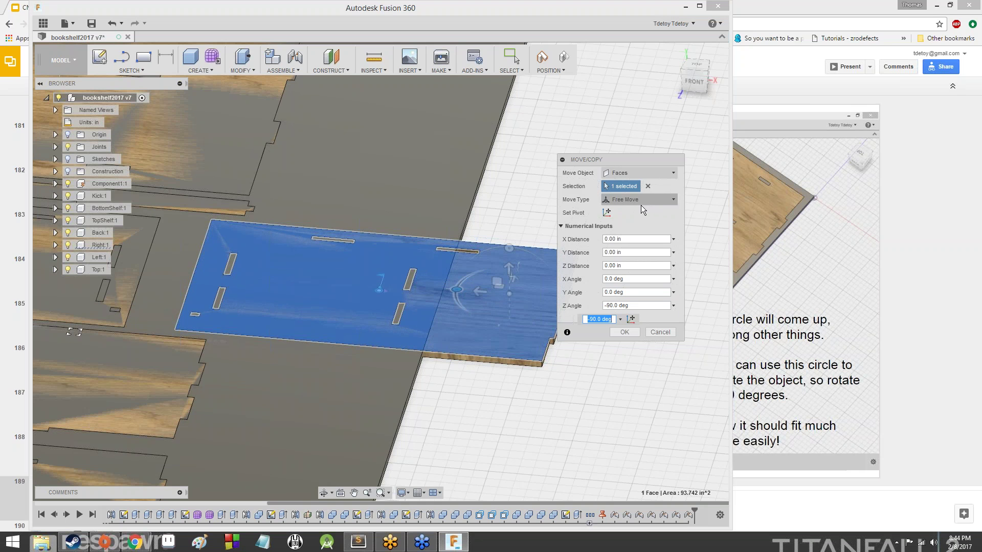
Step: Change the move object to Components and rotate the Right side wall component -90 degrees about Z
{"action": "left_click", "coordinate": [639, 173]}
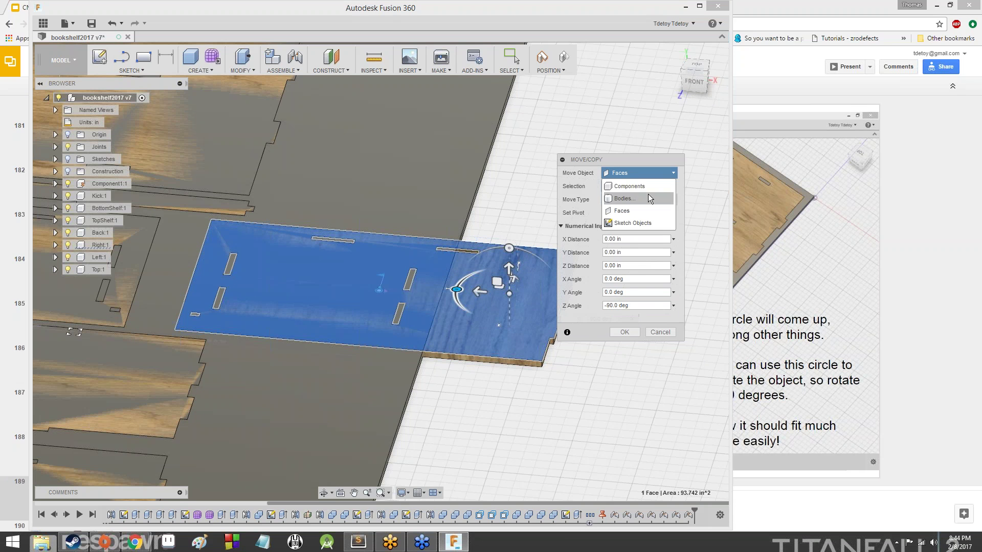
{"action": "left_click", "coordinate": [634, 180]}
{"action": "left_click", "coordinate": [493, 299]}
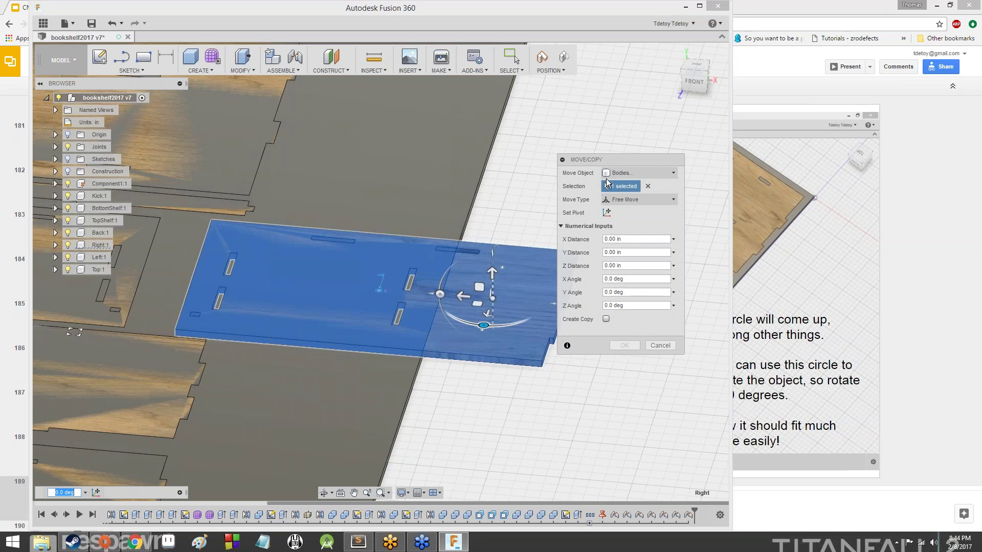
{"action": "left_click", "coordinate": [639, 173]}
{"action": "left_click", "coordinate": [629, 186]}
{"action": "left_click", "coordinate": [503, 293]}
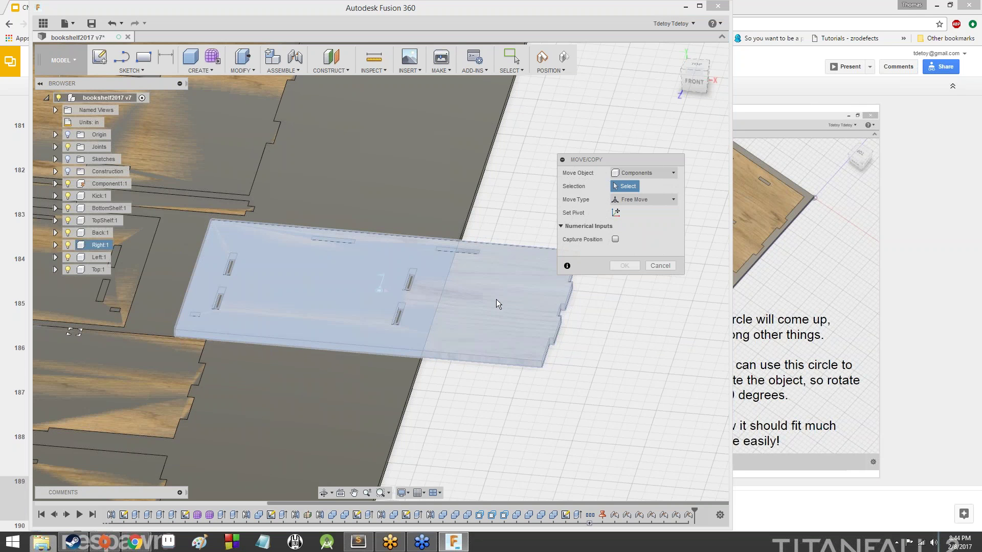
{"action": "left_click_drag", "start_coordinate": [487, 325], "coordinate": [445, 293]}
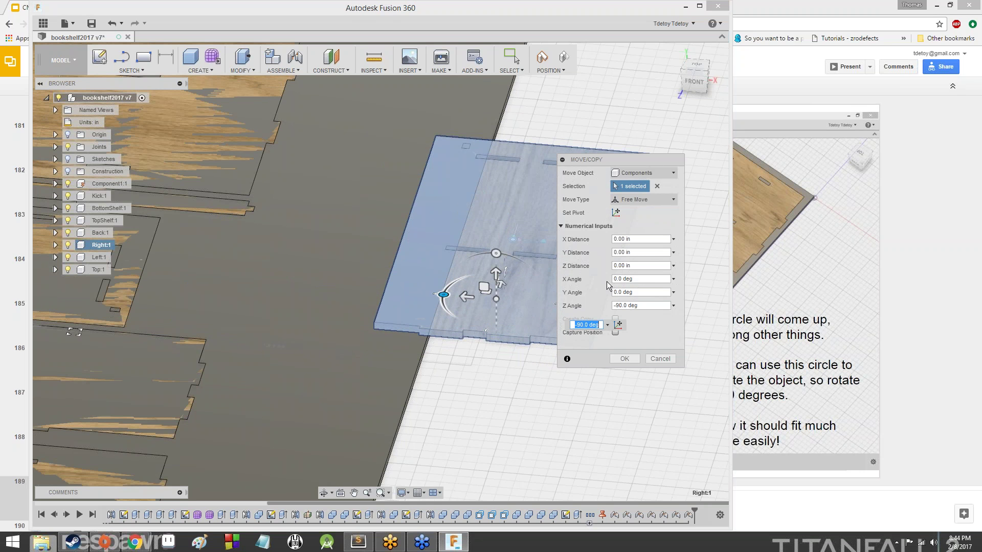
{"action": "left_click", "coordinate": [625, 360]}
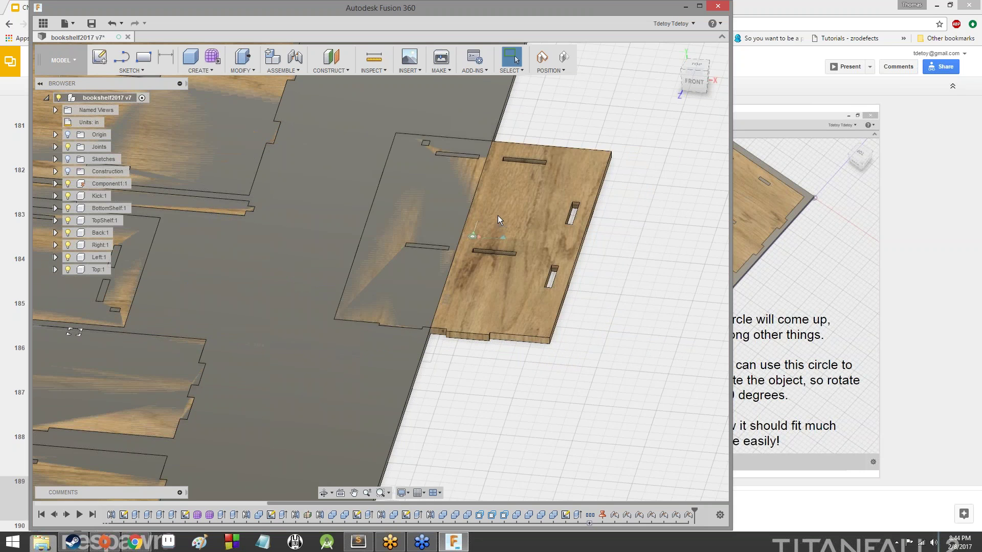
Step: Clear the accidental selection that includes the stock and make the stock component, Component1, unselectable
{"action": "scroll", "coordinate": [431, 174], "scroll_direction": "down", "scroll_amount": 8}
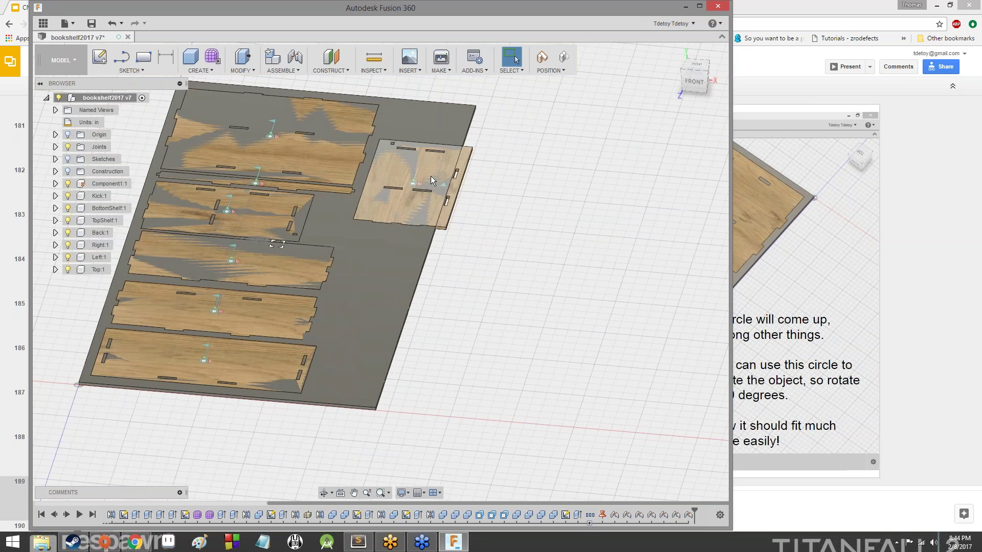
{"action": "left_click_drag", "start_coordinate": [430, 168], "coordinate": [400, 212]}
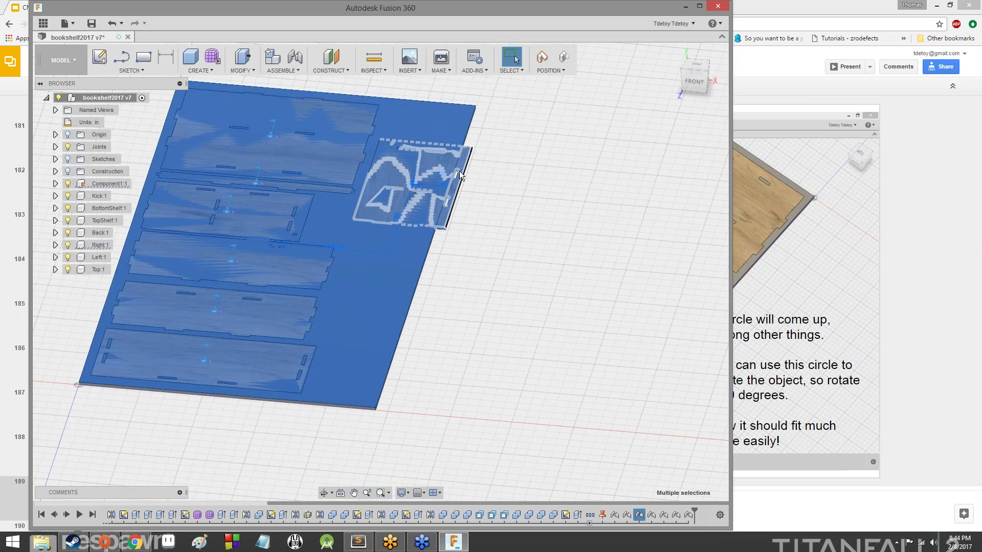
{"action": "key", "text": "Escape"}
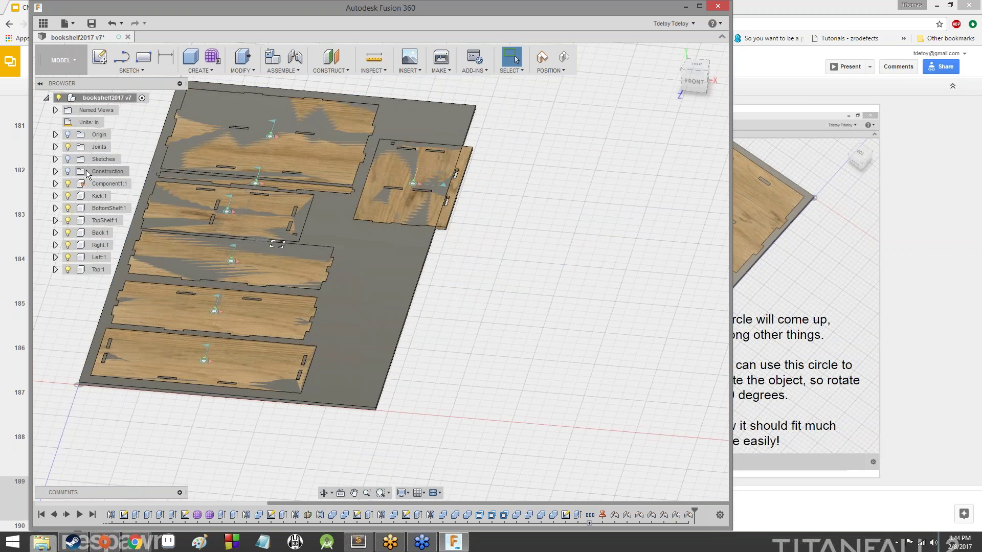
{"action": "right_click", "coordinate": [87, 183]}
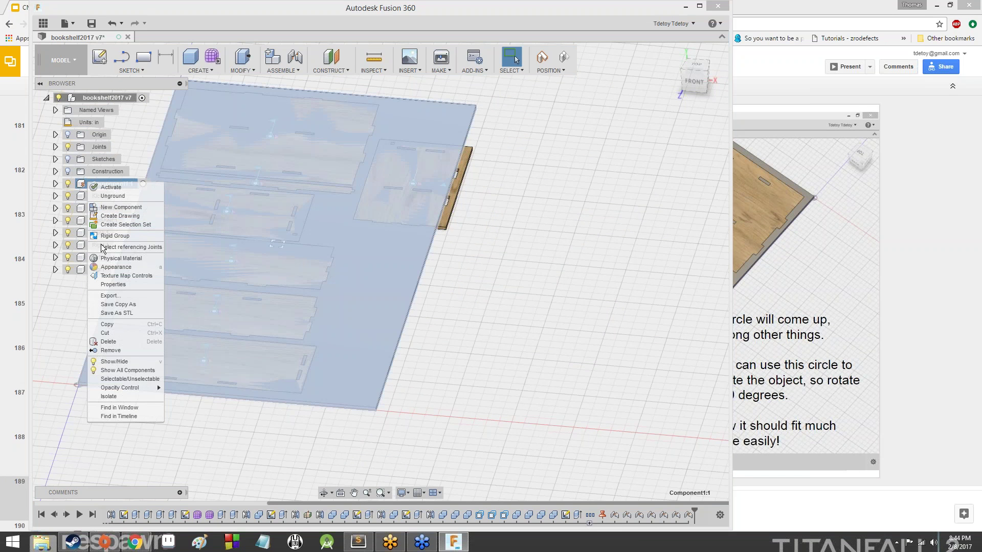
{"action": "left_click", "coordinate": [140, 378]}
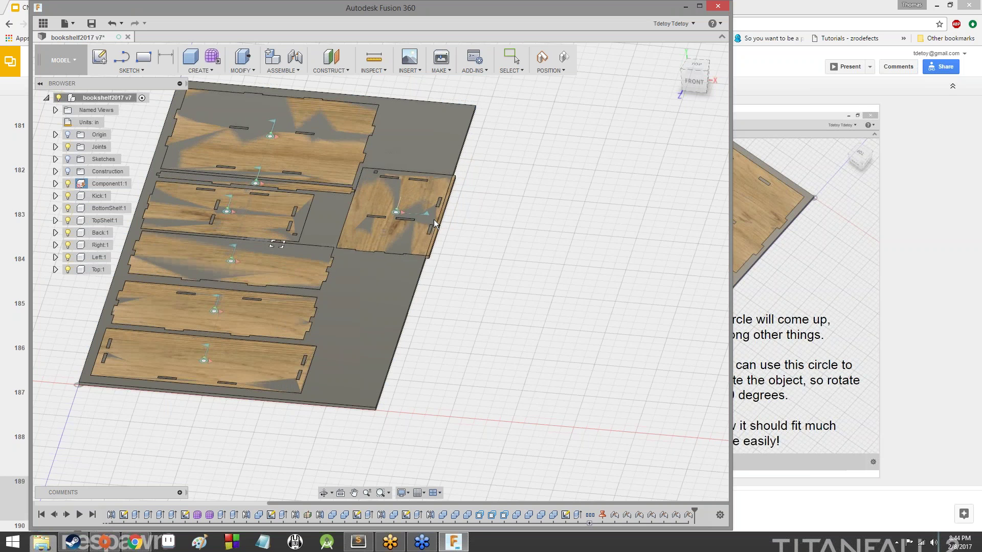
Step: Move the Right side wall and Top panel partly off the stock, and shift both shelves and the Left side wall toward the near edge
{"action": "left_click_drag", "start_coordinate": [433, 220], "coordinate": [473, 234]}
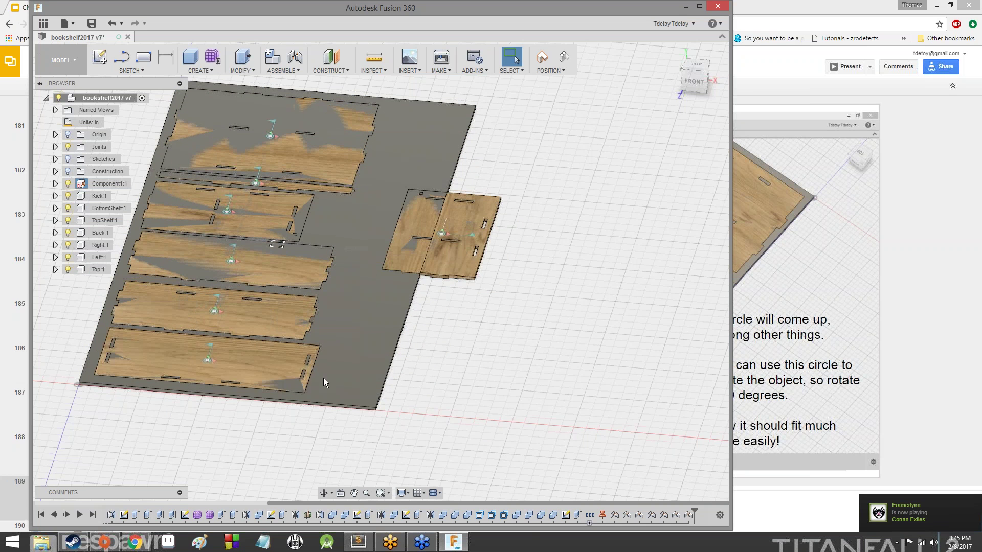
{"action": "left_click_drag", "start_coordinate": [312, 381], "coordinate": [502, 397]}
{"action": "left_click_drag", "start_coordinate": [274, 317], "coordinate": [251, 370]}
{"action": "left_click_drag", "start_coordinate": [291, 271], "coordinate": [268, 314]}
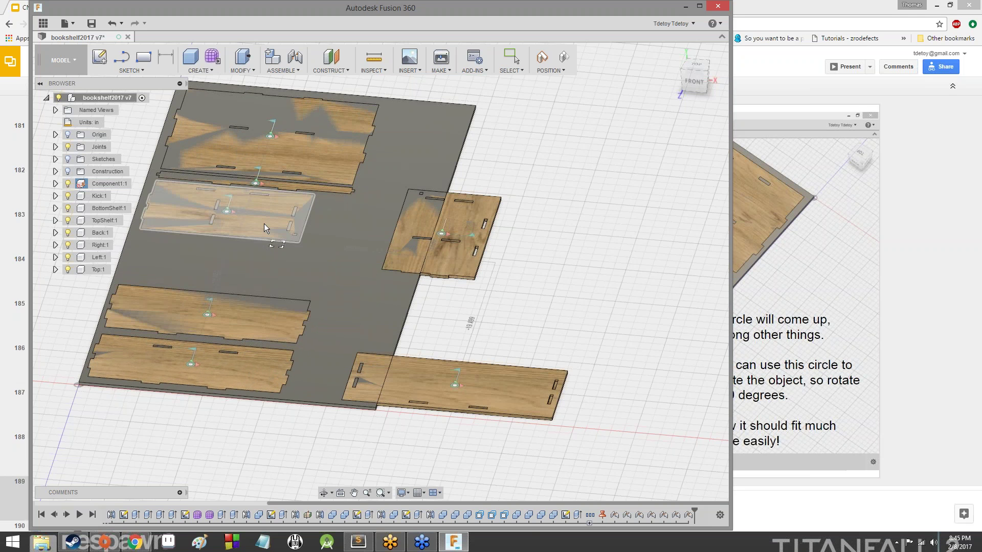
{"action": "left_click_drag", "start_coordinate": [263, 221], "coordinate": [264, 229]}
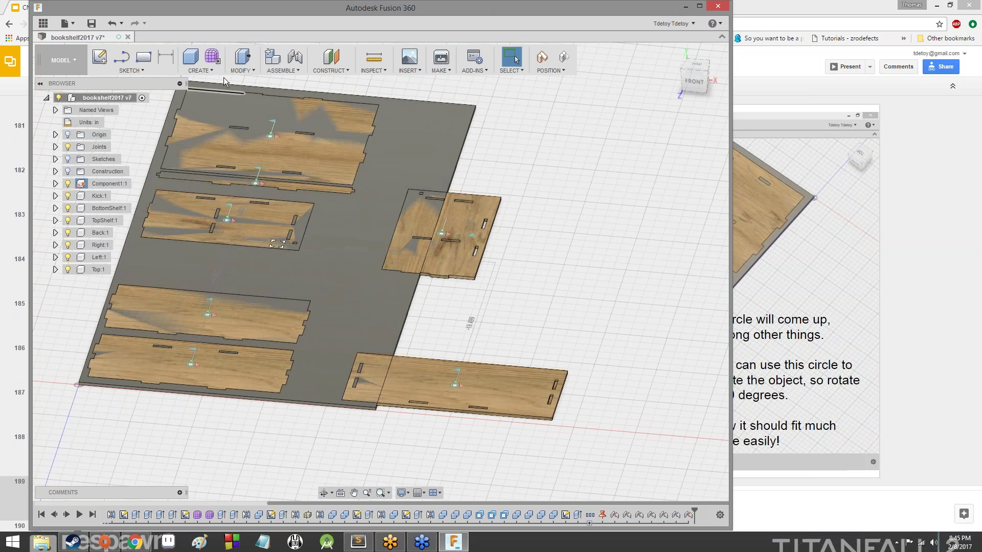
Step: Move the Left side wall as a component and rotate it -90 degrees about Z
{"action": "left_click", "coordinate": [241, 67]}
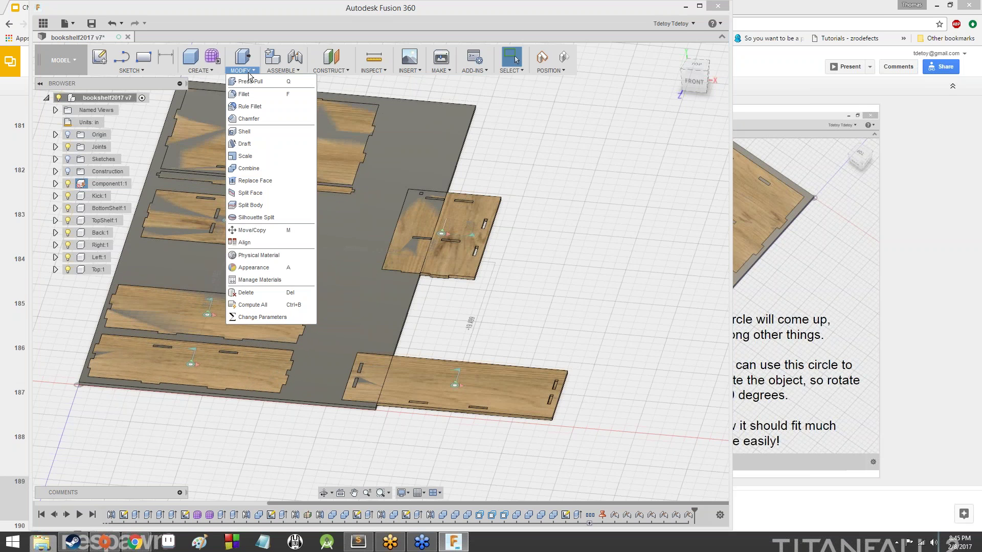
{"action": "left_click", "coordinate": [266, 234]}
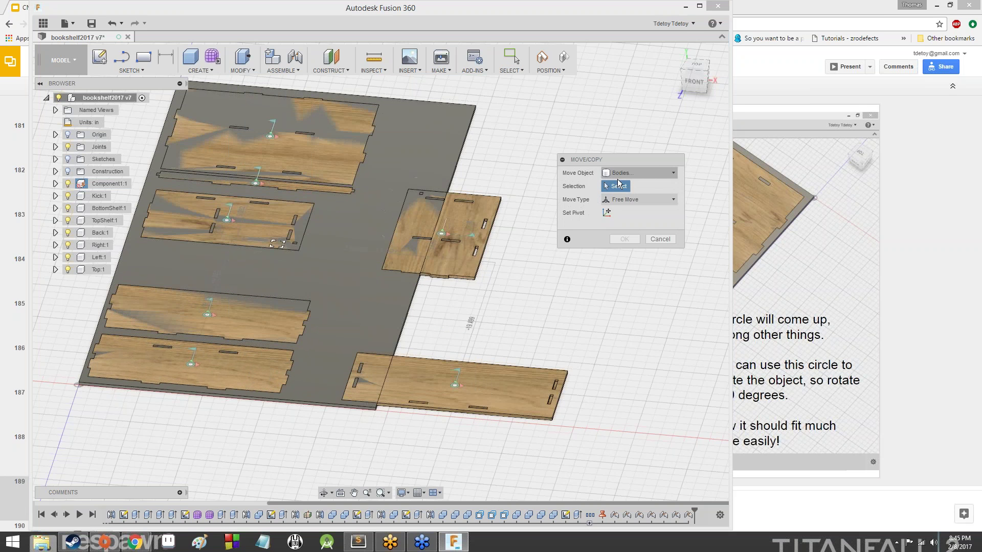
{"action": "left_click", "coordinate": [634, 174]}
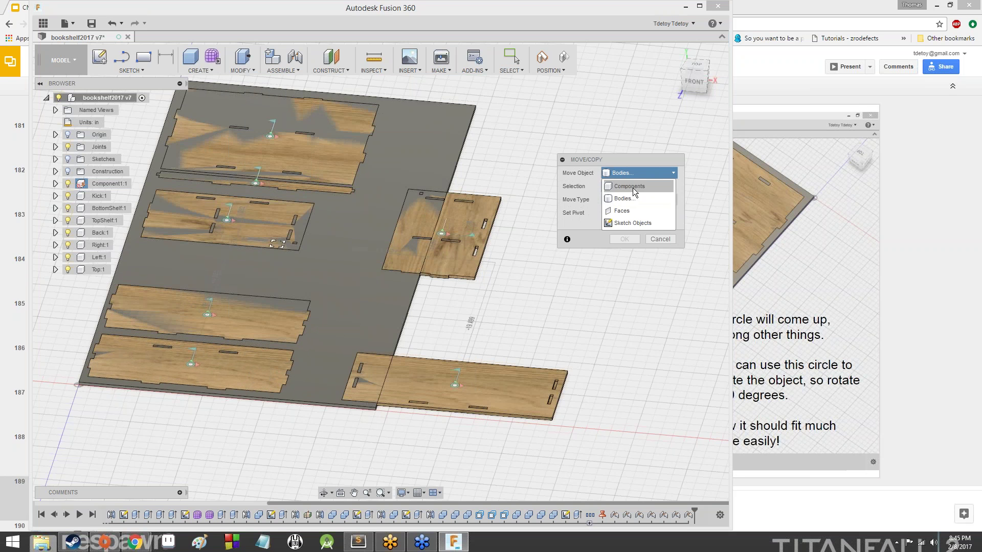
{"action": "left_click", "coordinate": [634, 187]}
{"action": "left_click", "coordinate": [256, 220]}
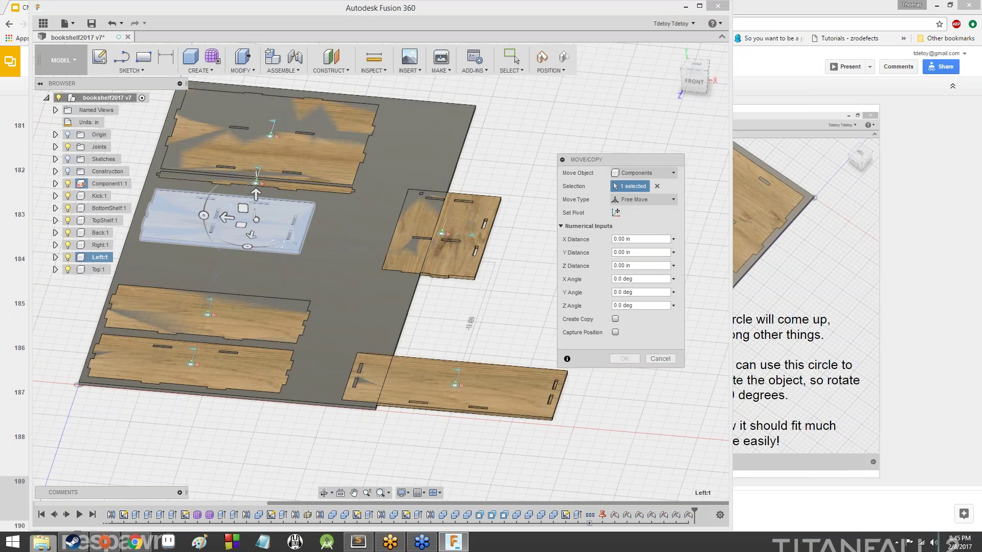
{"action": "left_click_drag", "start_coordinate": [204, 215], "coordinate": [174, 214]}
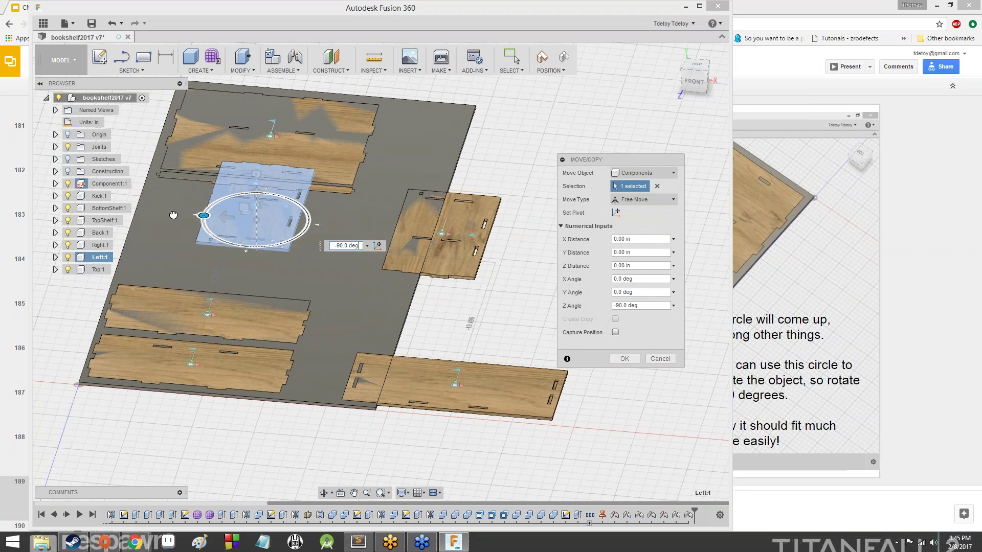
{"action": "left_click", "coordinate": [624, 359]}
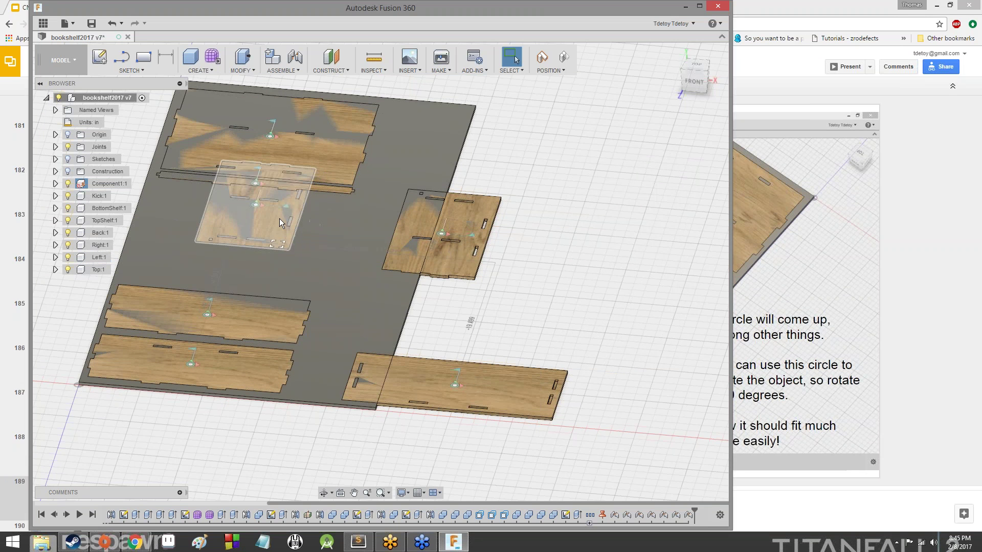
Step: Place the Left and Right side walls side by side on the stock, between the kick strip and the shelves
{"action": "left_click_drag", "start_coordinate": [279, 219], "coordinate": [204, 247]}
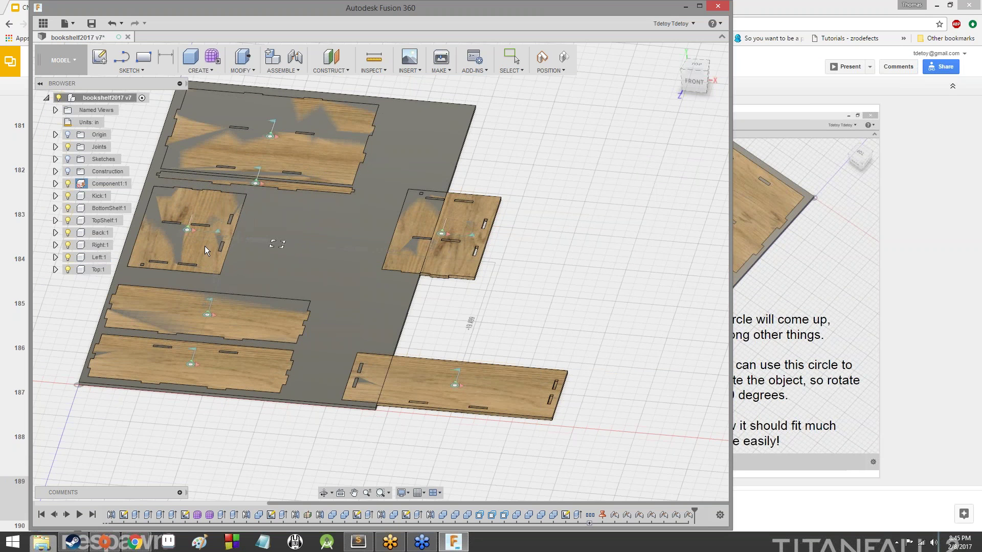
{"action": "left_click", "coordinate": [455, 228]}
{"action": "left_click_drag", "start_coordinate": [456, 225], "coordinate": [300, 236]}
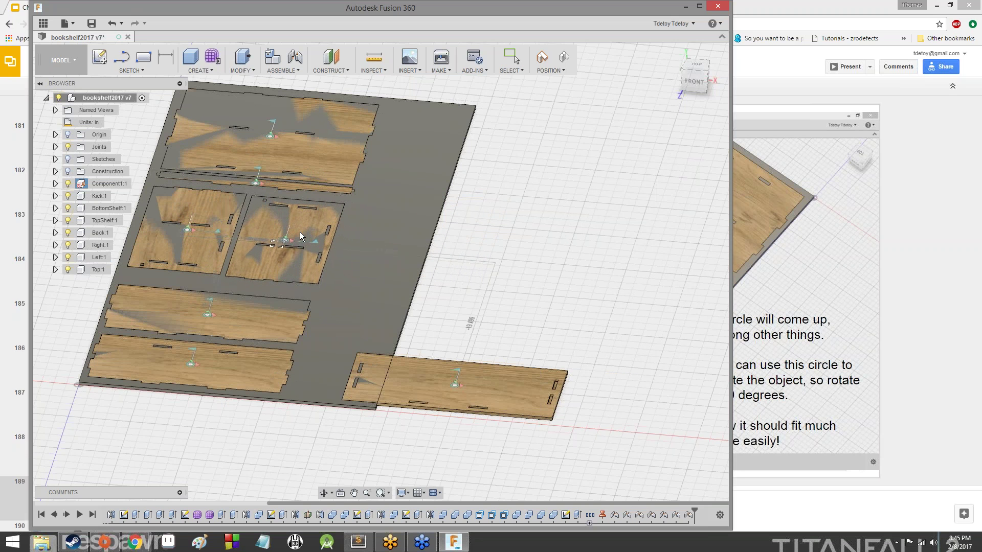
Step: Rotate the Top panel component a quarter turn about Z and place it on the stock beside the Right side wall
{"action": "left_click", "coordinate": [483, 382]}
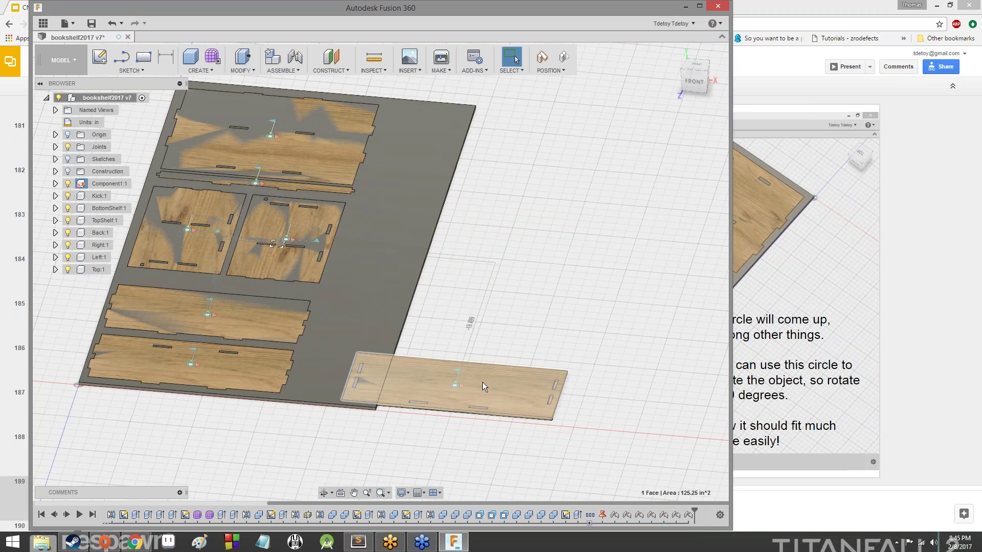
{"action": "left_click", "coordinate": [202, 69]}
{"action": "left_click", "coordinate": [242, 70]}
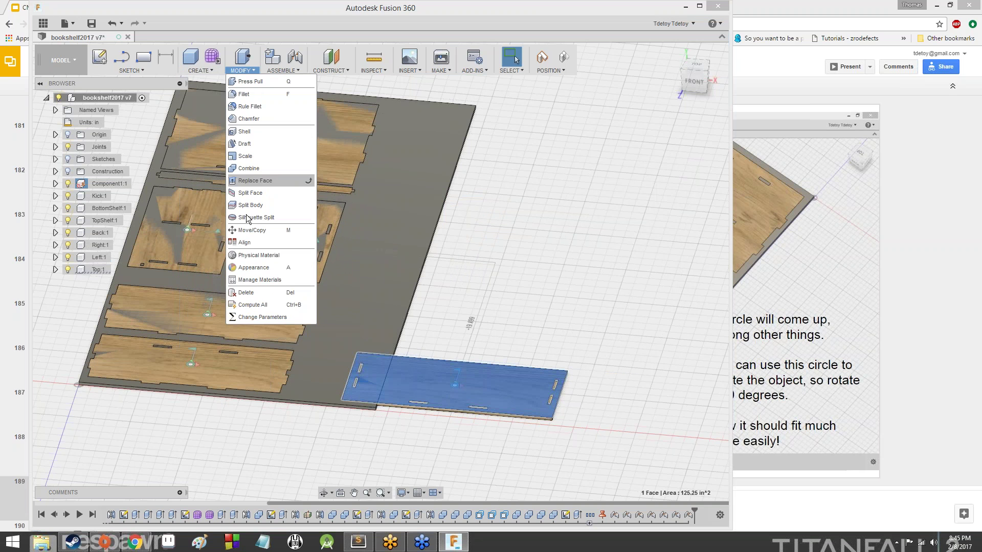
{"action": "left_click", "coordinate": [250, 231]}
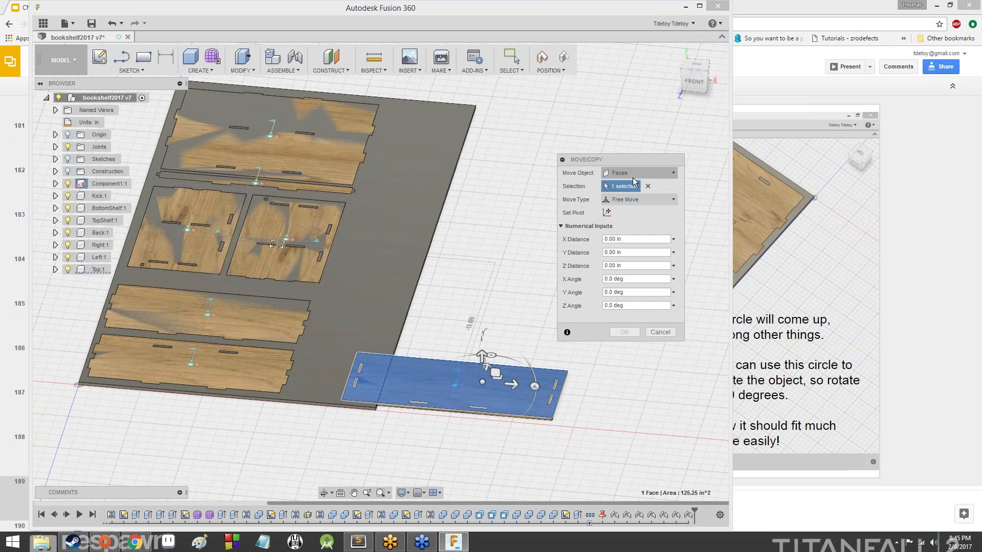
{"action": "left_click", "coordinate": [630, 173]}
{"action": "left_click", "coordinate": [625, 187]}
{"action": "left_click", "coordinate": [433, 379]}
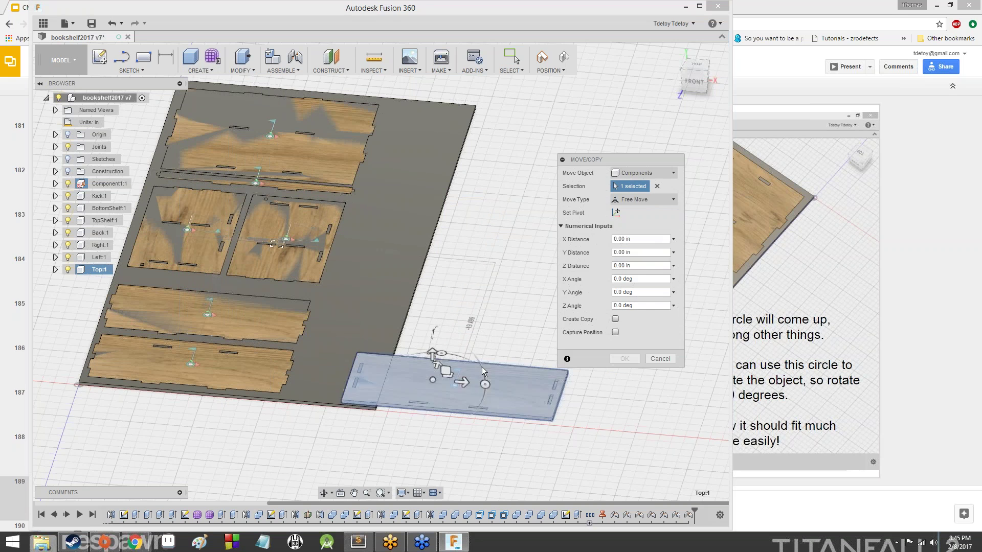
{"action": "left_click_drag", "start_coordinate": [485, 385], "coordinate": [393, 268]}
{"action": "left_click", "coordinate": [624, 358]}
Step: Nudge the Right side wall closer to the Left side wall and the Top panel slightly inward from the stock's edge
{"action": "scroll", "coordinate": [393, 268], "scroll_direction": "down", "scroll_amount": 2}
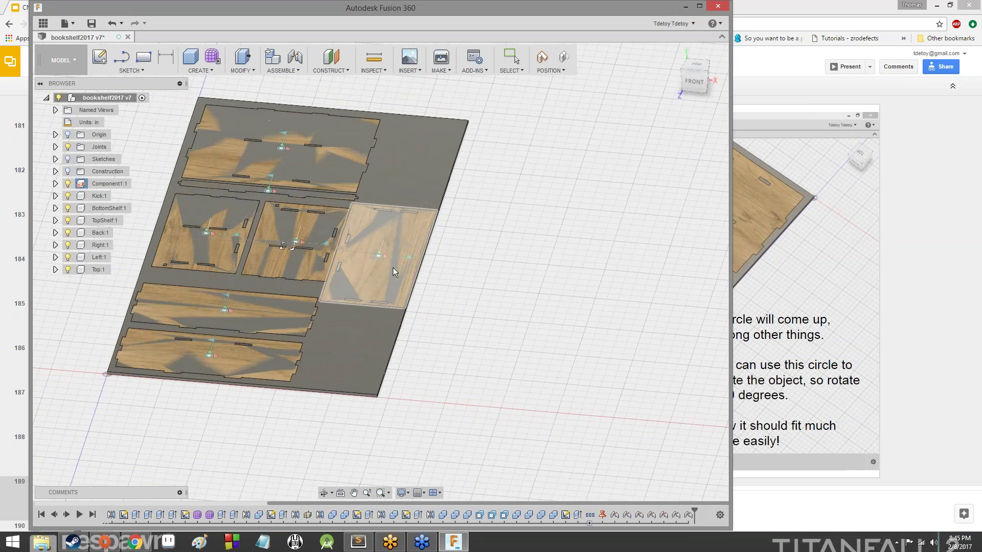
{"action": "scroll", "coordinate": [422, 283], "scroll_direction": "up", "scroll_amount": 5}
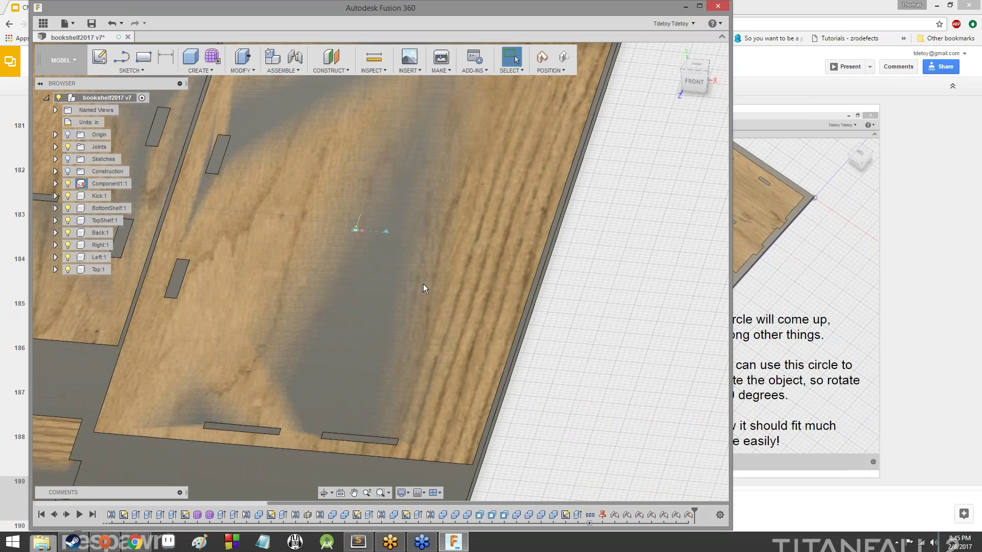
{"action": "scroll", "coordinate": [425, 284], "scroll_direction": "down", "scroll_amount": 5}
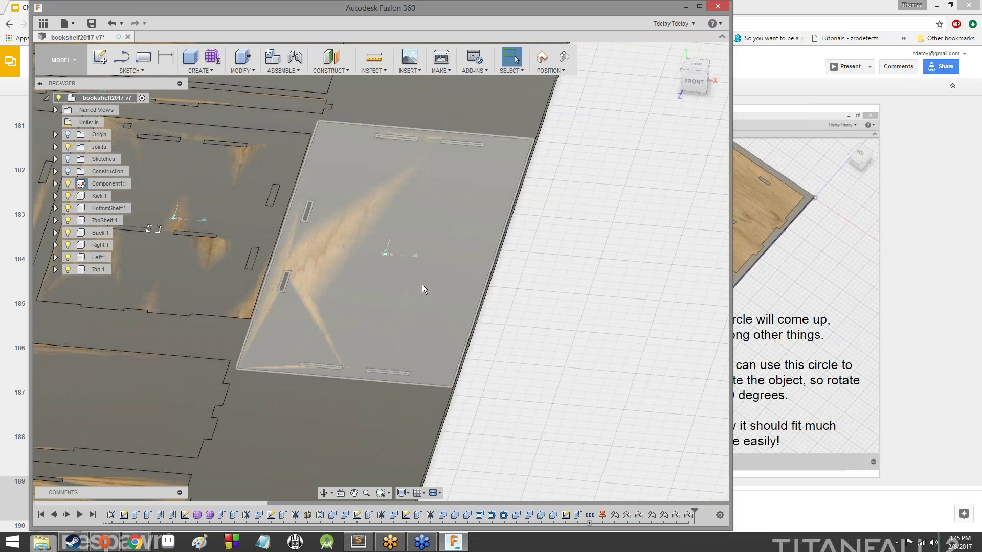
{"action": "scroll", "coordinate": [624, 250], "scroll_direction": "down", "scroll_amount": 5}
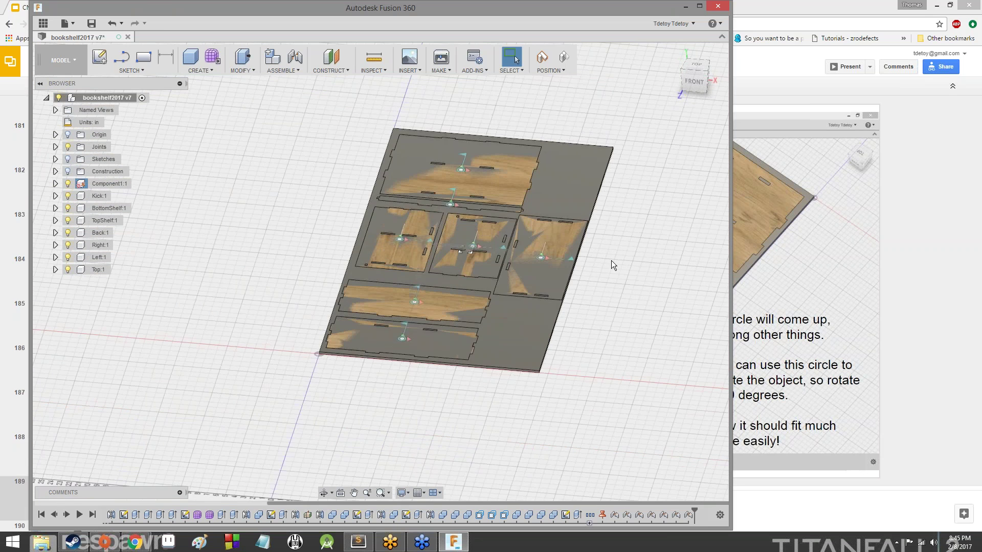
{"action": "scroll", "coordinate": [604, 251], "scroll_direction": "up", "scroll_amount": 1}
{"action": "scroll", "coordinate": [588, 245], "scroll_direction": "up", "scroll_amount": 1}
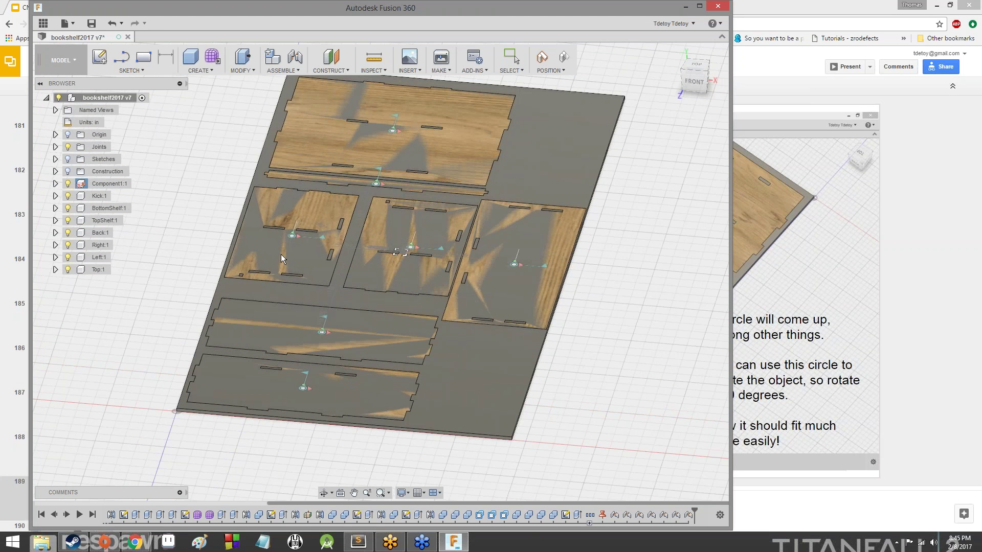
{"action": "left_click_drag", "start_coordinate": [380, 277], "coordinate": [370, 276]}
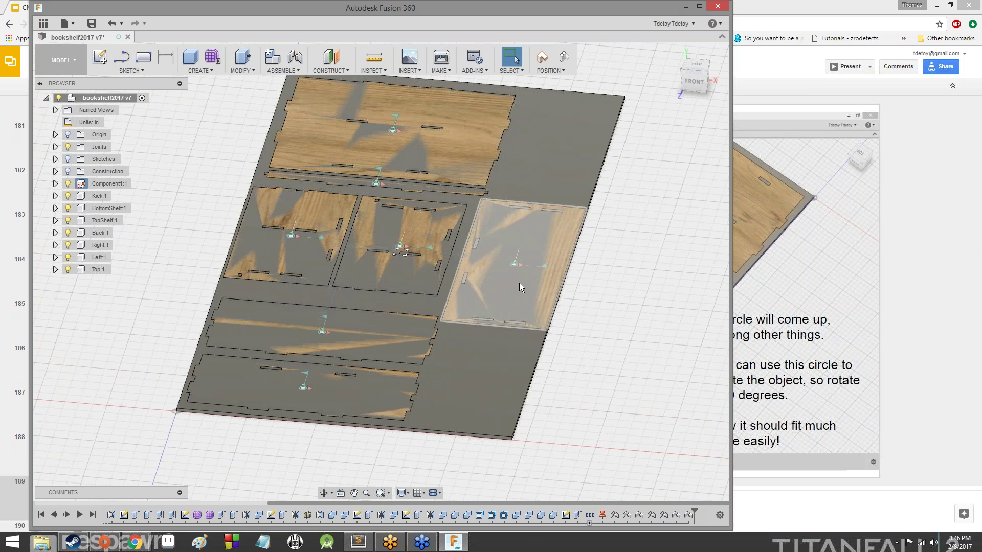
{"action": "left_click_drag", "start_coordinate": [520, 283], "coordinate": [517, 281]}
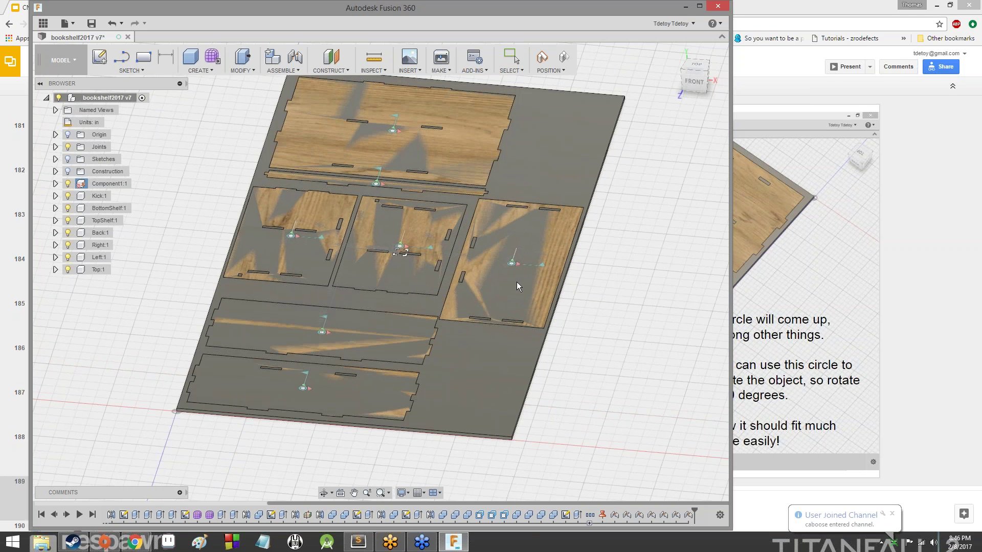
Step: Shift the kick strip and the back panel slightly toward the stock's edge and fine-tune the Top panel's position
{"action": "left_click_drag", "start_coordinate": [456, 190], "coordinate": [447, 191]}
{"action": "left_click_drag", "start_coordinate": [461, 145], "coordinate": [456, 144]}
{"action": "left_click_drag", "start_coordinate": [544, 255], "coordinate": [542, 257]}
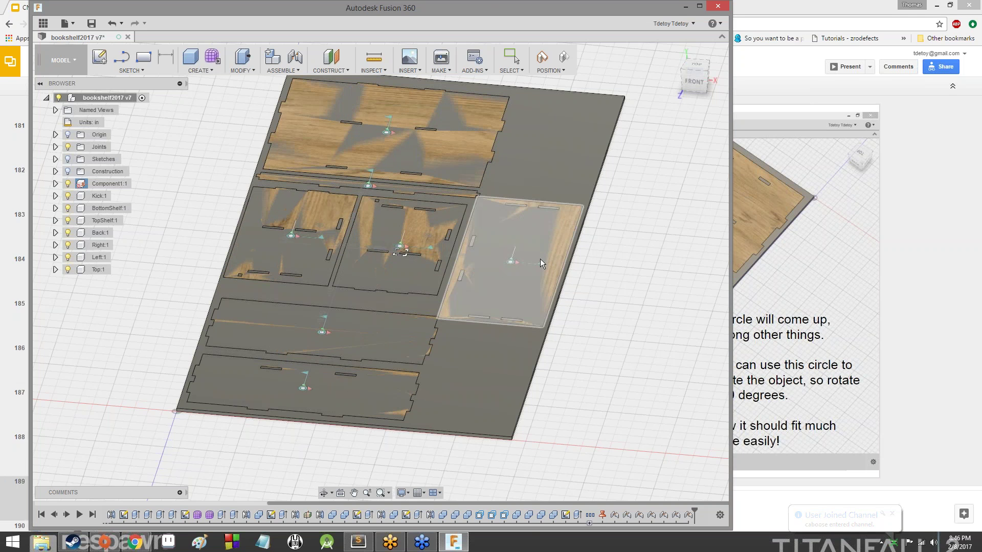
Step: Nudge both shelves slightly toward the side walls and adjust the Top panel's clearance
{"action": "left_click_drag", "start_coordinate": [405, 349], "coordinate": [404, 344]}
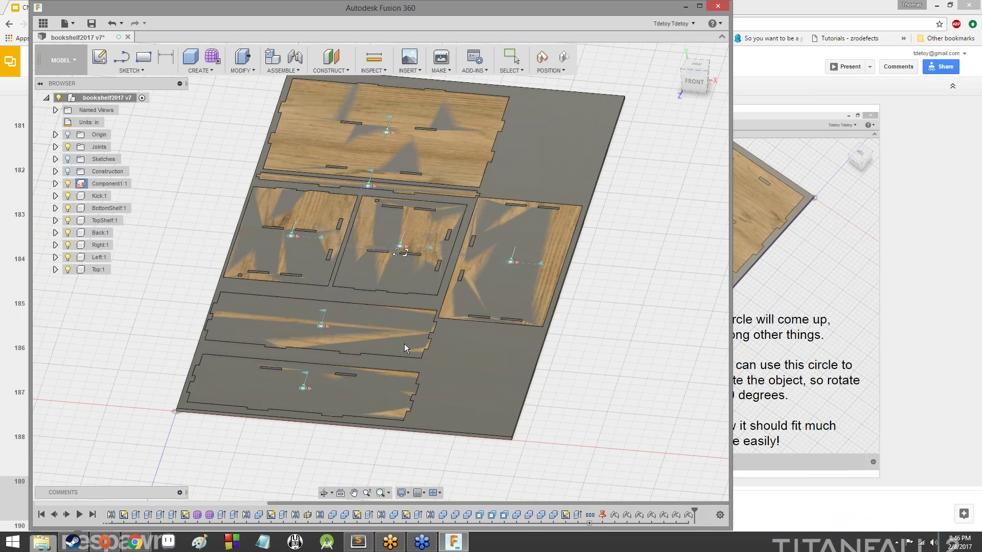
{"action": "left_click_drag", "start_coordinate": [531, 297], "coordinate": [532, 299]}
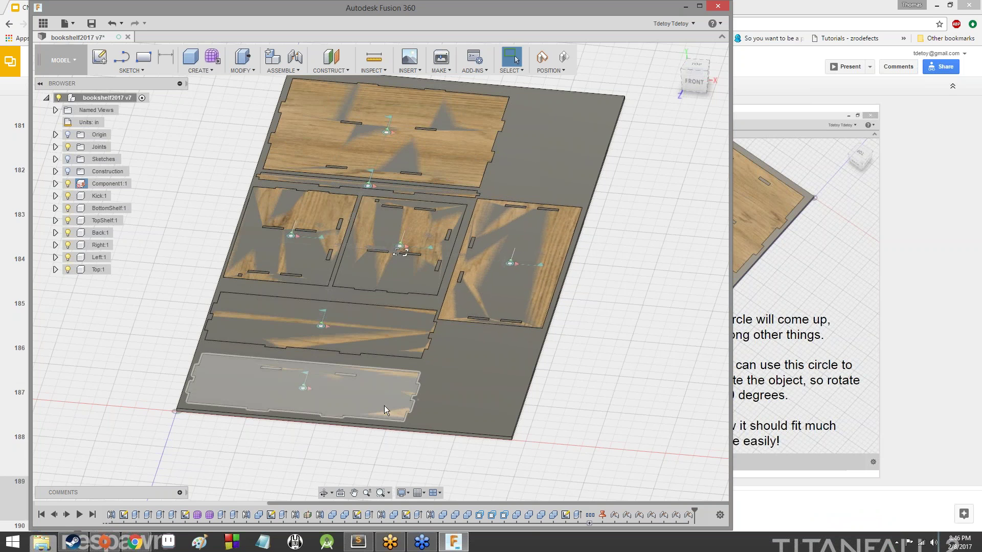
{"action": "left_click_drag", "start_coordinate": [384, 404], "coordinate": [382, 401]}
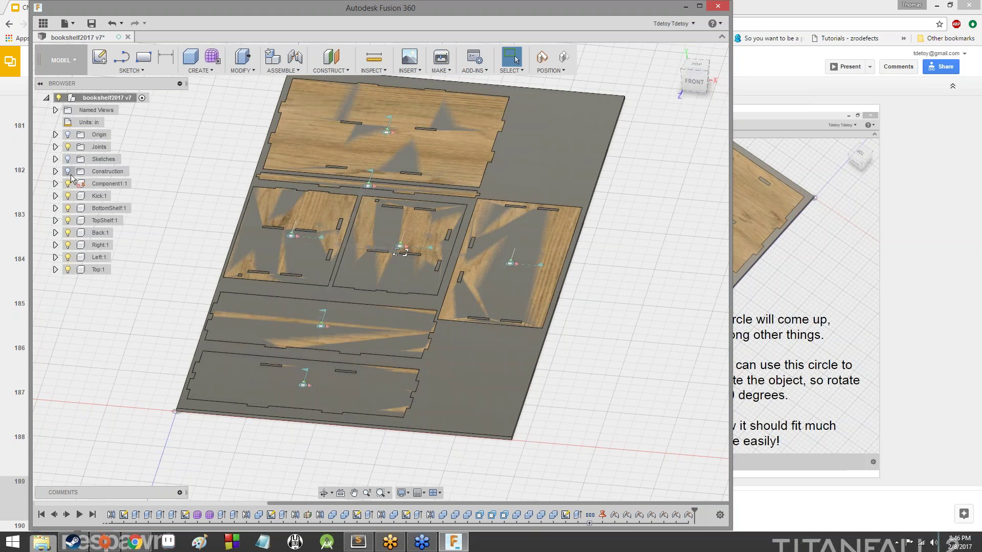
Step: Hide the stock component, Component1, and save the design as a new version
{"action": "left_click", "coordinate": [109, 184]}
{"action": "left_click", "coordinate": [653, 326]}
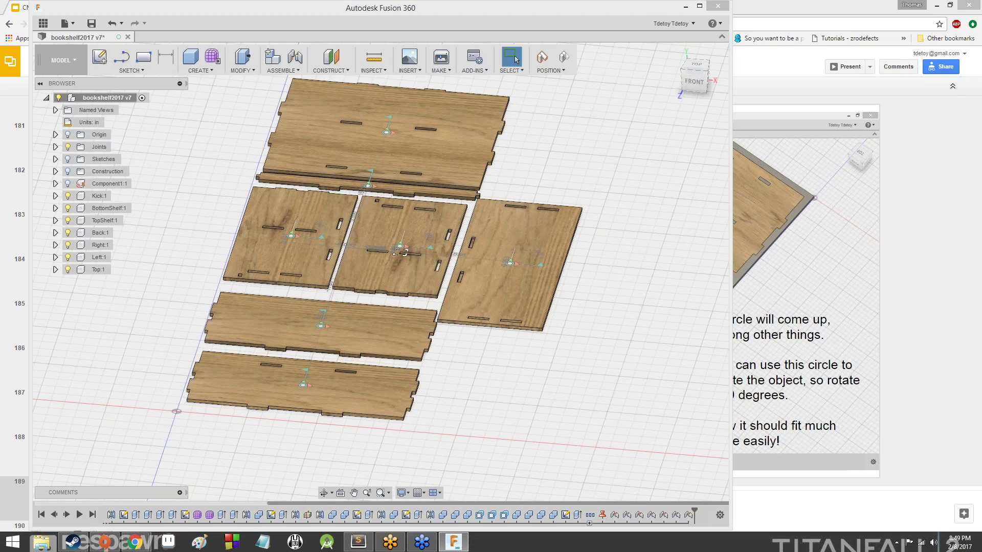
{"action": "left_click", "coordinate": [92, 24]}
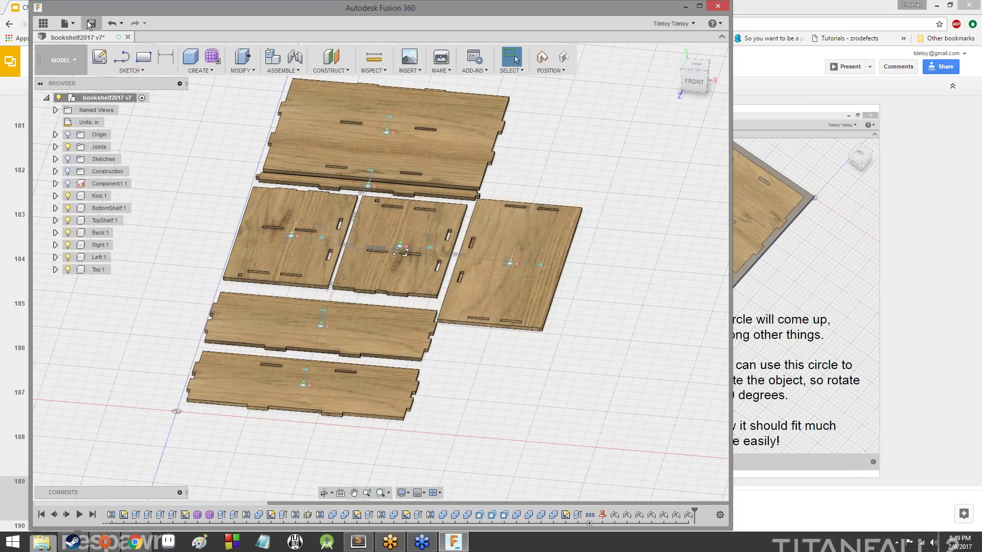
{"action": "left_click", "coordinate": [387, 281]}
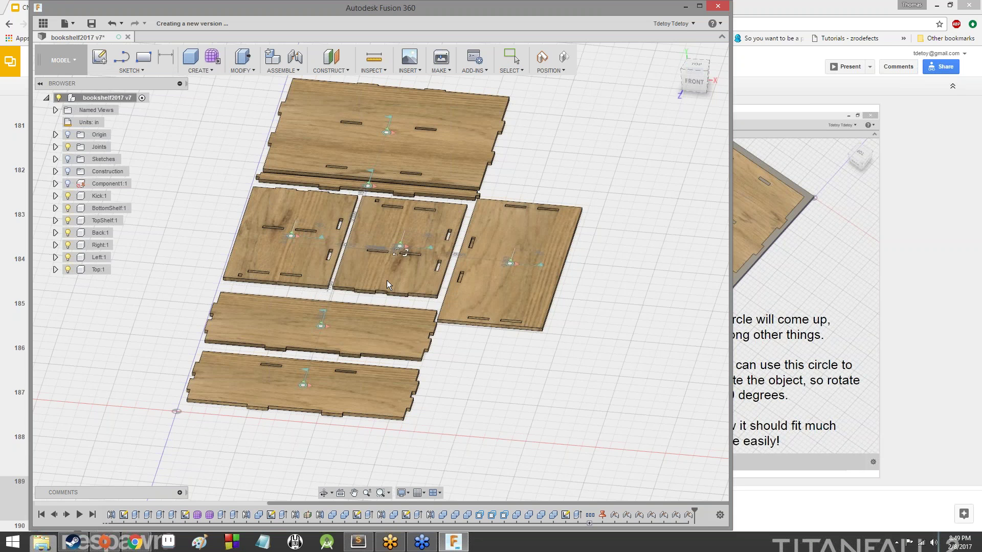